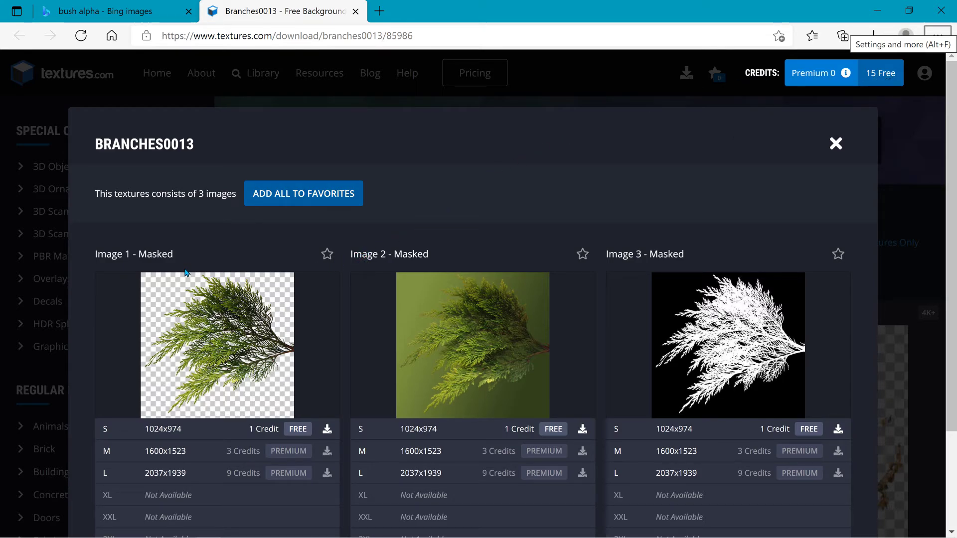
# - Download the free 1024x974 version of the first masked Branches0013 image and minimise the browser
pyautogui.moveTo(229, 346)
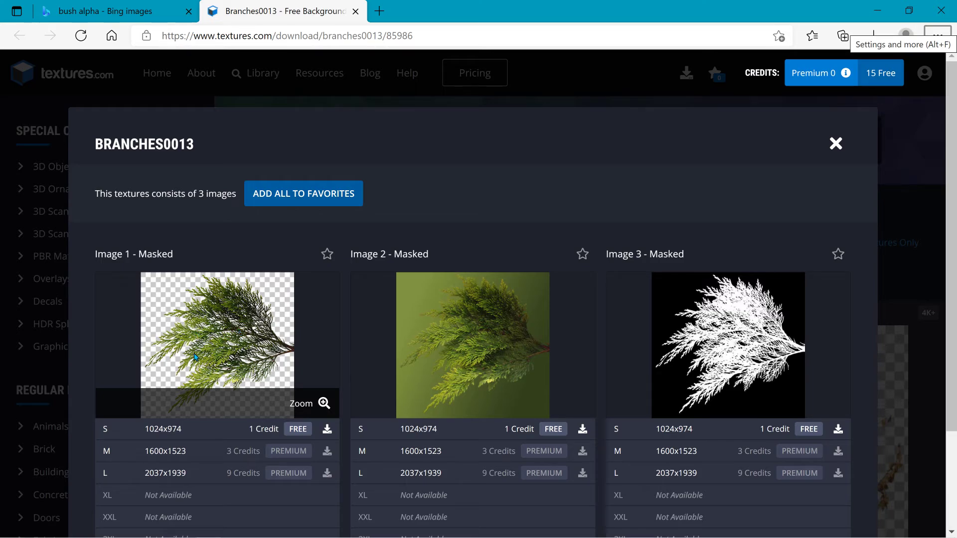
pyautogui.click(328, 430)
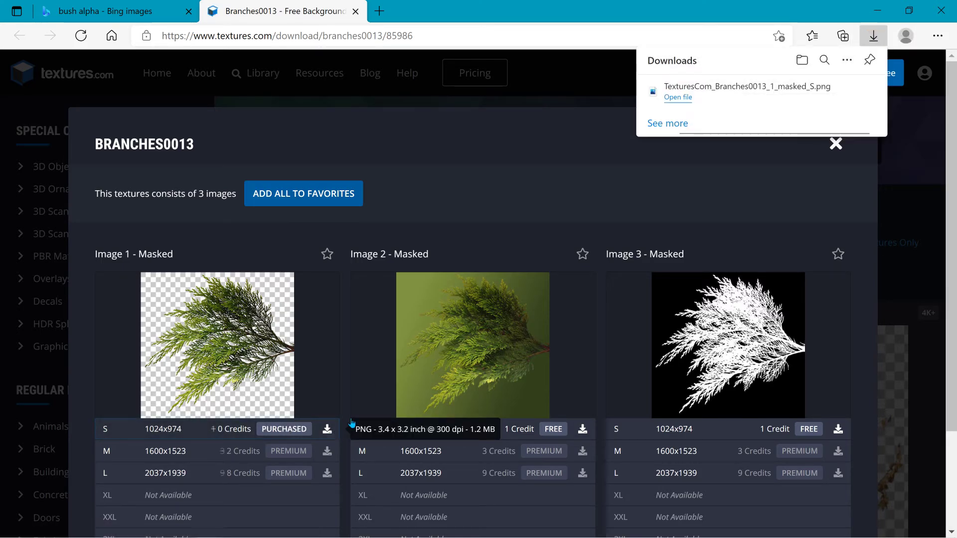
pyautogui.click(878, 10)
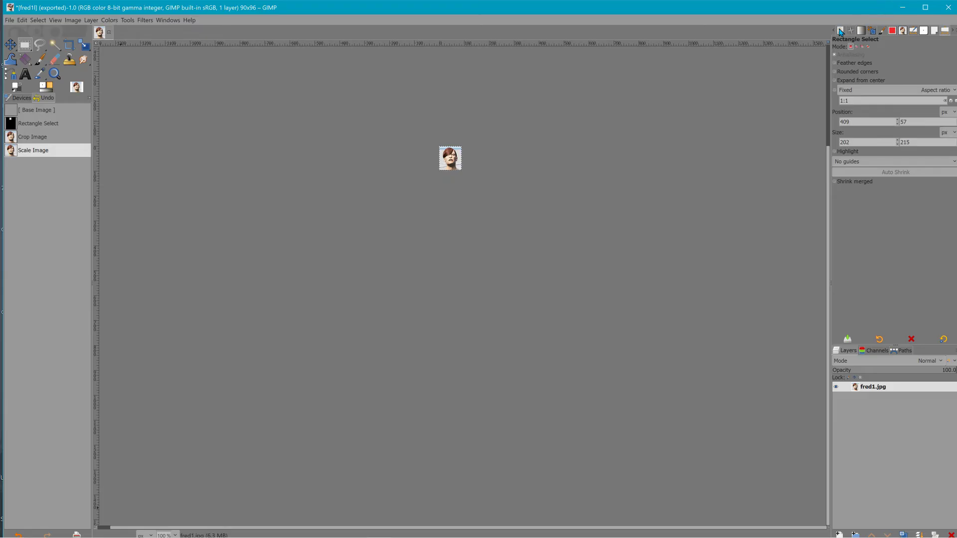
# - Keep GIMP running and open the Downloads folder in a File Explorer window reduced from full screen
pyautogui.click(947, 7)
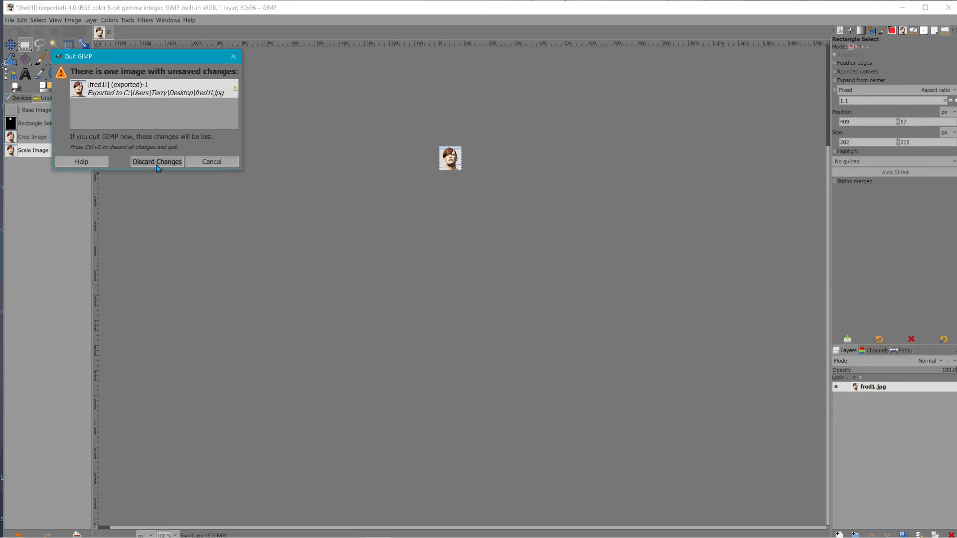
pyautogui.click(211, 162)
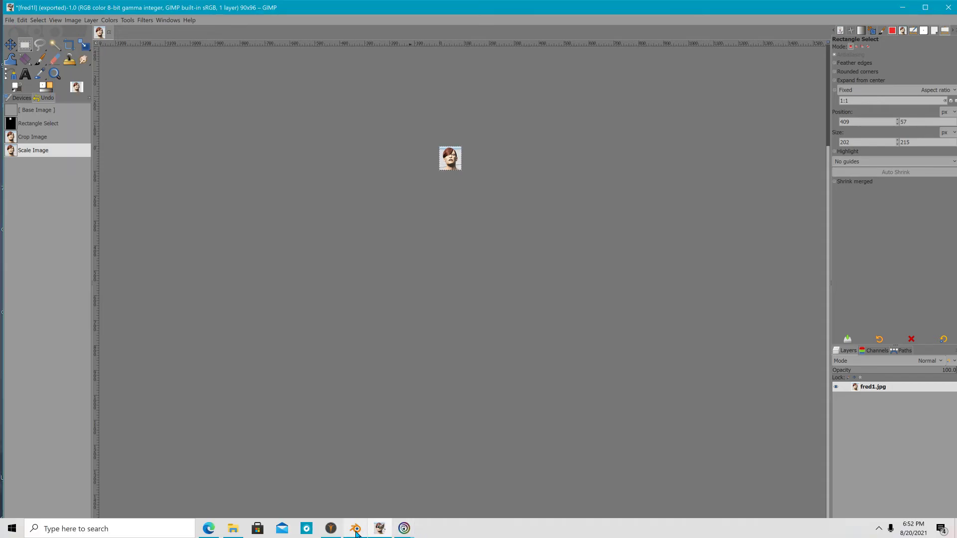
pyautogui.click(257, 527)
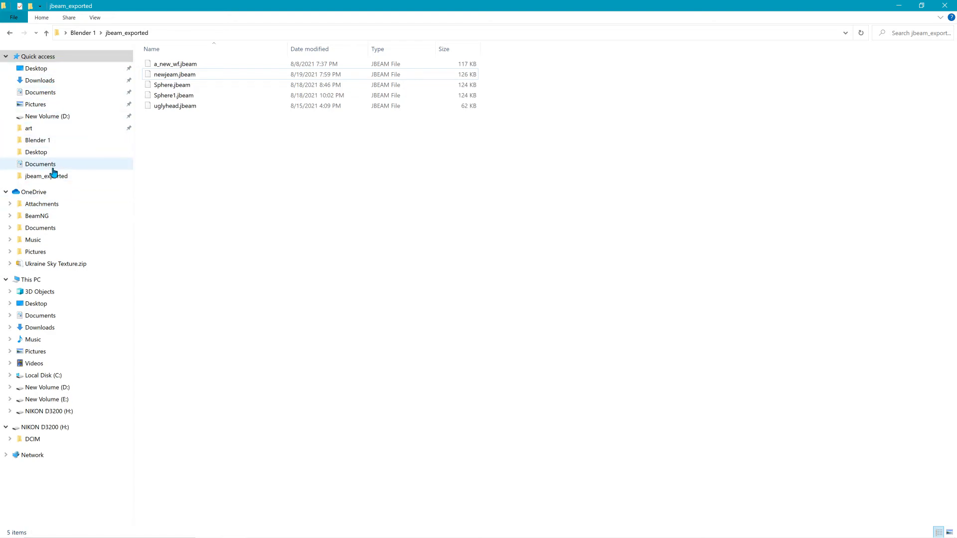
pyautogui.click(46, 80)
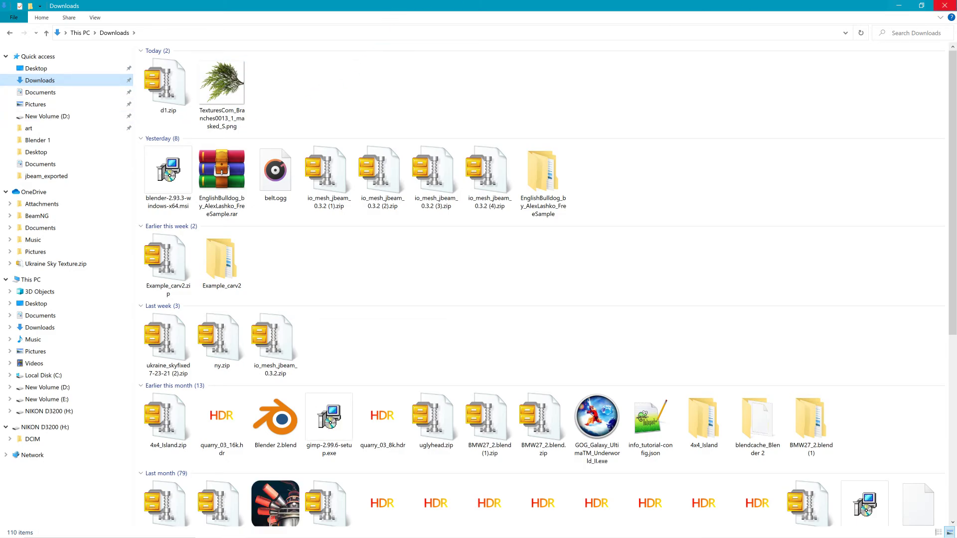
pyautogui.click(921, 5)
# - Try adding the downloaded branch PNG to the open image as a layer, and close GIMP discarding the changes
pyautogui.moveTo(652, 192); pyautogui.dragTo(244, 293)
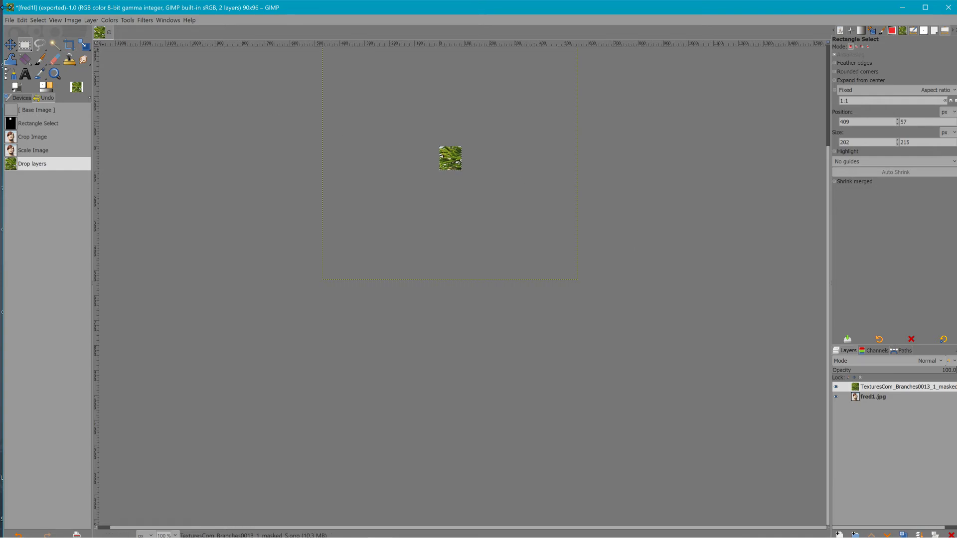
pyautogui.click(948, 6)
pyautogui.click(167, 174)
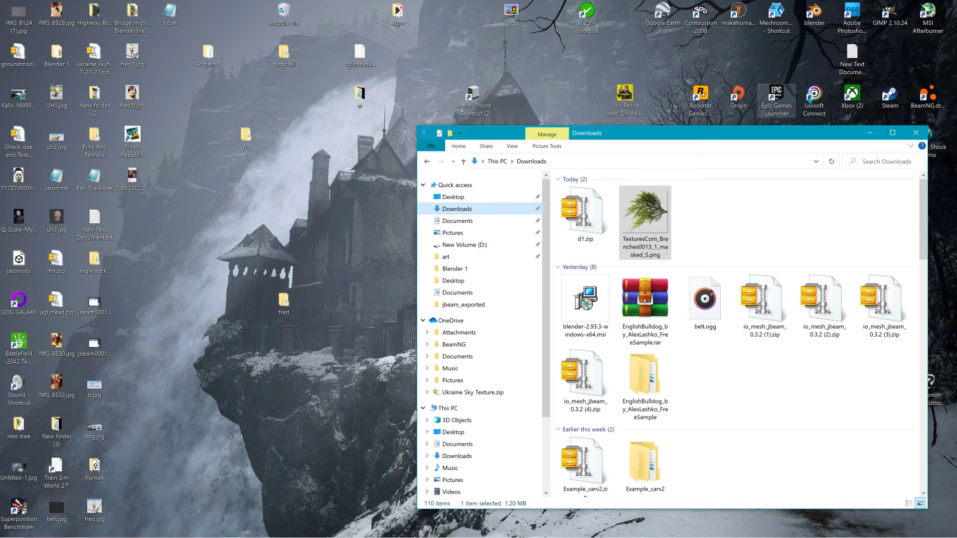
# - Open TexturesCom_Branches0013_1_masked_S.png in a fresh GIMP session to check its transparent background, and close GIMP
pyautogui.click(892, 25)
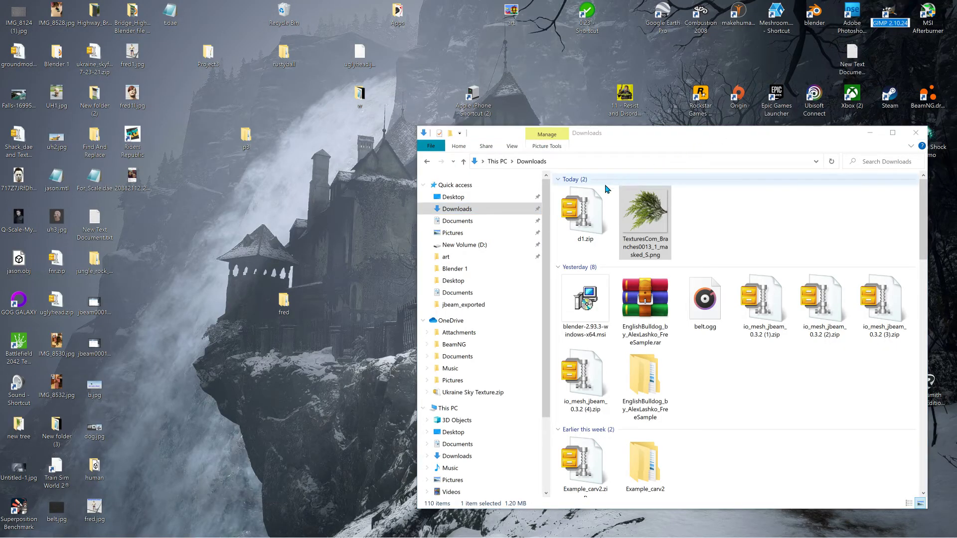
pyautogui.moveTo(651, 225); pyautogui.dragTo(736, 234)
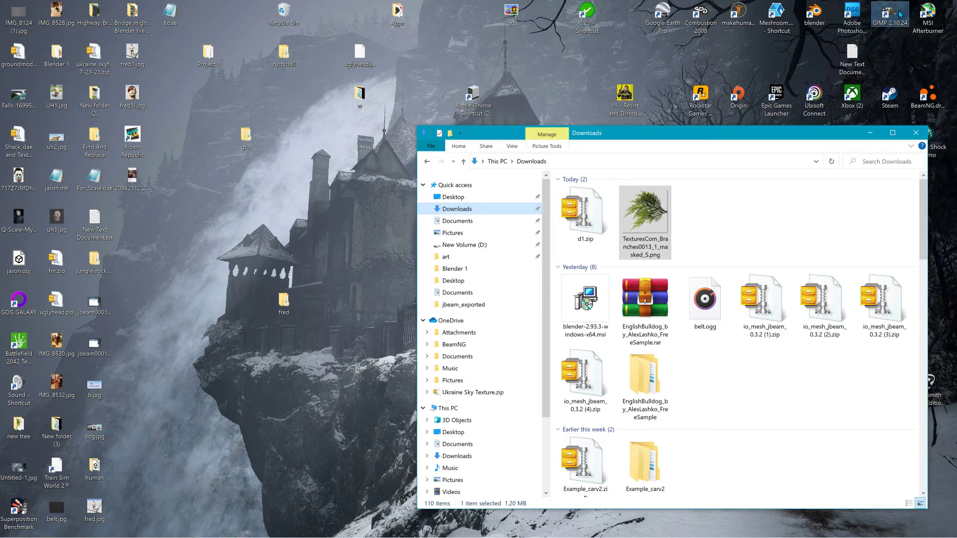
pyautogui.doubleClick(655, 228)
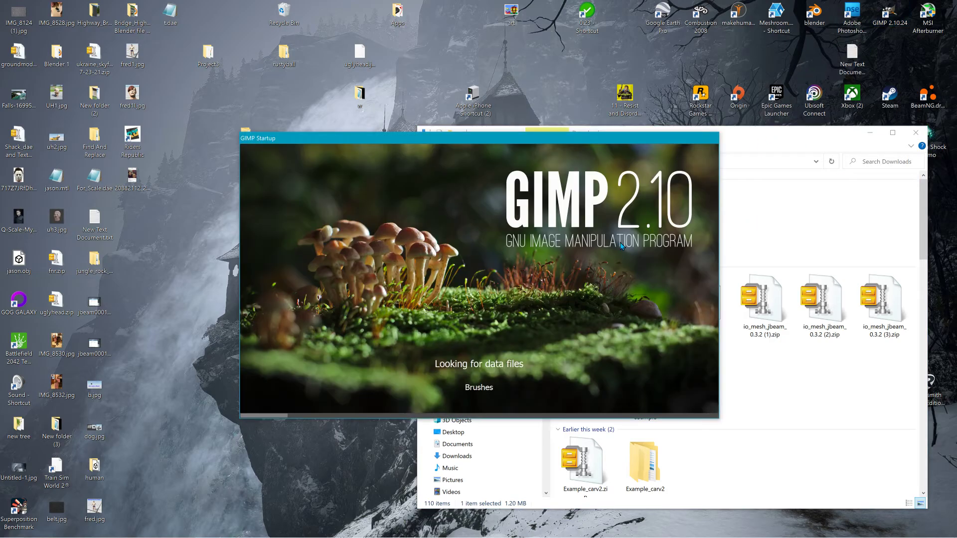
pyautogui.moveTo(643, 226); pyautogui.dragTo(341, 217)
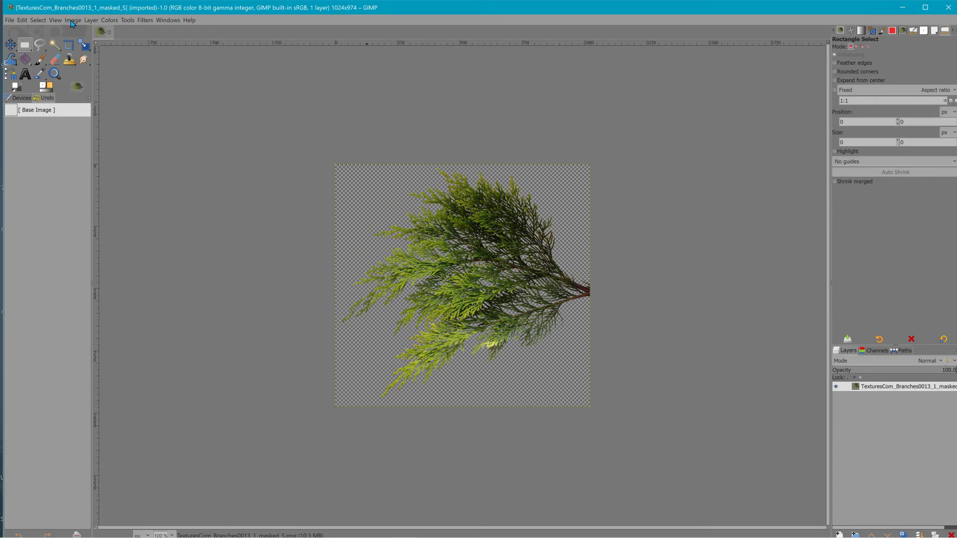
pyautogui.click(950, 9)
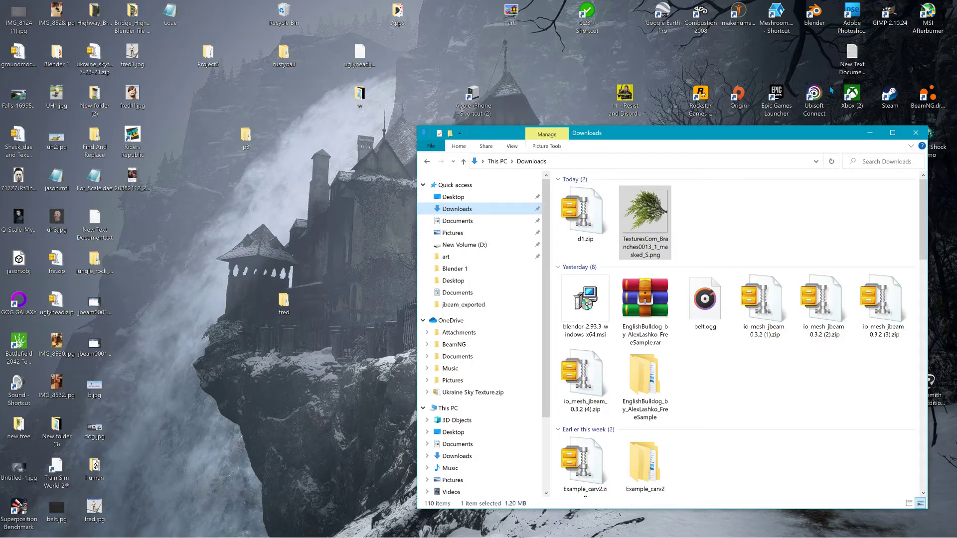
# - Minimise the Downloads window and start Blender with the default general scene
pyautogui.click(869, 135)
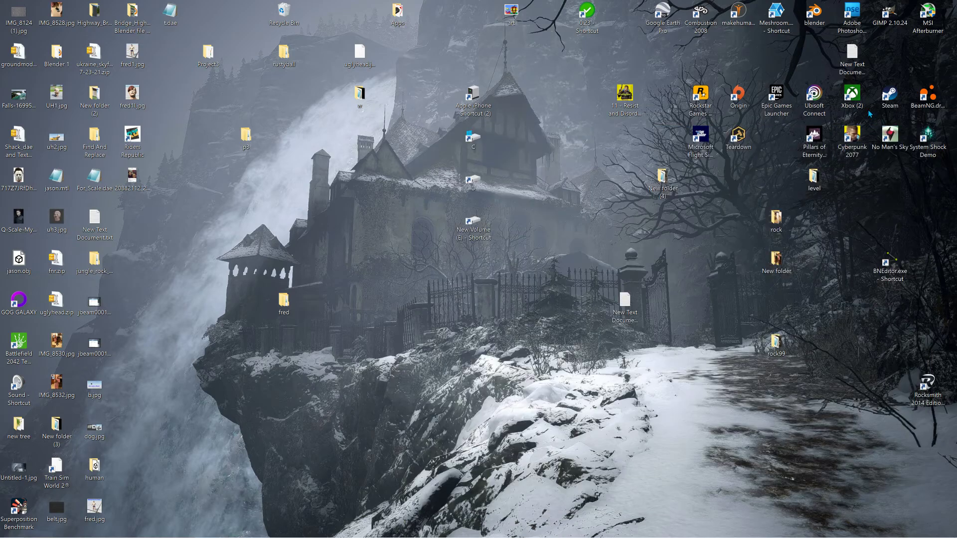
pyautogui.doubleClick(810, 13)
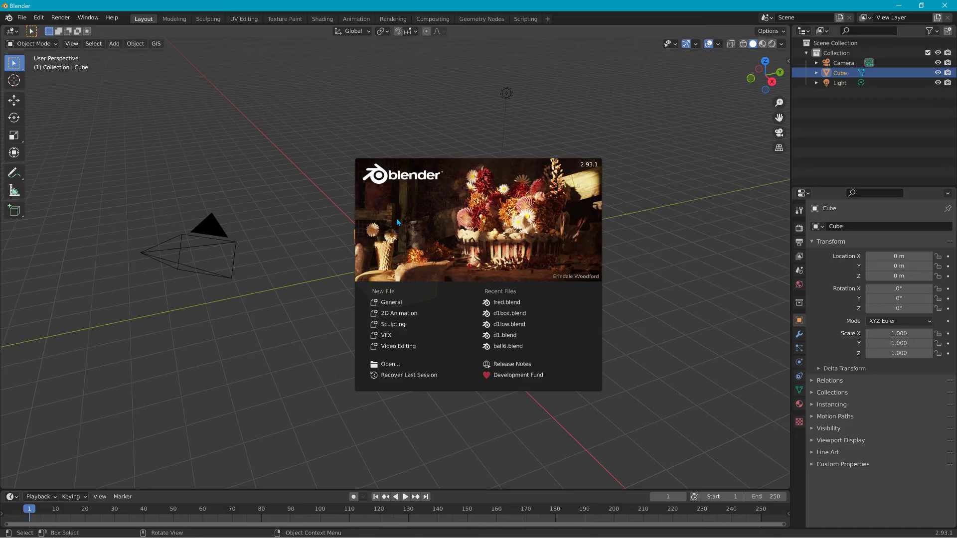
pyautogui.click(396, 219)
# - Import the Collada model For_Scale.dae from the Desktop folder
pyautogui.click(22, 18)
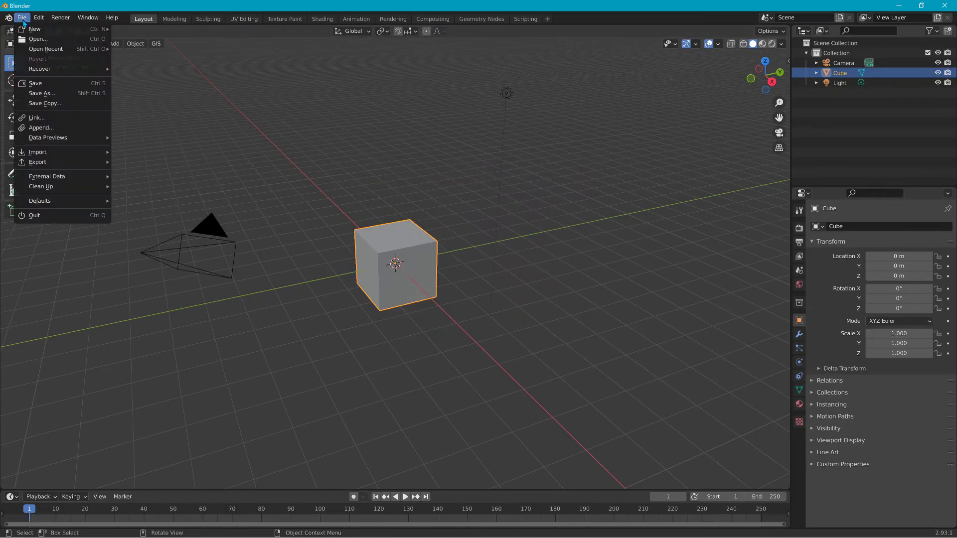
pyautogui.moveTo(88, 150)
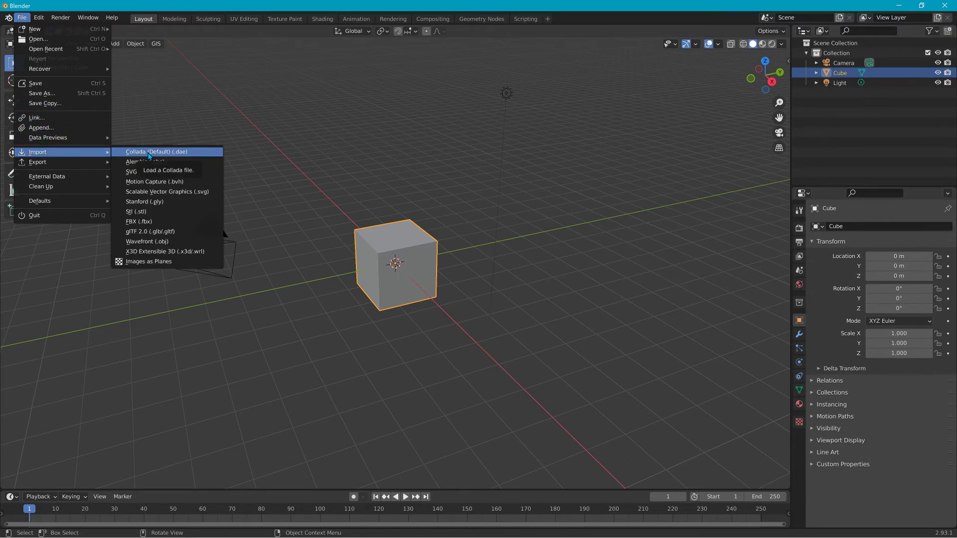
pyautogui.click(148, 156)
pyautogui.scroll(-2, 445, 288)
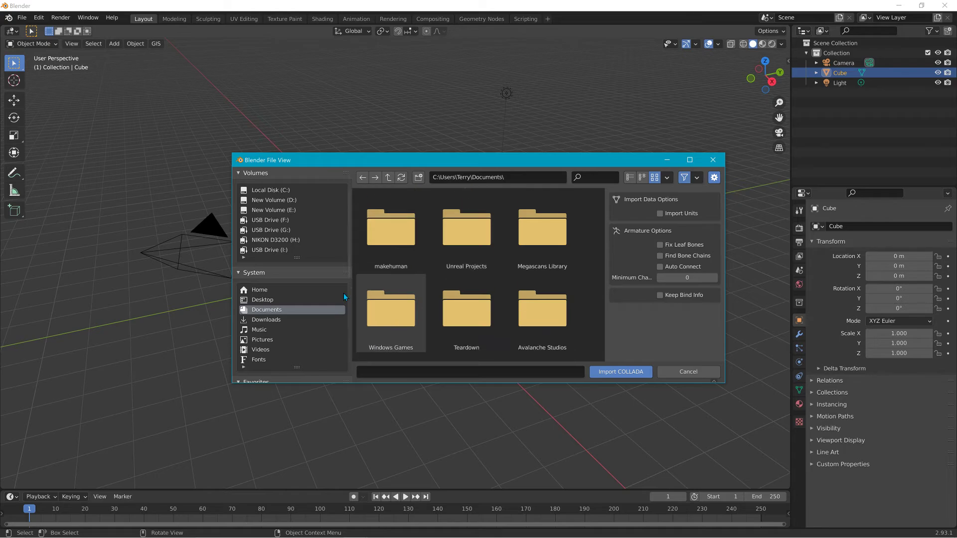
pyautogui.click(259, 299)
pyautogui.scroll(-4, 473, 284)
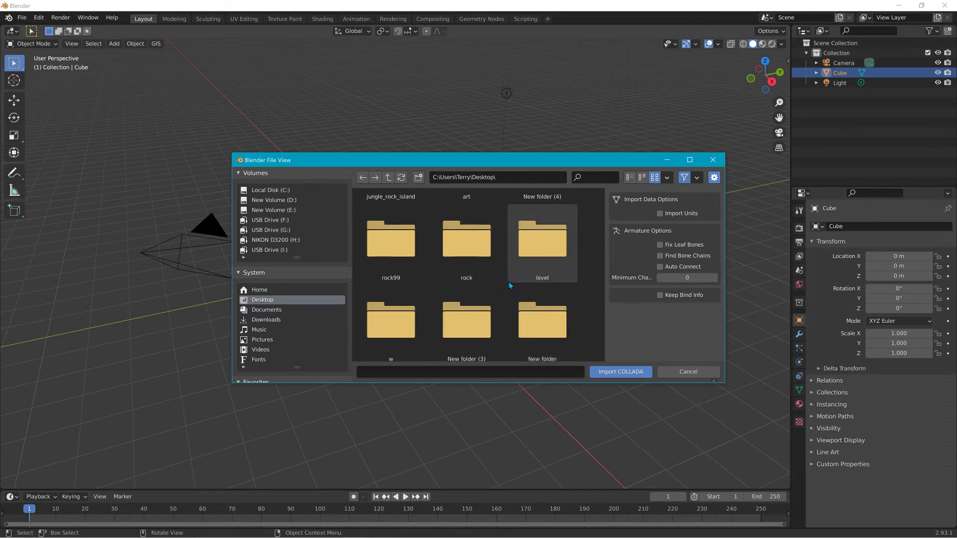
pyautogui.scroll(-7, 516, 288)
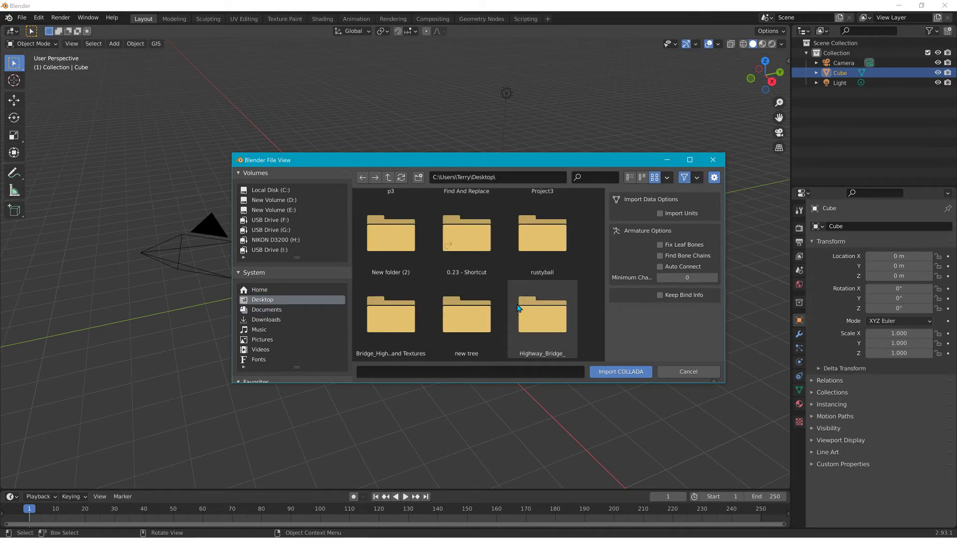
pyautogui.scroll(-3, 518, 308)
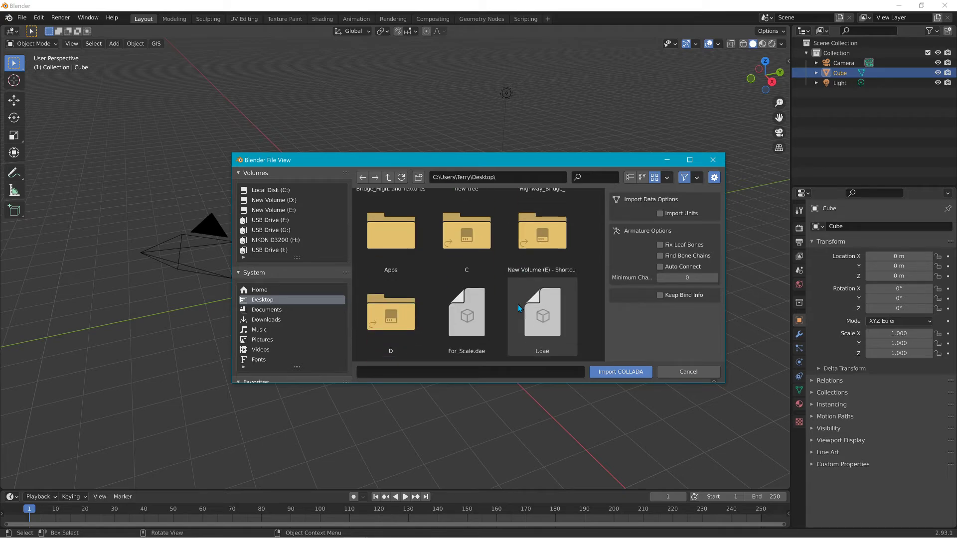
pyautogui.click(477, 317)
pyautogui.click(634, 372)
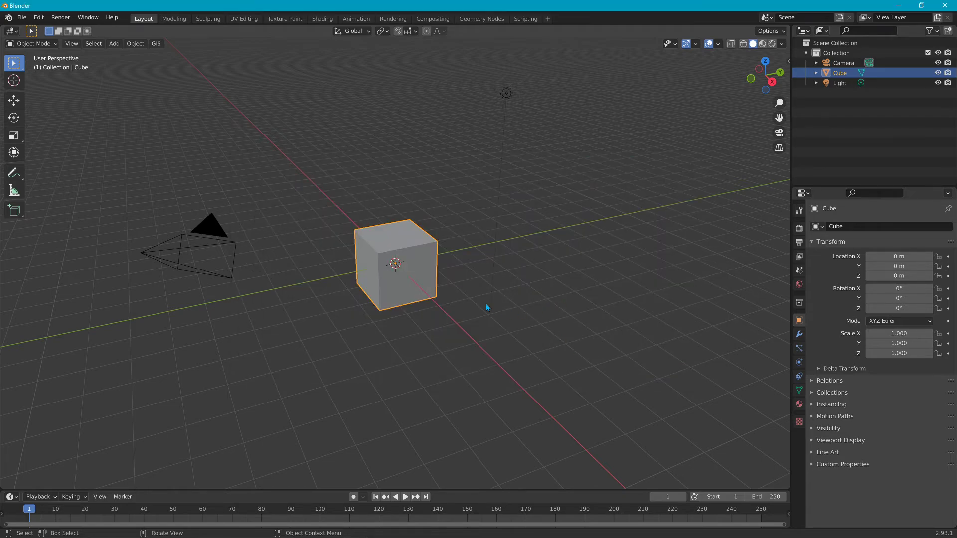
# - Delete the default cube that overlaps the imported vehicle
pyautogui.click(419, 285)
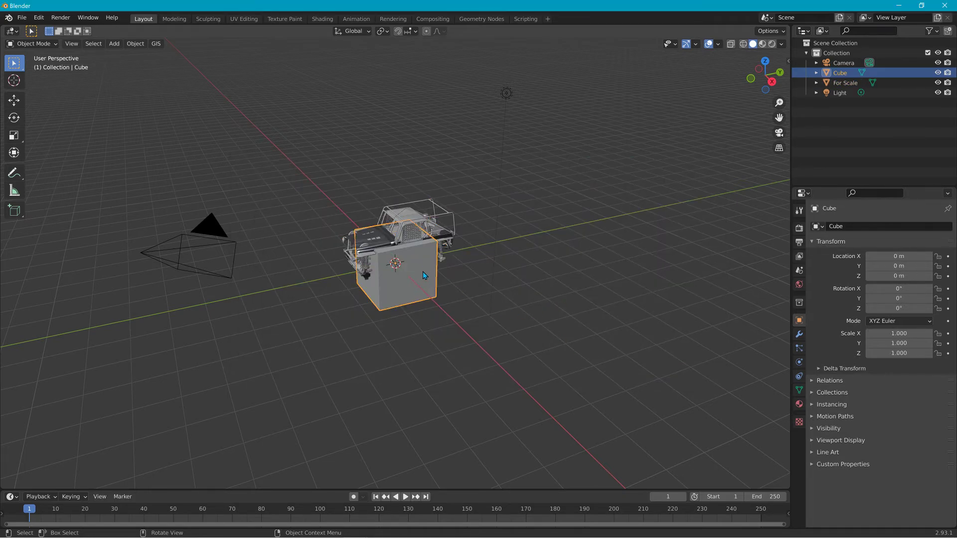
pyautogui.press('Delete')
pyautogui.scroll(3, 456, 289)
pyautogui.moveTo(451, 287); pyautogui.dragTo(589, 280, button='middle')
pyautogui.moveTo(600, 244); pyautogui.dragTo(500, 241, button='middle')
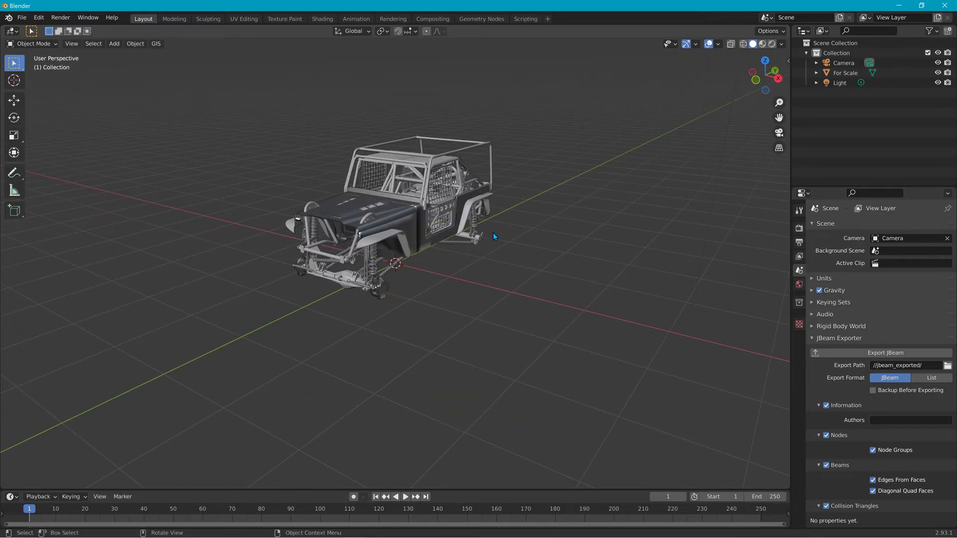
pyautogui.scroll(-4, 518, 257)
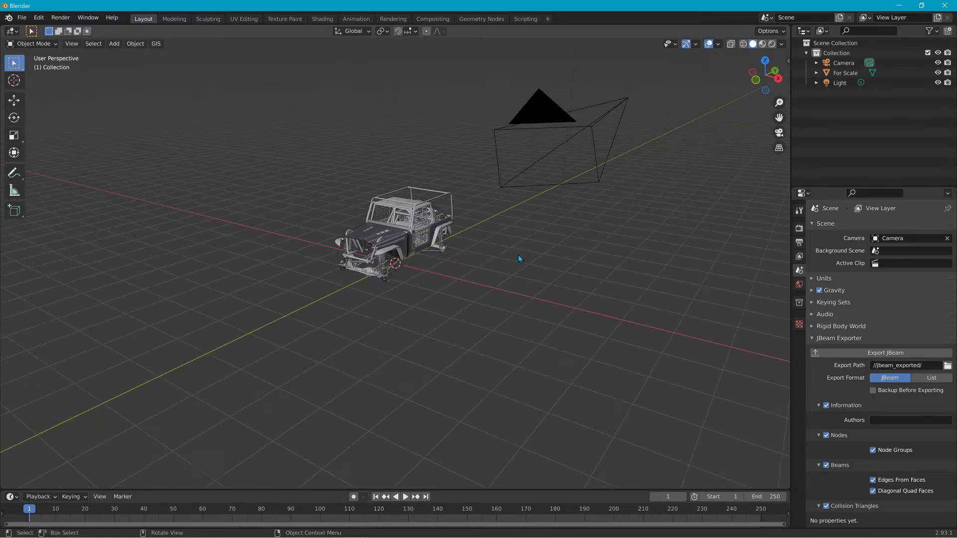
pyautogui.moveTo(542, 267); pyautogui.dragTo(479, 262, button='middle')
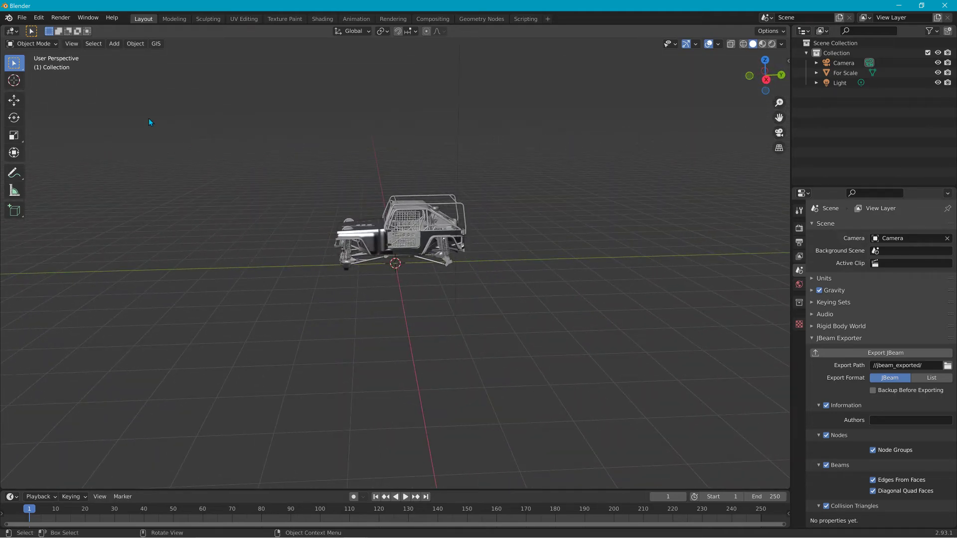
# - Add a mesh plane at the scene origin beneath the vehicle
pyautogui.click(114, 44)
pyautogui.moveTo(135, 43)
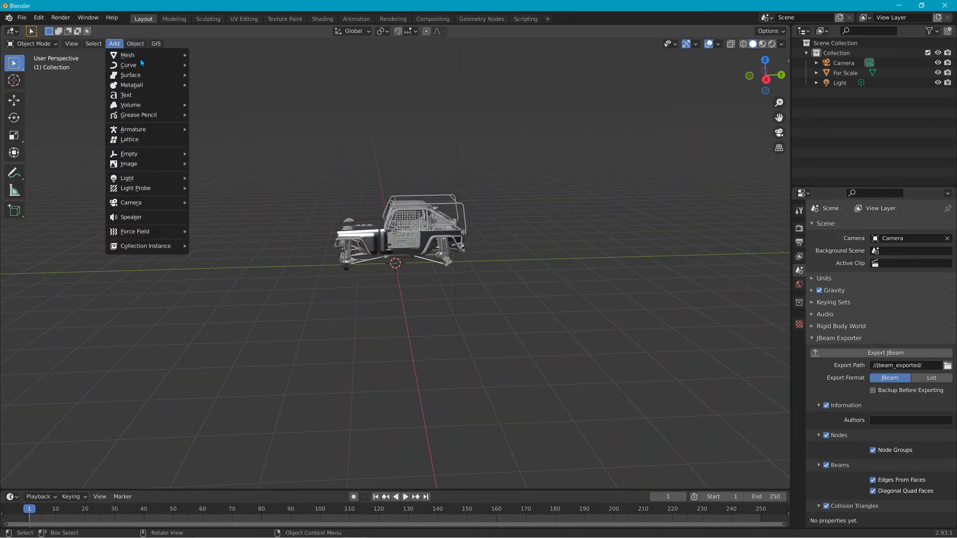
pyautogui.click(213, 56)
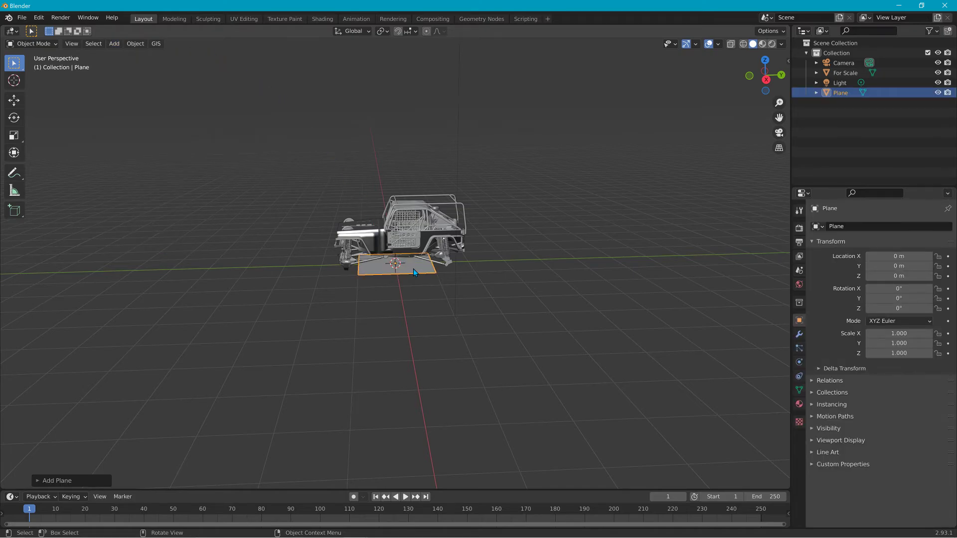
# - Move the For Scale vehicle along the Y axis in the negative direction, well clear of the plane
pyautogui.moveTo(375, 276)
pyautogui.mouseDown(button='middle')
pyautogui.moveTo(423, 250)
pyautogui.moveTo(441, 227)
pyautogui.moveTo(389, 283)
pyautogui.mouseUp(button='middle')
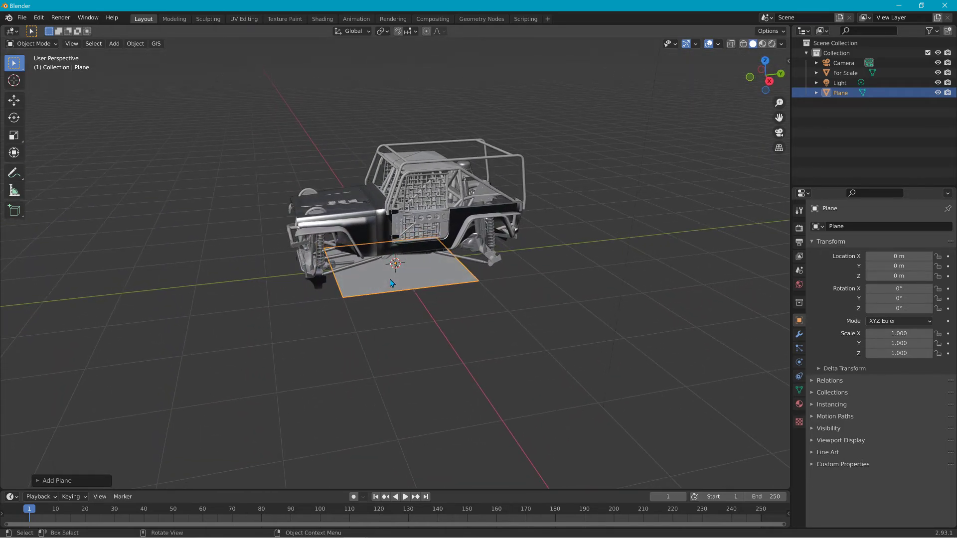
pyautogui.click(437, 209)
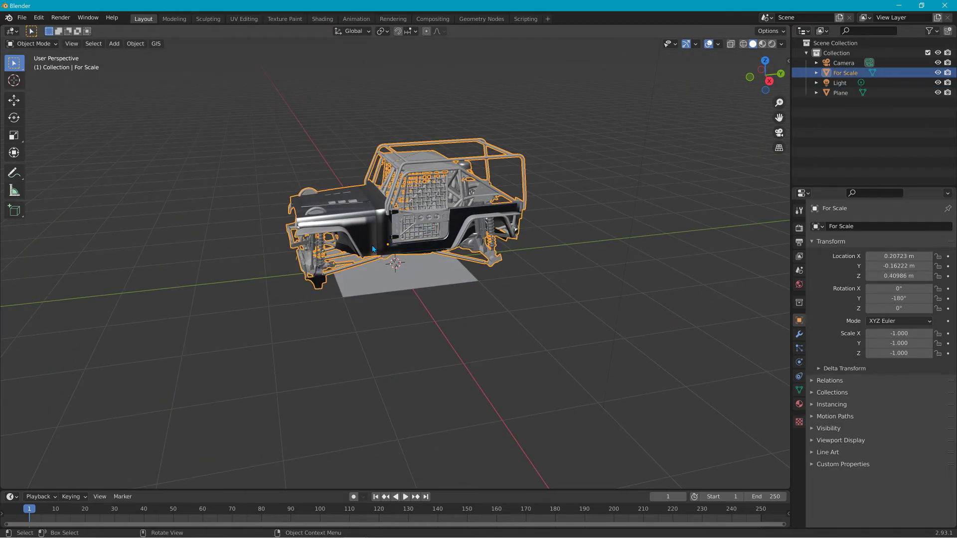
pyautogui.click(14, 102)
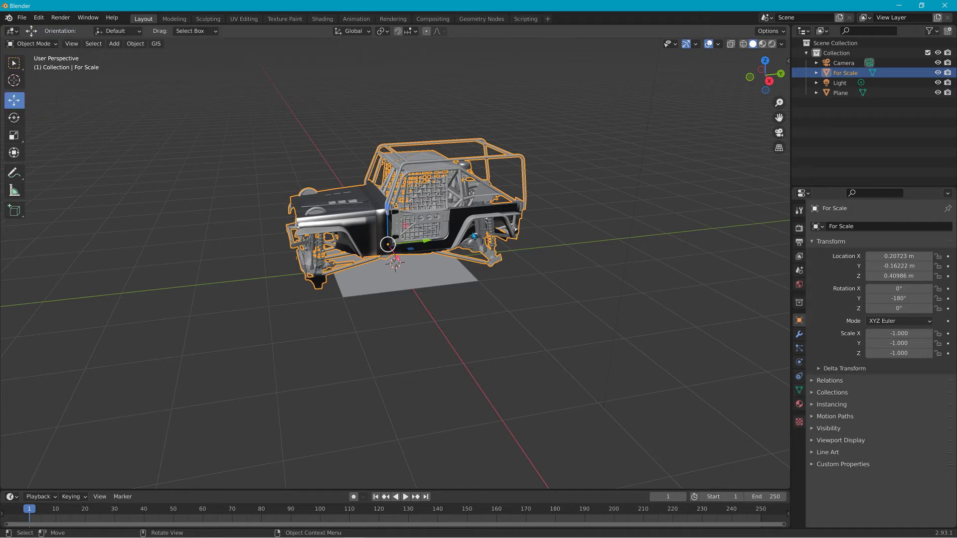
pyautogui.moveTo(427, 245); pyautogui.dragTo(654, 257)
# - Select the flat plane at the scene origin and keep the Move tool active
pyautogui.click(428, 259)
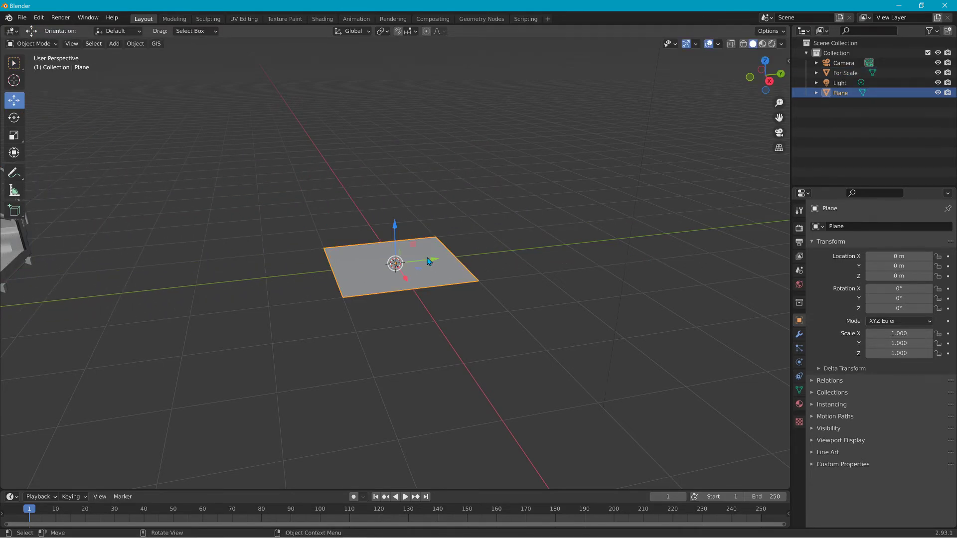
pyautogui.click(14, 117)
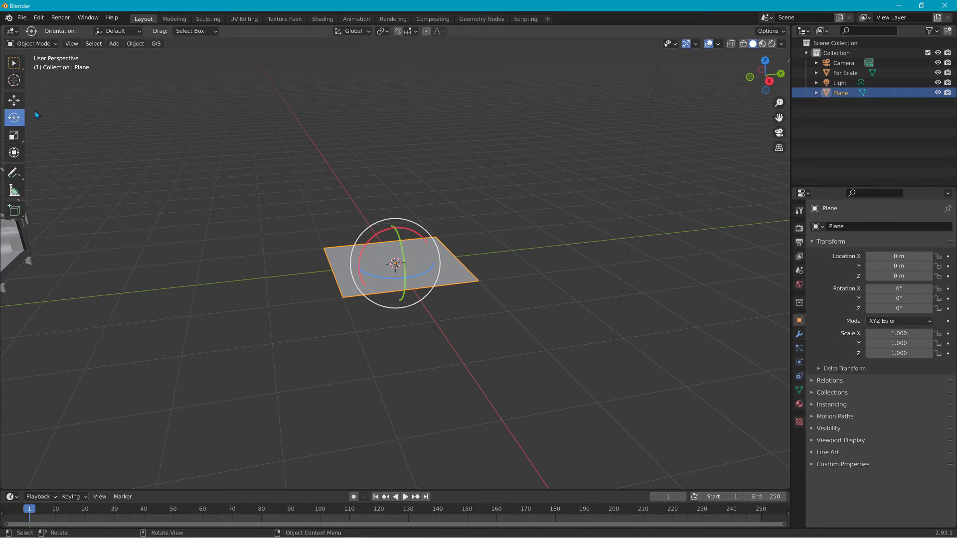
pyautogui.click(14, 100)
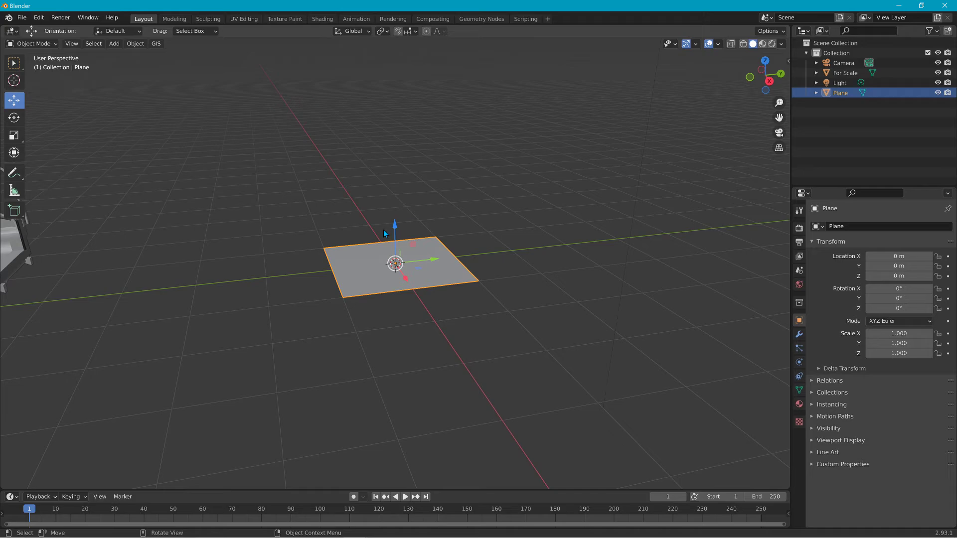
pyautogui.press('r')
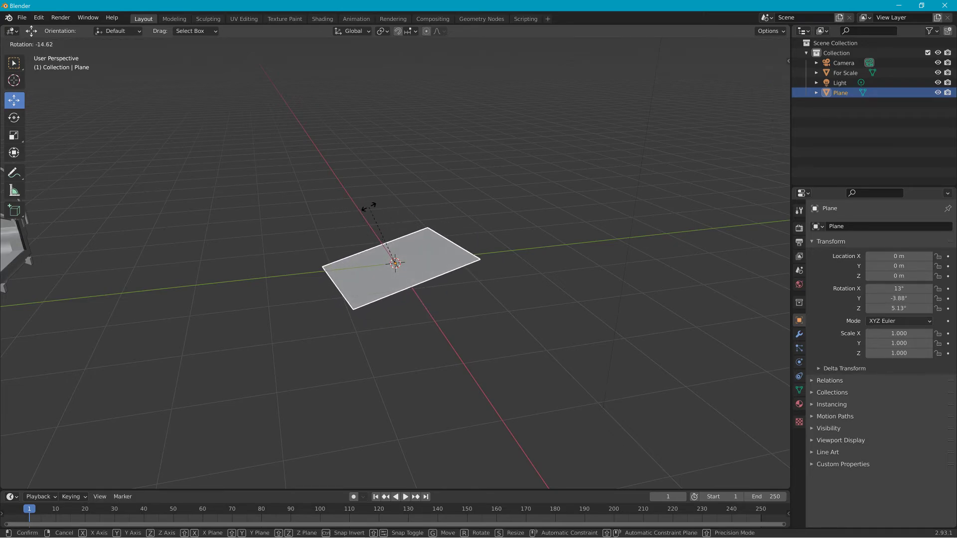
pyautogui.press('x')
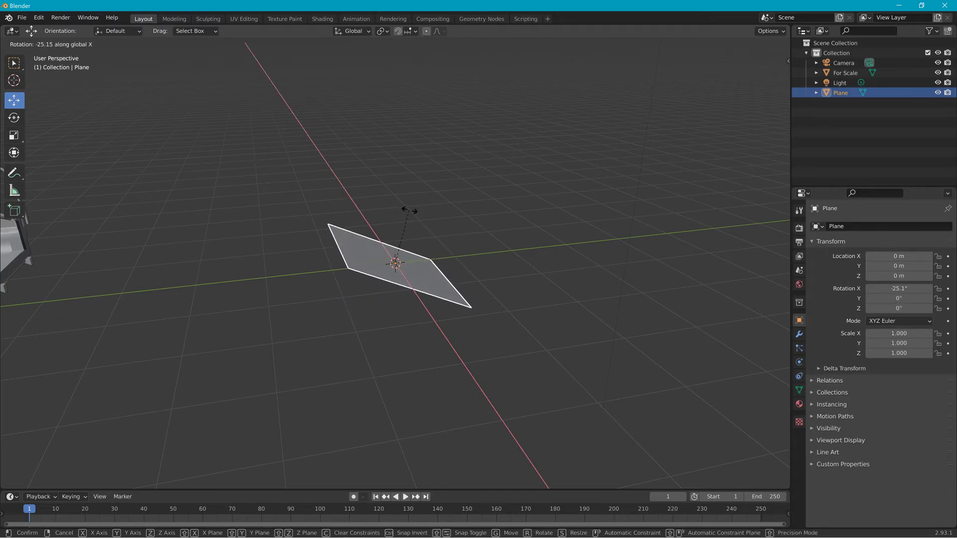
pyautogui.press('y')
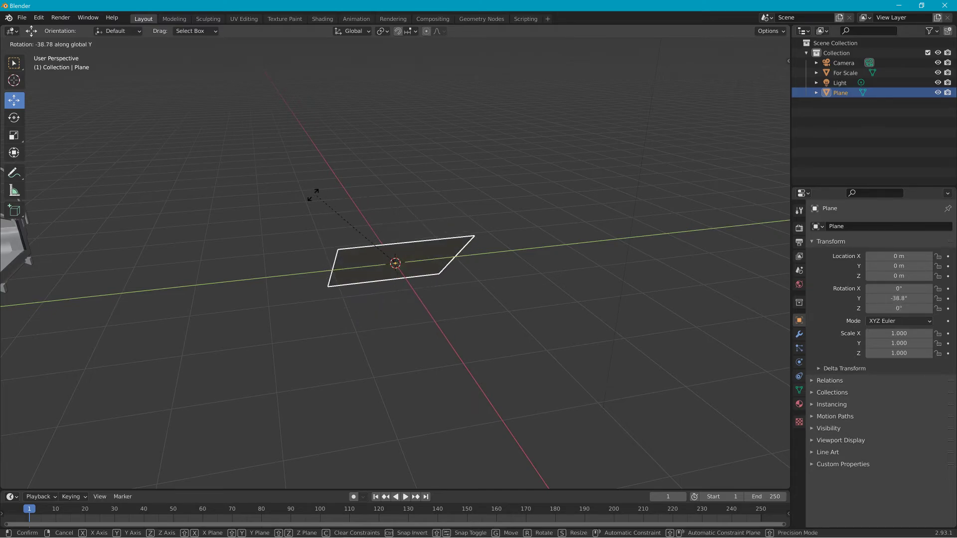
pyautogui.press('z')
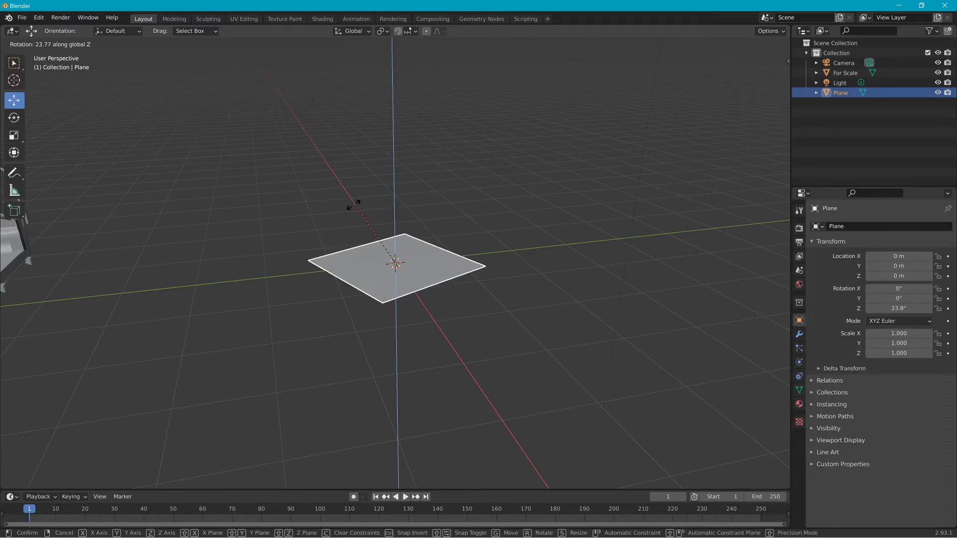
pyautogui.press('r')
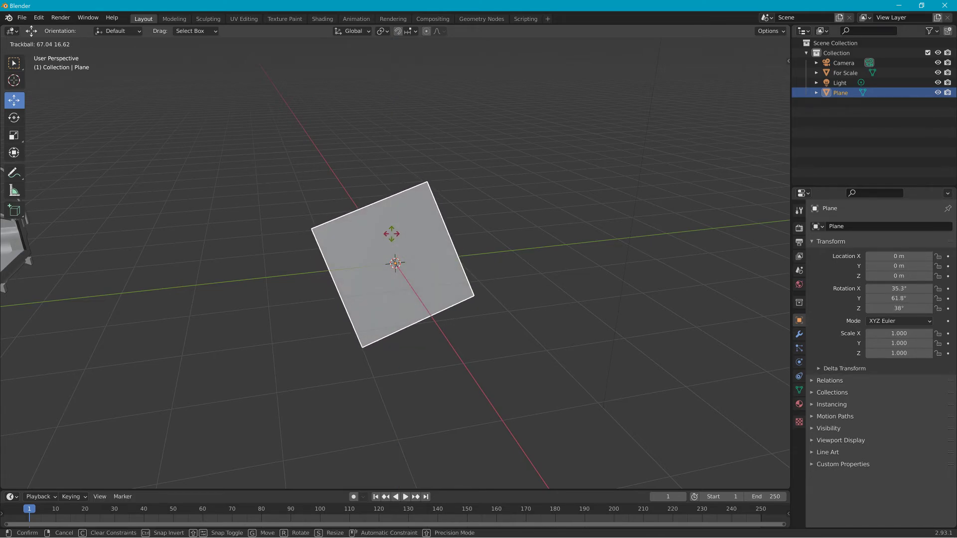
pyautogui.press('Escape')
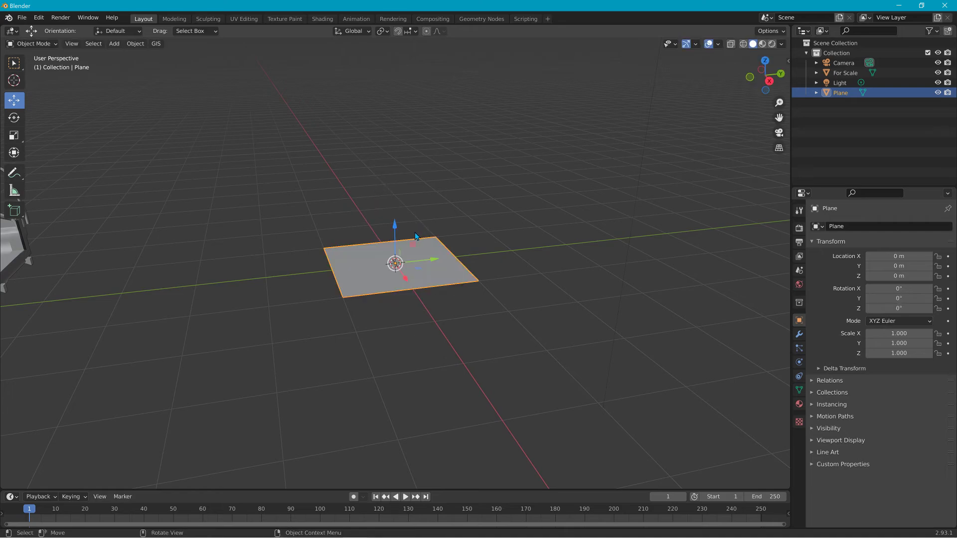
# - Rotate the plane 90° about the global Y axis so it stands upright
pyautogui.press('r')
pyautogui.press('y')
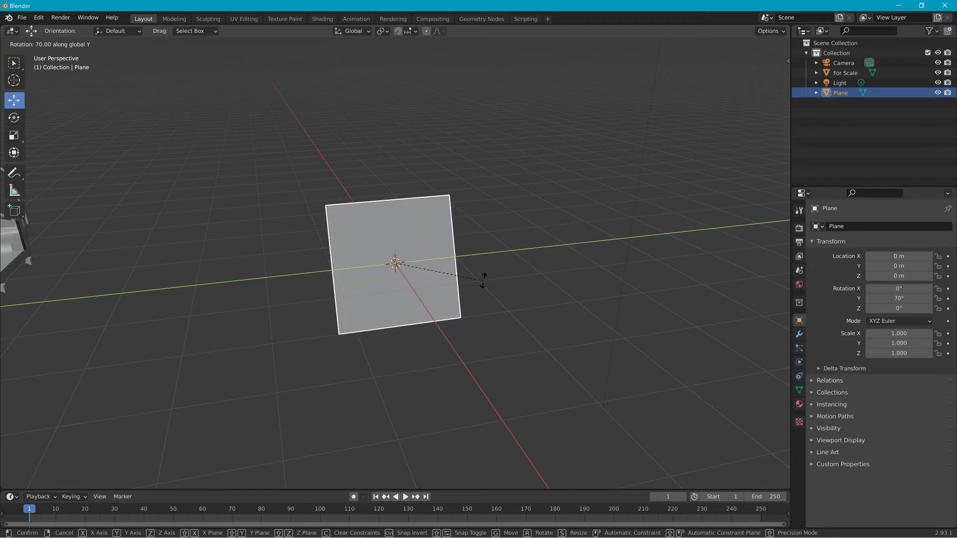
pyautogui.click(480, 312)
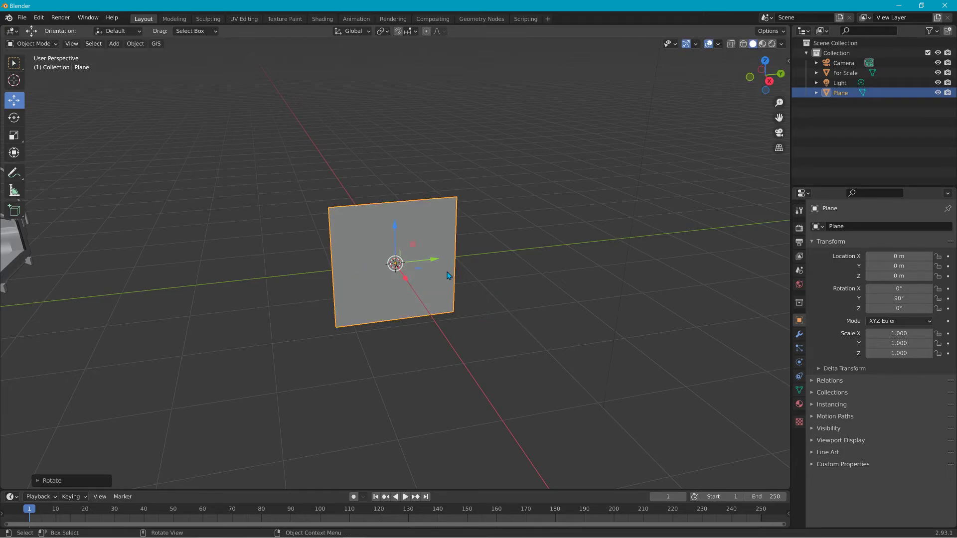
# - Subdivide the upright plane's mesh in Edit Mode with the number of cuts set to 6
pyautogui.click(47, 44)
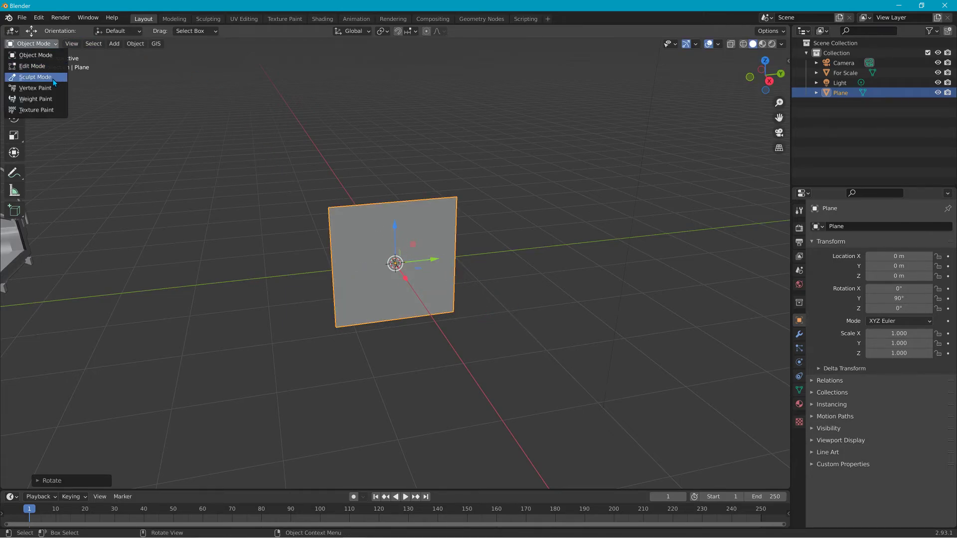
pyautogui.click(32, 66)
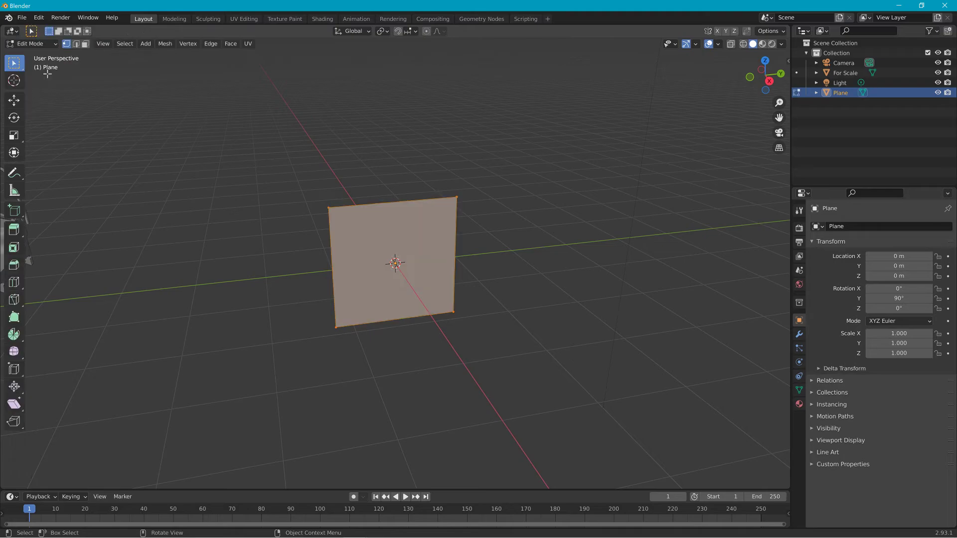
pyautogui.click(189, 44)
pyautogui.moveTo(205, 45)
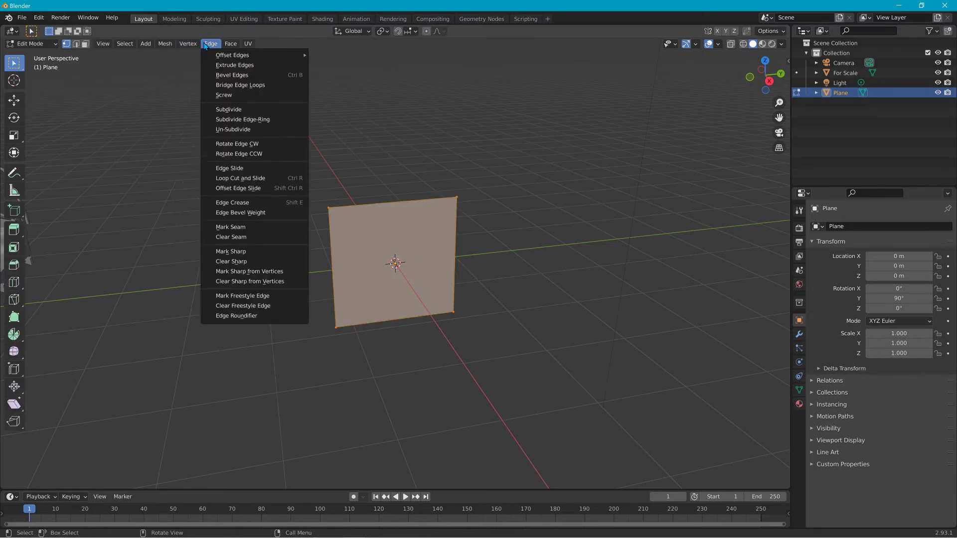
pyautogui.click(231, 109)
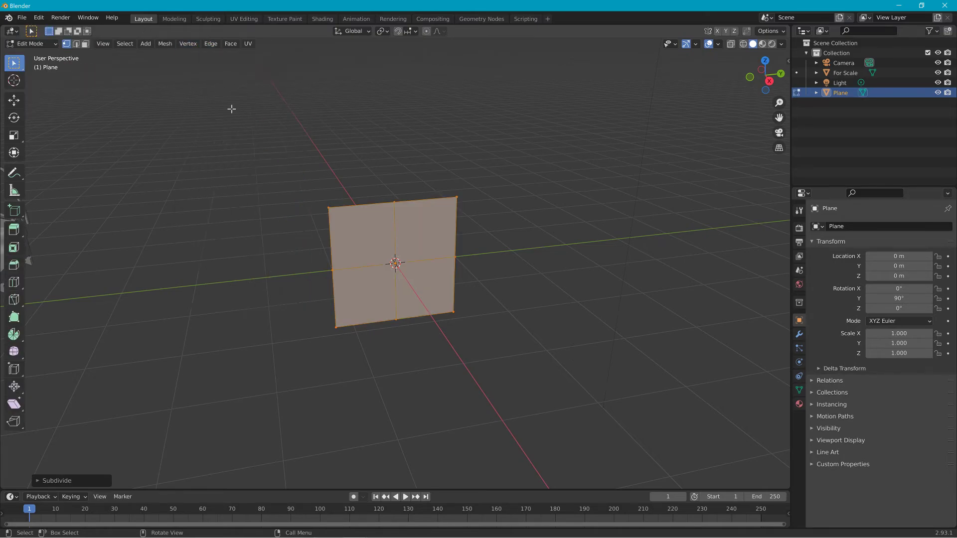
pyautogui.click(37, 480)
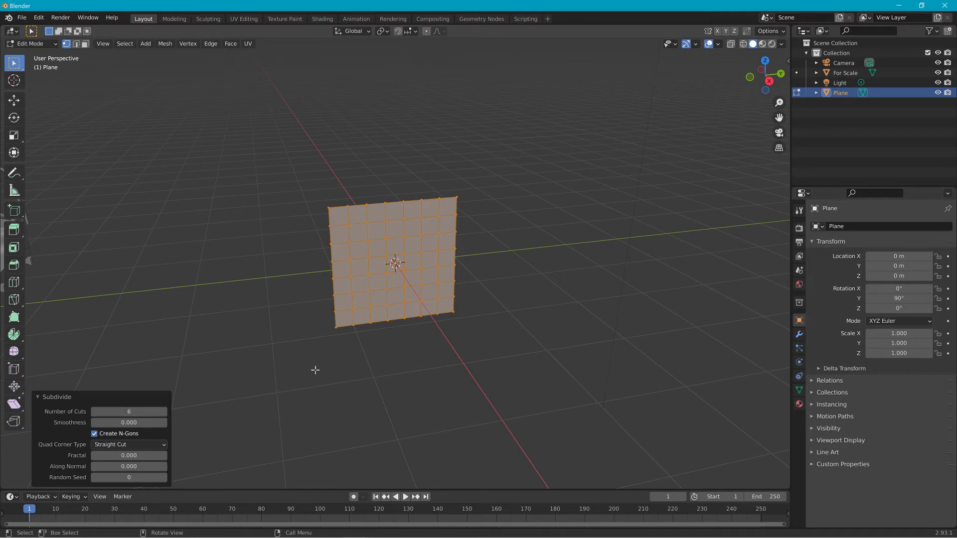
# - Randomize the subdivided plane's vertices by about 0.139 m and return to Object Mode
pyautogui.click(16, 355)
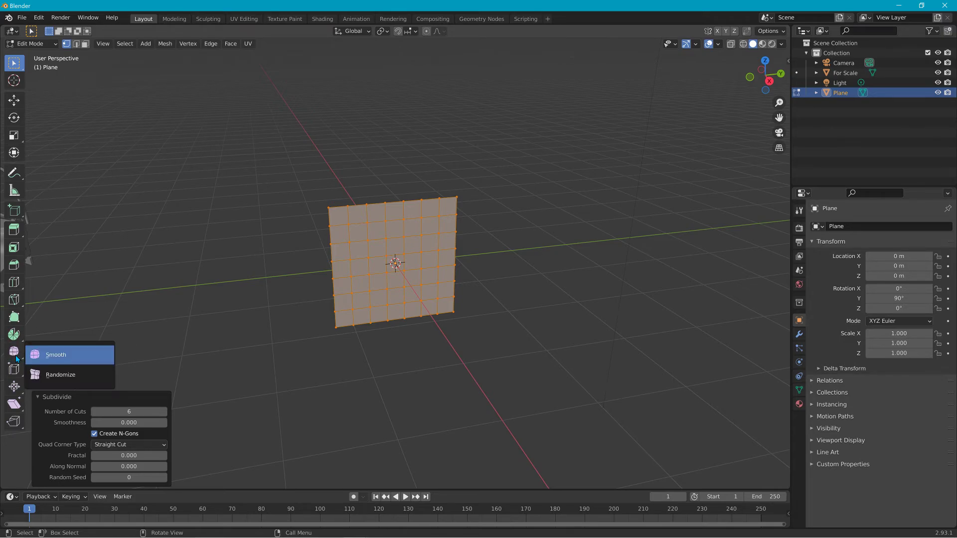
pyautogui.click(38, 375)
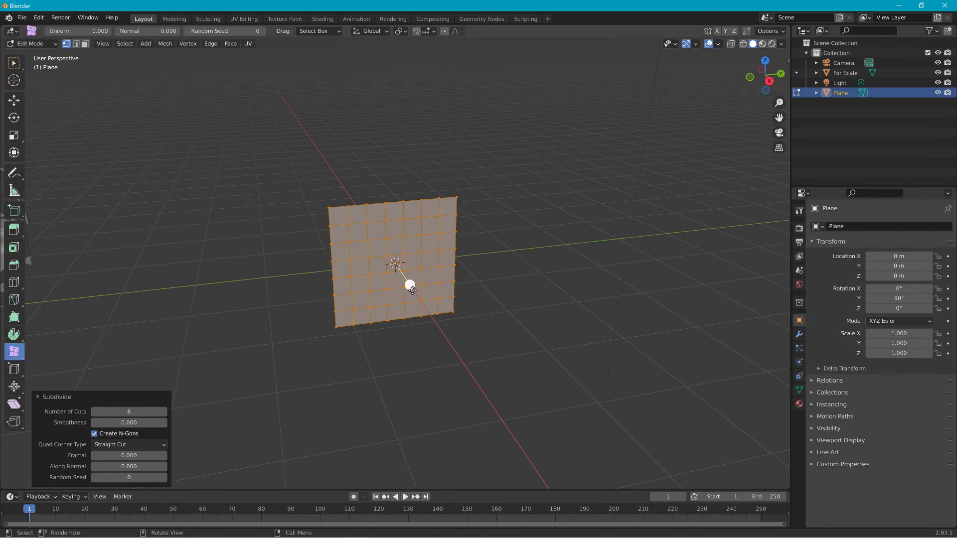
pyautogui.moveTo(412, 289); pyautogui.dragTo(426, 340)
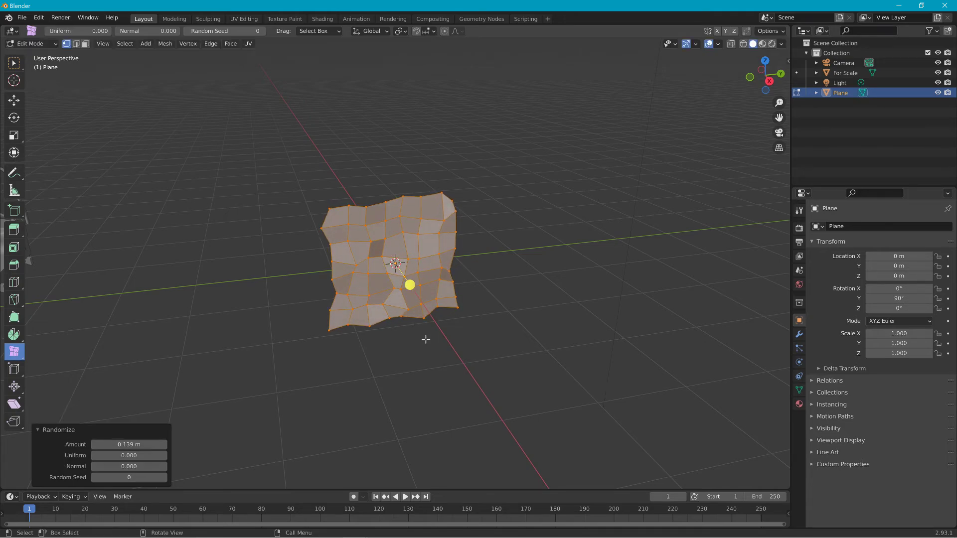
pyautogui.click(31, 45)
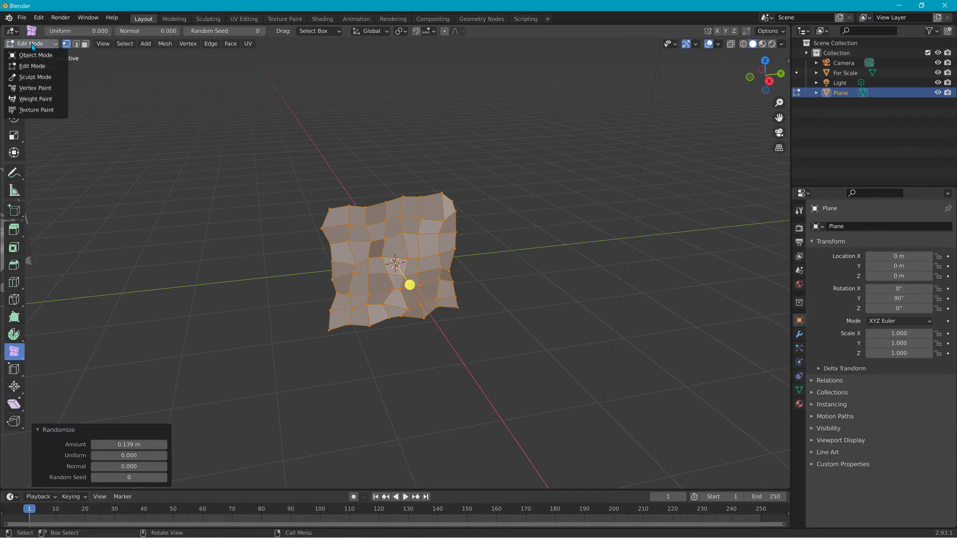
pyautogui.click(31, 44)
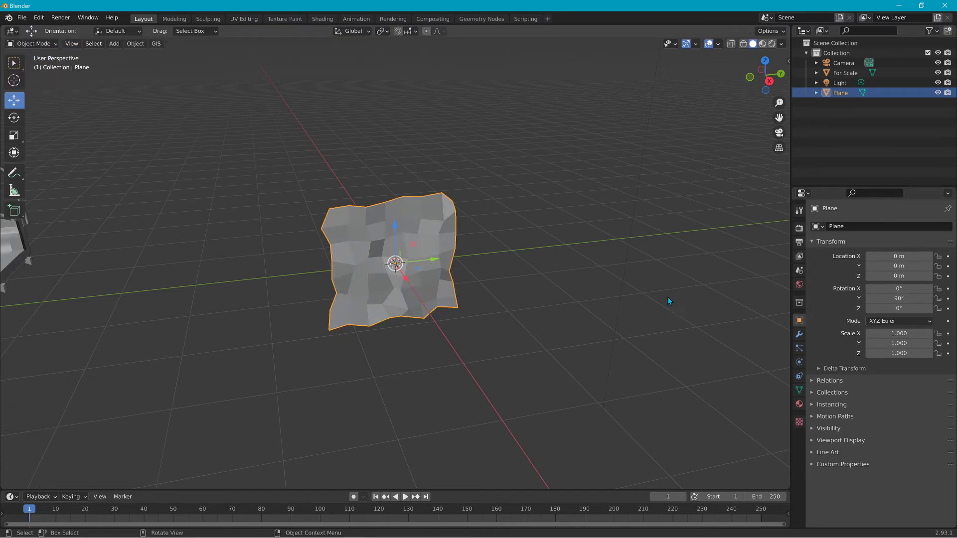
# - Apply Shade Smooth to the crumpled plane
pyautogui.click(135, 44)
pyautogui.moveTo(172, 267)
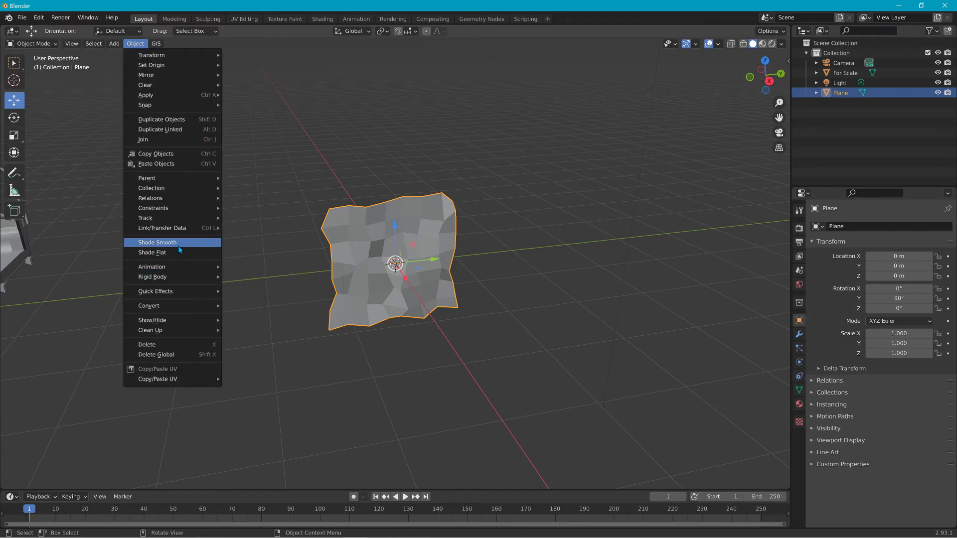
pyautogui.click(178, 242)
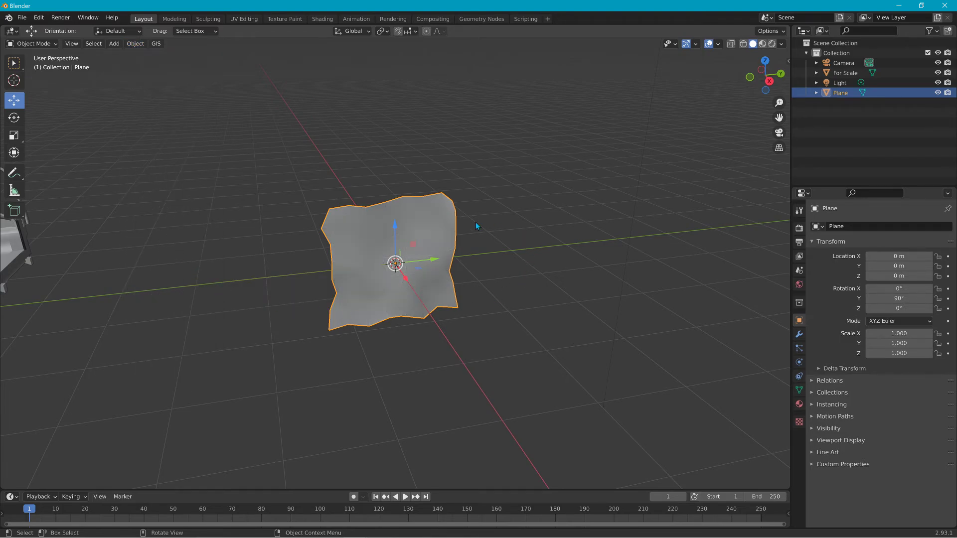
# - Create a new material on the plane and name it newbush
pyautogui.click(799, 404)
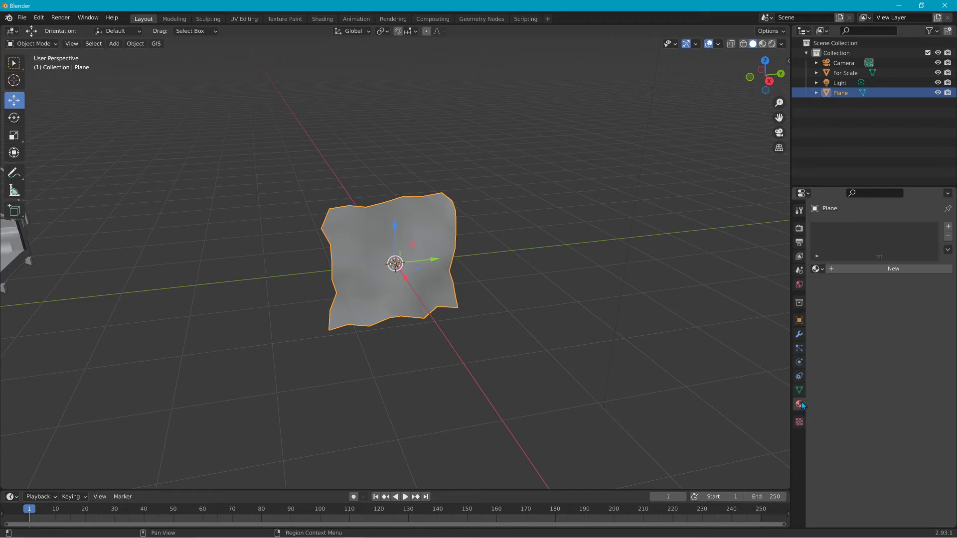
pyautogui.click(837, 270)
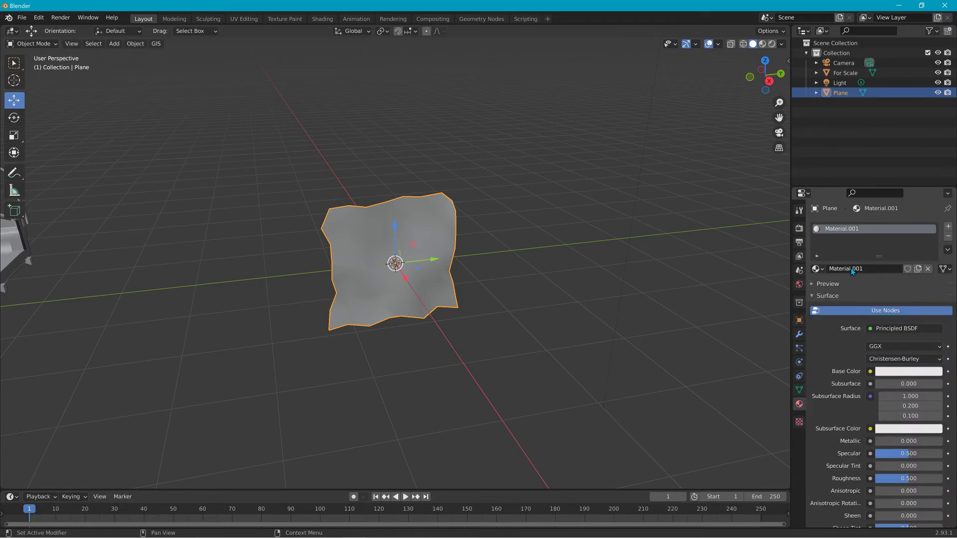
pyautogui.doubleClick(847, 269)
pyautogui.write('newbush')
pyautogui.press('Return')
# - Rename the plane object as New_Bush
pyautogui.doubleClick(841, 96)
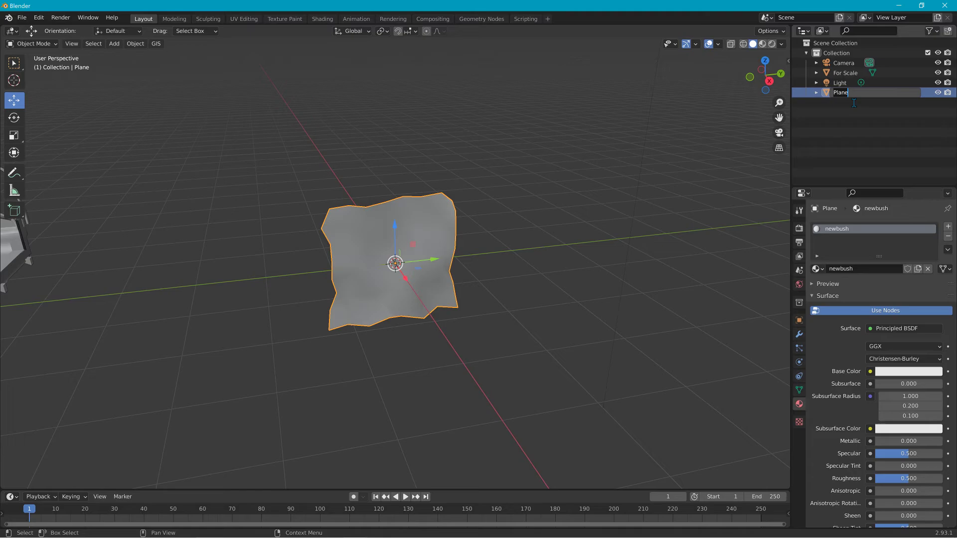
pyautogui.write('New_Bush')
pyautogui.press('Return')
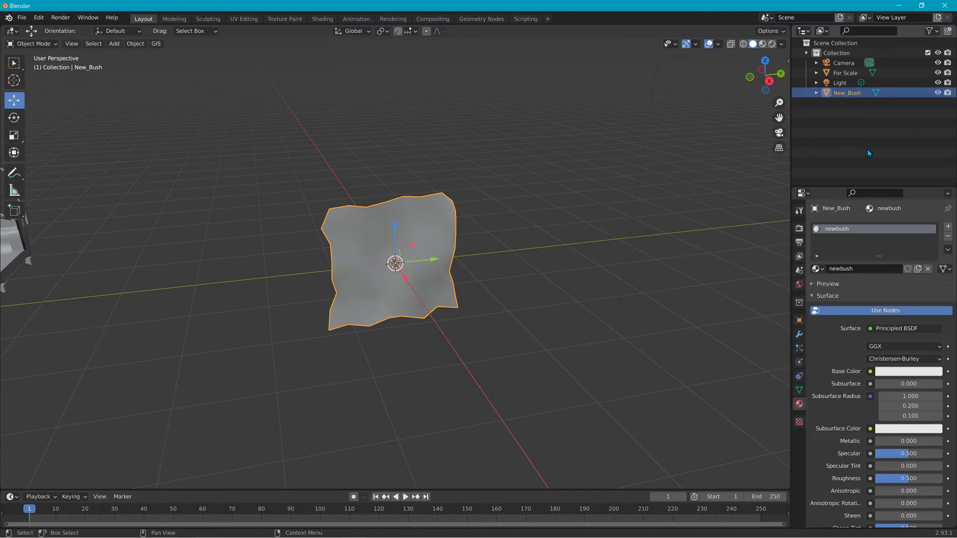
# - Delete the light and the camera from the scene, and reselect the New_Bush mesh
pyautogui.click(847, 86)
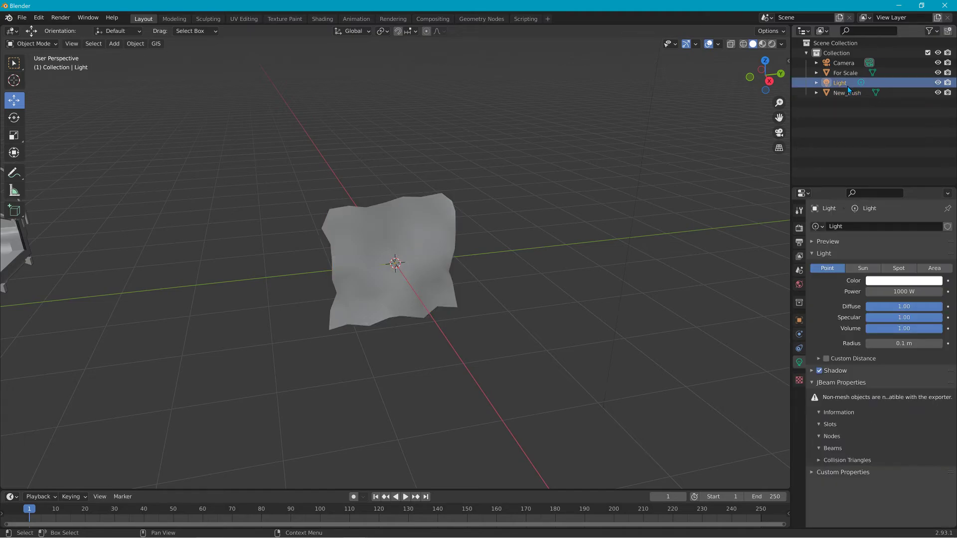
pyautogui.press('x')
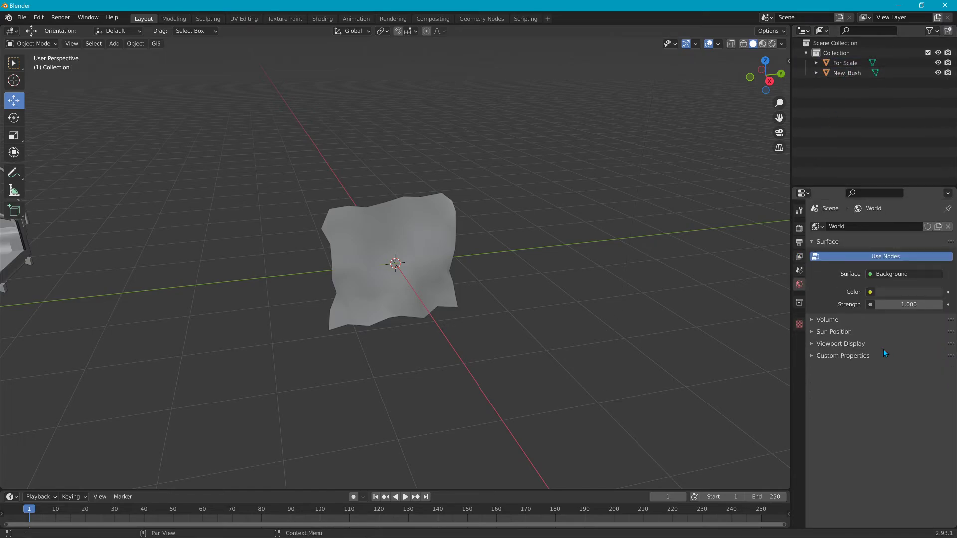
pyautogui.click(427, 233)
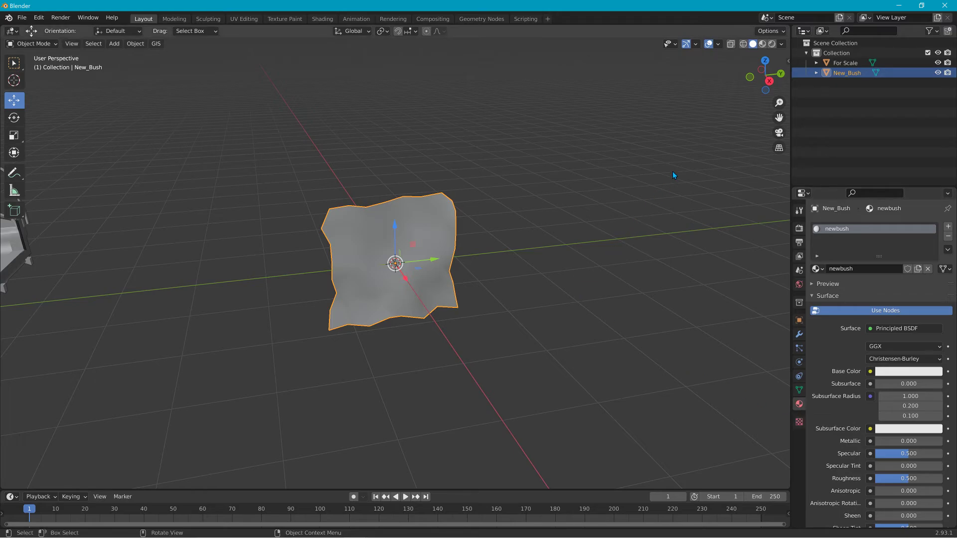
# - Compare the Wireframe, Solid and Rendered viewport shading modes and set the viewport to Material Preview
pyautogui.click(746, 44)
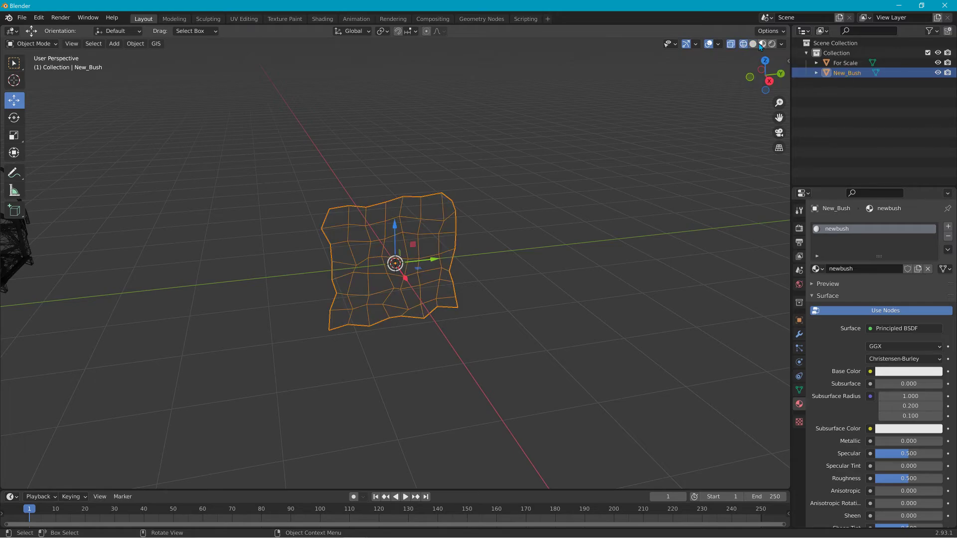
pyautogui.click(753, 45)
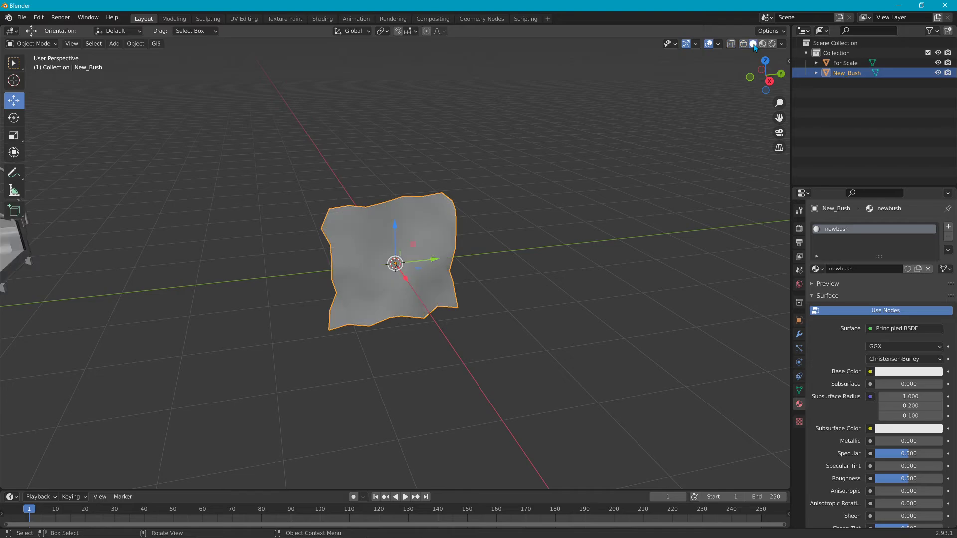
pyautogui.click(761, 44)
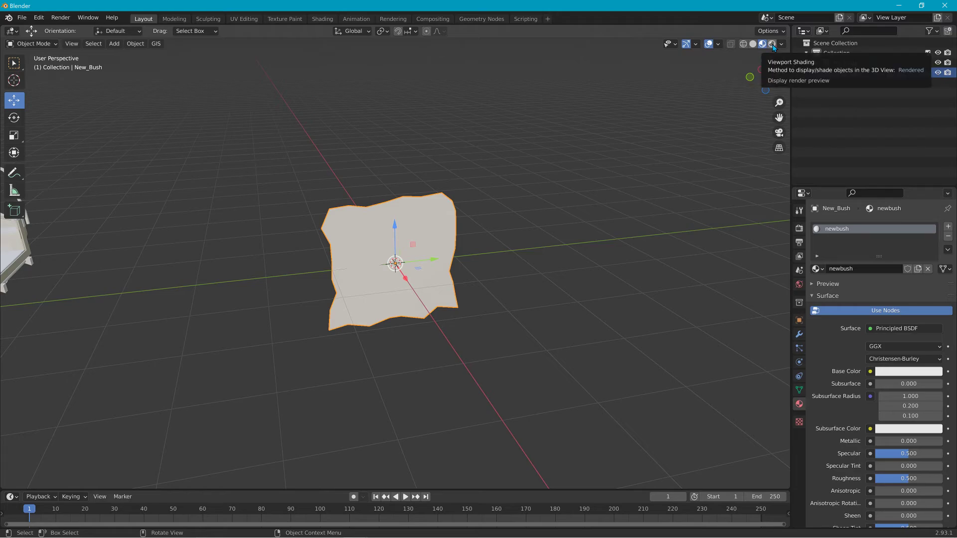
pyautogui.click(772, 44)
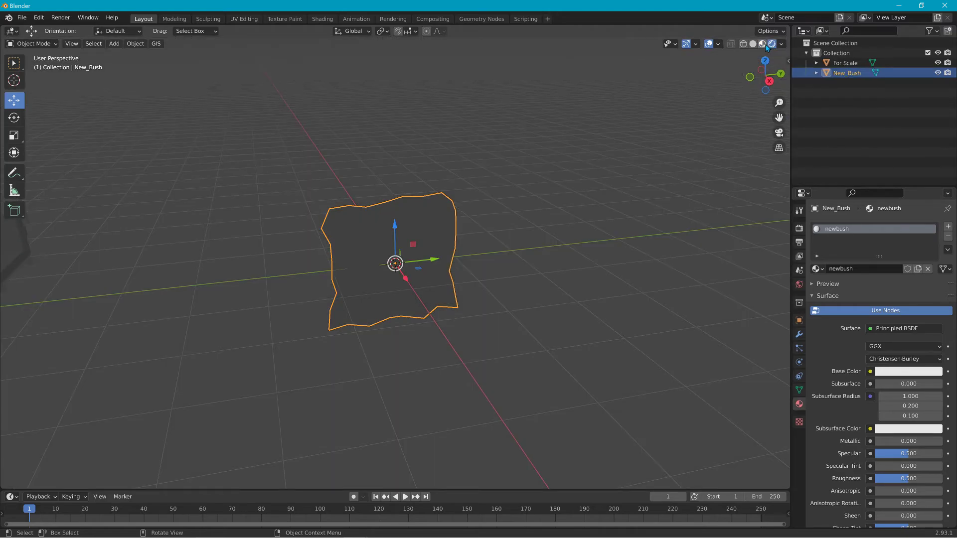
pyautogui.click(763, 45)
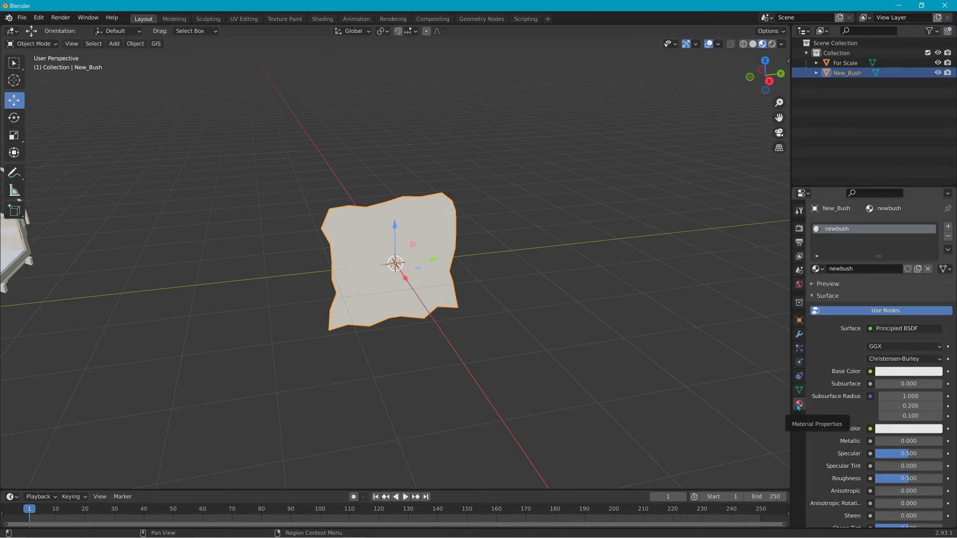
# - Assign an image texture to the newbush material's base color, loading TexturesCom_Branches0013_1_masked_S.png from the Downloads folder
pyautogui.click(871, 372)
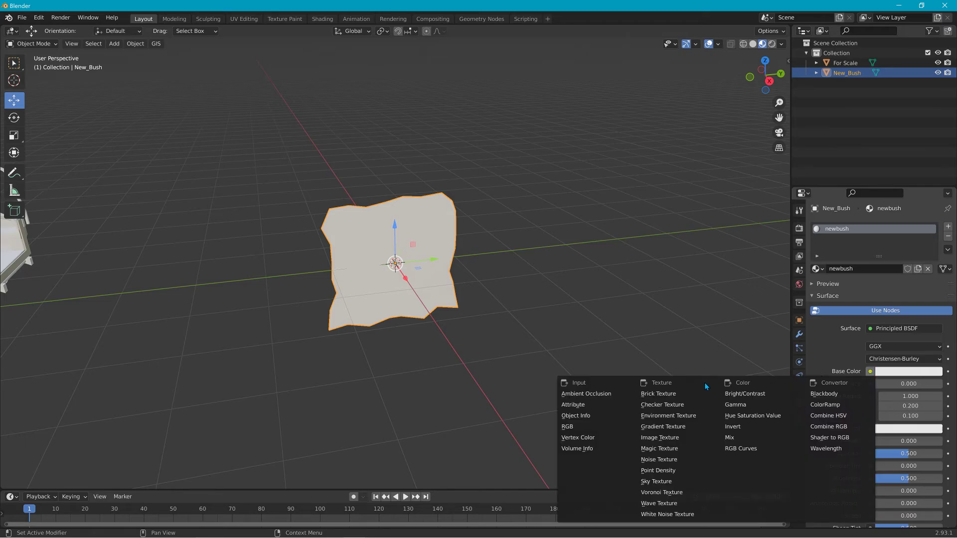
pyautogui.click(655, 438)
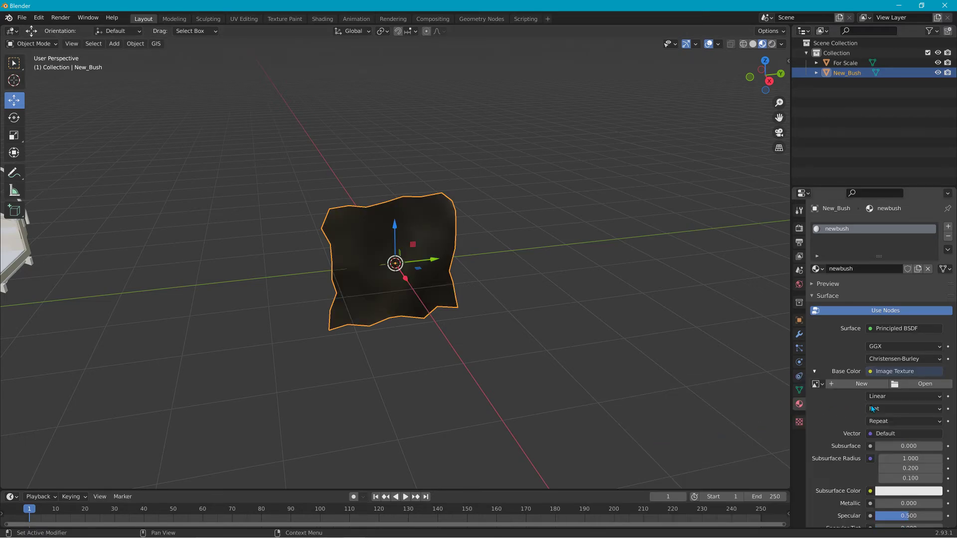
pyautogui.click(931, 386)
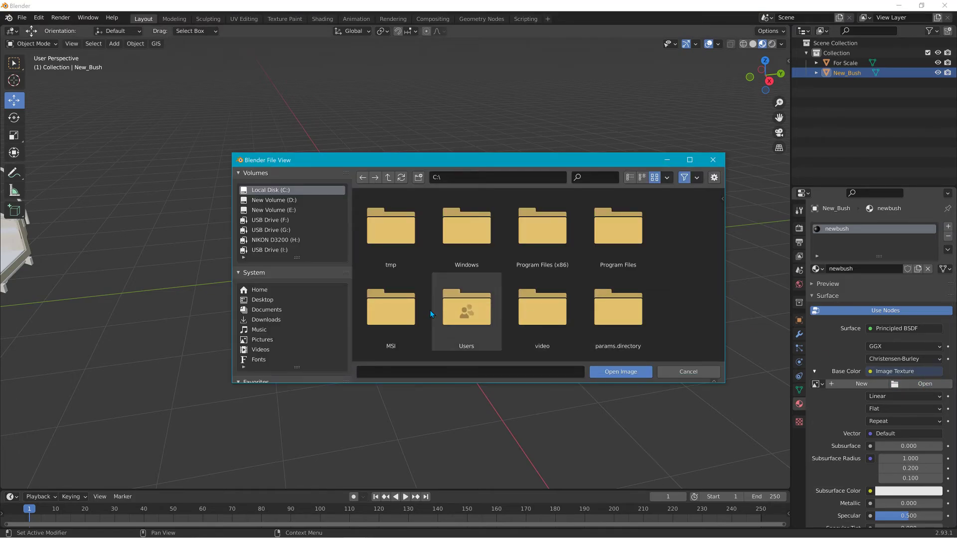
pyautogui.click(266, 310)
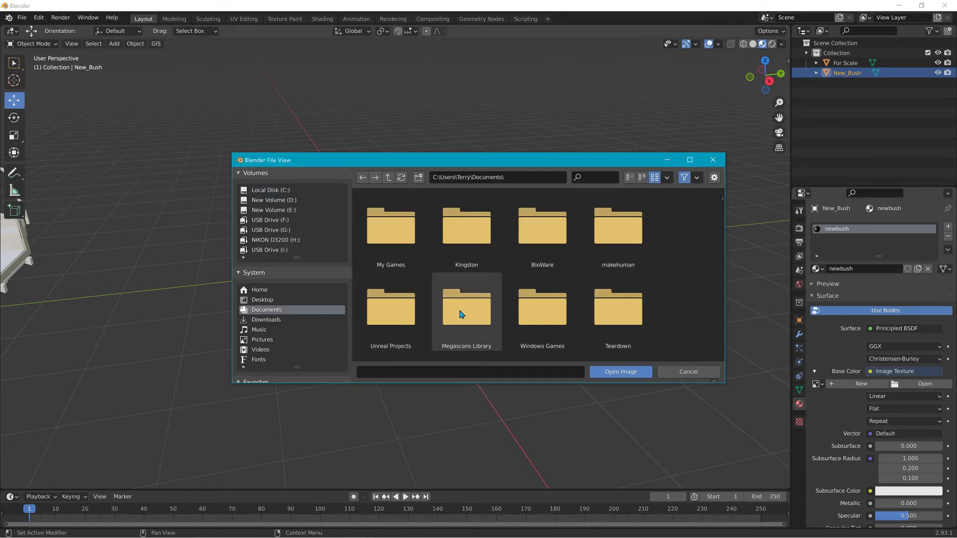
pyautogui.click(266, 319)
pyautogui.scroll(-2, 471, 309)
pyautogui.scroll(-3, 470, 309)
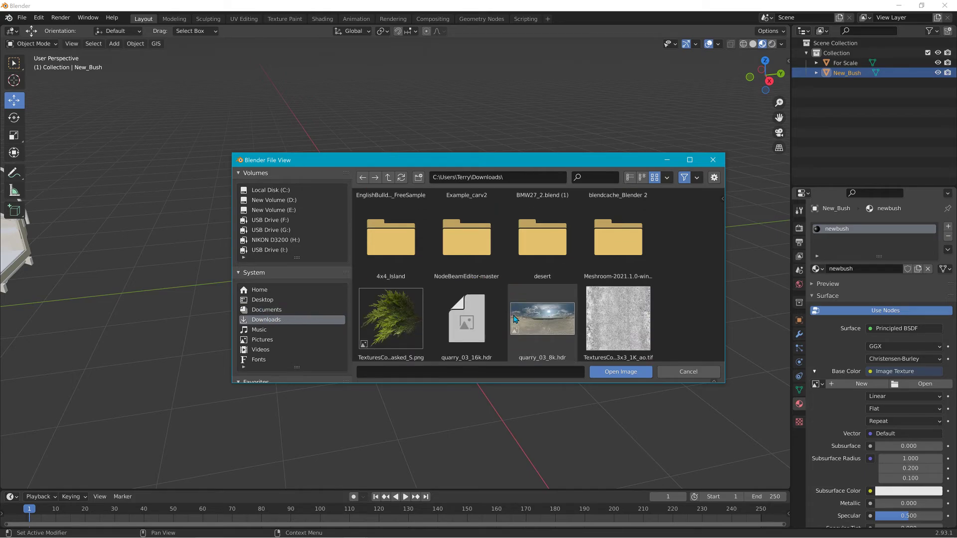
pyautogui.click(418, 325)
pyautogui.click(621, 372)
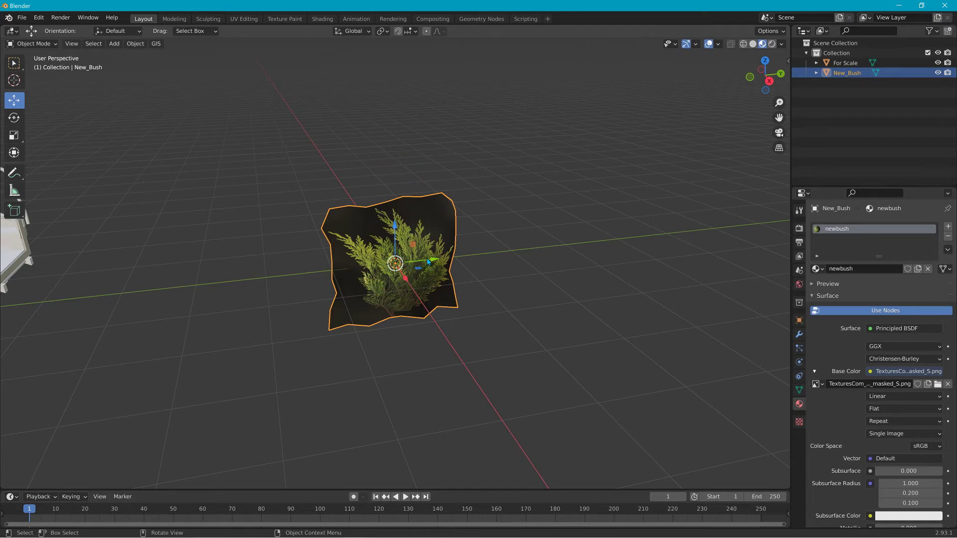
# - Put New_Bush in Edit Mode, switch to the UV Editing workspace, and set its 3D viewport to Material Preview
pyautogui.click(42, 46)
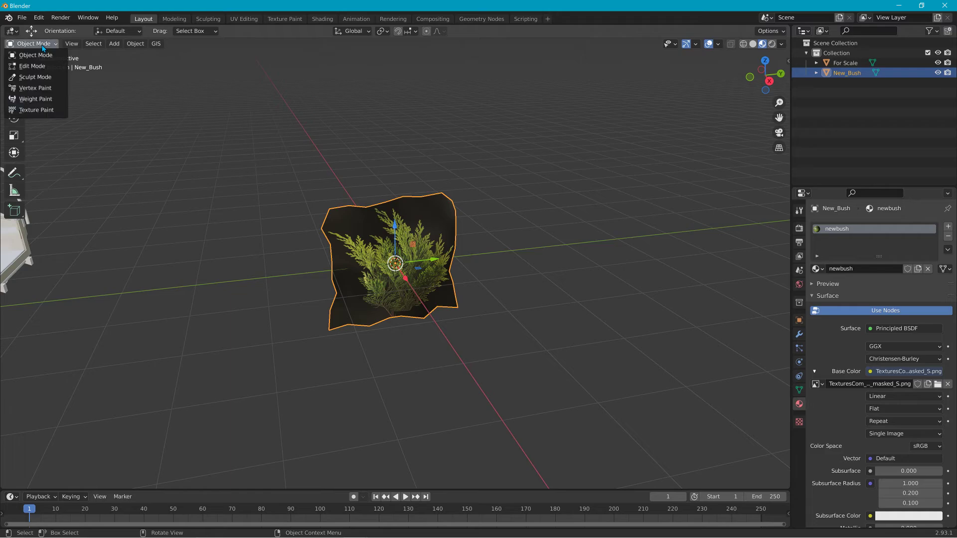
pyautogui.click(45, 69)
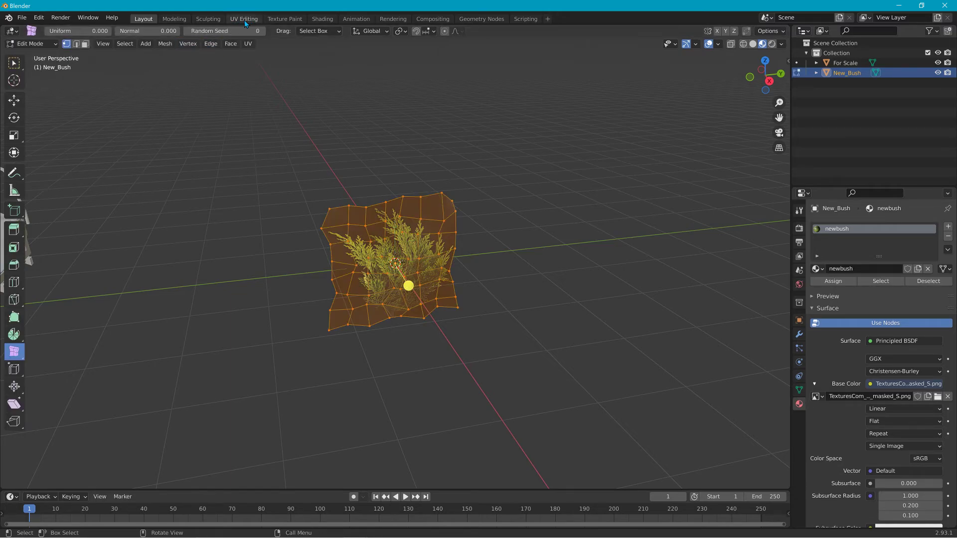
pyautogui.click(236, 19)
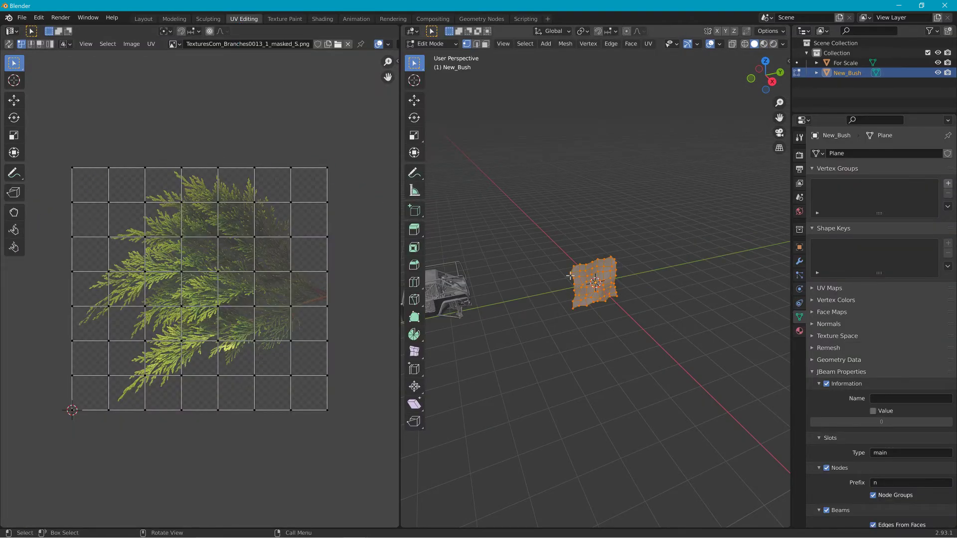
pyautogui.scroll(5, 625, 308)
pyautogui.scroll(2, 625, 308)
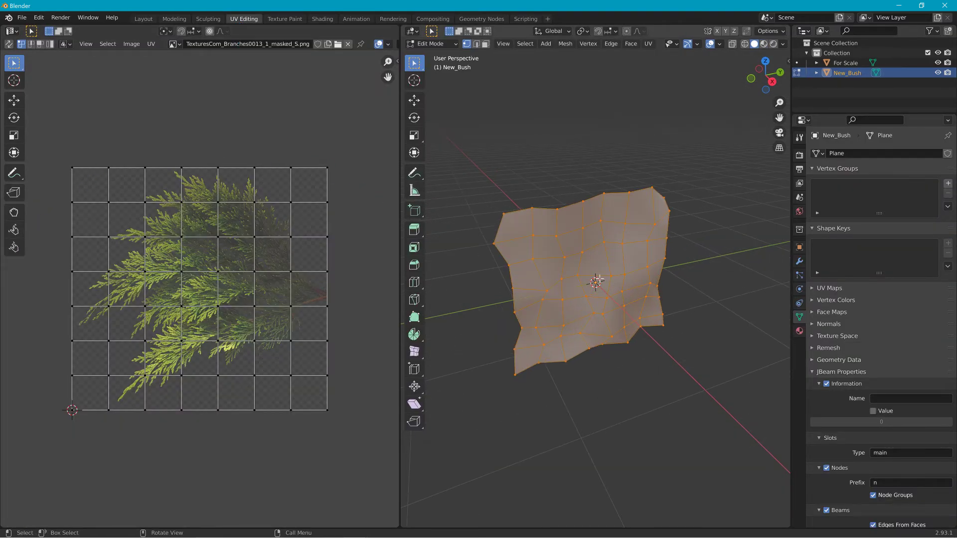
pyautogui.click(763, 43)
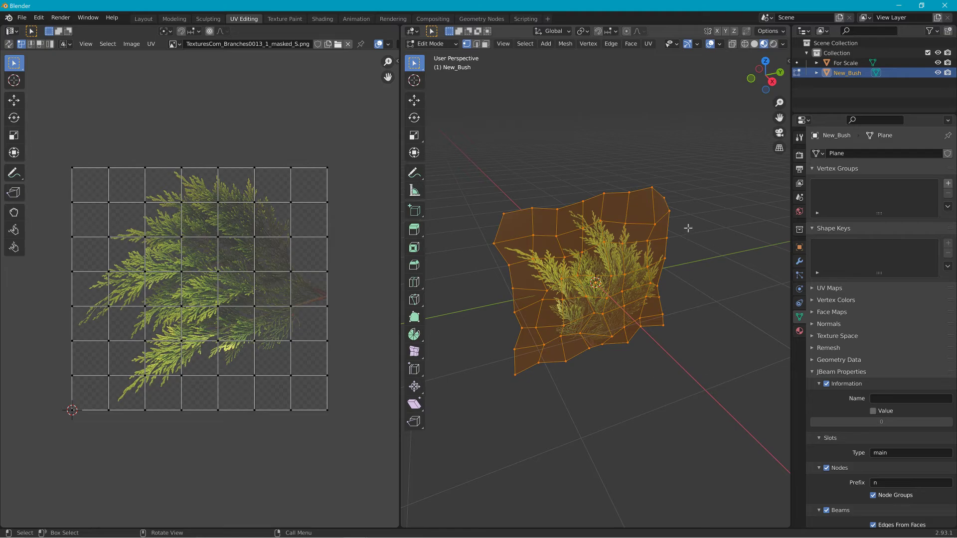
# - Select single corner faces in the UV map and on the mesh to compare which texture areas they cover
pyautogui.moveTo(346, 149); pyautogui.dragTo(289, 223)
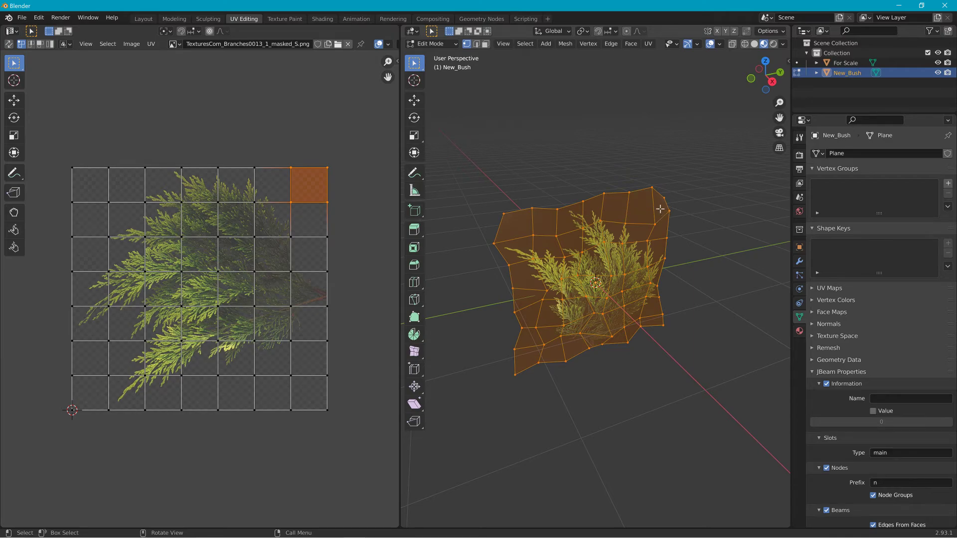
pyautogui.moveTo(648, 177); pyautogui.dragTo(686, 234)
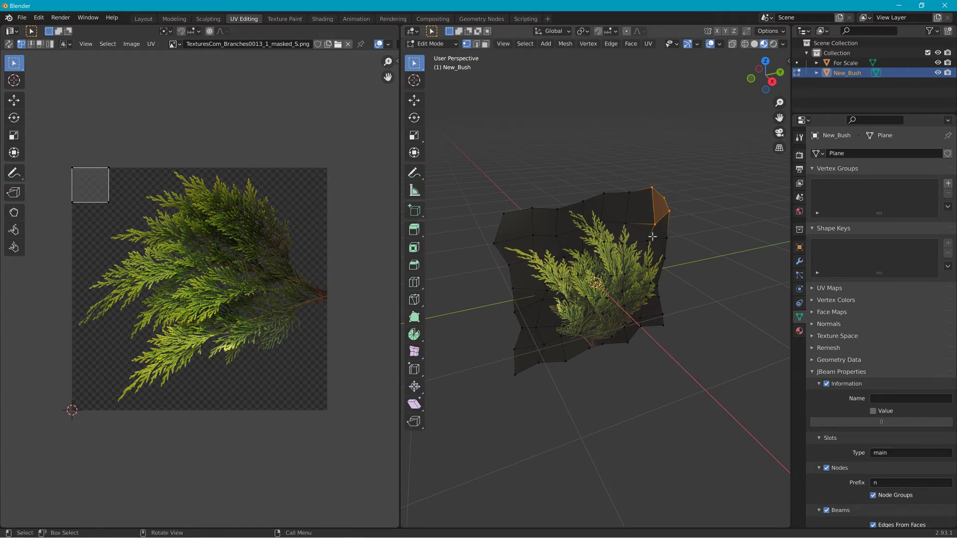
pyautogui.moveTo(626, 185); pyautogui.dragTo(659, 234)
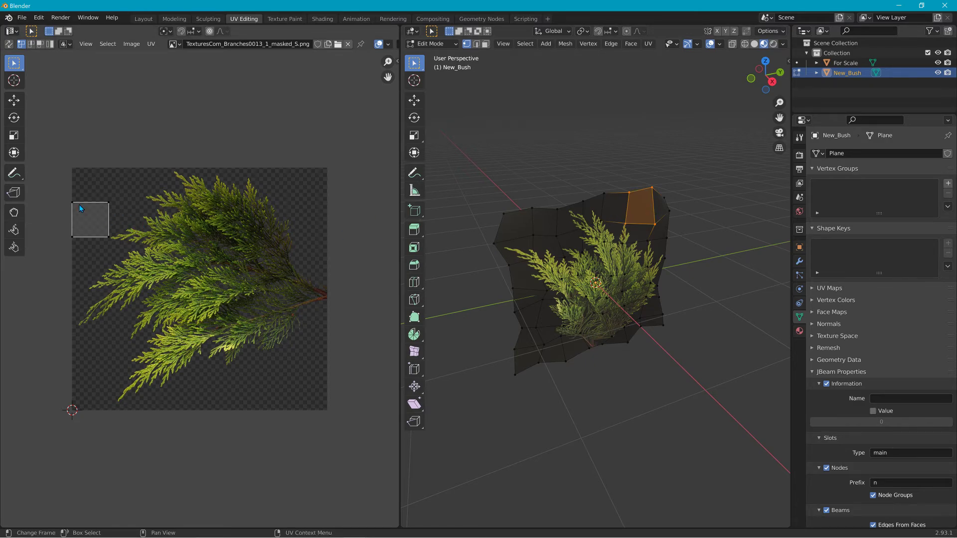
pyautogui.click(620, 216)
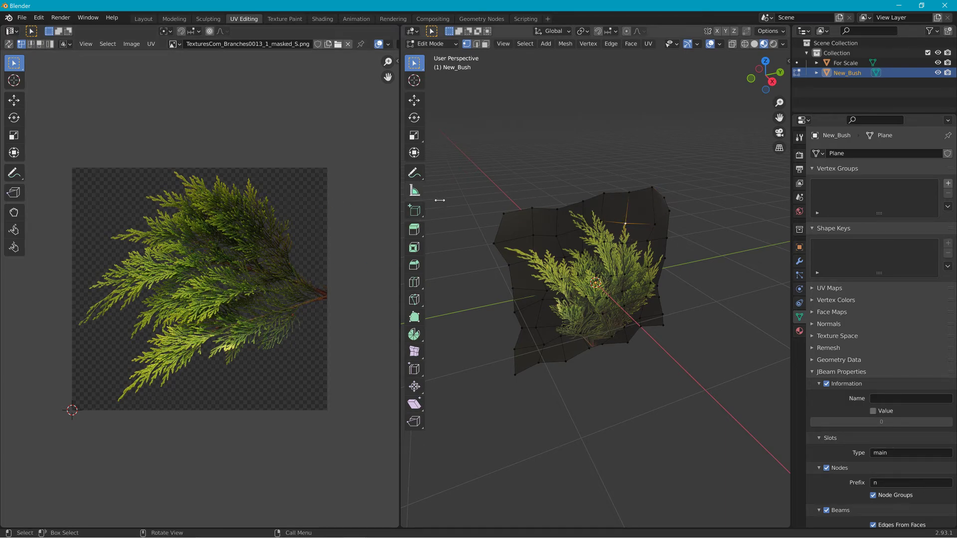
# - Select the entire New_Bush mesh and all of its faces in the UV map
pyautogui.moveTo(468, 173); pyautogui.dragTo(676, 399)
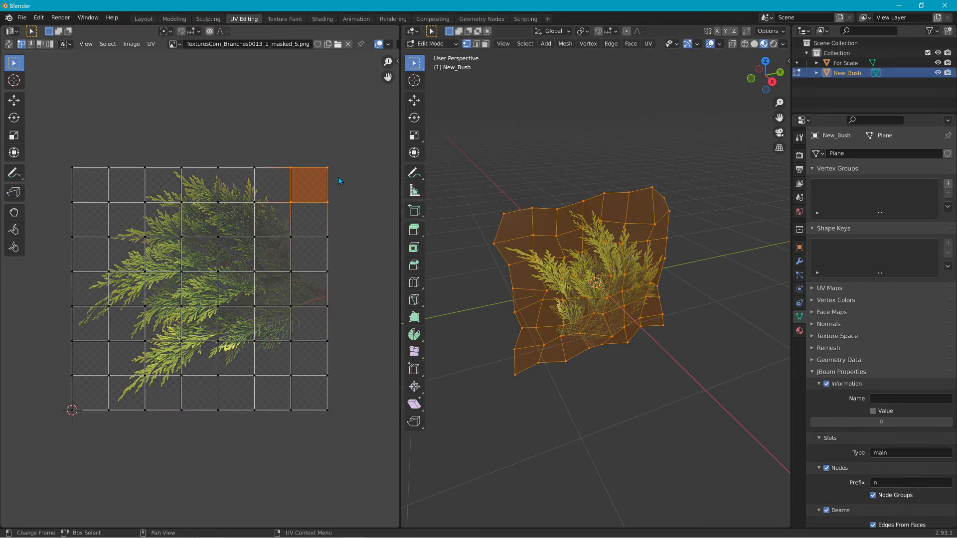
pyautogui.click(278, 140)
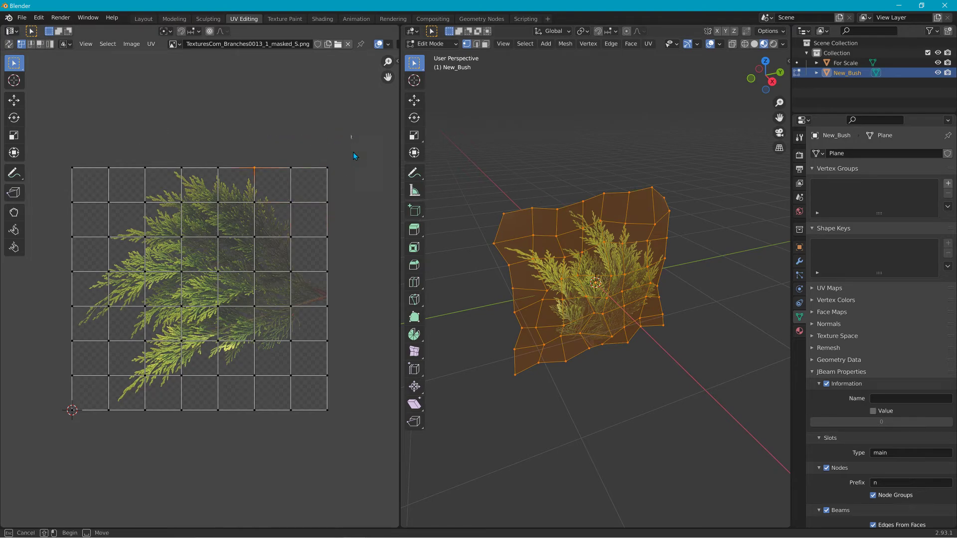
pyautogui.moveTo(352, 155); pyautogui.dragTo(47, 450)
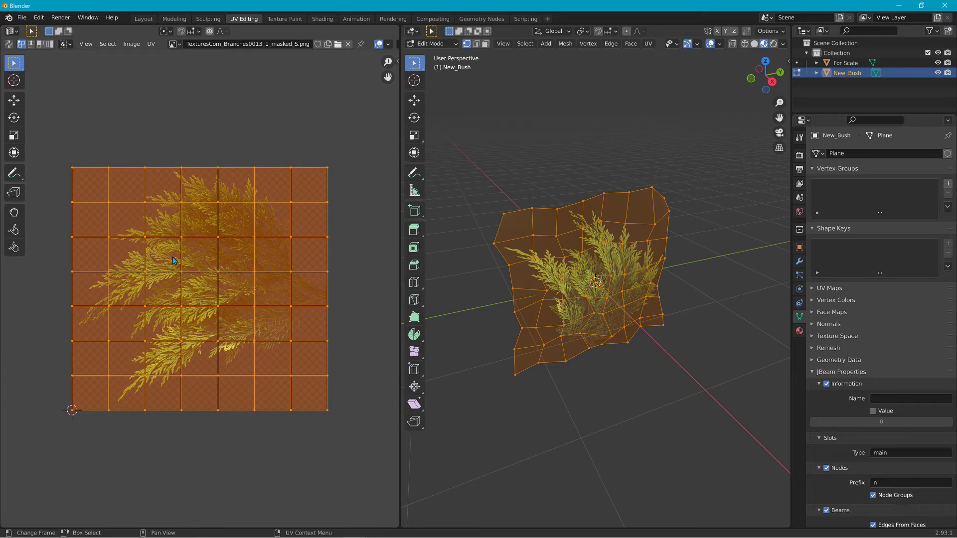
pyautogui.click(16, 119)
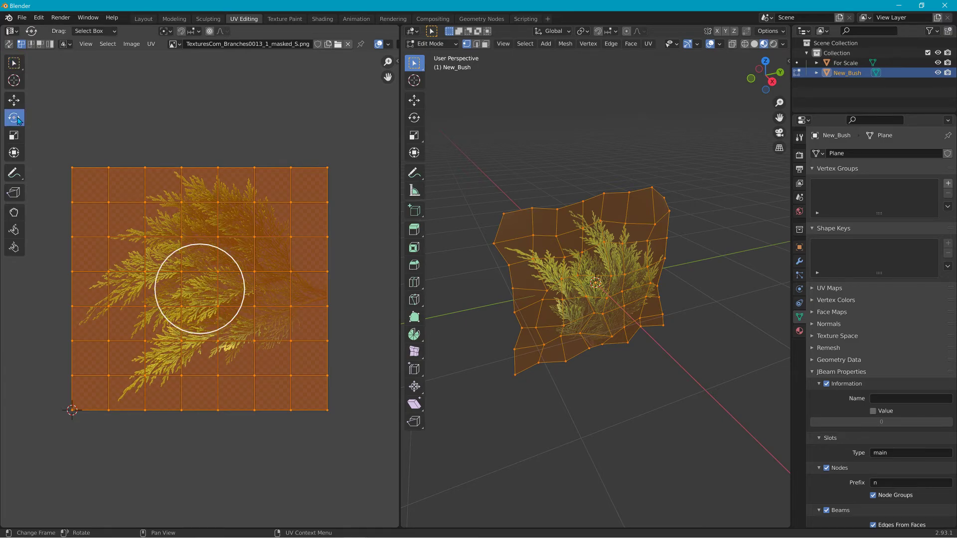
pyautogui.press('r')
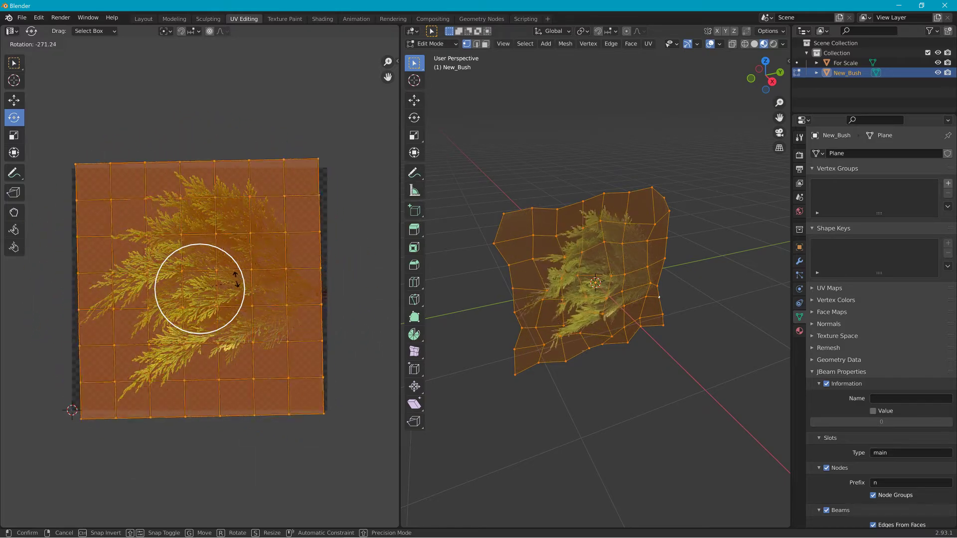
pyautogui.press('Escape')
pyautogui.press('g')
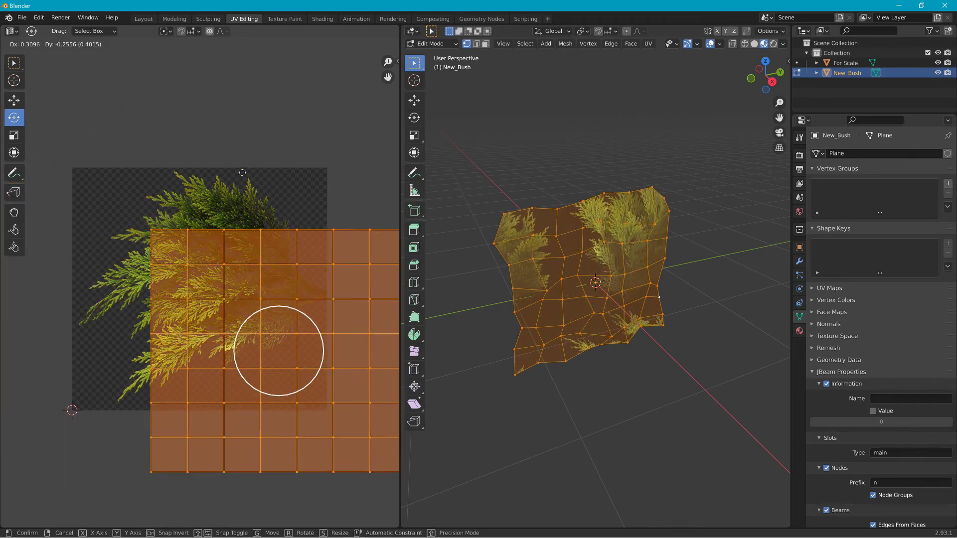
pyautogui.rightClick(170, 125)
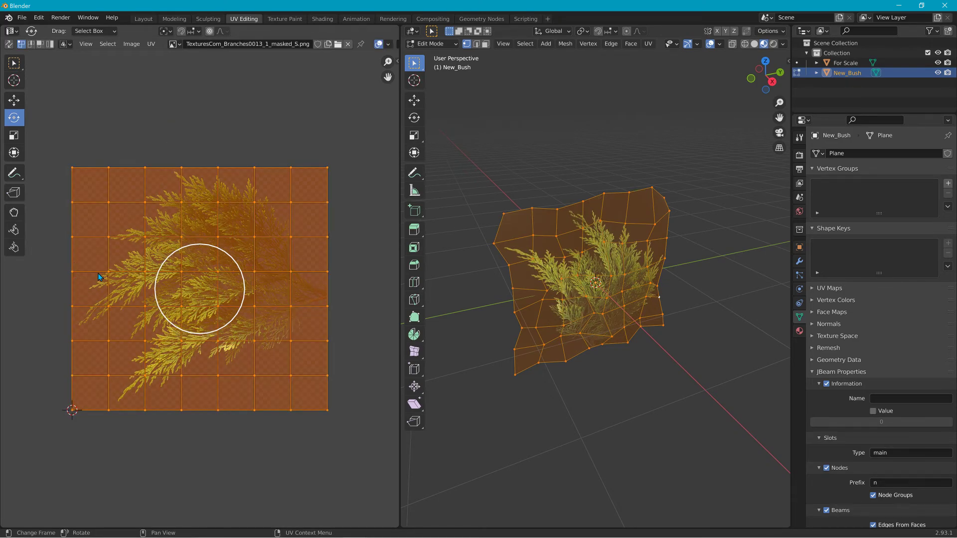
# - Move the UV grid slightly and scale it down so it fits just inside the branch image's borders
pyautogui.press('g')
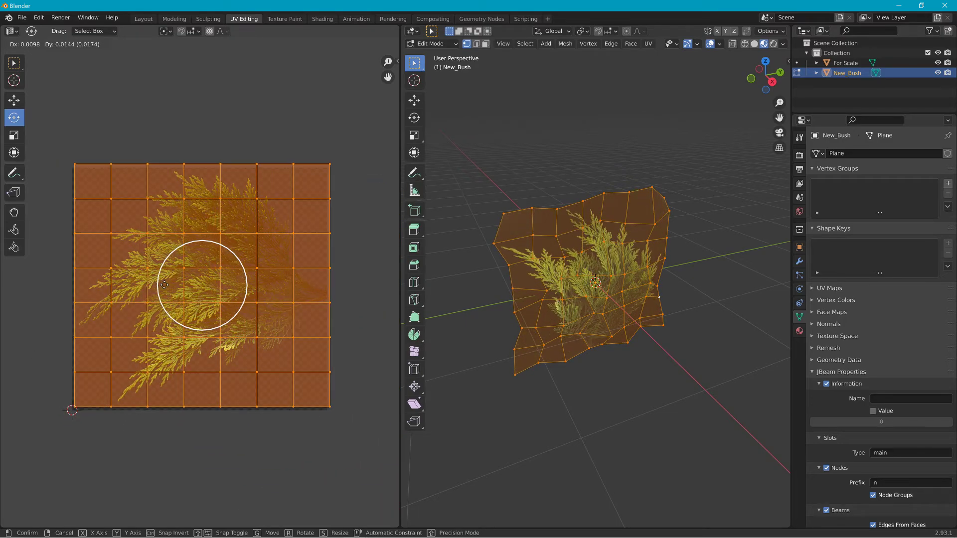
pyautogui.click(164, 288)
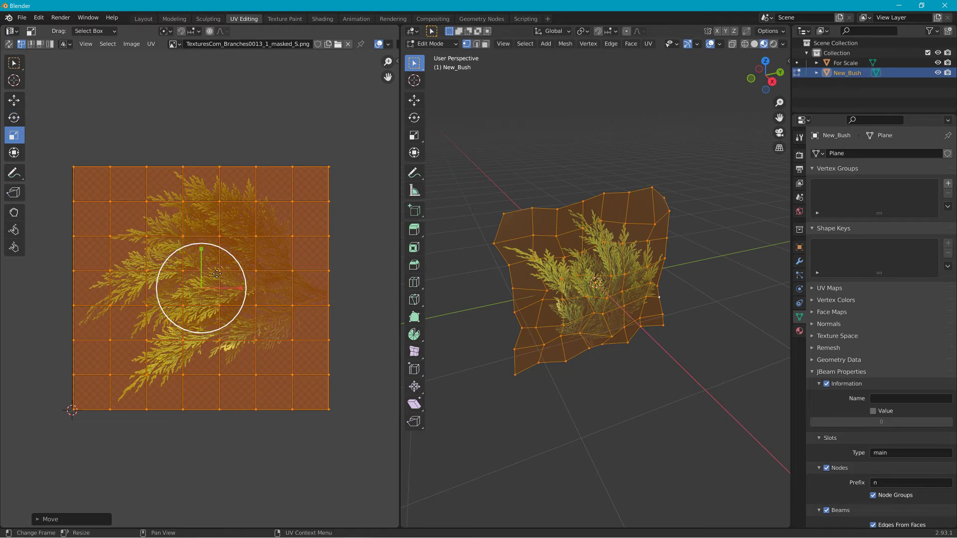
pyautogui.press('s')
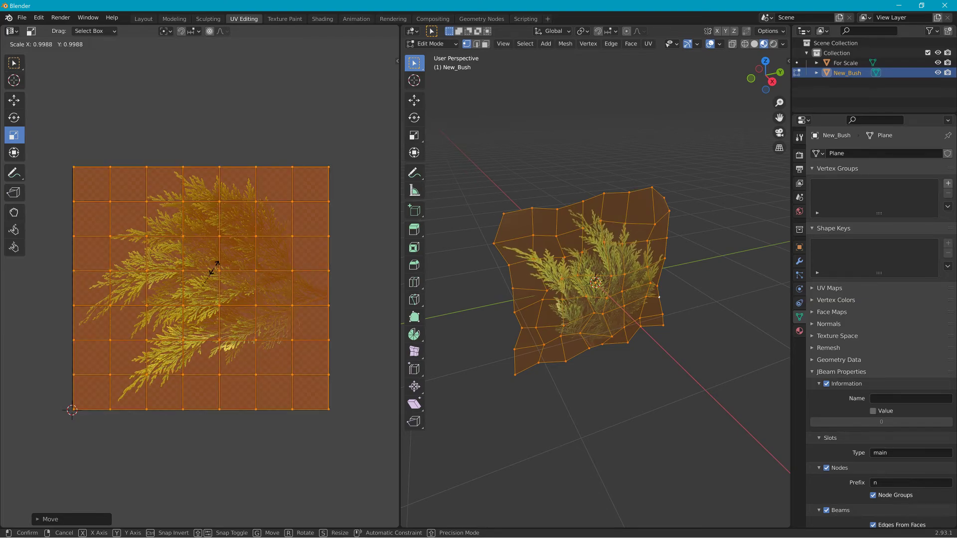
pyautogui.click(212, 269)
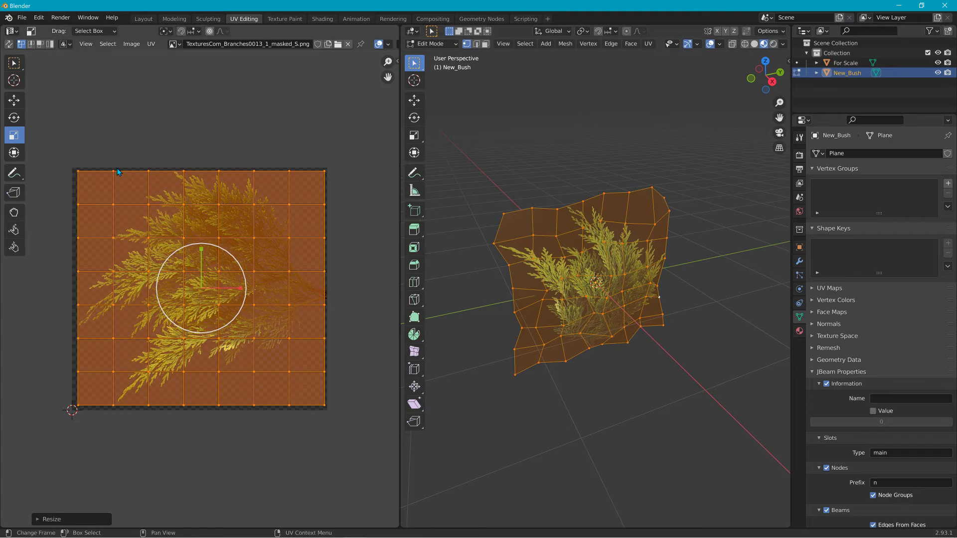
# - Rotate the whole UV grid by about 90 degrees so the branch lies sideways on the plane
pyautogui.moveTo(63, 144); pyautogui.dragTo(349, 454)
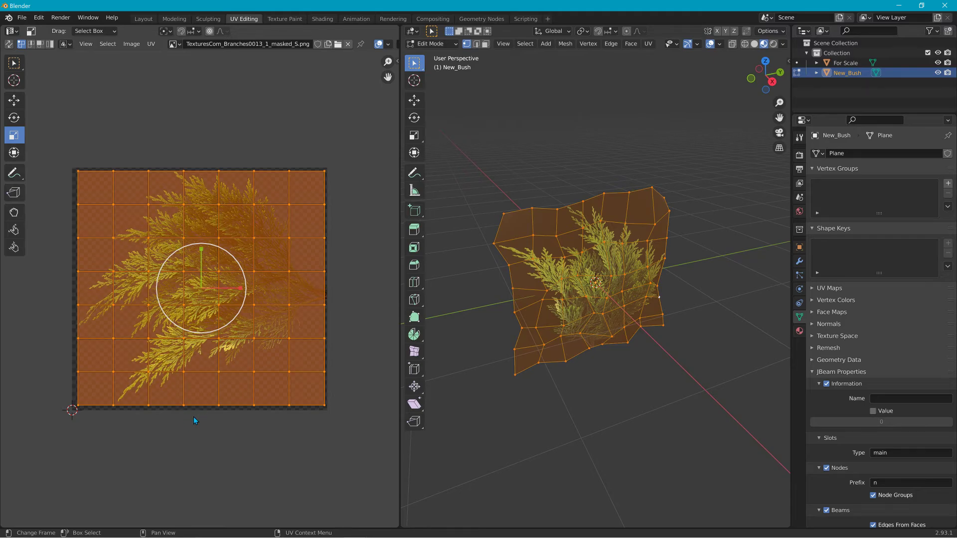
pyautogui.press('r')
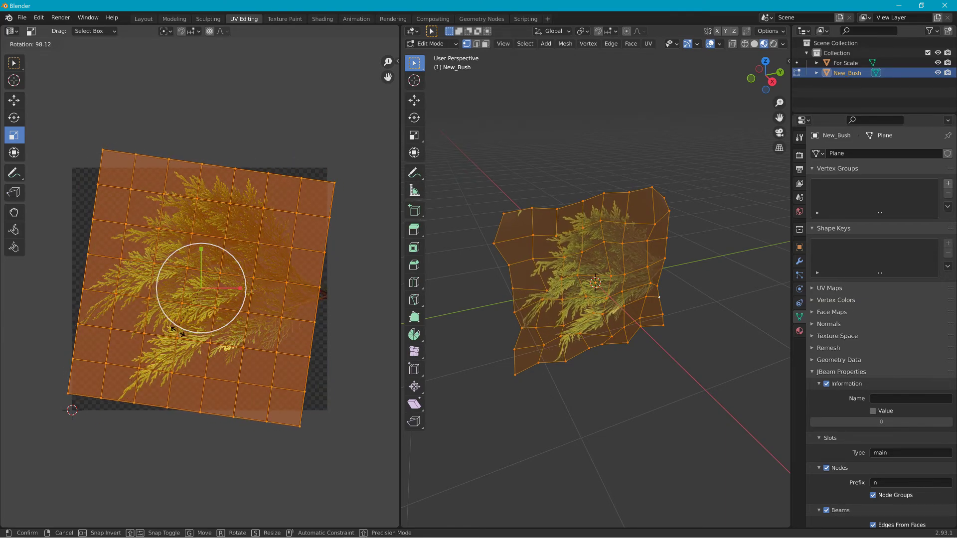
pyautogui.click(288, 369)
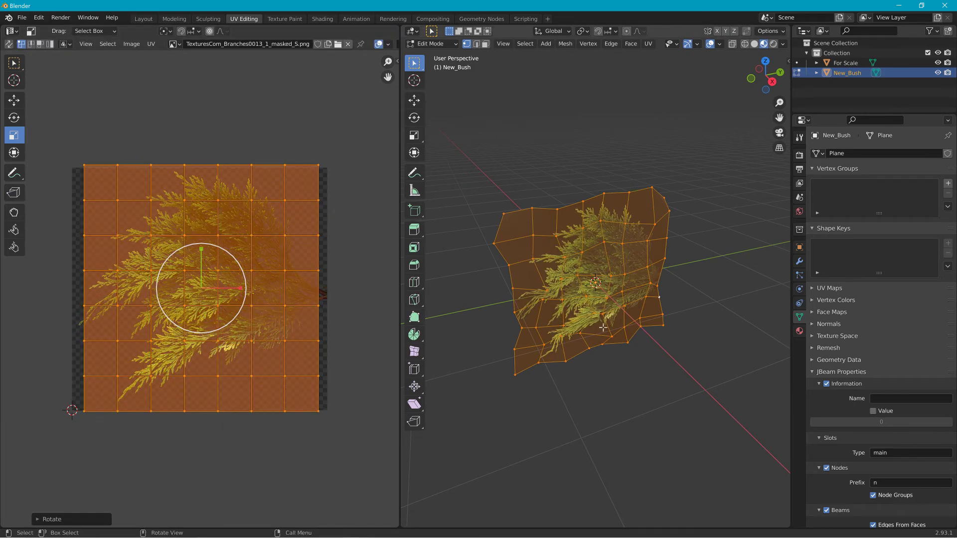
pyautogui.moveTo(603, 328); pyautogui.dragTo(580, 323, button='middle')
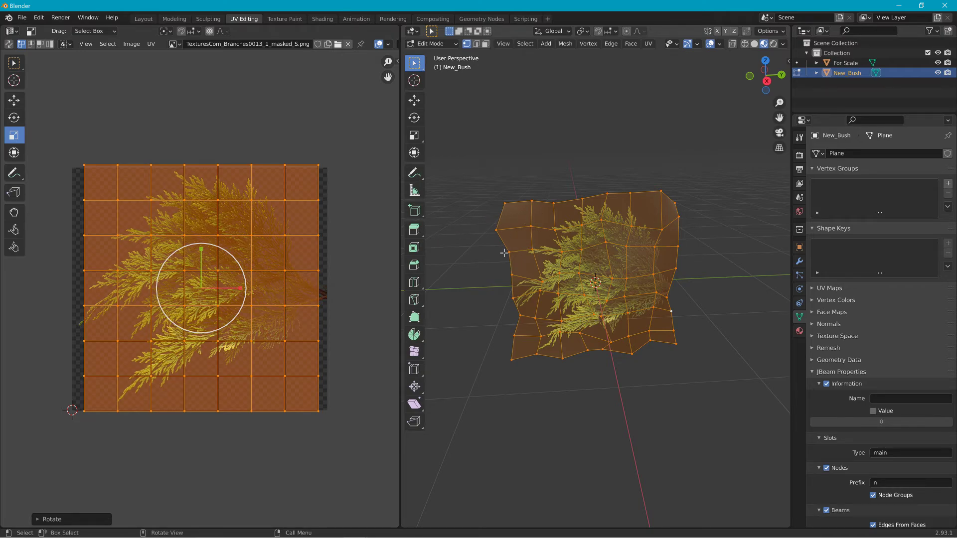
pyautogui.click(486, 261)
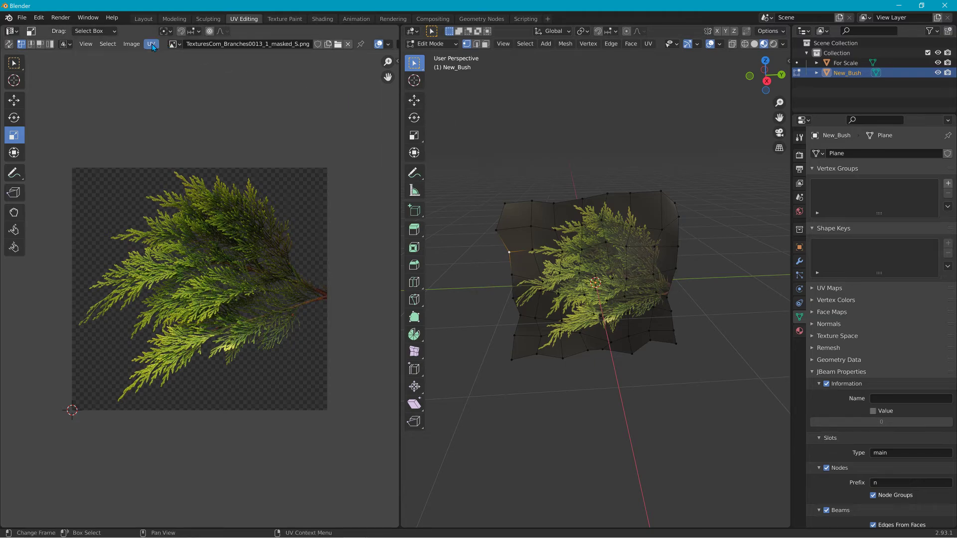
# - Return to the Layout workspace in Object Mode and compare the textured bush plane with the vehicle for scale
pyautogui.click(144, 19)
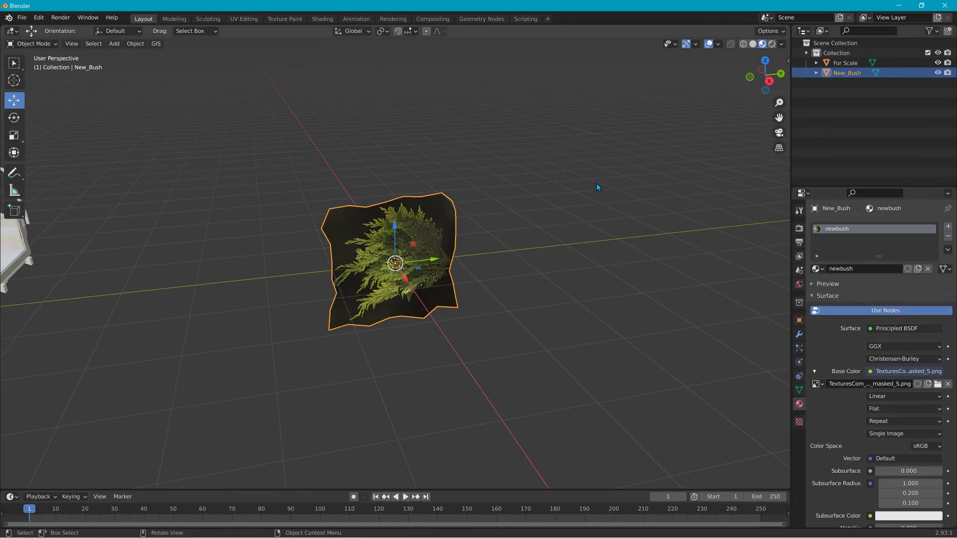
pyautogui.scroll(2, 375, 282)
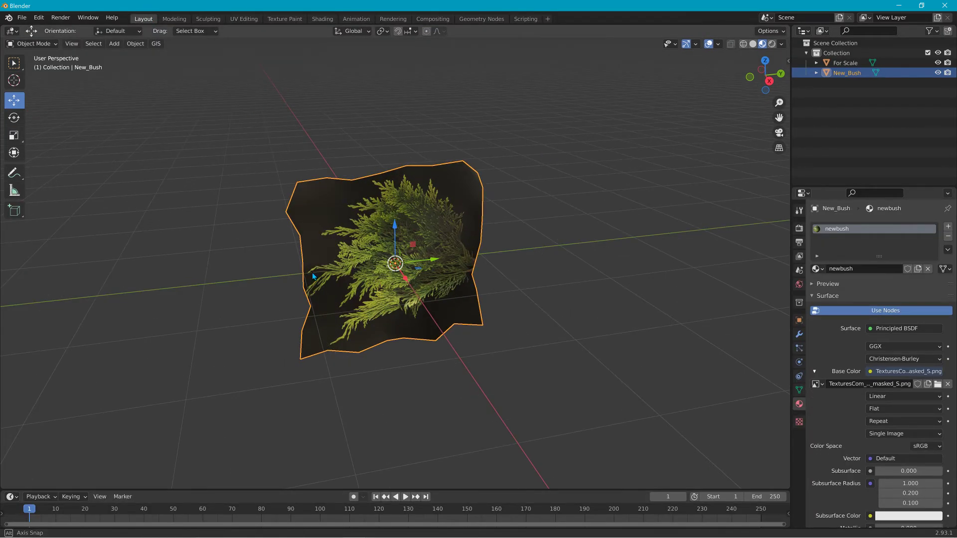
pyautogui.scroll(-5, 289, 266)
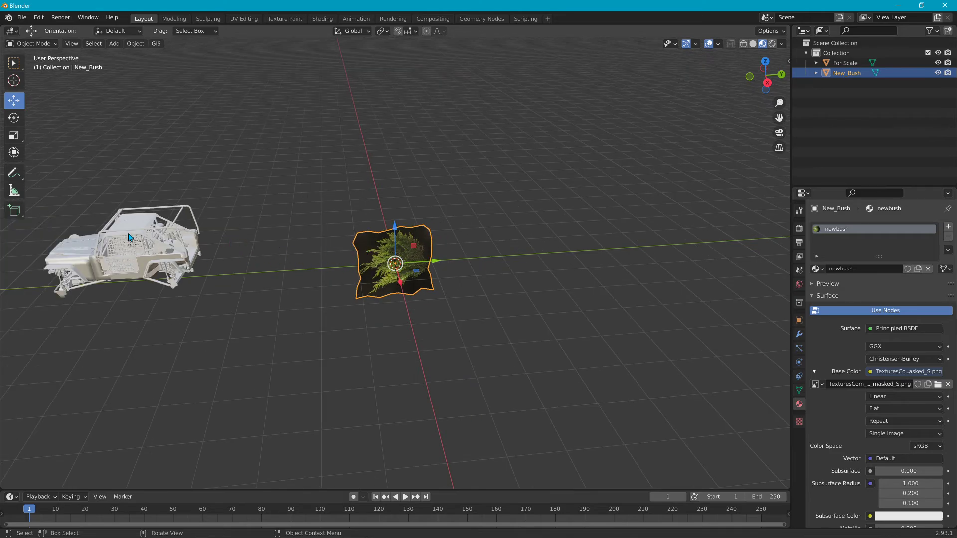
pyautogui.scroll(5, 433, 259)
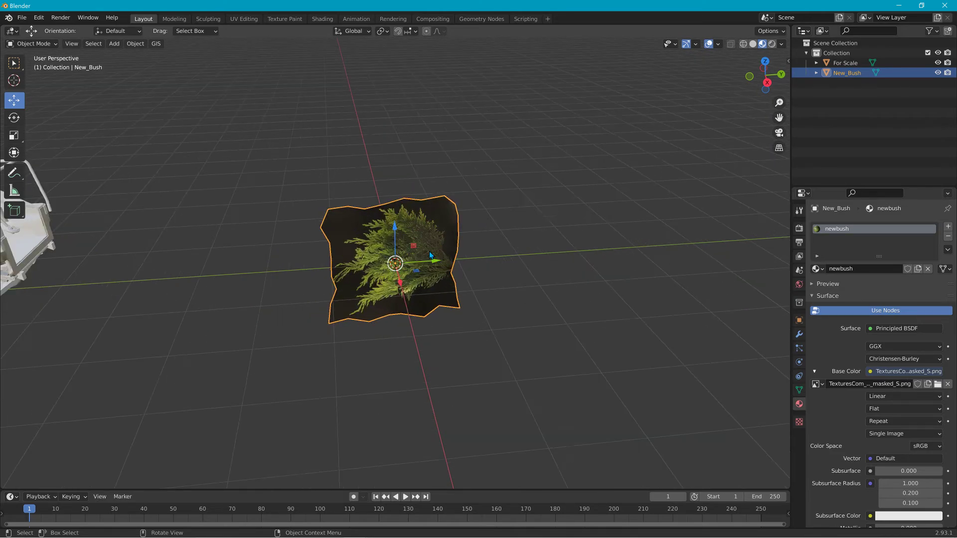
# - Scale the textured bush plane down uniformly to about 0.6 of its size
pyautogui.scroll(1, 428, 245)
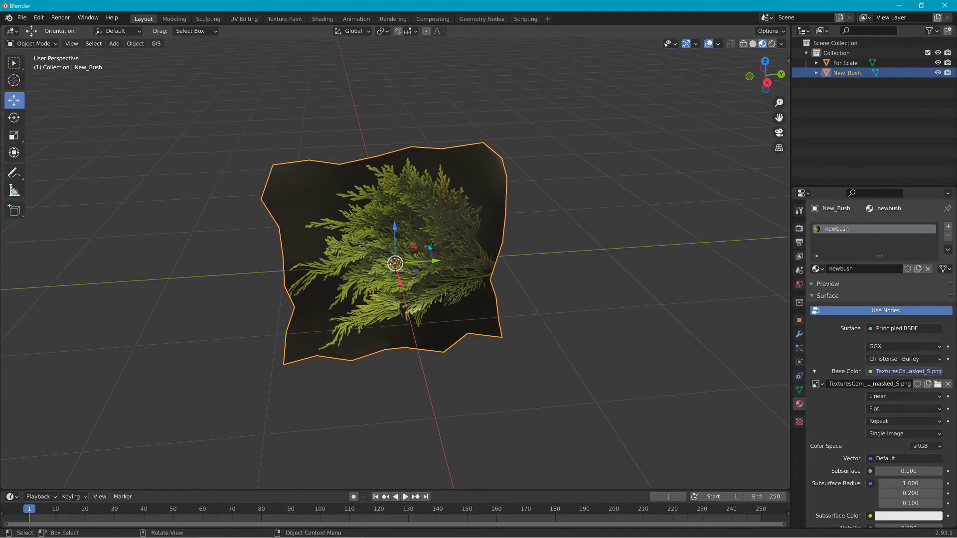
pyautogui.press('s')
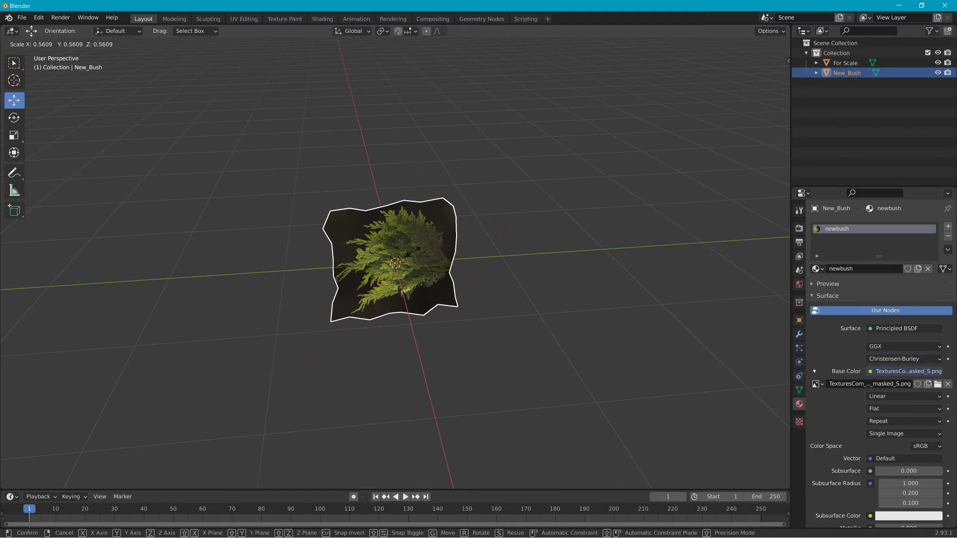
pyautogui.click(415, 252)
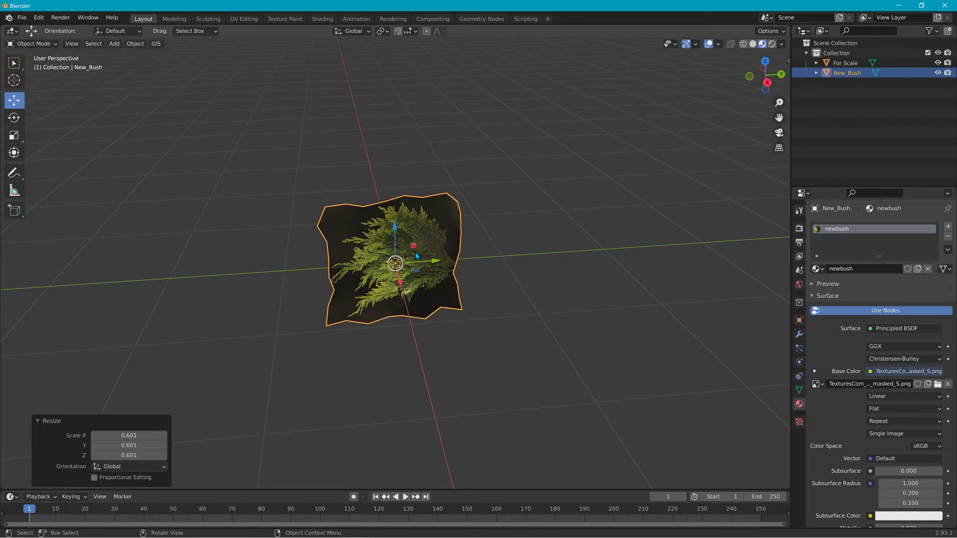
pyautogui.scroll(2, 485, 295)
pyautogui.scroll(-1, 485, 295)
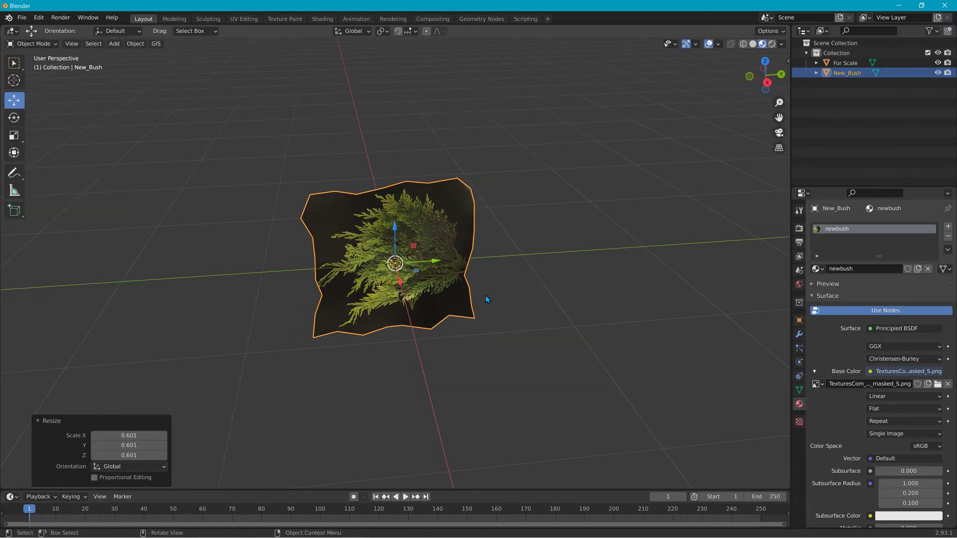
# - Duplicate the bush plane and place the copy beside it, about 1.07 m along Y
pyautogui.click(135, 44)
pyautogui.hotkey('shift', 'd')
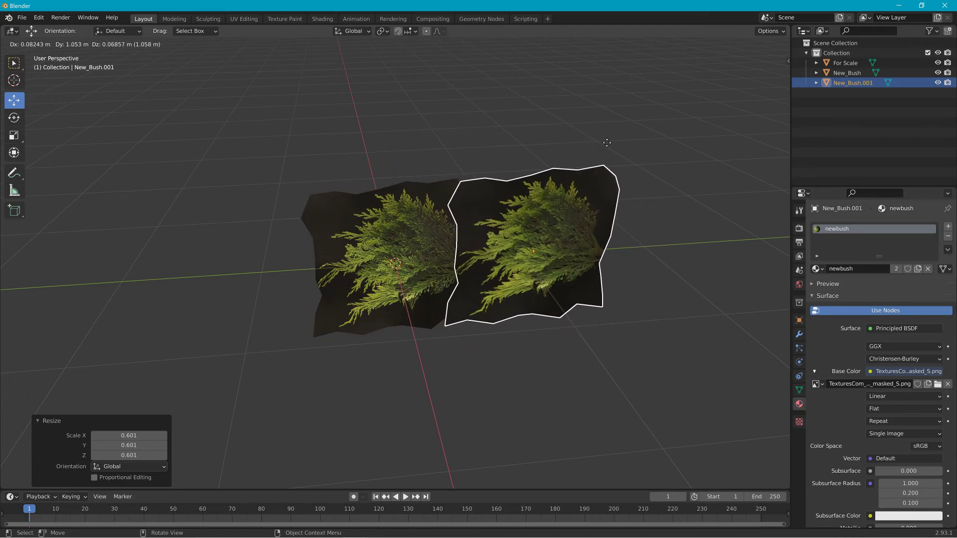
pyautogui.click(589, 160)
# - Rotate the copy about -162° around global X so its branch points away from the original, and shift it about -0.09 m along X
pyautogui.press('r')
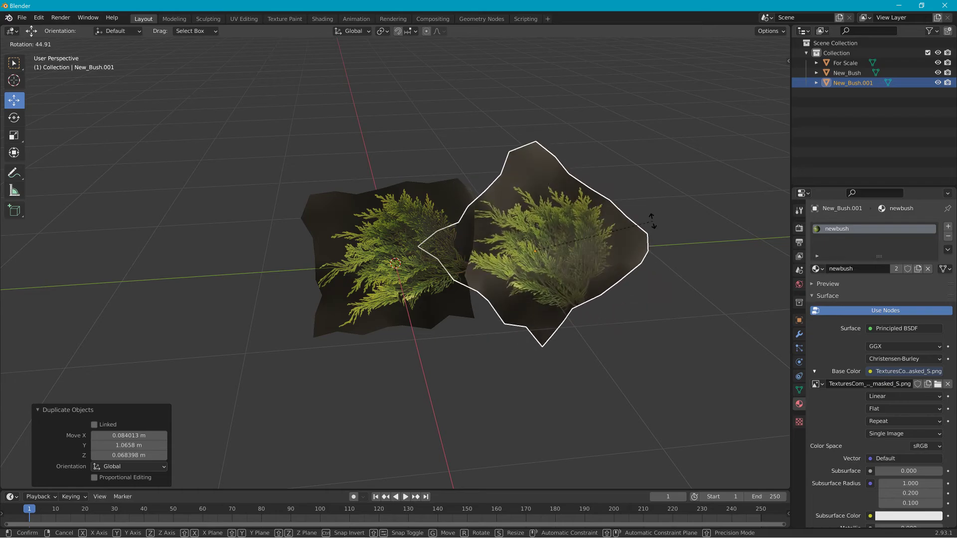
pyautogui.press('z')
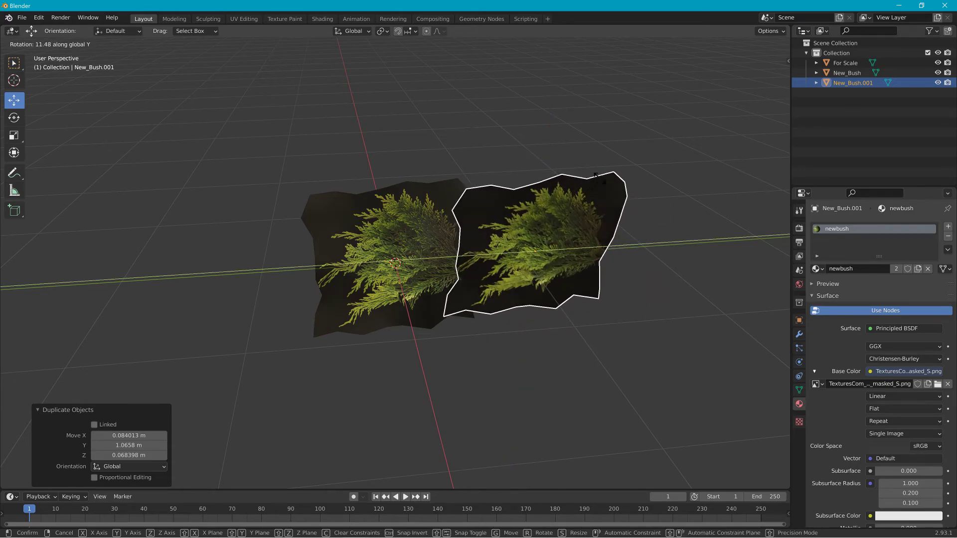
pyautogui.press('x')
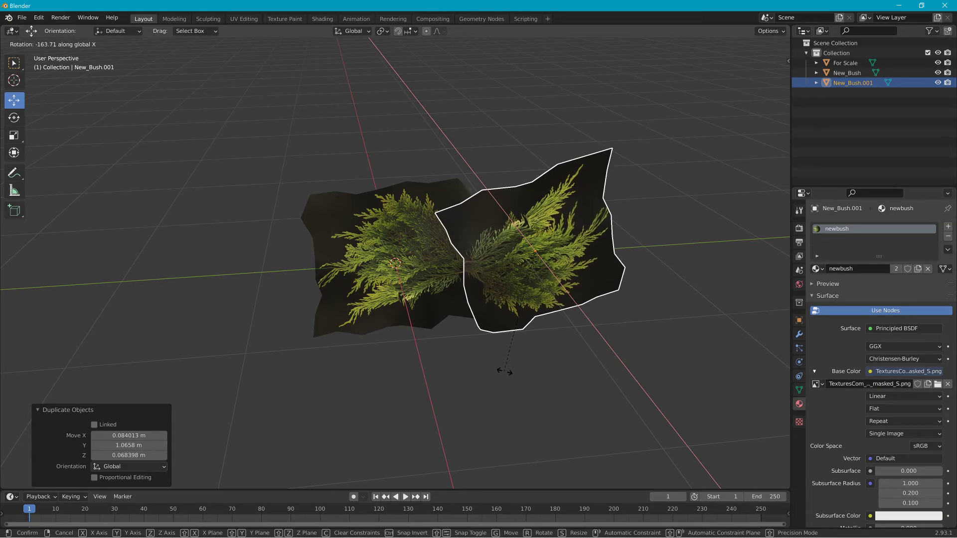
pyautogui.click(507, 373)
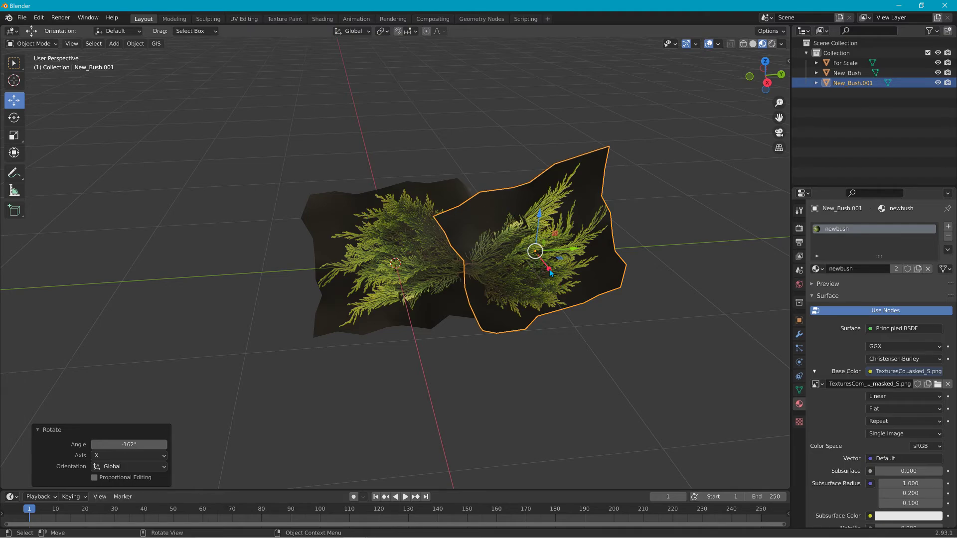
pyautogui.moveTo(550, 273); pyautogui.dragTo(542, 266)
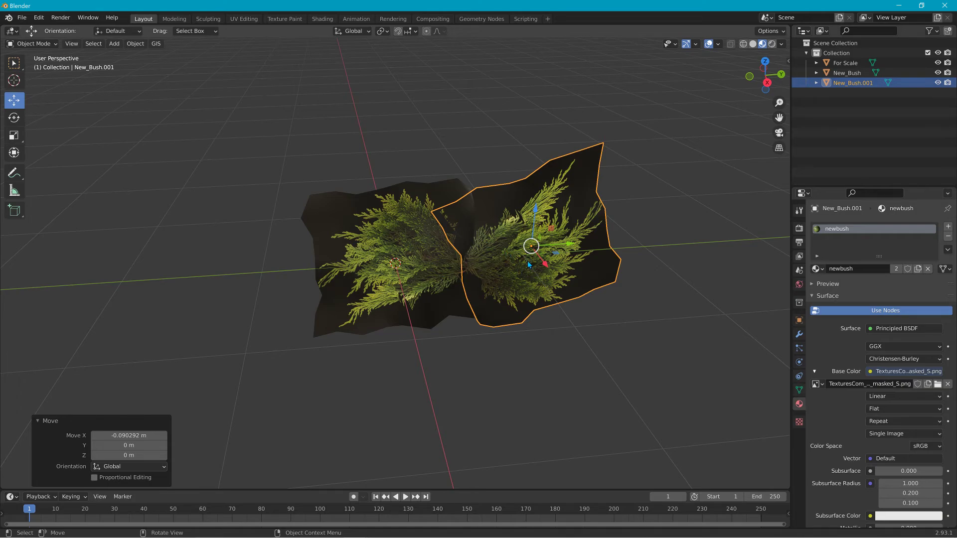
# - Duplicate the second bush plane in place and rotate the copy about -64° in the view so its branch points upward
pyautogui.hotkey('shift', 'd')
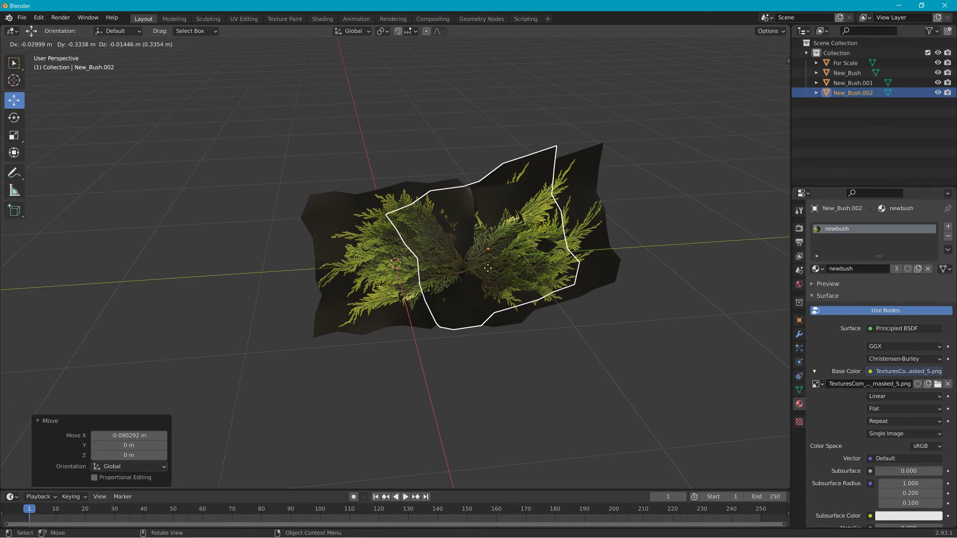
pyautogui.press('r')
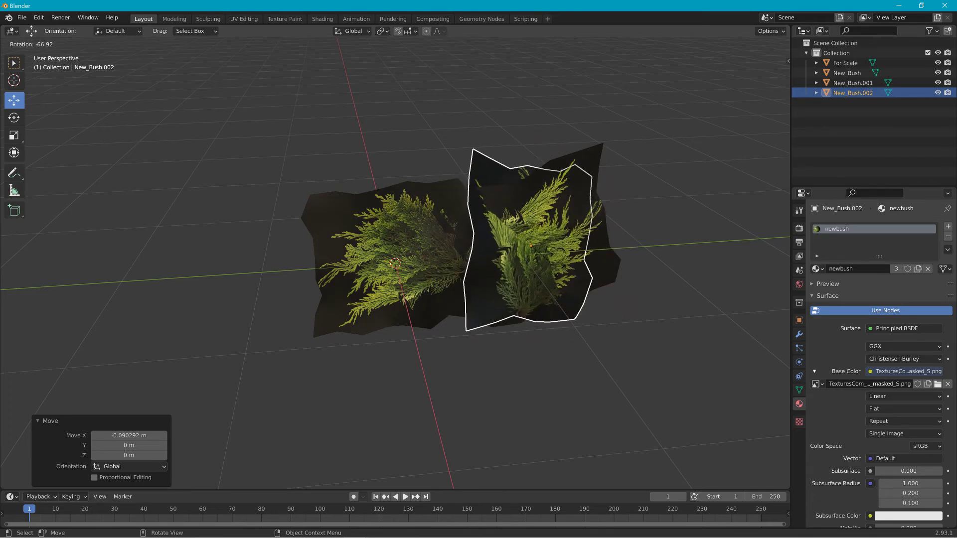
pyautogui.click(555, 271)
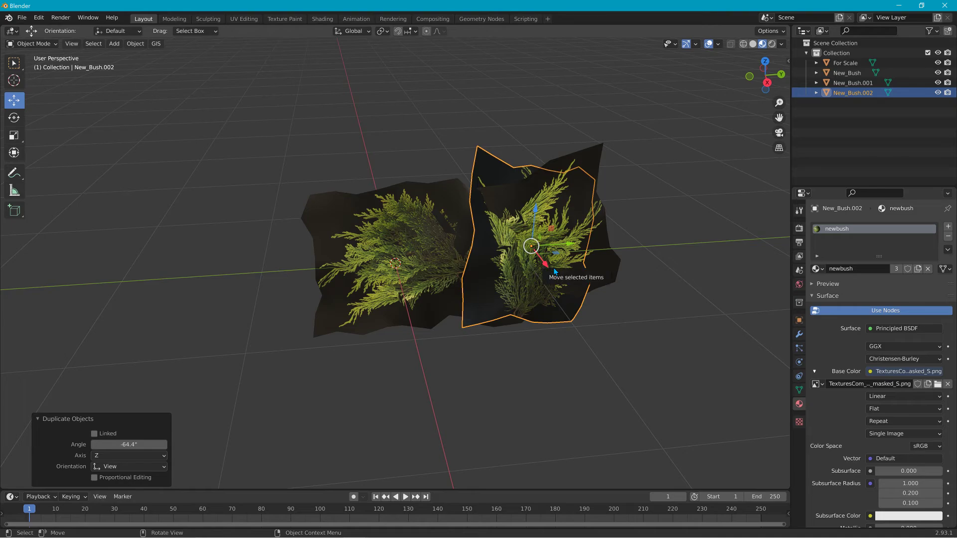
# - Move the upright third plane between the first two and raise it so its branch rises from their shared centre
pyautogui.moveTo(554, 272); pyautogui.dragTo(490, 244)
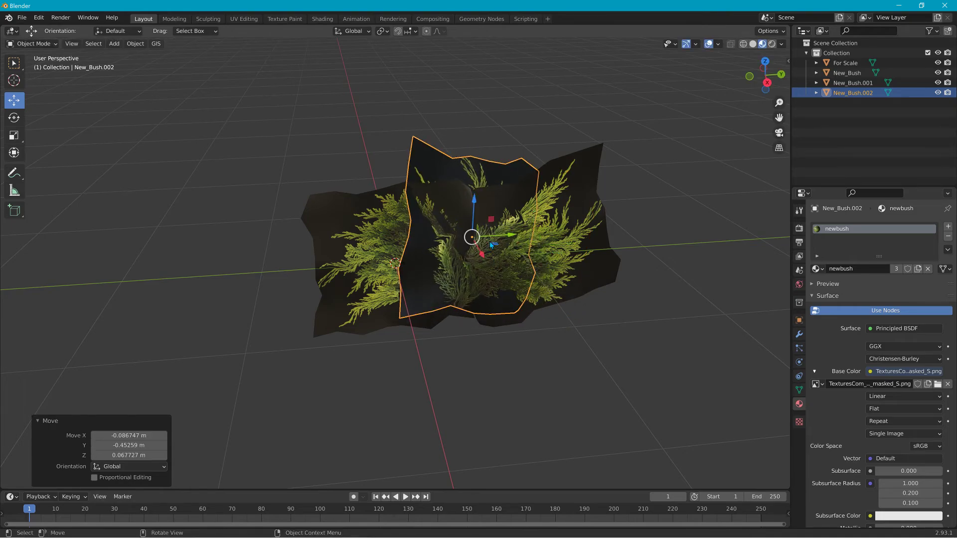
pyautogui.moveTo(475, 202); pyautogui.dragTo(472, 146)
pyautogui.moveTo(486, 188); pyautogui.dragTo(482, 172)
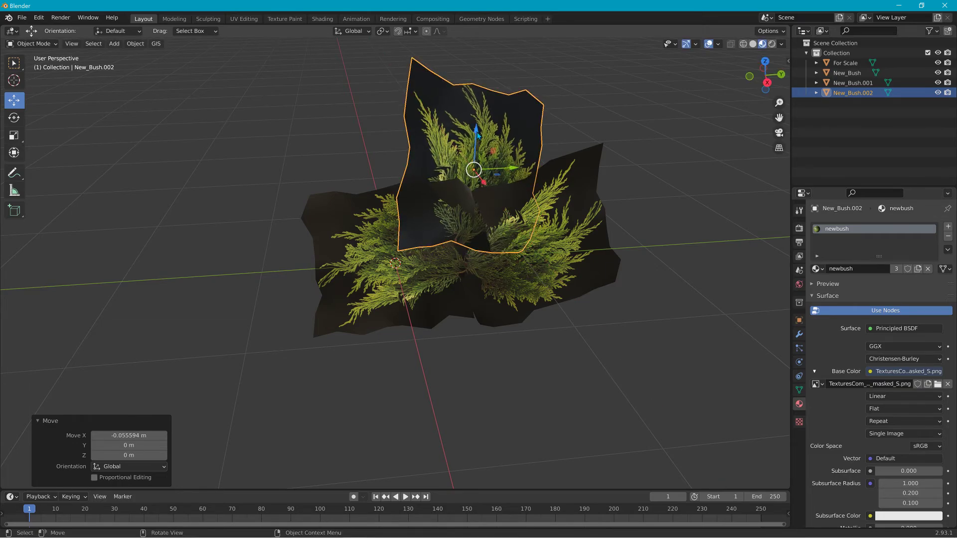
pyautogui.moveTo(477, 134); pyautogui.dragTo(477, 153)
# - Duplicate the upright plane with an offset of about 0.19 m in X and -0.13 m in Z, and rotate the copy to lean the opposite way
pyautogui.moveTo(477, 153); pyautogui.dragTo(651, 222, button='middle')
pyautogui.moveTo(417, 243); pyautogui.dragTo(297, 242, button='middle')
pyautogui.hotkey('shift', 'd')
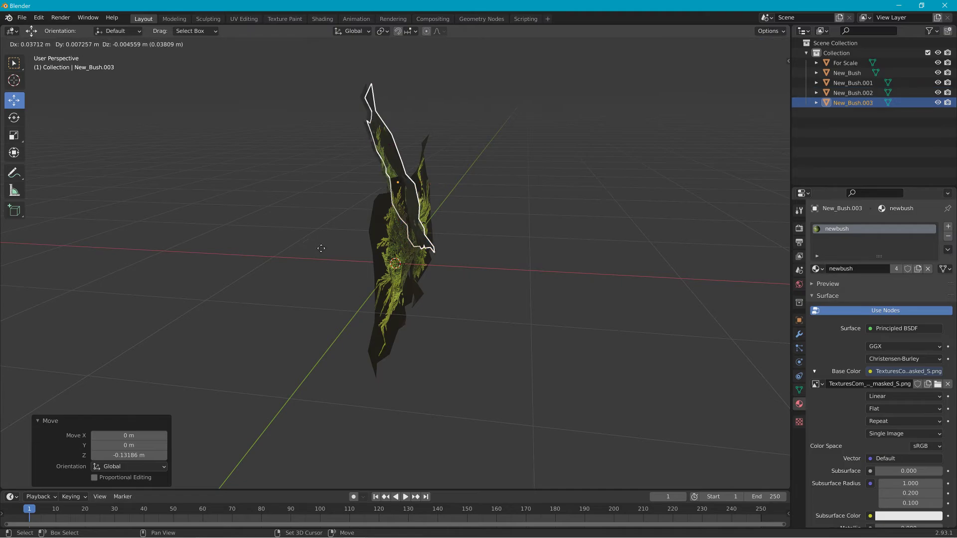
pyautogui.click(324, 256)
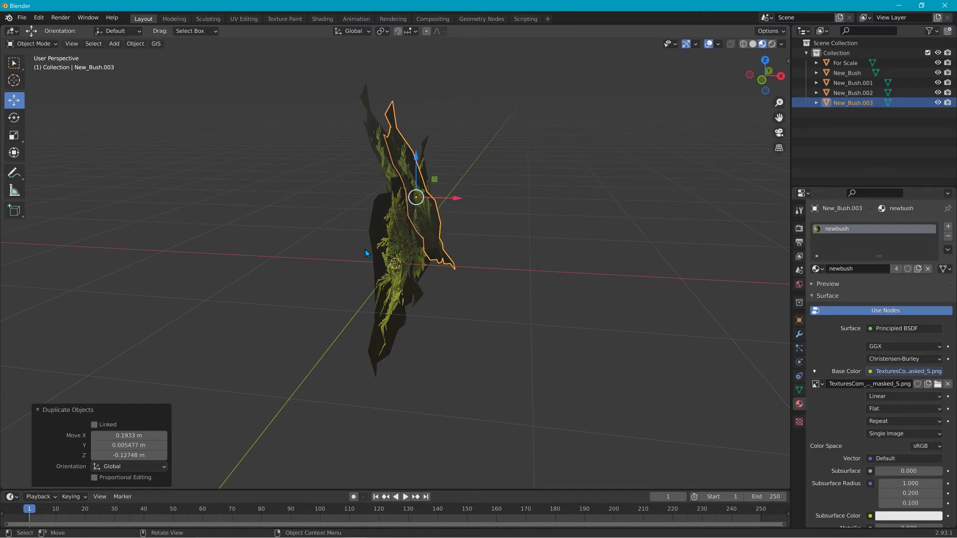
pyautogui.press('r')
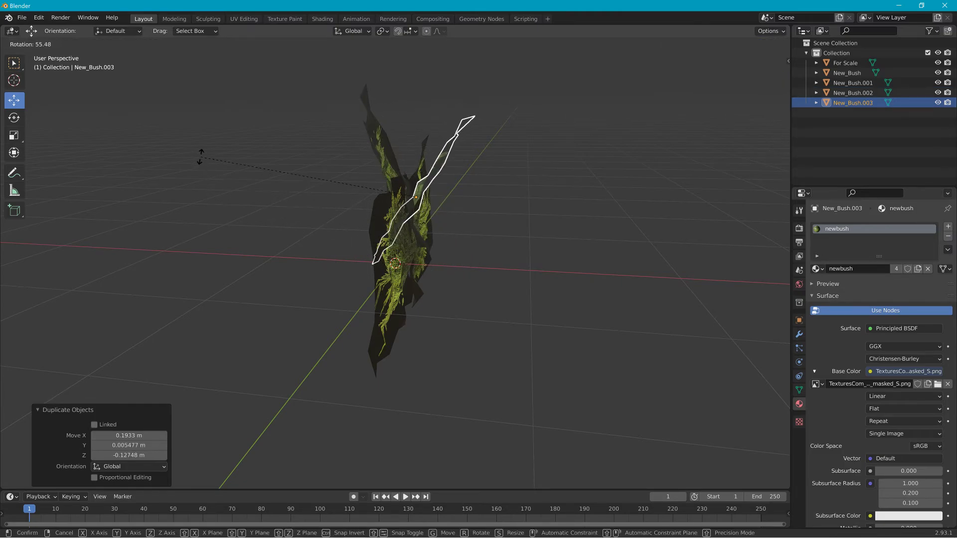
pyautogui.click(203, 162)
# - Shift the oppositely leaning fourth plane about 0.27 m along X, away from the other upright plane
pyautogui.moveTo(203, 162); pyautogui.dragTo(237, 241, button='middle')
pyautogui.moveTo(382, 229); pyautogui.dragTo(334, 240)
pyautogui.click(334, 239)
pyautogui.moveTo(334, 240); pyautogui.dragTo(484, 271, button='middle')
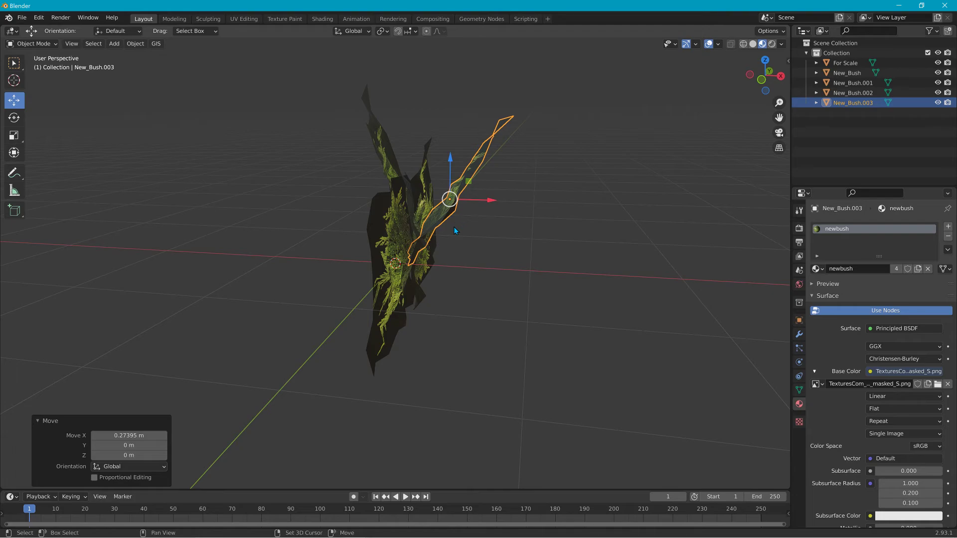
# - Duplicate the fourth plane about -0.15 m along X and rotate the copy about 55° around global Z
pyautogui.hotkey('shift', 'd')
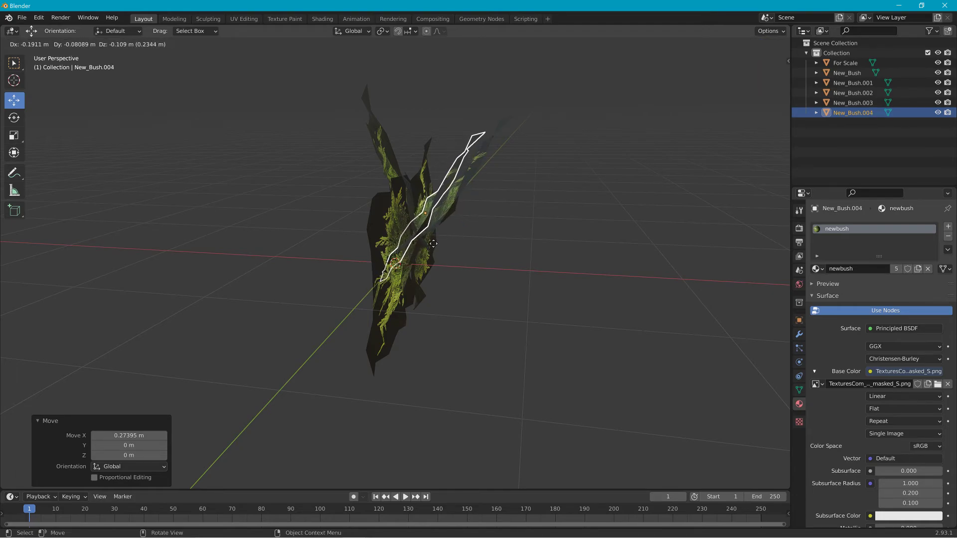
pyautogui.click(434, 230)
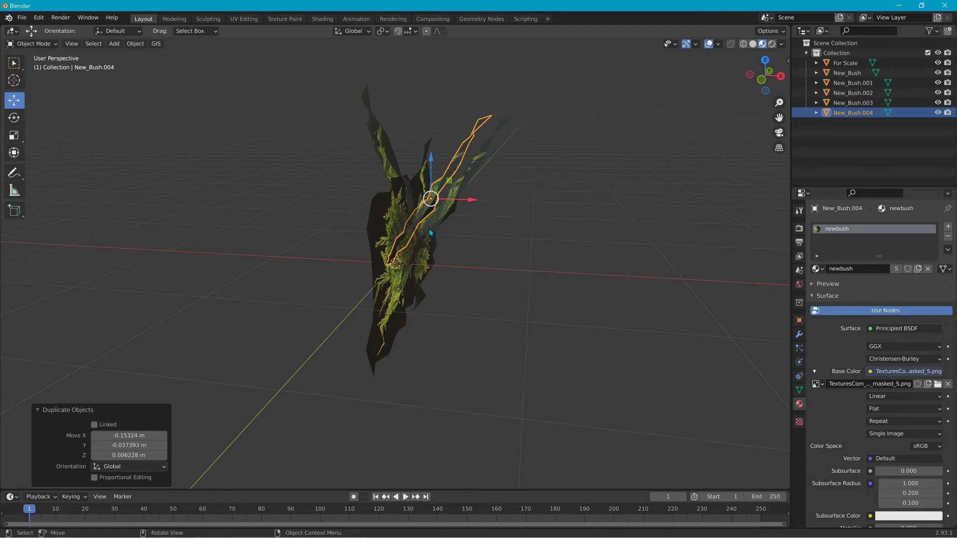
pyautogui.press('r')
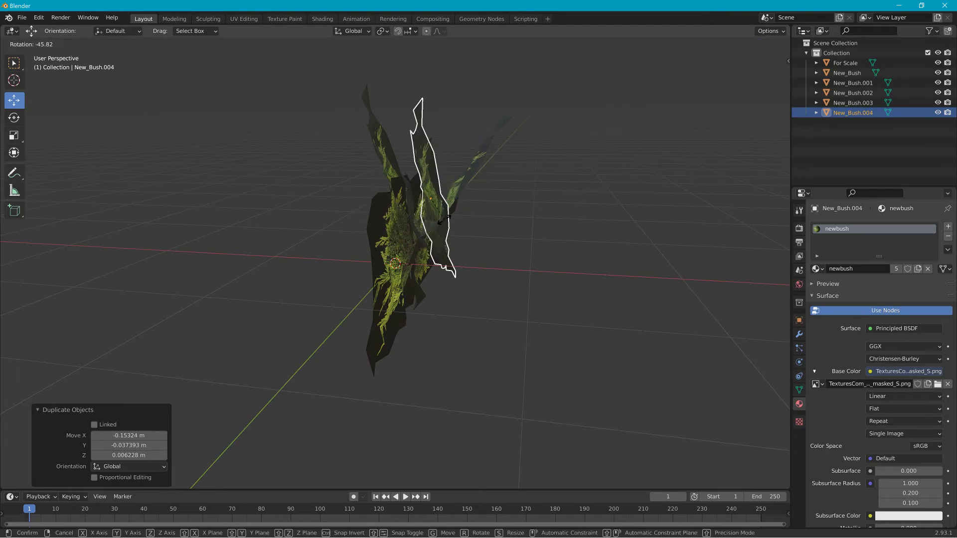
pyautogui.press('z')
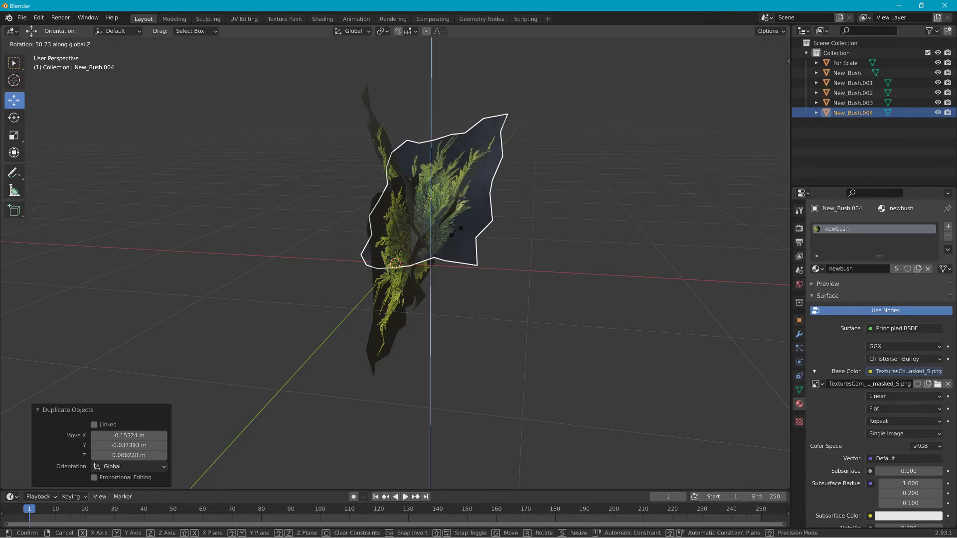
pyautogui.click(459, 231)
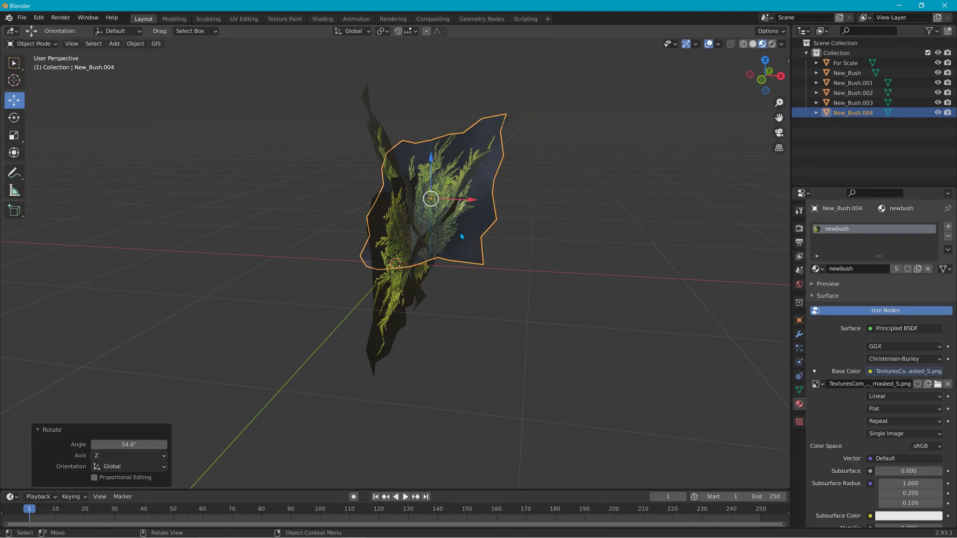
pyautogui.rightClick(459, 232)
# - Move the fifth plane about -0.21 m in X, 0.36 m in Y and 0.19 m in Z to fill the bush's side
pyautogui.moveTo(548, 266); pyautogui.dragTo(500, 252, button='middle')
pyautogui.press('g')
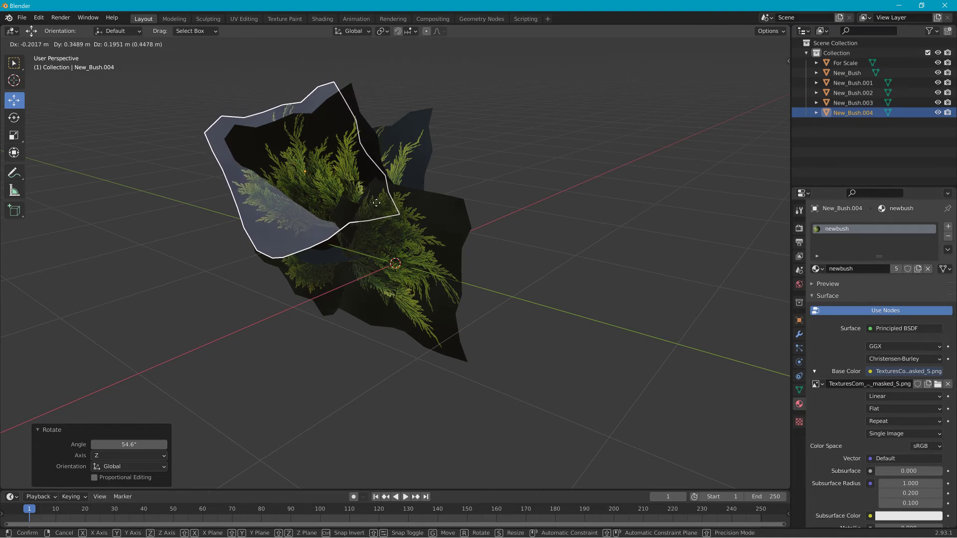
pyautogui.click(390, 219)
pyautogui.moveTo(393, 224); pyautogui.dragTo(193, 239, button='middle')
pyautogui.moveTo(409, 280); pyautogui.dragTo(437, 280, button='middle')
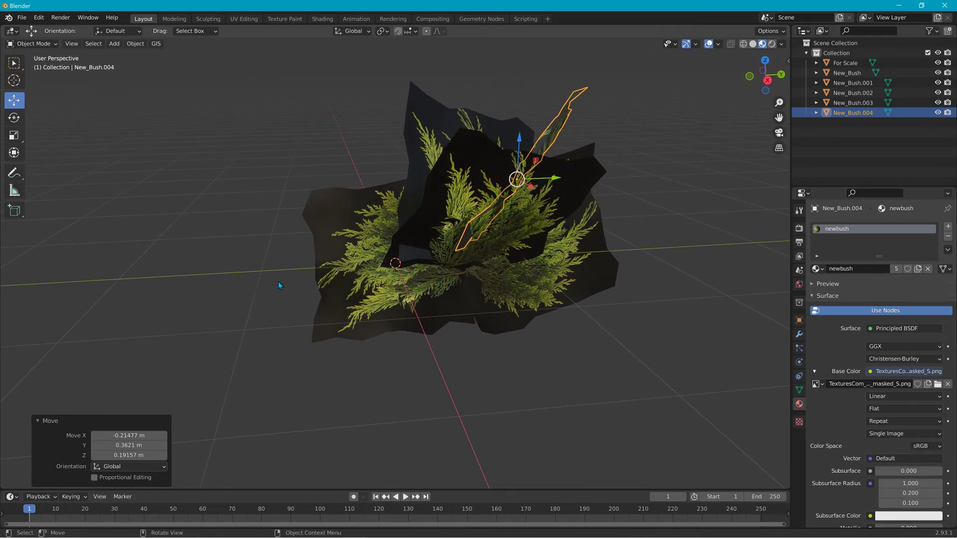
# - Add a new mesh plane at the origin and scale it down to about 0.27
pyautogui.click(126, 45)
pyautogui.moveTo(114, 44)
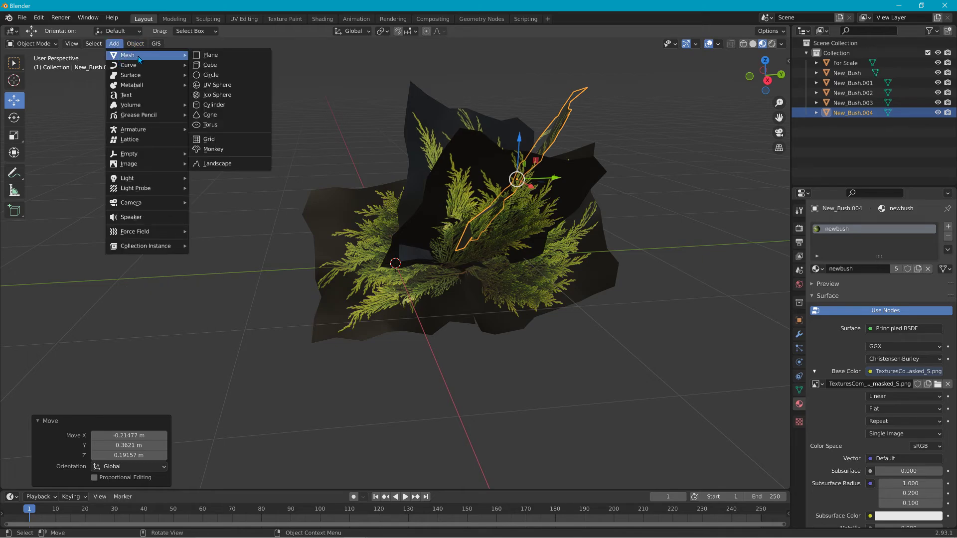
pyautogui.click(209, 55)
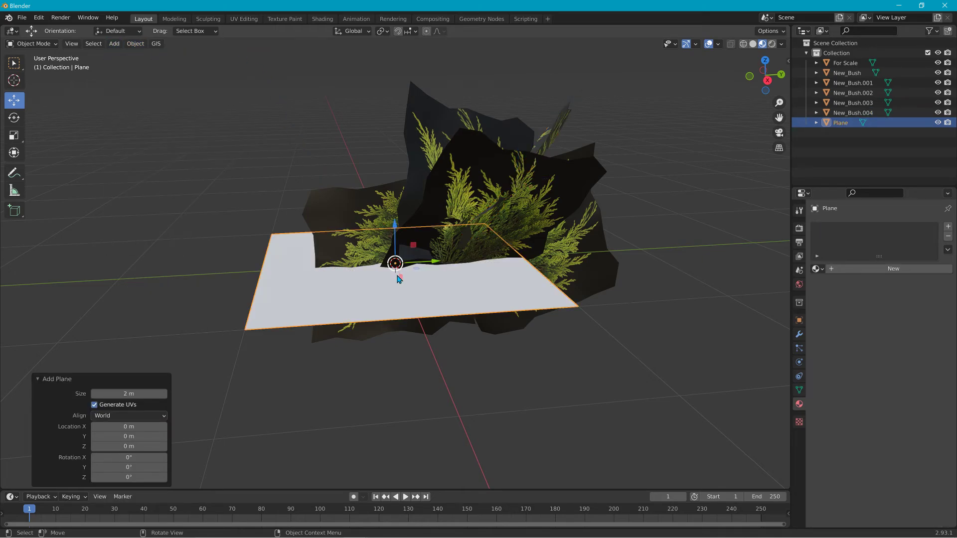
pyautogui.press('s')
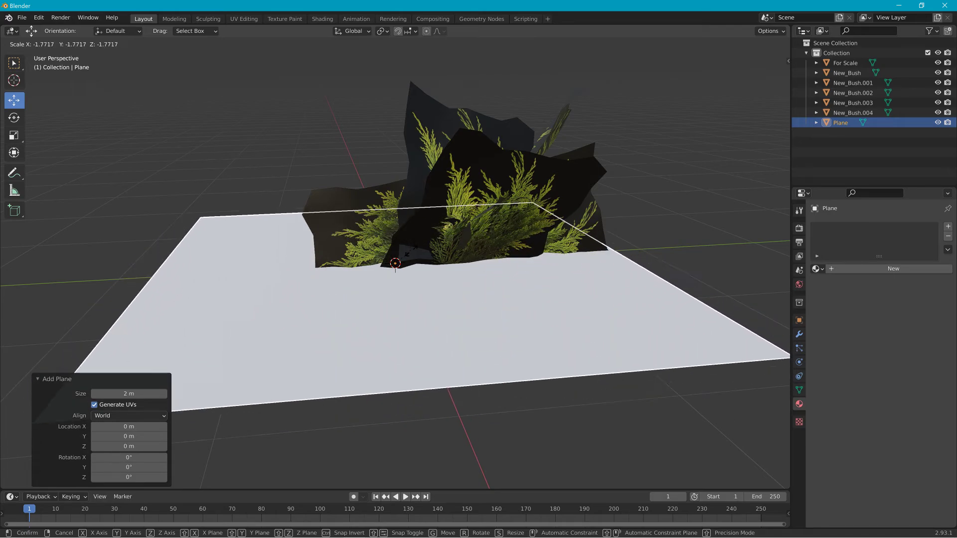
pyautogui.click(453, 271)
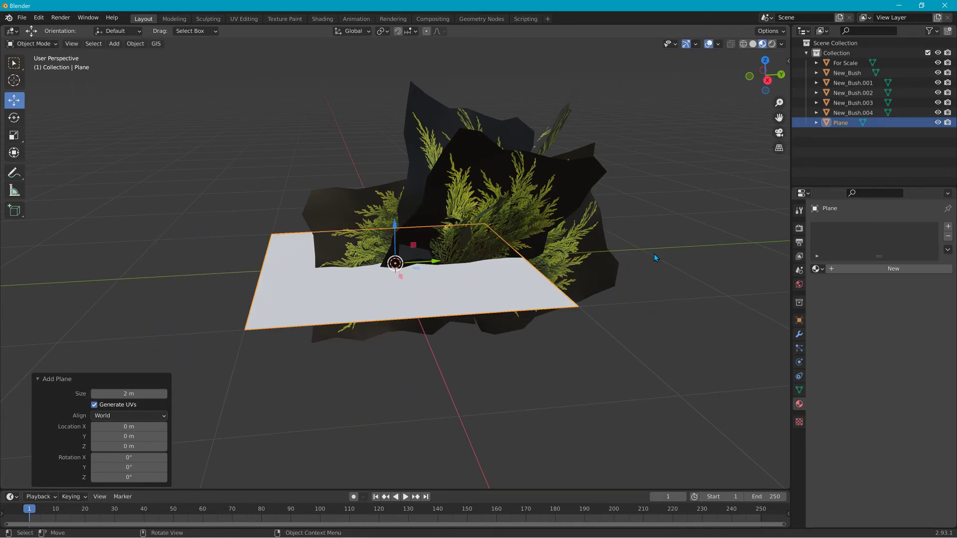
pyautogui.press('s')
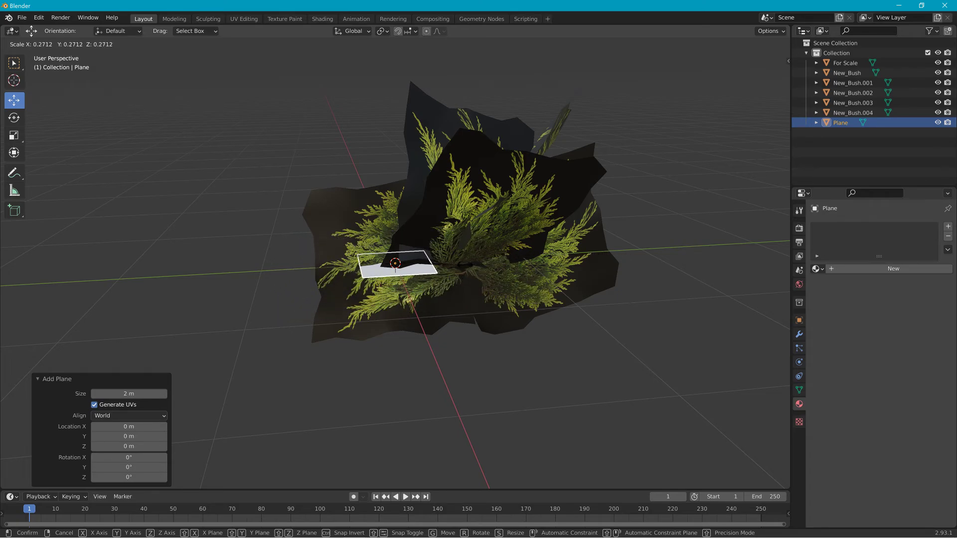
pyautogui.click(441, 280)
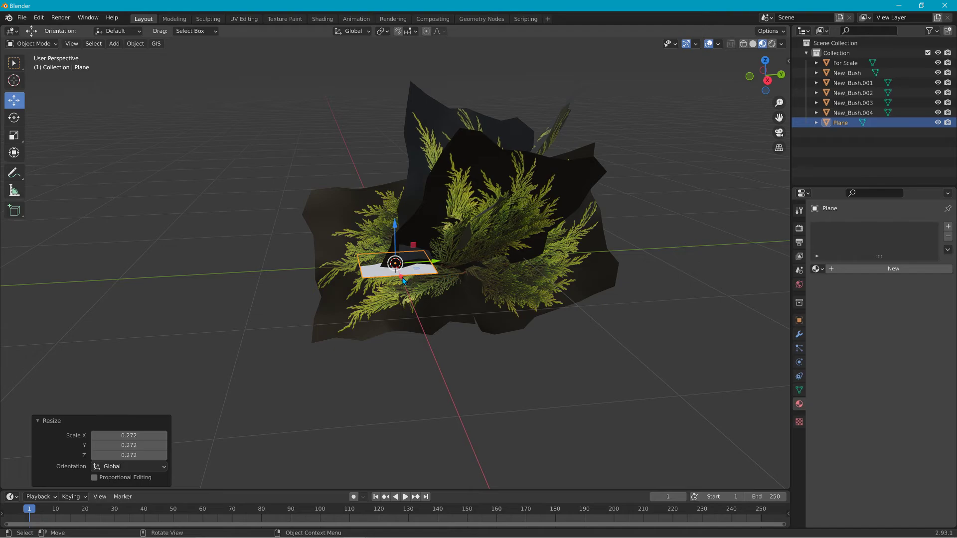
# - Move the small plane about 1.33 m along X in front of the bush and assign it the existing newbush material
pyautogui.moveTo(403, 280); pyautogui.dragTo(447, 359)
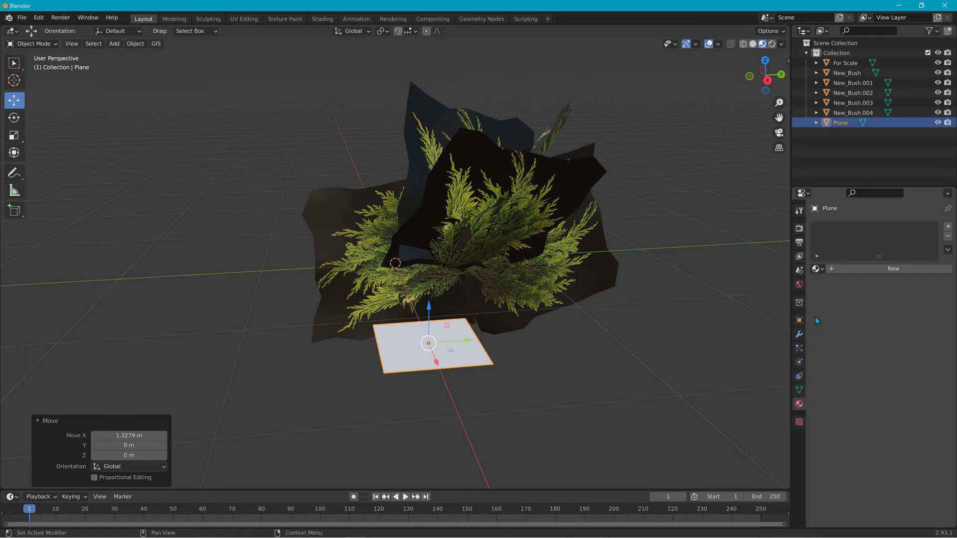
pyautogui.click(821, 270)
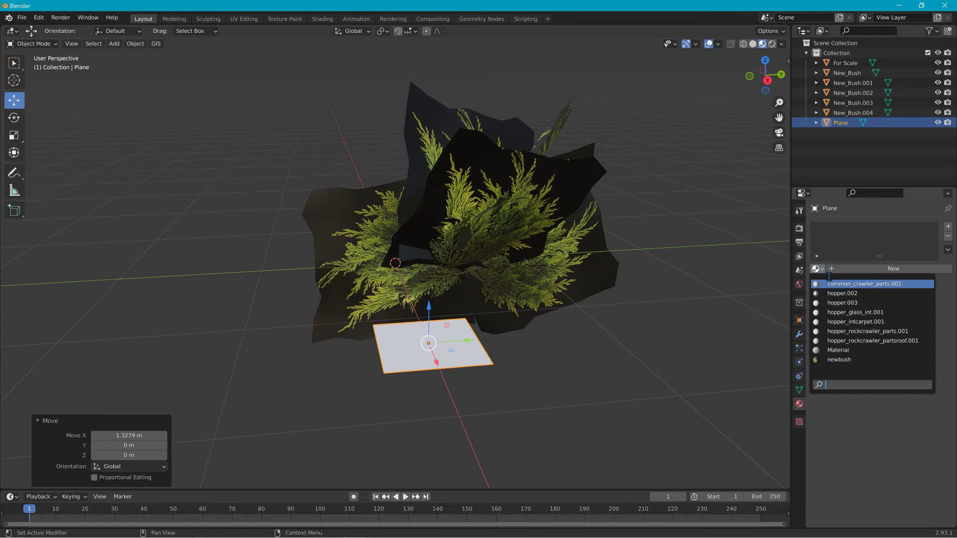
pyautogui.click(850, 360)
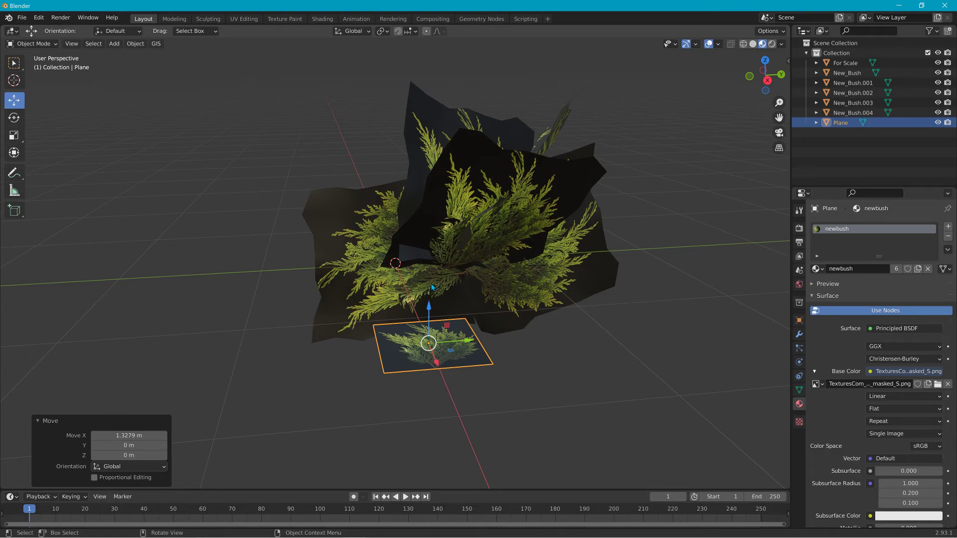
# - In the UV editor, shrink all of the small plane's UVs and place them over the branch tip at the texture's lower-left edge
pyautogui.click(244, 21)
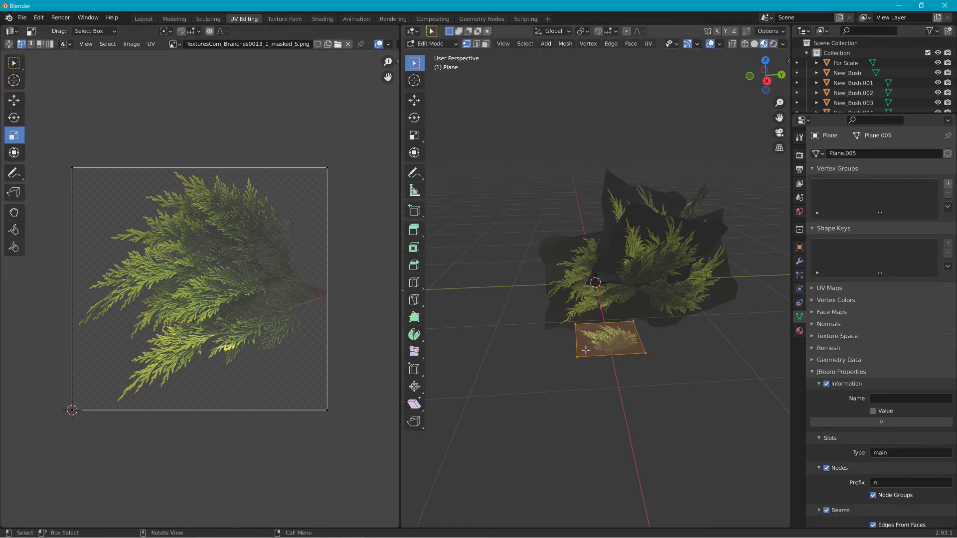
pyautogui.moveTo(54, 143); pyautogui.dragTo(362, 452)
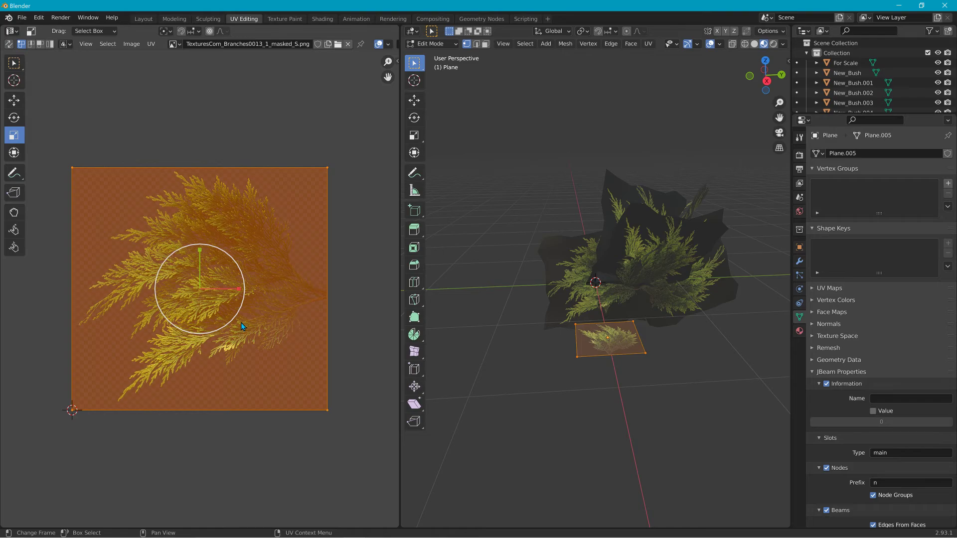
pyautogui.press('s')
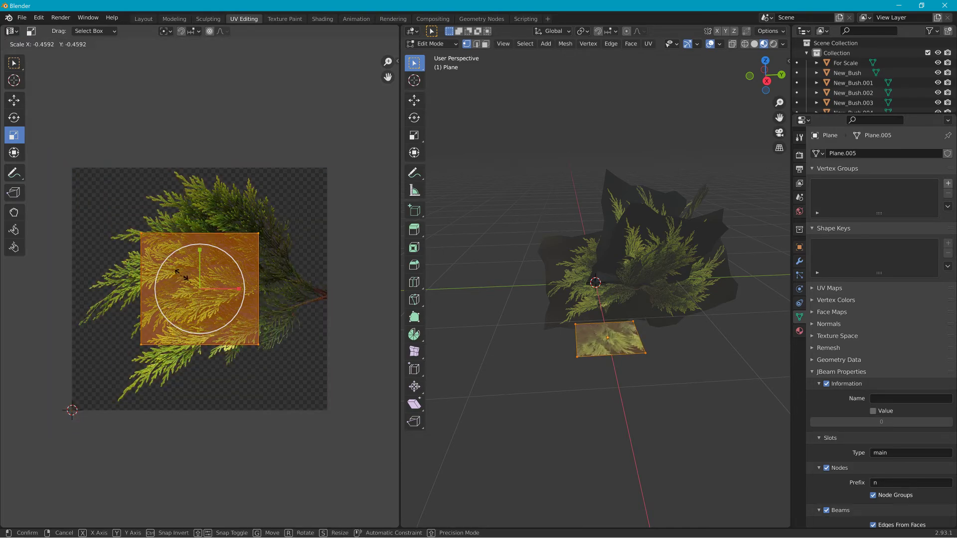
pyautogui.click(199, 278)
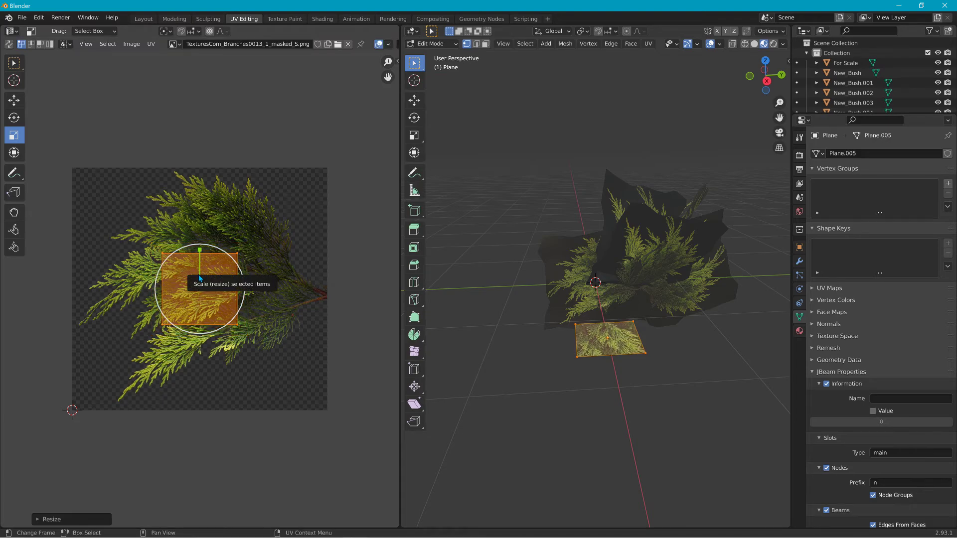
pyautogui.press('g')
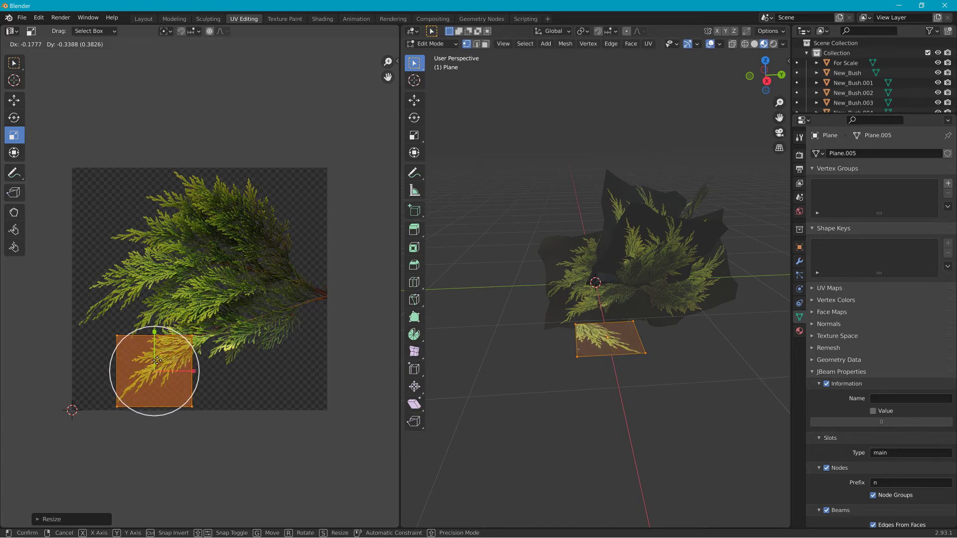
pyautogui.click(153, 364)
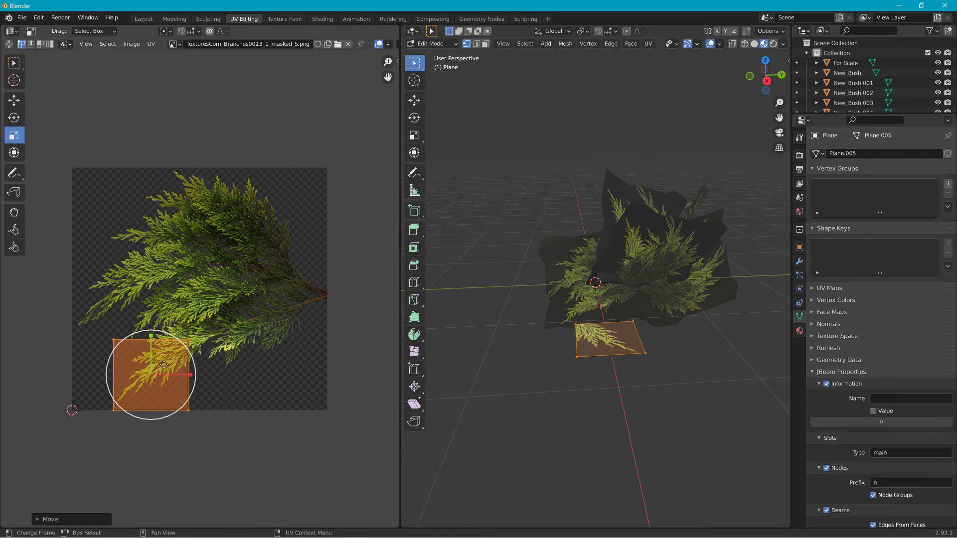
pyautogui.scroll(5, 666, 371)
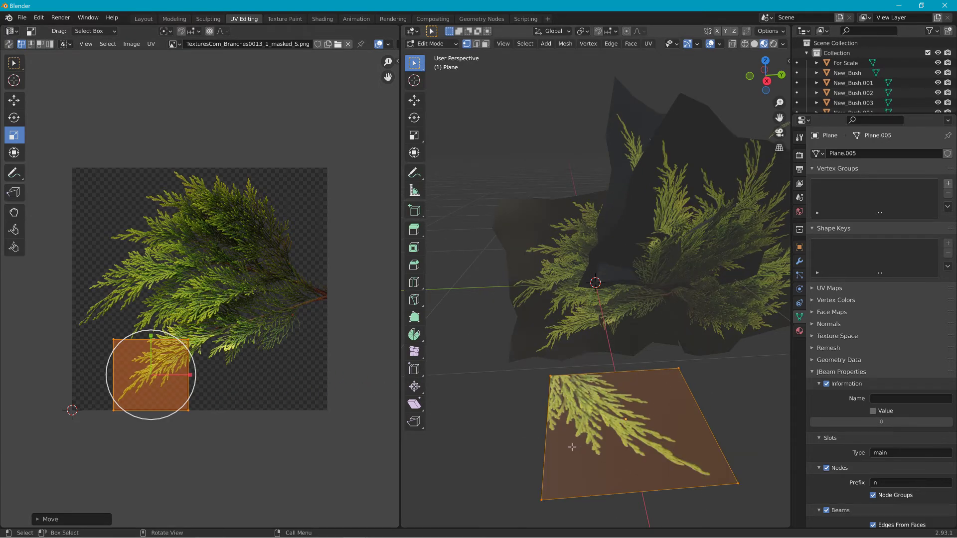
# - Return to the Layout workspace and scale the small plane uniformly to 0.760
pyautogui.click(133, 21)
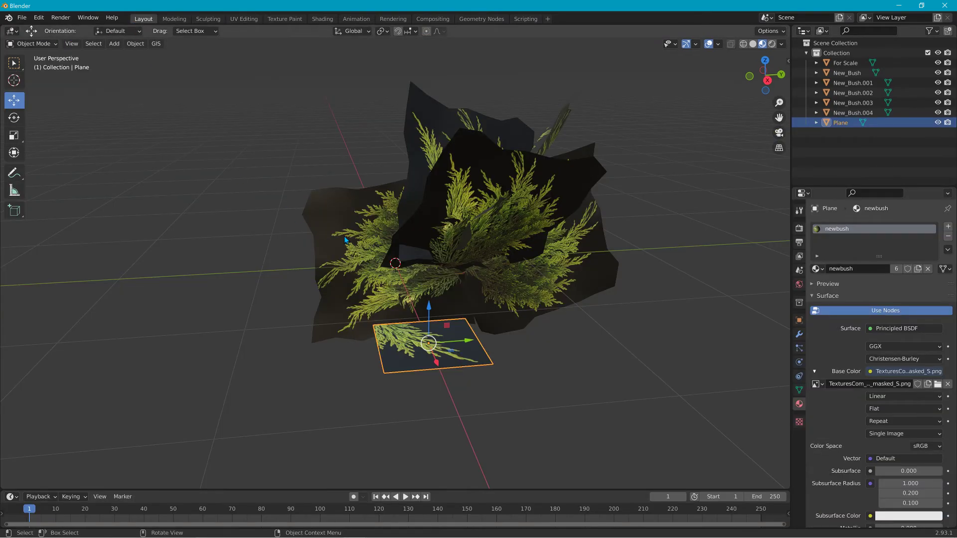
pyautogui.press('s')
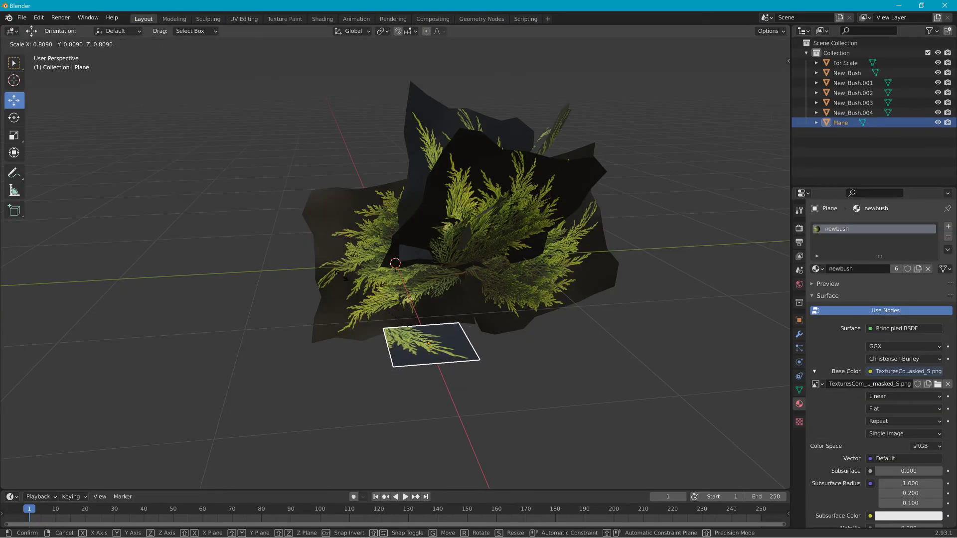
pyautogui.click(380, 340)
pyautogui.moveTo(379, 346); pyautogui.dragTo(474, 347, button='middle')
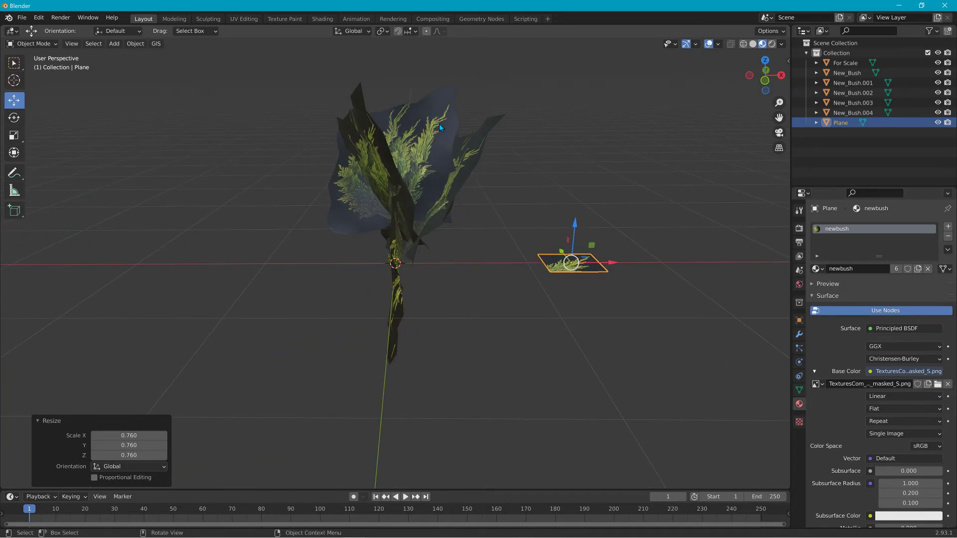
pyautogui.moveTo(479, 247); pyautogui.dragTo(303, 194, button='middle')
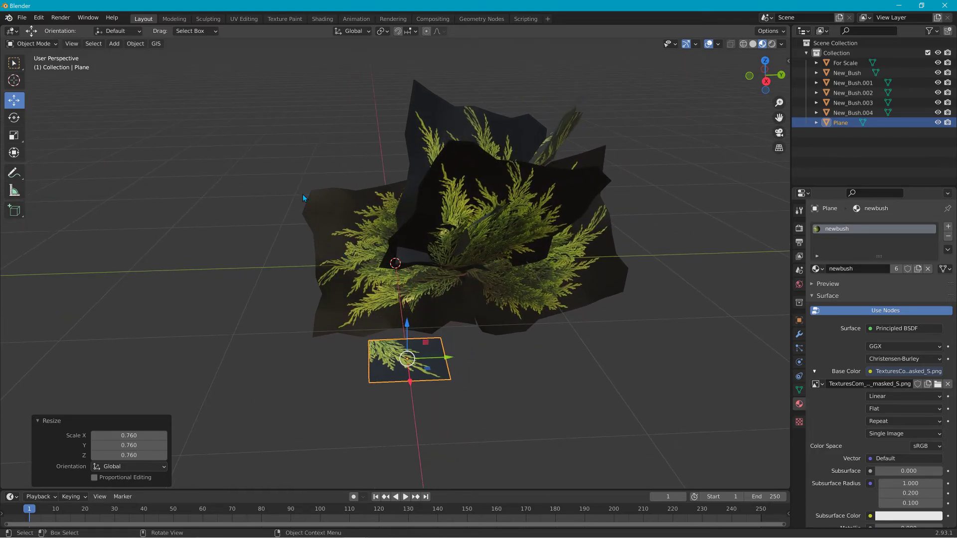
# - Subdivide the small plane into a 4 by 4 grid of faces with evenly spaced single loop cuts in both directions
pyautogui.click(43, 49)
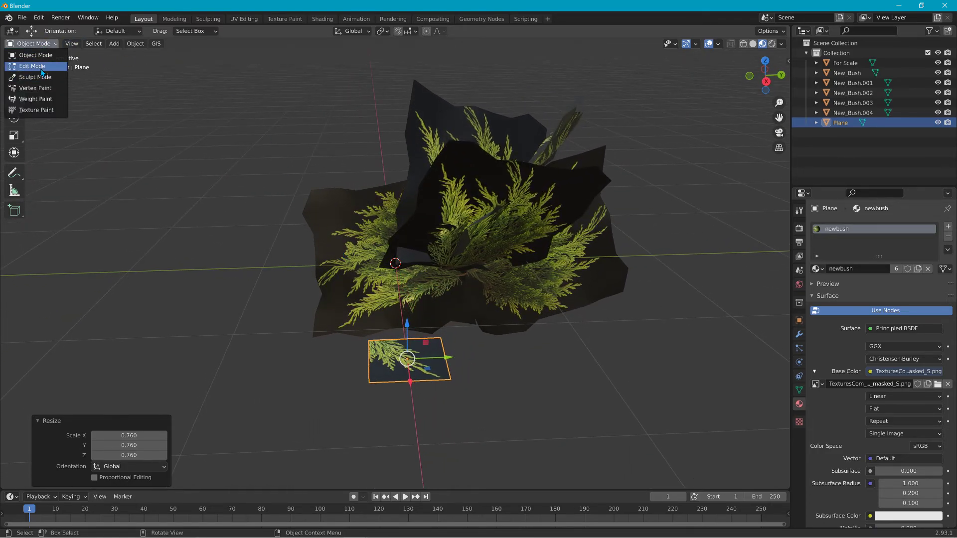
pyautogui.click(42, 66)
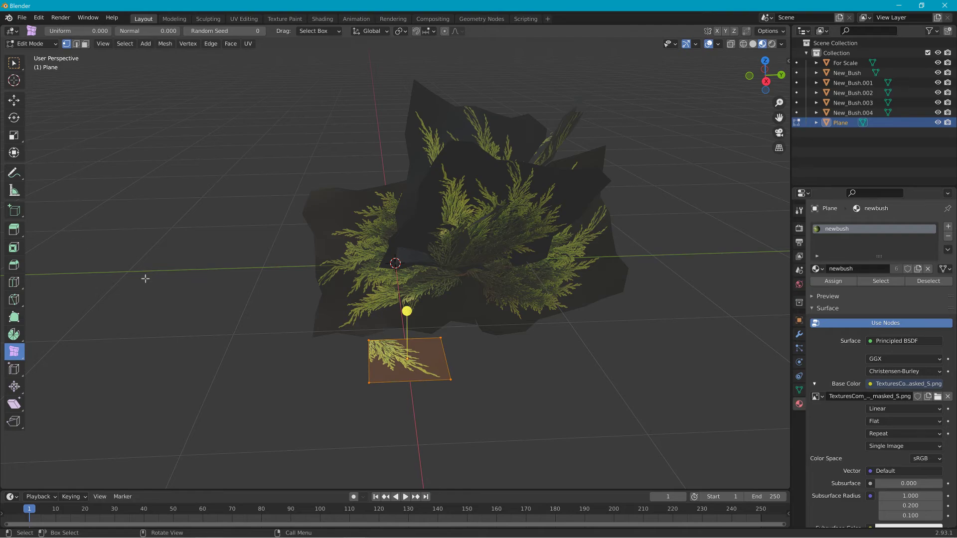
pyautogui.click(14, 284)
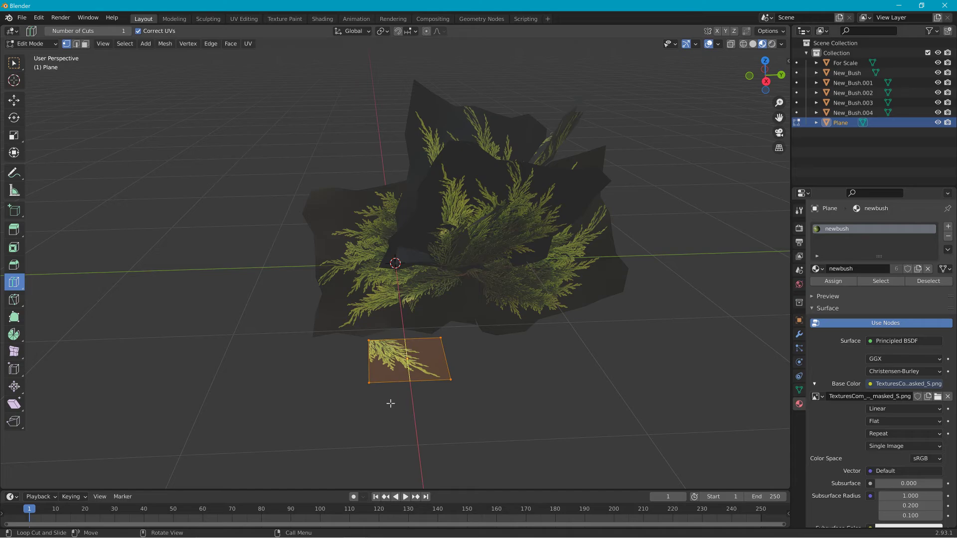
pyautogui.scroll(4, 390, 403)
pyautogui.keyDown('shift'); pyautogui.moveTo(410, 413); pyautogui.dragTo(454, 338, button='middle'); pyautogui.keyUp('shift')
pyautogui.click(466, 377)
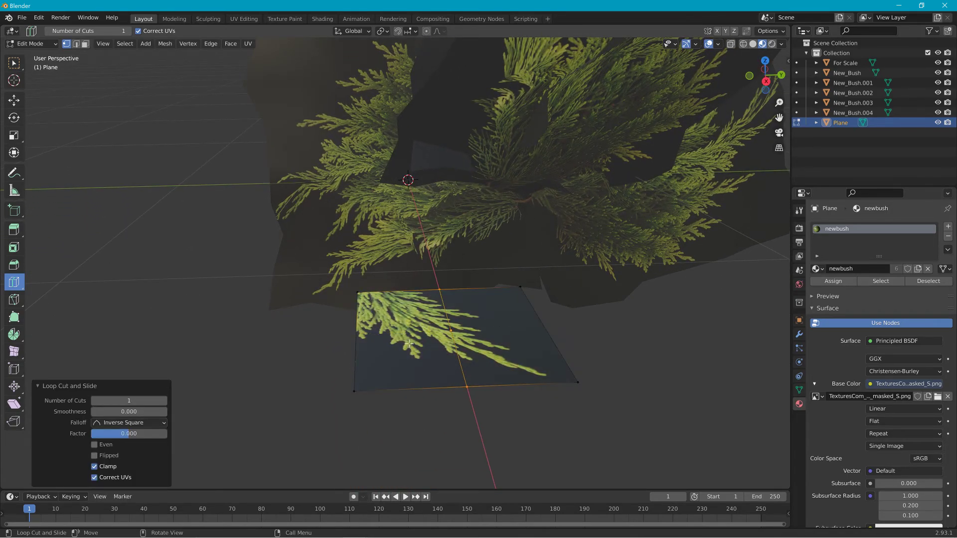
pyautogui.click(372, 335)
pyautogui.click(393, 332)
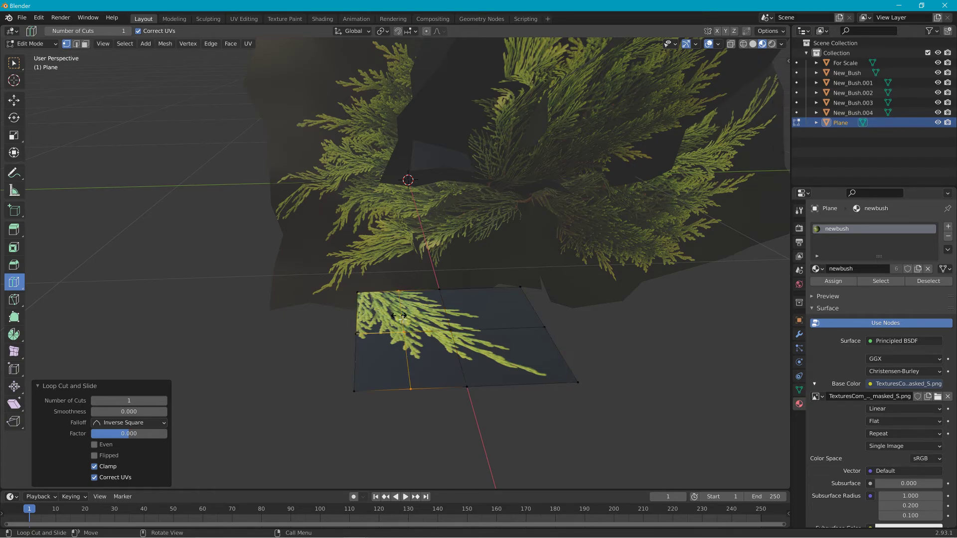
pyautogui.click(391, 315)
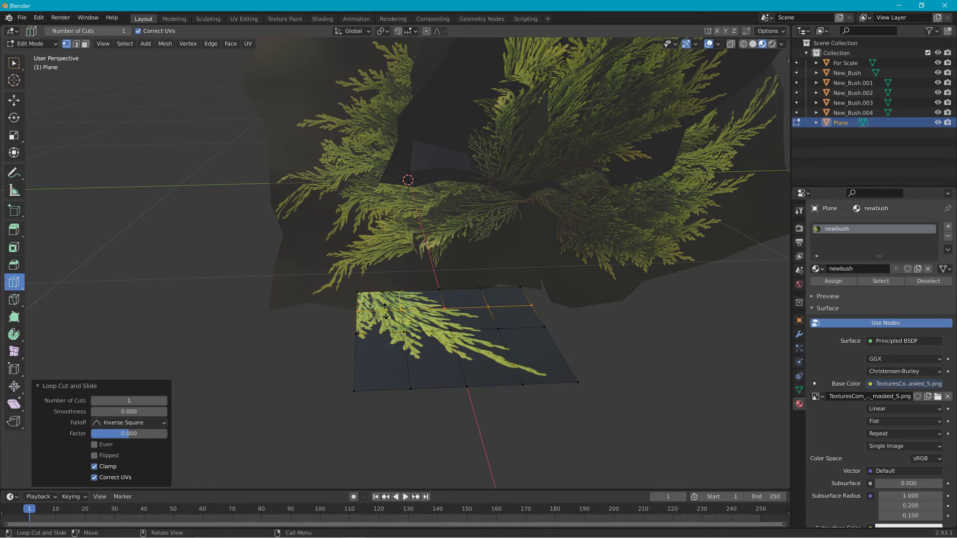
pyautogui.click(373, 367)
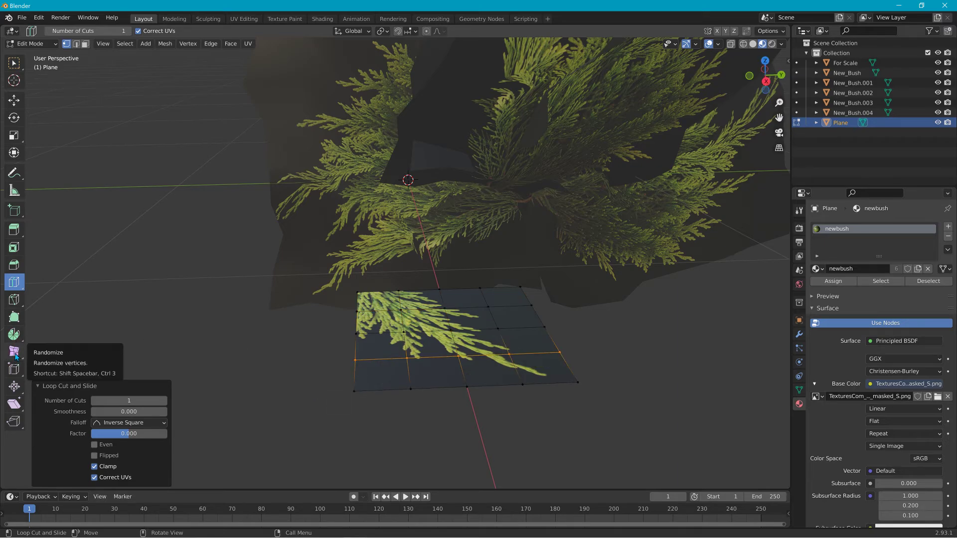
pyautogui.moveTo(619, 435); pyautogui.dragTo(464, 329)
pyautogui.hotkey('ctrl', 'z')
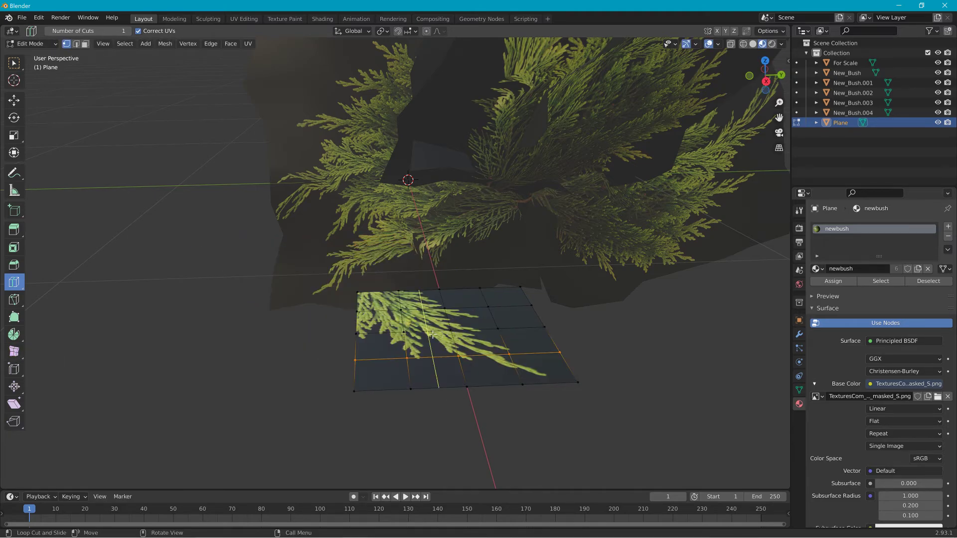
# - Select all vertices of the small plane and randomize them by about 0.141 m to crumple it
pyautogui.click(14, 63)
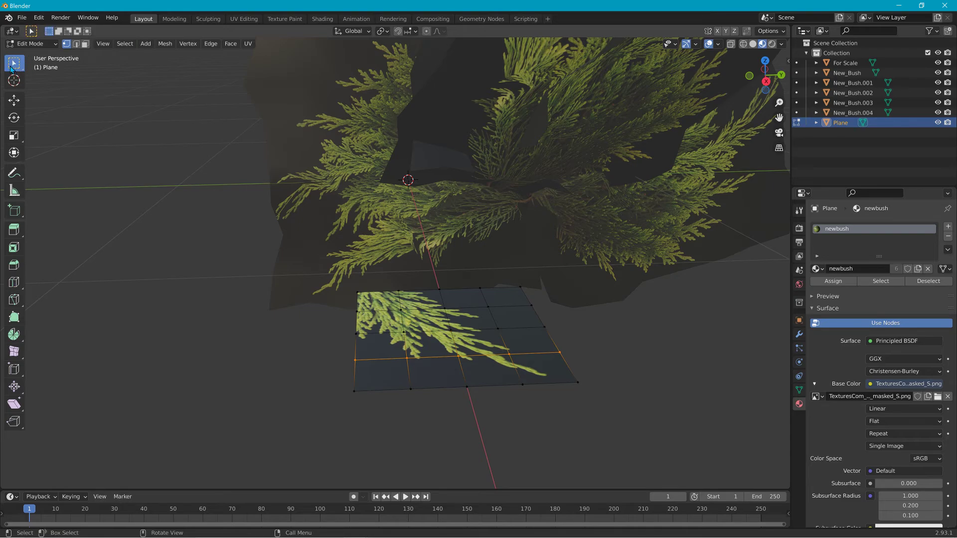
pyautogui.moveTo(312, 273); pyautogui.dragTo(620, 436)
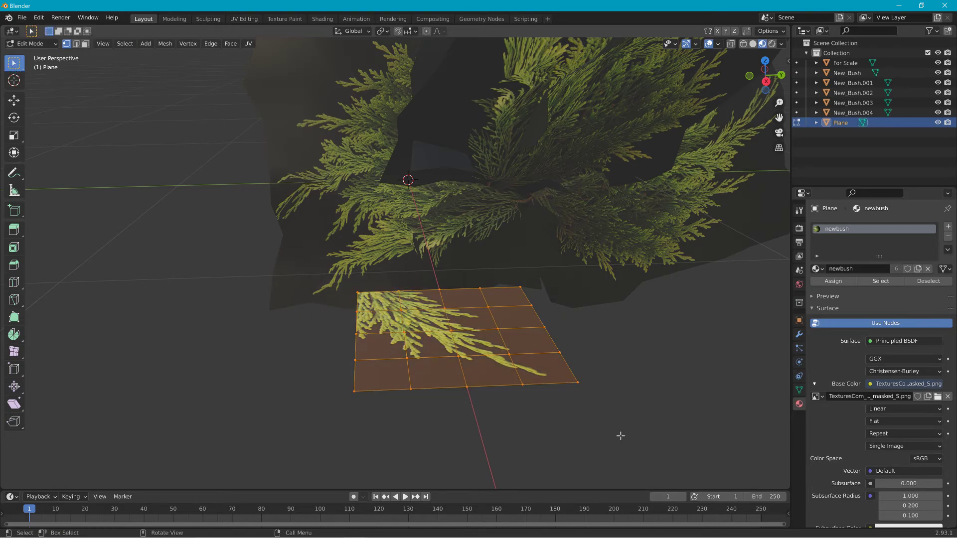
pyautogui.click(15, 352)
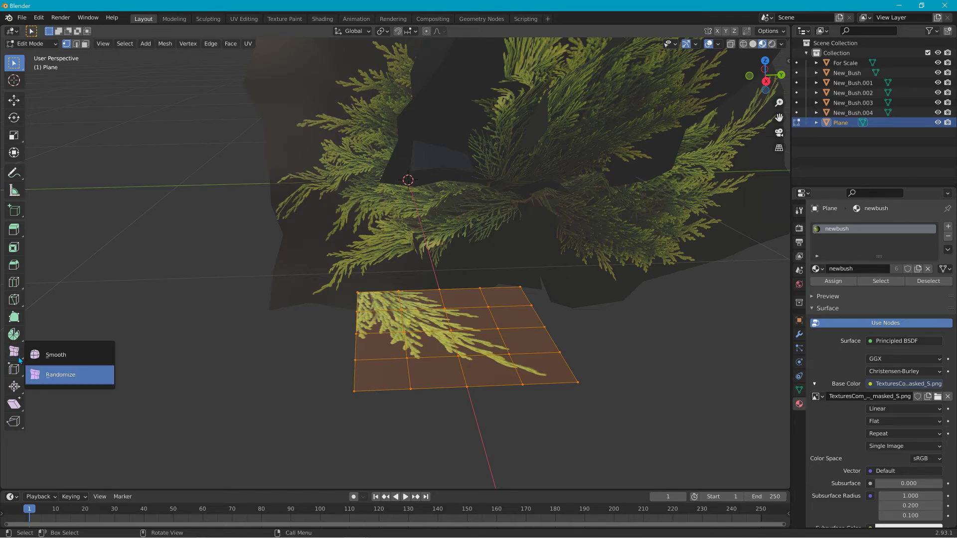
pyautogui.click(57, 355)
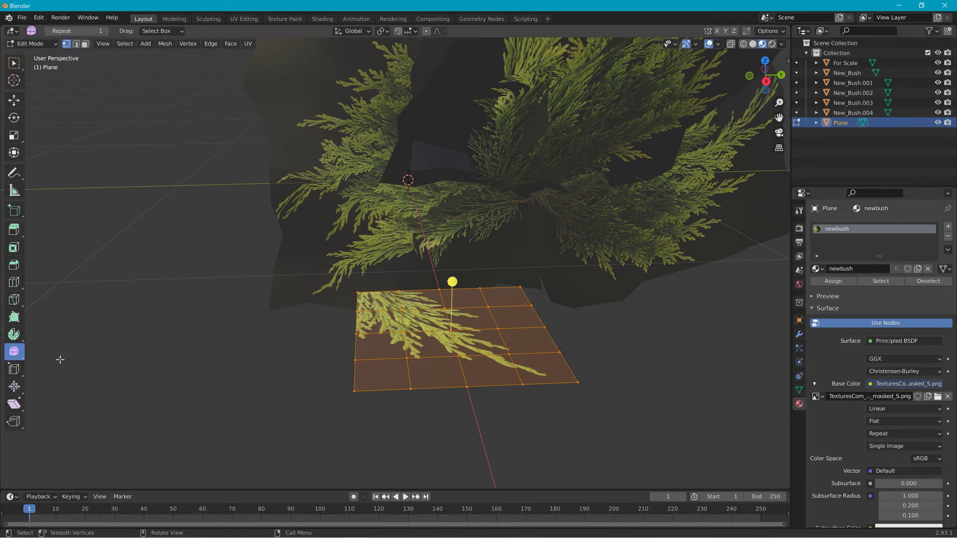
pyautogui.click(23, 358)
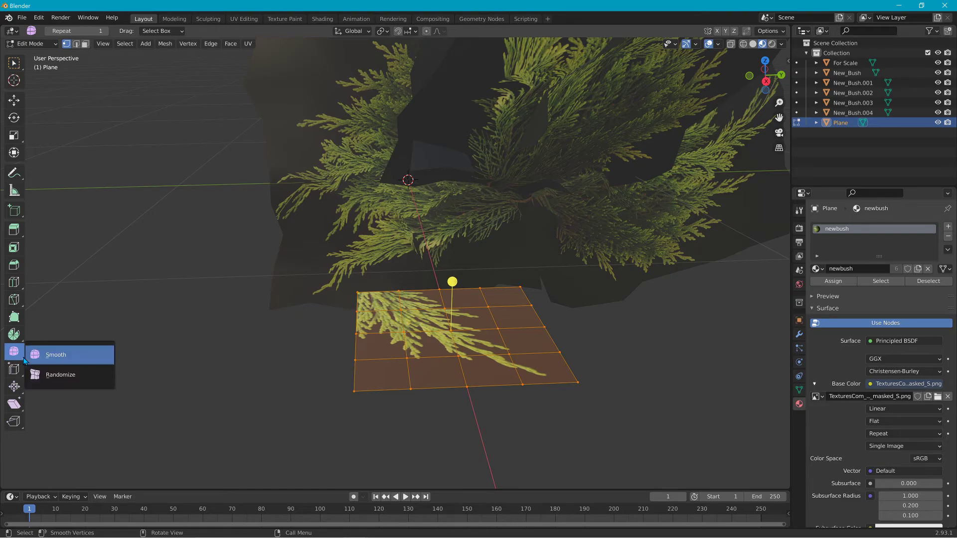
pyautogui.click(55, 380)
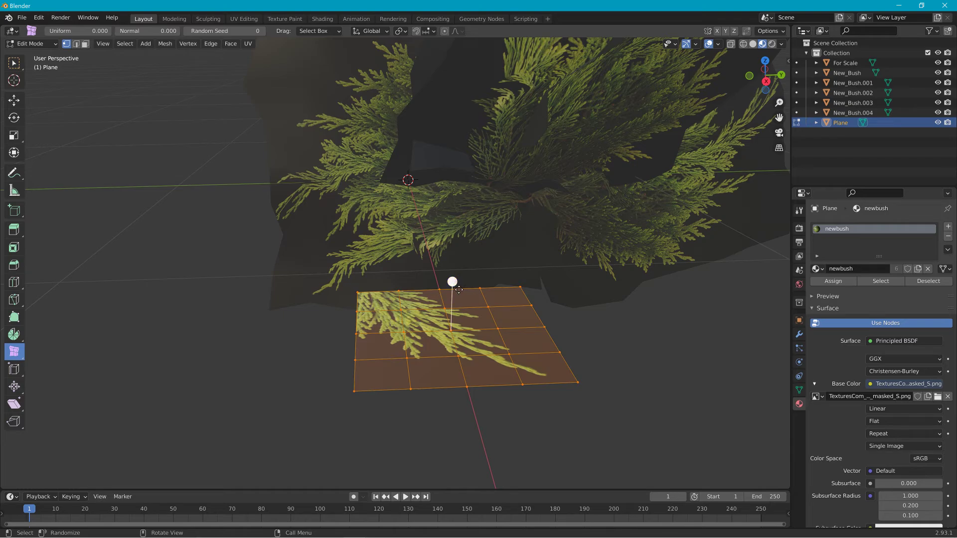
pyautogui.moveTo(459, 286); pyautogui.dragTo(475, 193)
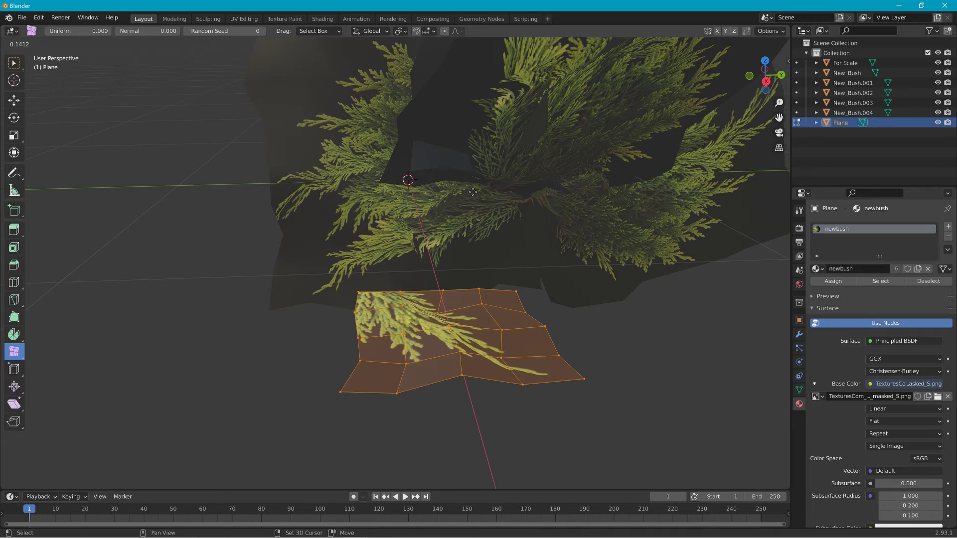
pyautogui.moveTo(473, 191); pyautogui.dragTo(473, 192)
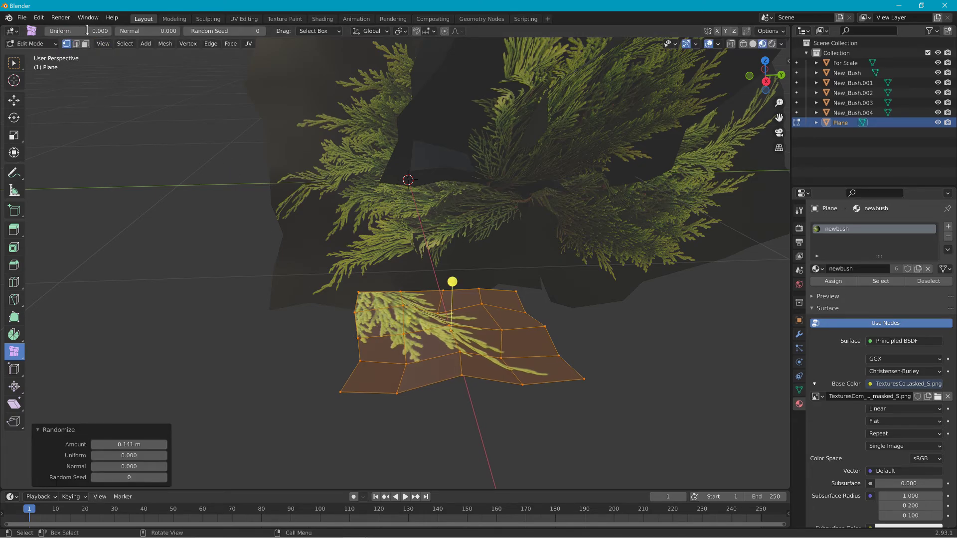
# - Switch the small crumpled plane back to Object Mode and apply Shade Smooth to it
pyautogui.click(37, 45)
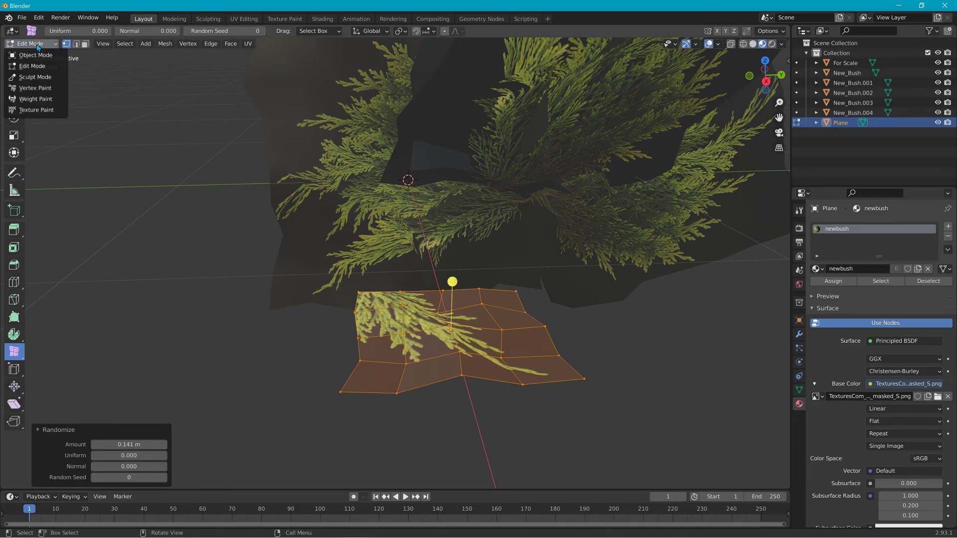
pyautogui.click(36, 54)
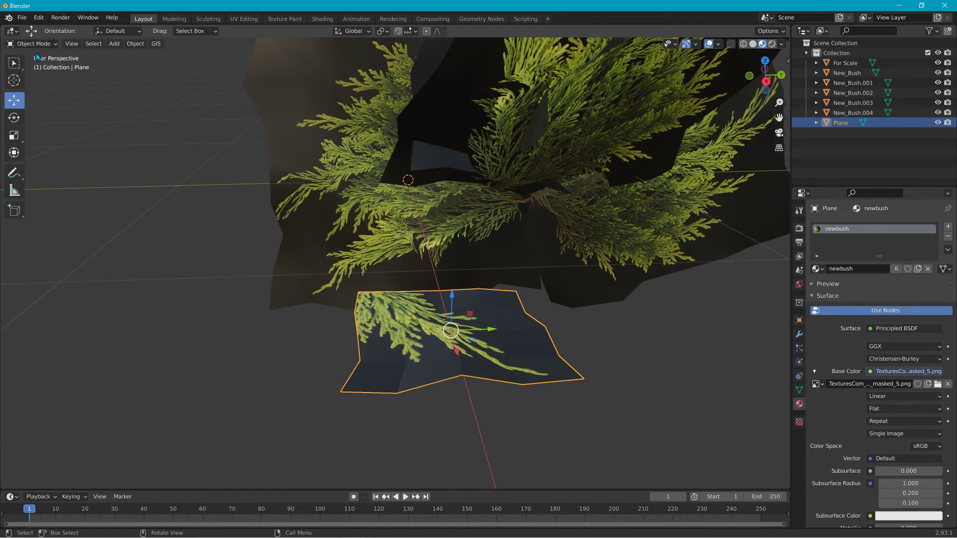
pyautogui.scroll(-3, 459, 319)
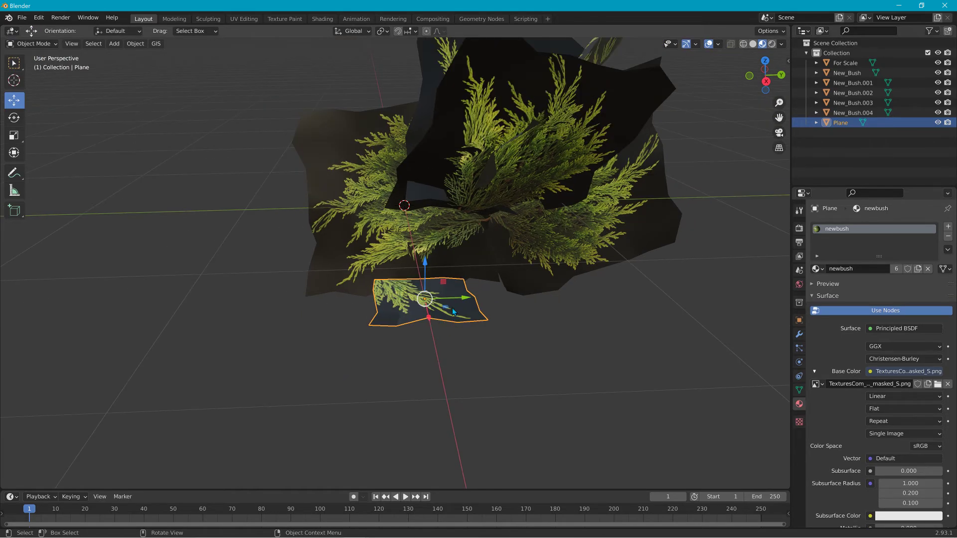
pyautogui.click(139, 44)
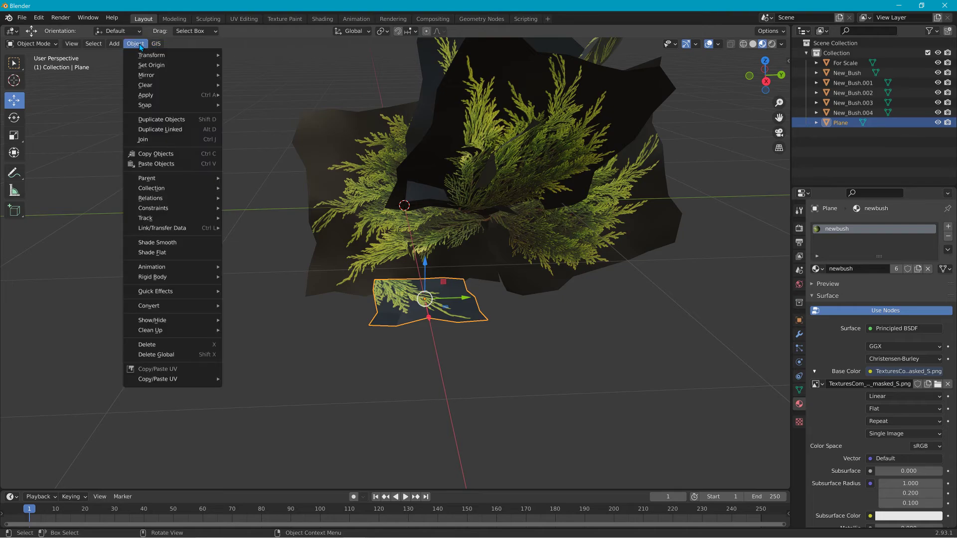
pyautogui.click(177, 244)
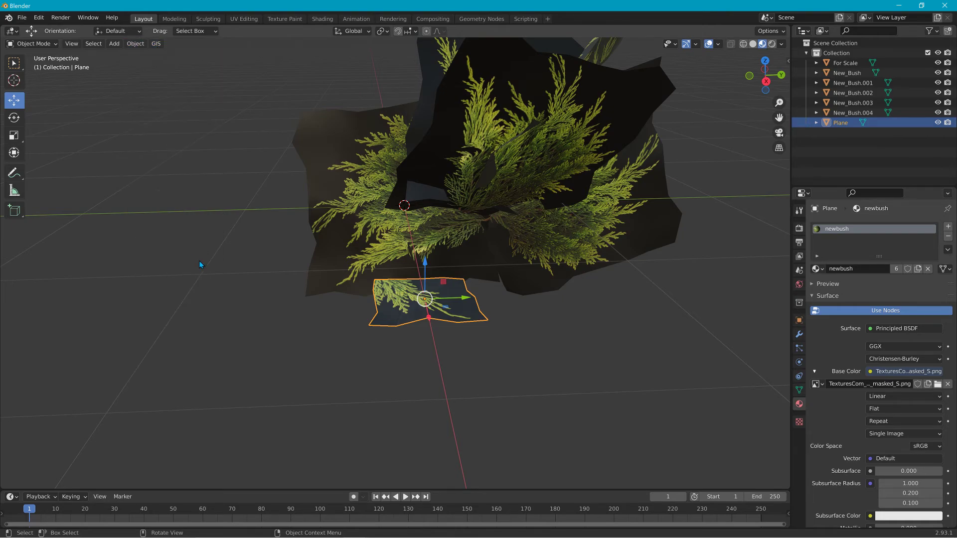
# - Rotate the small crumpled plane by about 7.16° in the view and about -206° around the global X axis
pyautogui.press('r')
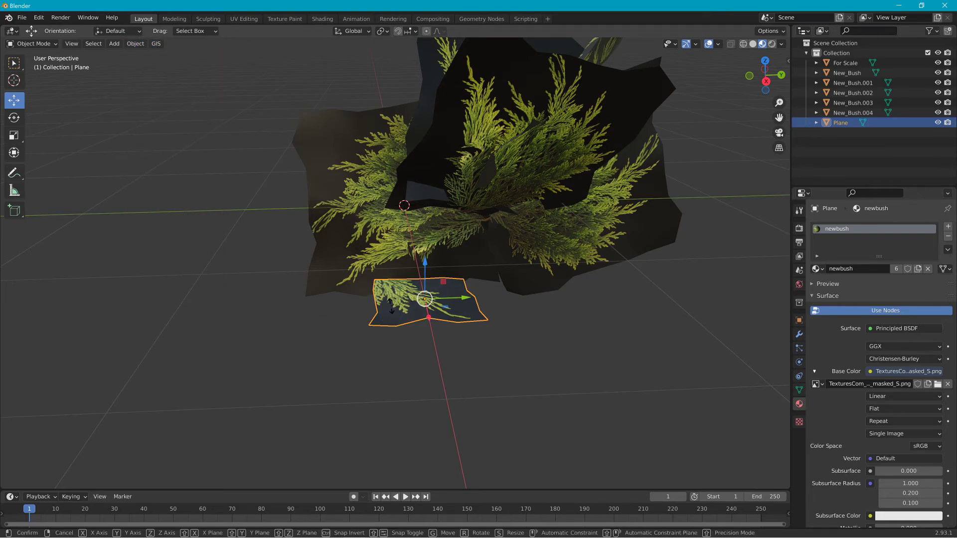
pyautogui.click(416, 301)
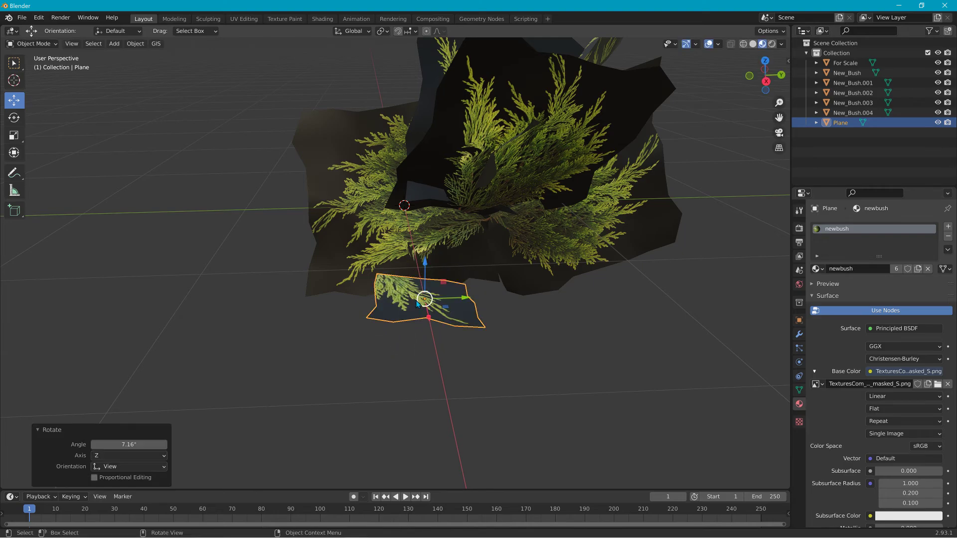
pyautogui.press('r')
pyautogui.press('x')
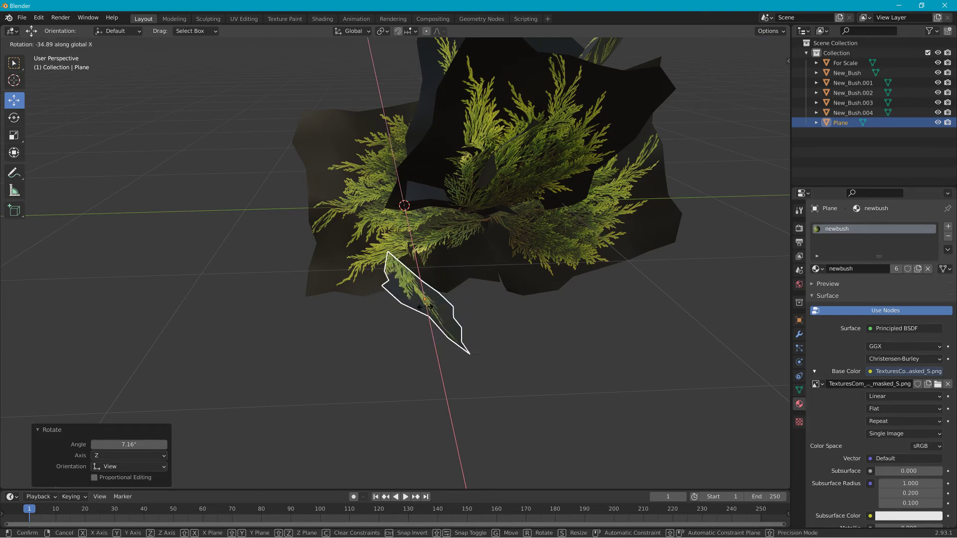
pyautogui.click(418, 278)
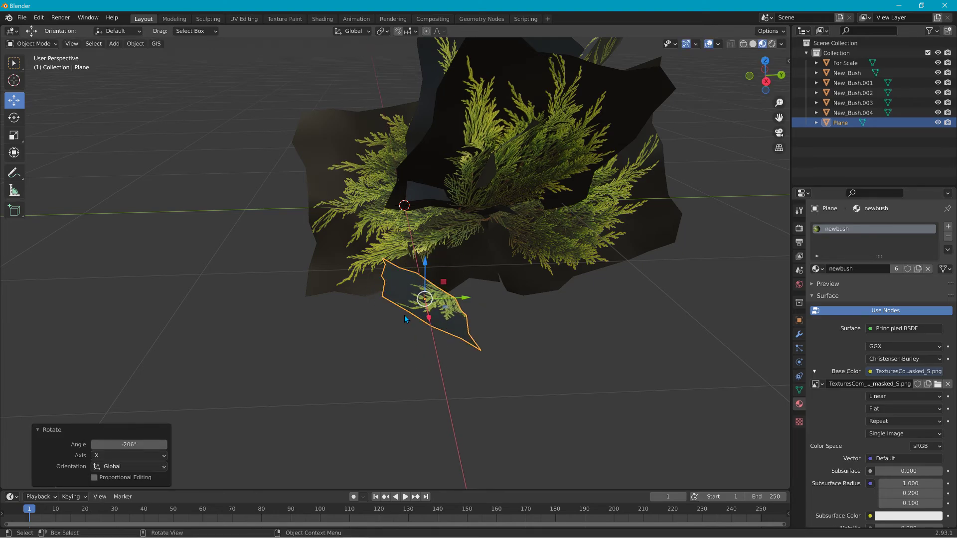
# - Move the small plane about -1.09 m X, -0.29 m Y and 0.32 m Z into the bush, fine-tuning it against the branches
pyautogui.moveTo(405, 315); pyautogui.dragTo(498, 319, button='middle')
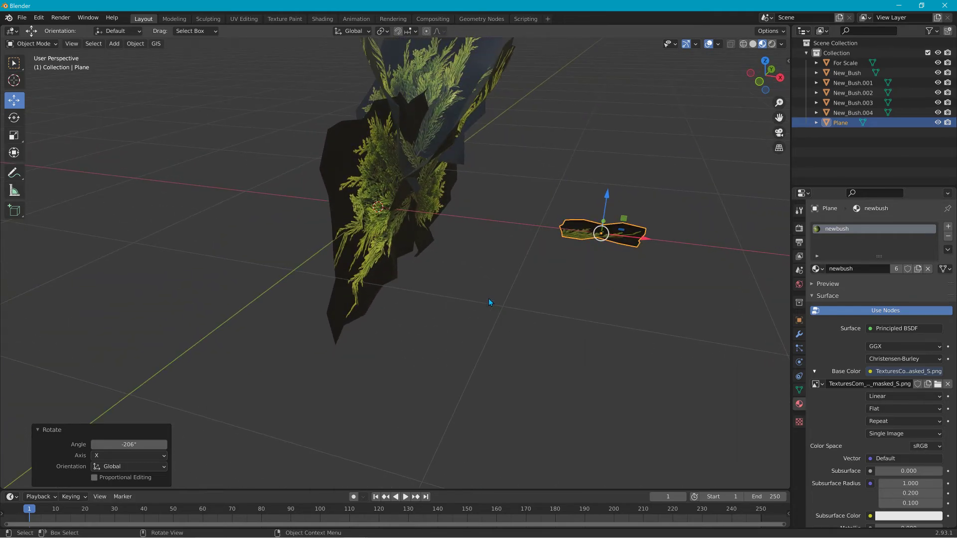
pyautogui.press('g')
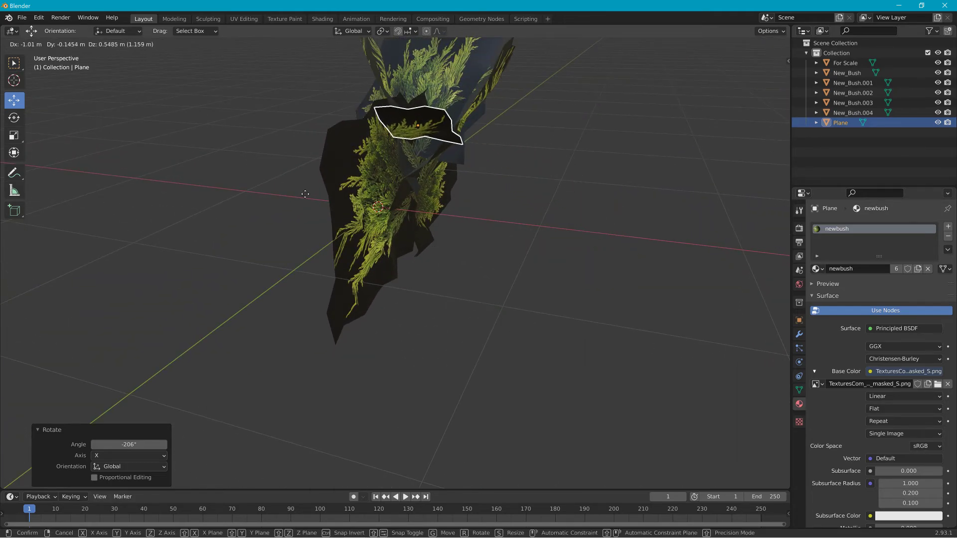
pyautogui.click(324, 234)
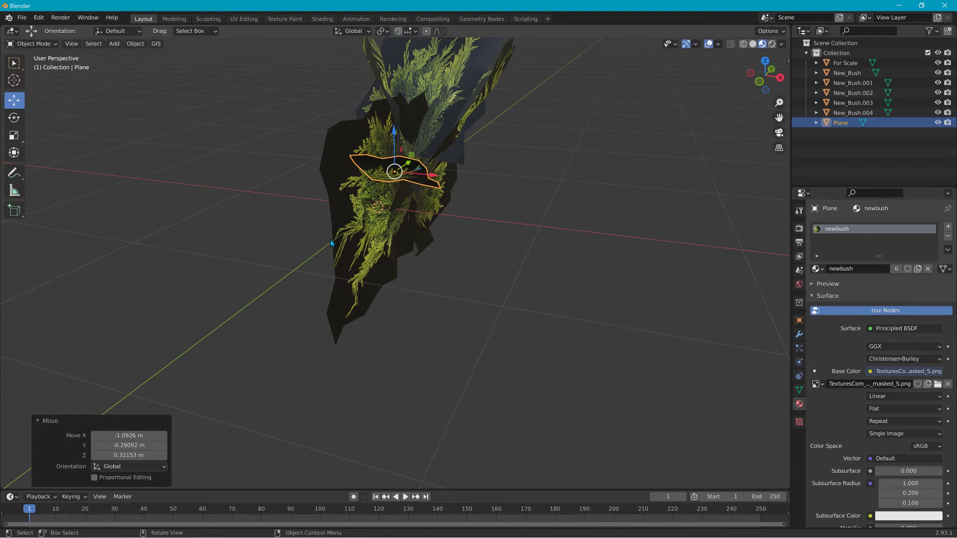
pyautogui.scroll(2, 332, 239)
pyautogui.moveTo(338, 212); pyautogui.dragTo(312, 270, button='middle')
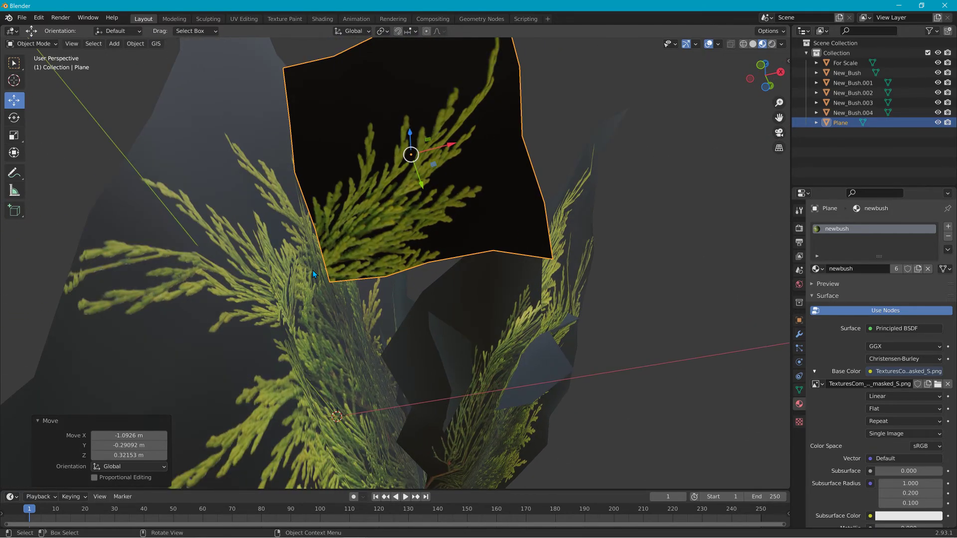
pyautogui.moveTo(450, 148); pyautogui.dragTo(394, 152)
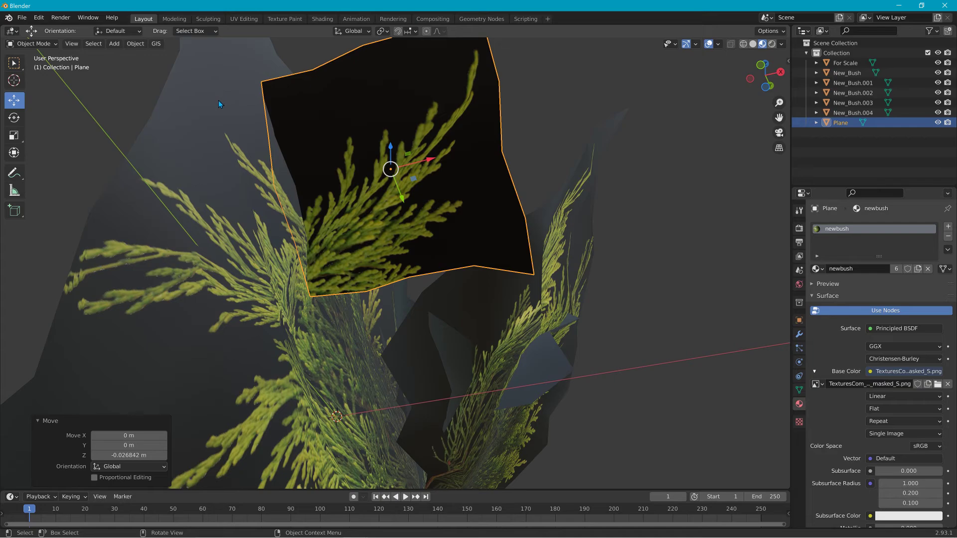
# - Duplicate the small plane beside the original and rotate the copy about -135° around the global Z axis
pyautogui.hotkey('shift', 'd')
pyautogui.click(162, 202)
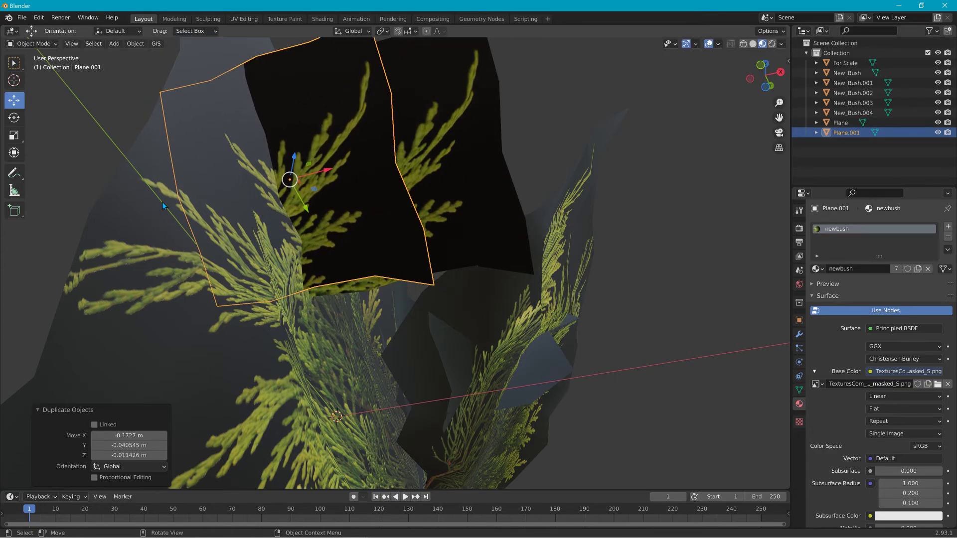
pyautogui.moveTo(162, 201); pyautogui.dragTo(206, 217, button='middle')
pyautogui.press('r')
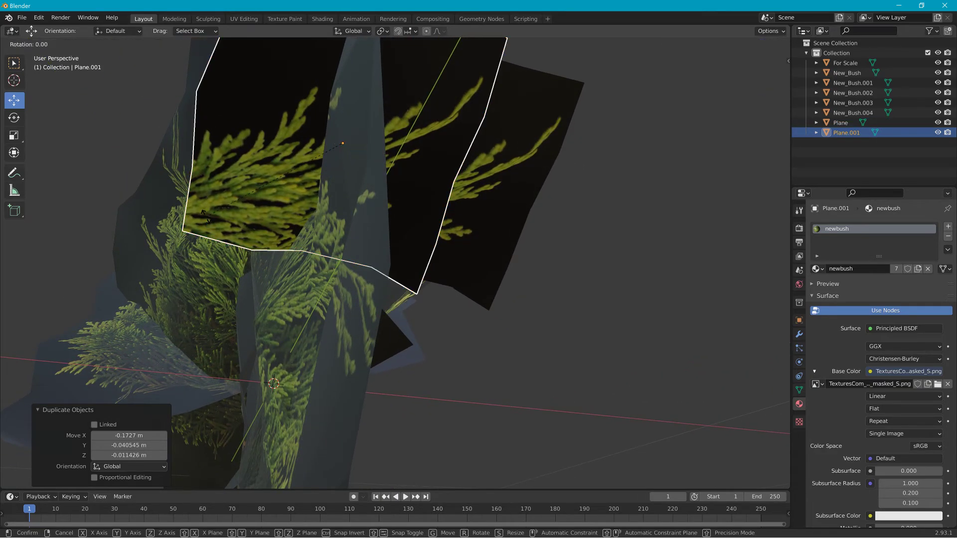
pyautogui.press('z')
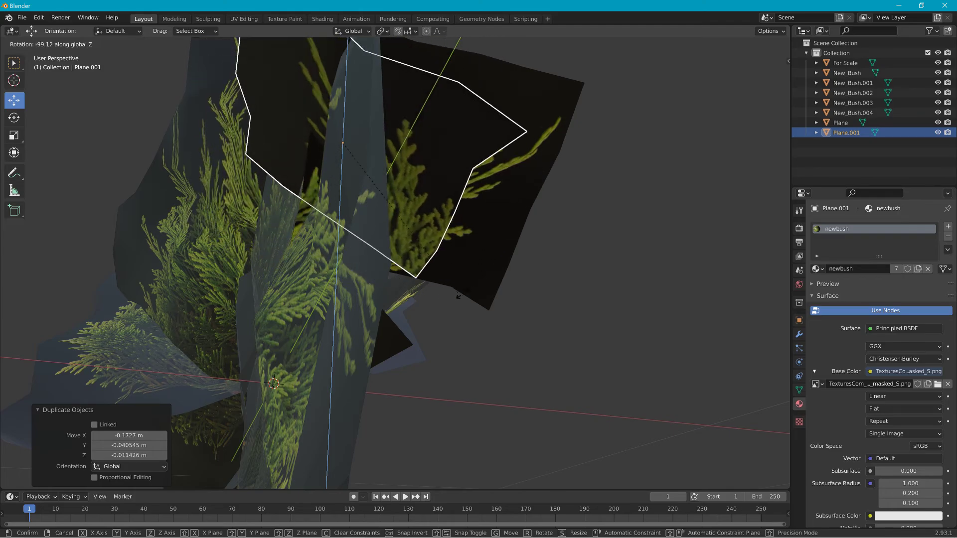
pyautogui.click(612, 226)
# - Shift the rotated copy along the global Y and X axes so its branch base meets the opposite side of the bush
pyautogui.moveTo(259, 200); pyautogui.dragTo(295, 217, button='middle')
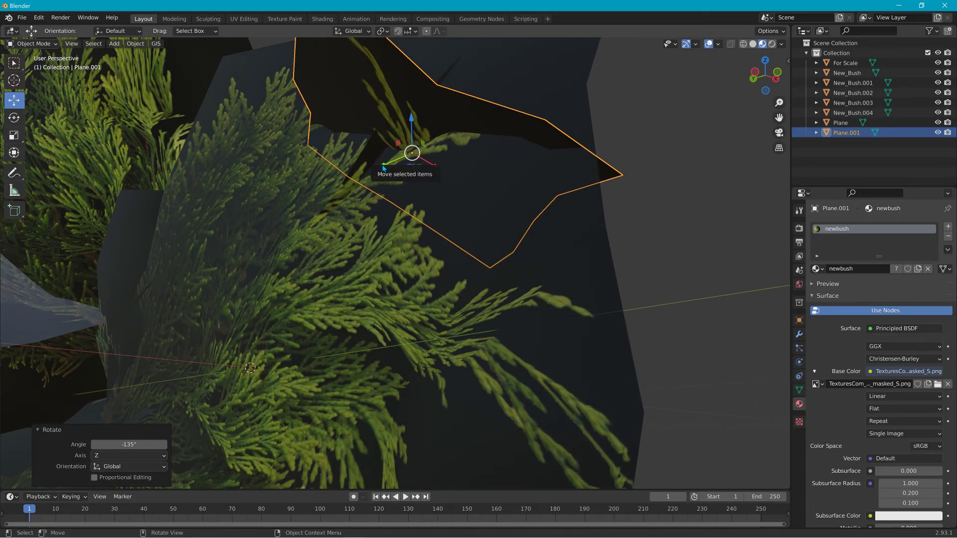
pyautogui.moveTo(383, 168); pyautogui.dragTo(300, 194)
pyautogui.moveTo(345, 205); pyautogui.dragTo(341, 207, button='middle')
pyautogui.moveTo(359, 216); pyautogui.dragTo(215, 220)
pyautogui.moveTo(223, 221); pyautogui.dragTo(355, 234, button='middle')
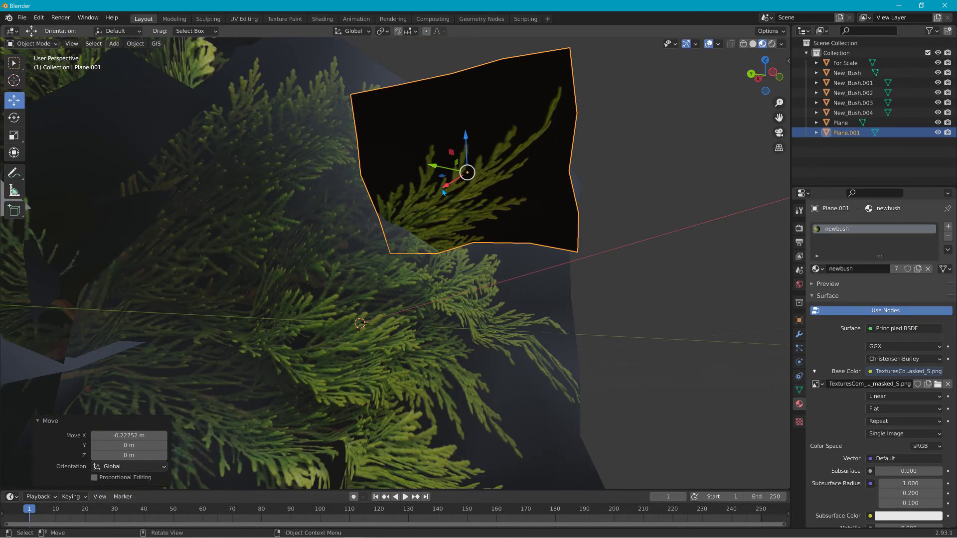
pyautogui.moveTo(444, 192)
pyautogui.mouseDown()
pyautogui.moveTo(476, 192)
pyautogui.moveTo(458, 191)
pyautogui.moveTo(456, 203)
pyautogui.mouseUp()
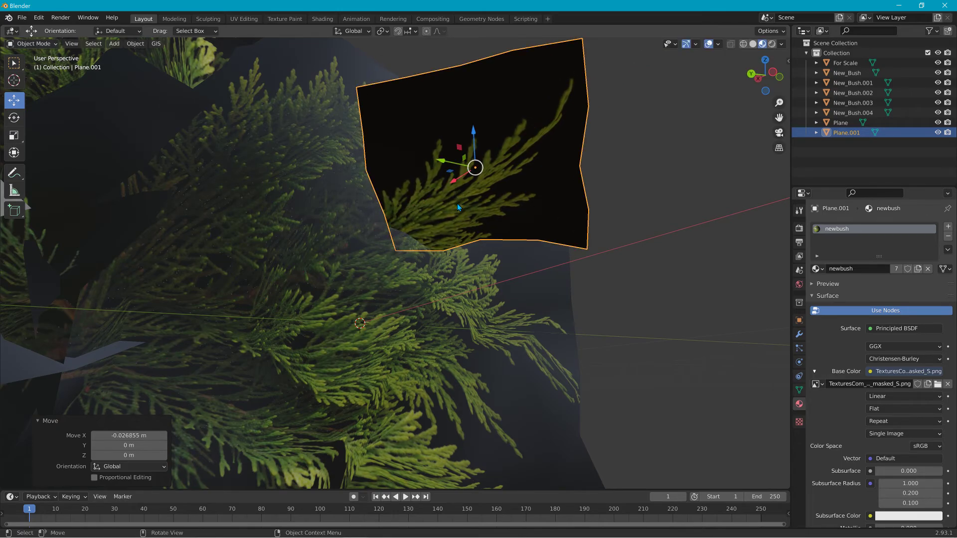
# - Duplicate the selected small plane about 0.28 m lower and rotate the copy about -55.9° in the view
pyautogui.moveTo(456, 203); pyautogui.dragTo(310, 231, button='middle')
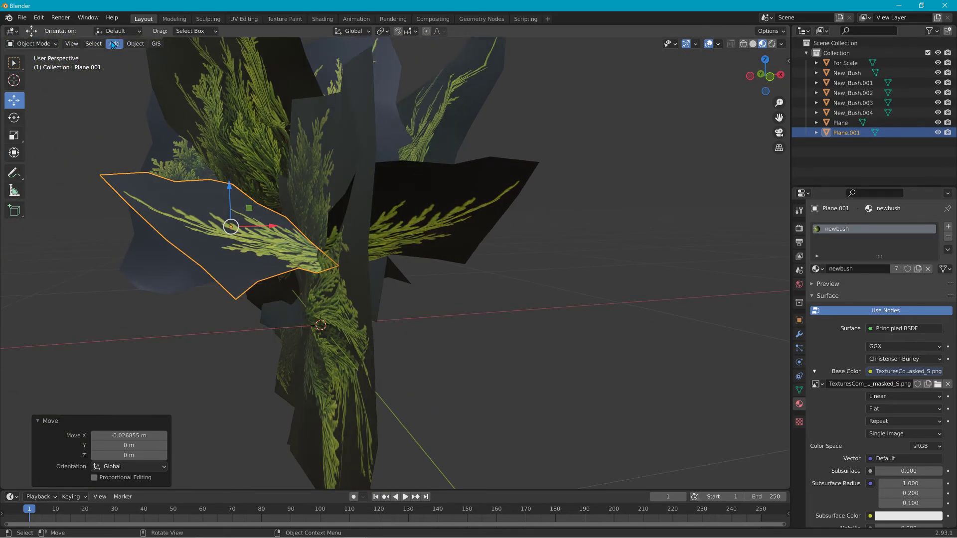
pyautogui.click(132, 45)
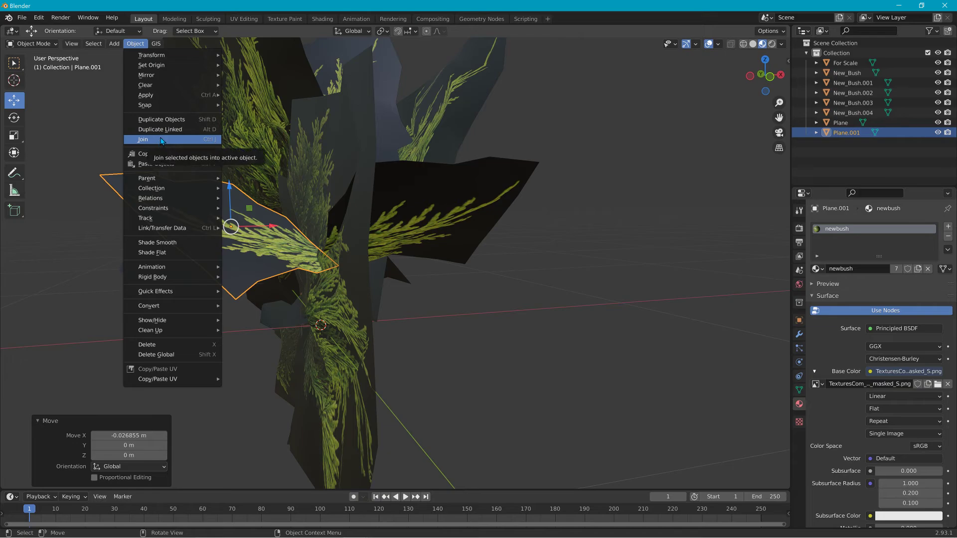
pyautogui.click(170, 121)
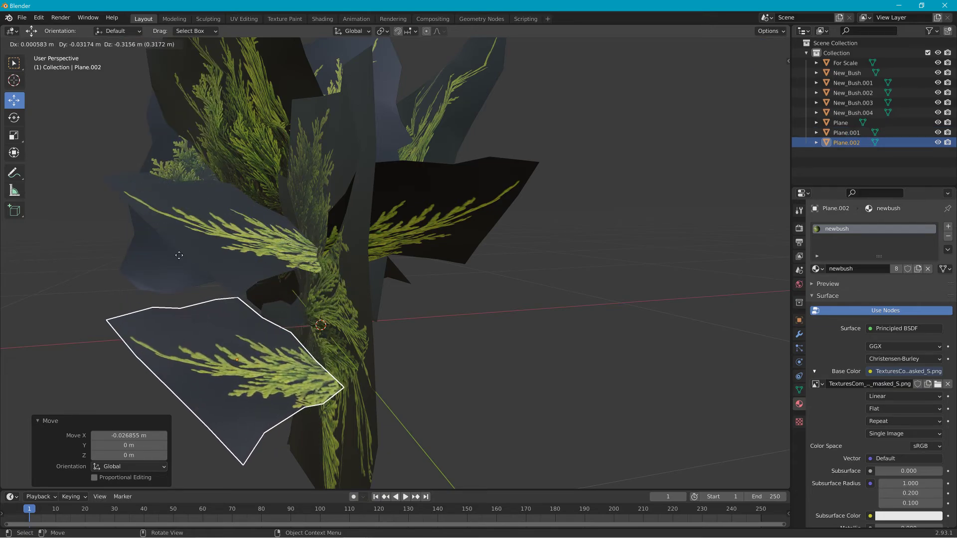
pyautogui.click(184, 238)
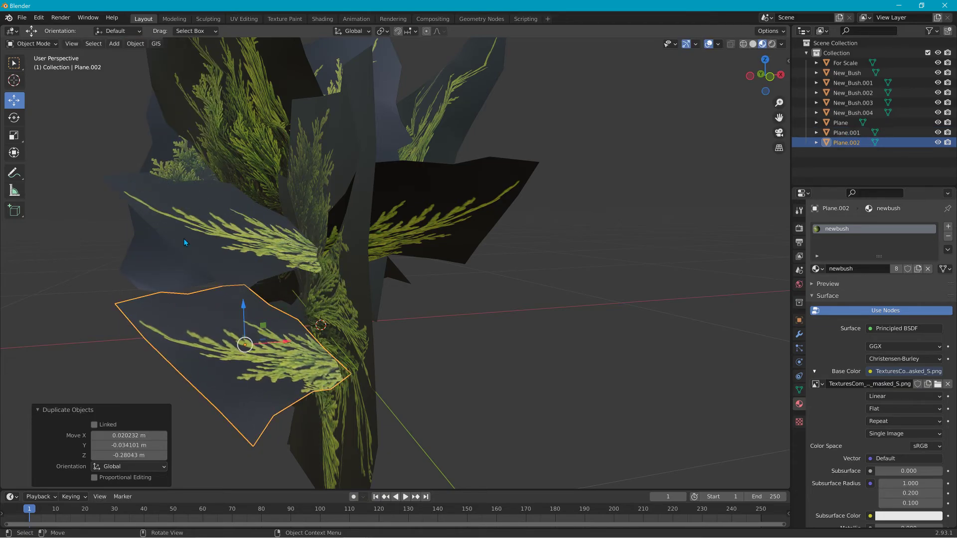
pyautogui.press('r')
pyautogui.click(181, 325)
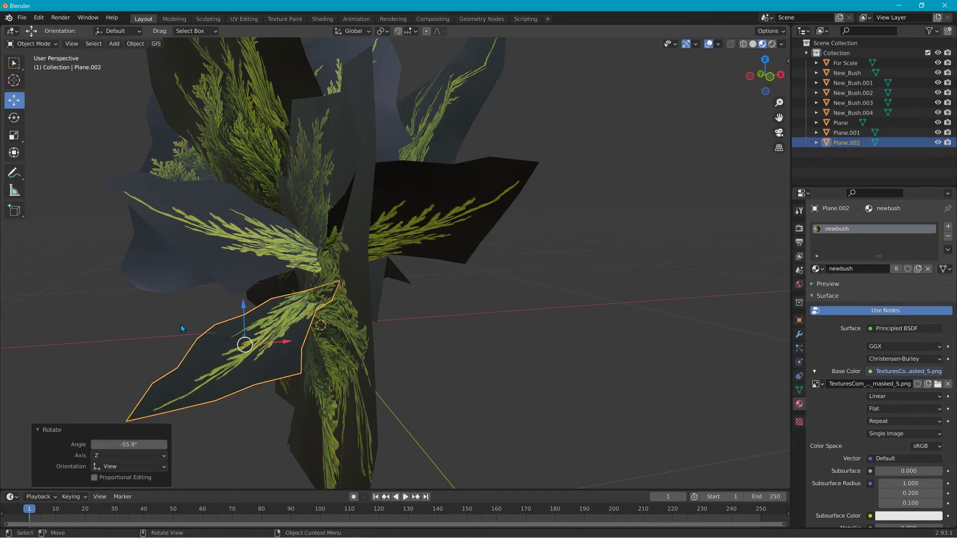
# - Duplicate the lower small plane about 0.42 m along Y and rotate the copy about -49.8° around the global Z axis
pyautogui.press('KP_Decimal')
pyautogui.moveTo(261, 300); pyautogui.dragTo(272, 317, button='middle')
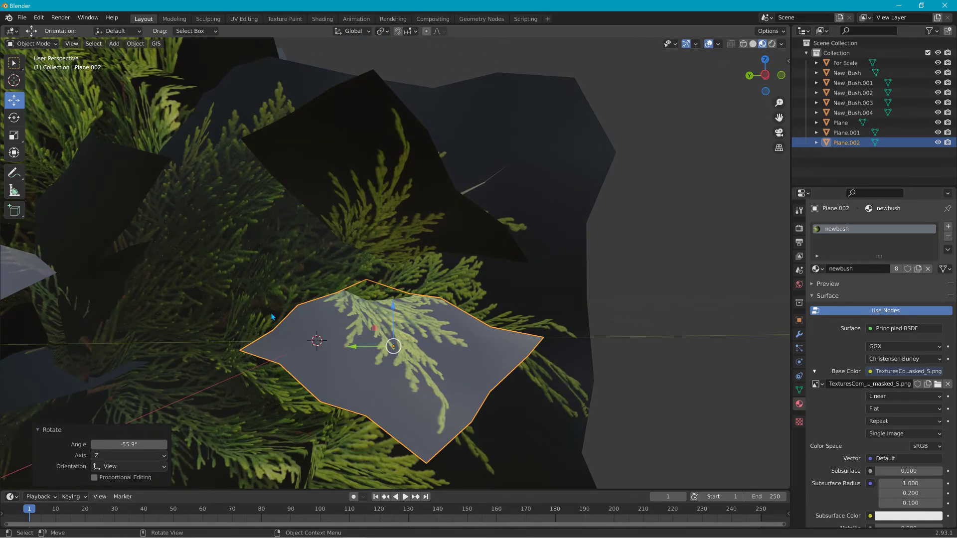
pyautogui.click(134, 49)
pyautogui.click(160, 120)
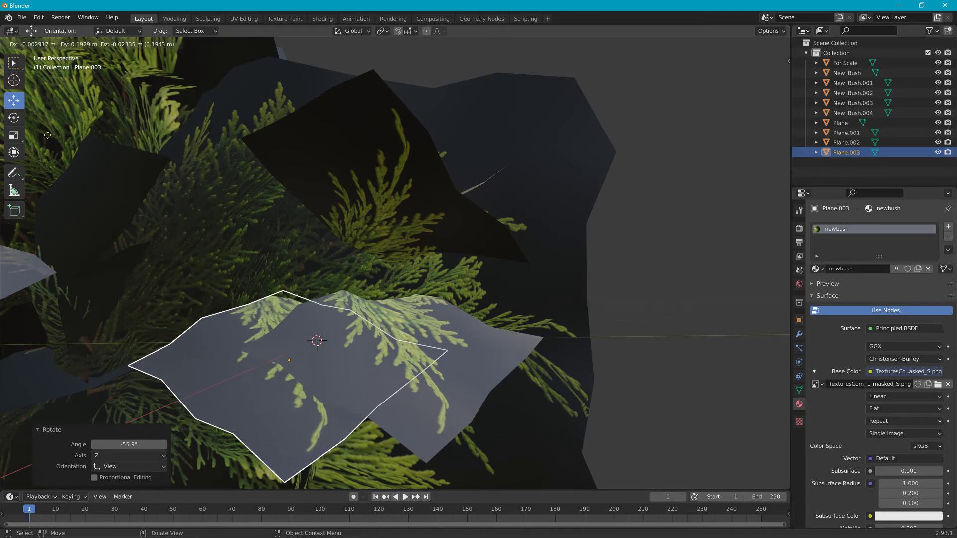
pyautogui.click(724, 118)
pyautogui.scroll(-3, 464, 218)
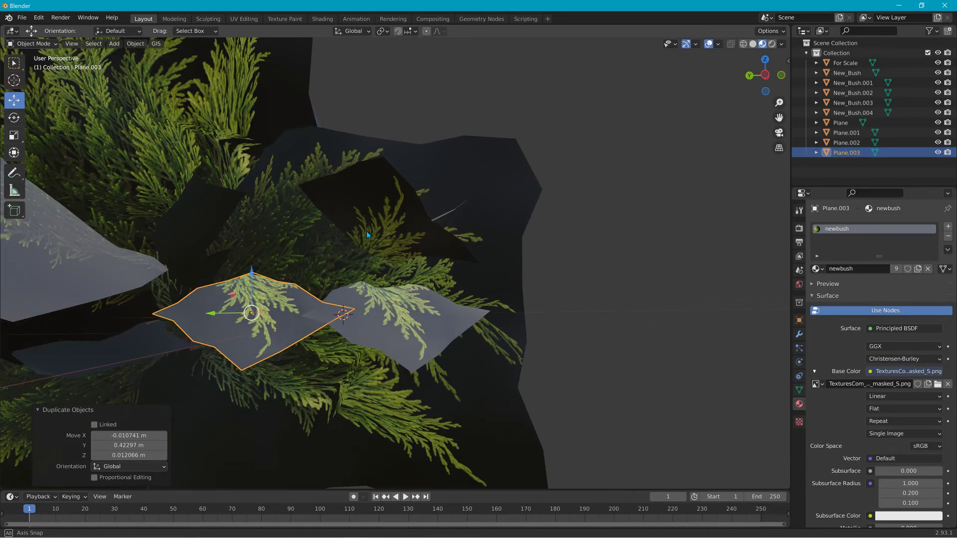
pyautogui.moveTo(366, 232); pyautogui.dragTo(402, 319, button='middle')
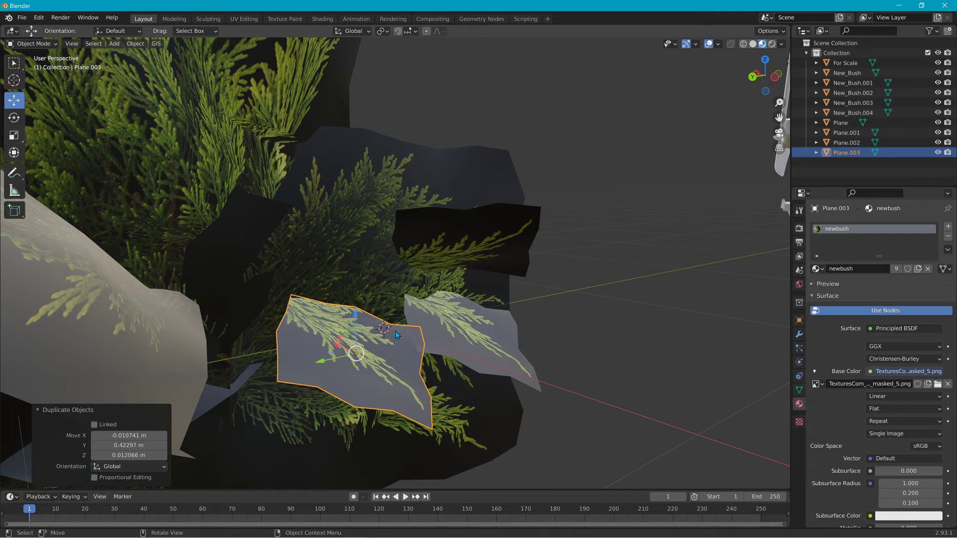
pyautogui.press('r')
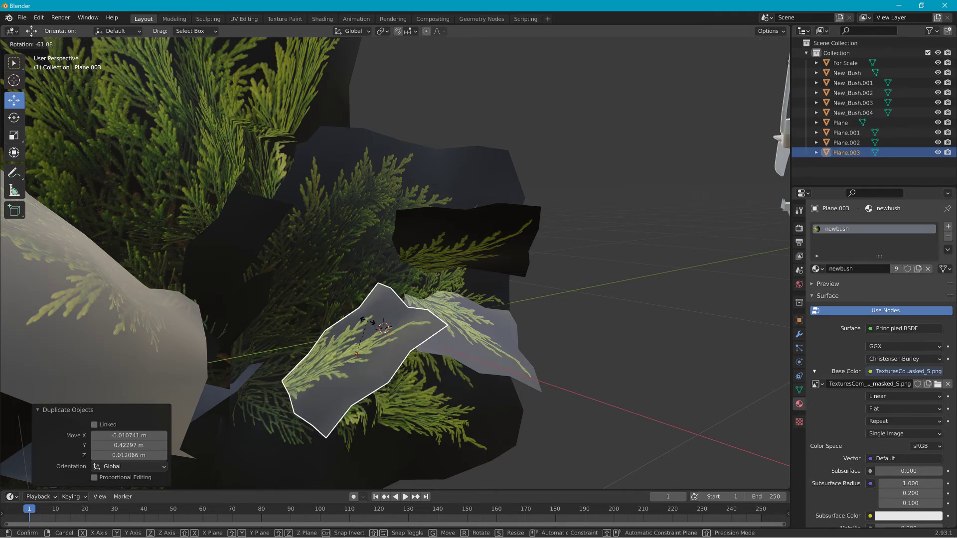
pyautogui.press('z')
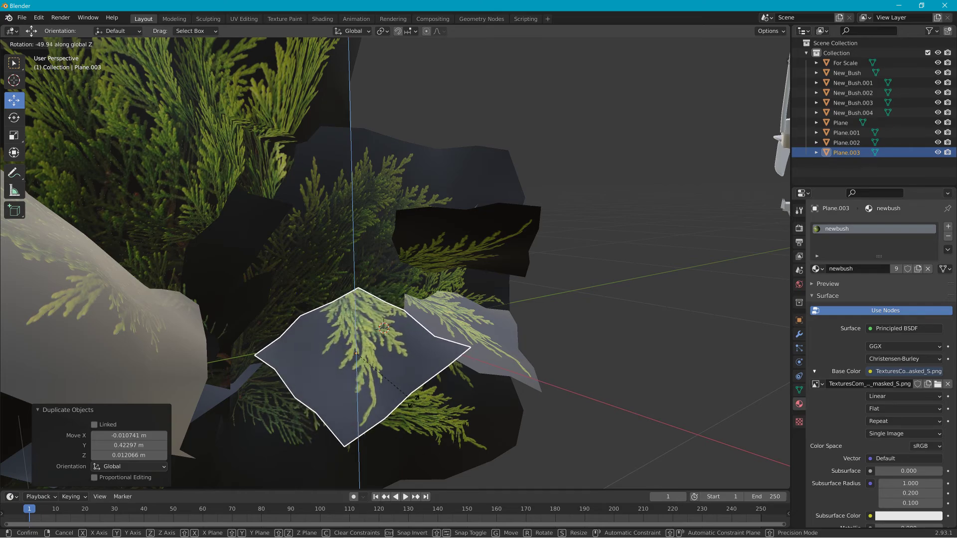
pyautogui.click(398, 391)
# - Lower the newest small plane about 0.215 m along Z and shift it about 0.067 m along X towards the bush
pyautogui.press('g')
pyautogui.press('z')
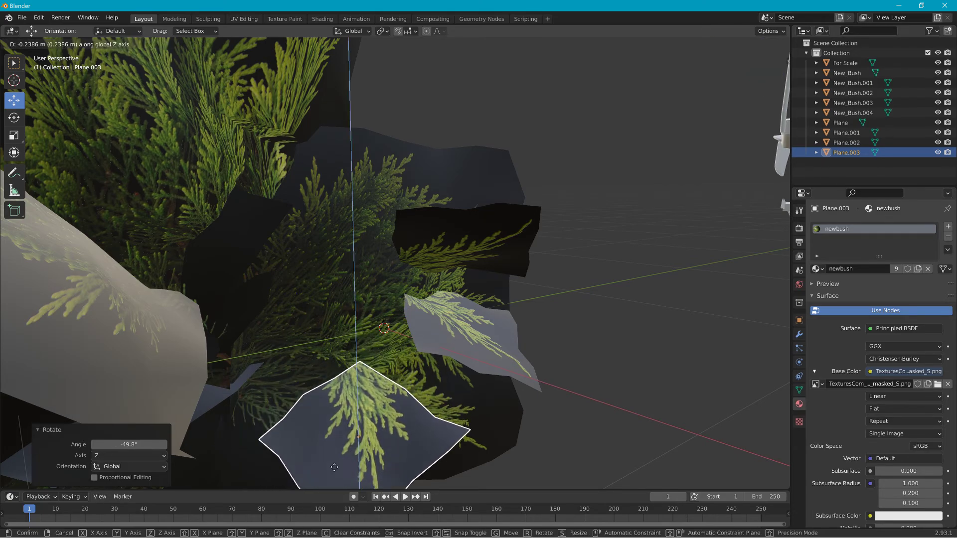
pyautogui.click(406, 408)
pyautogui.moveTo(406, 407); pyautogui.dragTo(213, 351, button='middle')
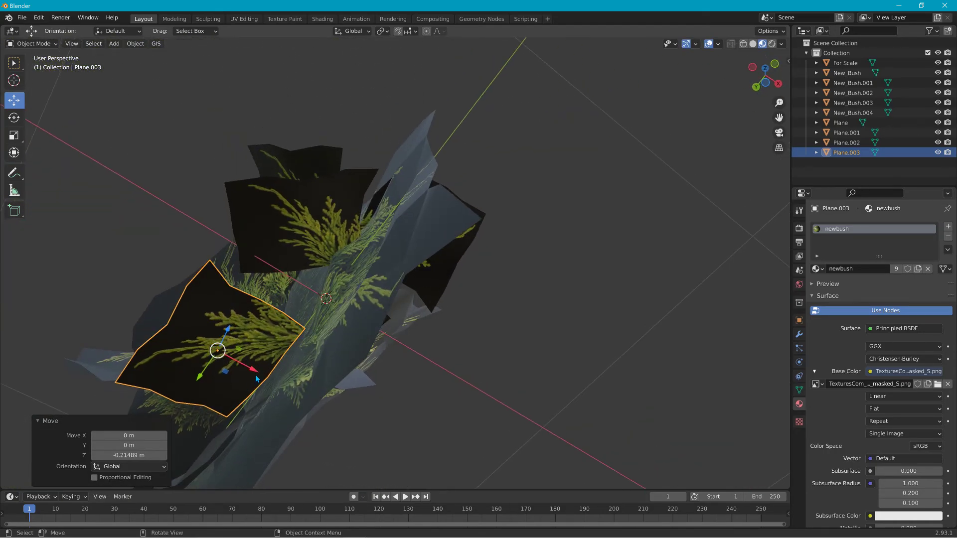
pyautogui.moveTo(256, 374); pyautogui.dragTo(280, 385)
# - Duplicate the lowest small plane about 0.34 m higher and rotate the copy about 55.1° around the global Y axis
pyautogui.moveTo(363, 363); pyautogui.dragTo(453, 444, button='middle')
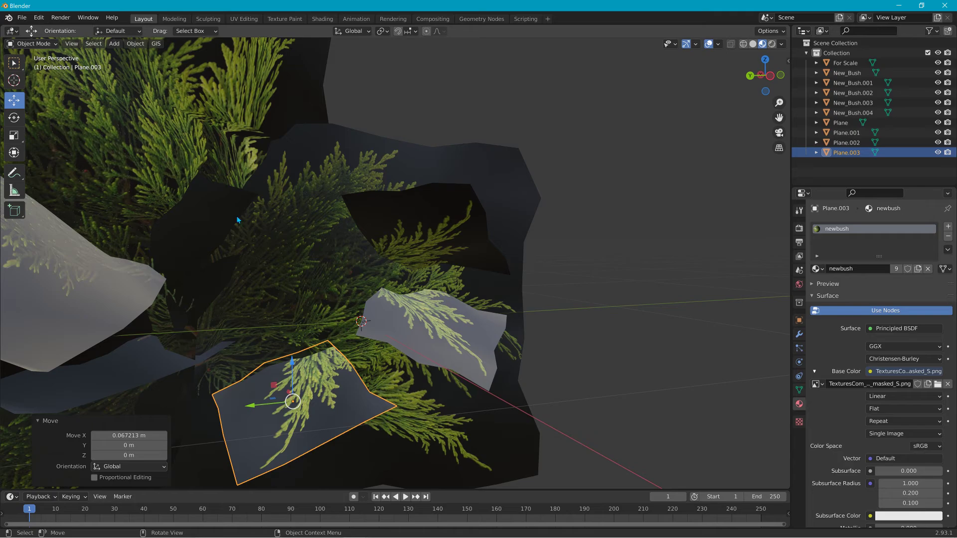
pyautogui.click(136, 44)
pyautogui.click(174, 125)
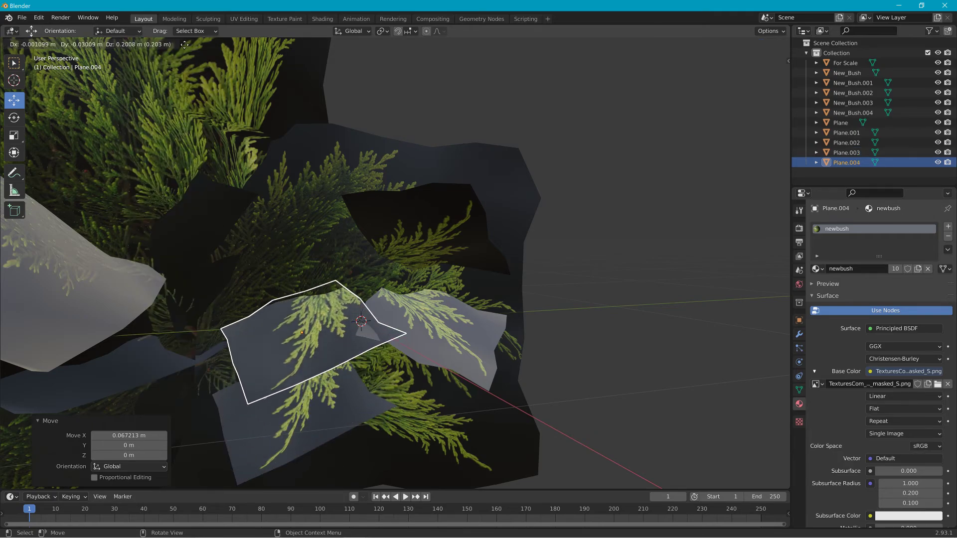
pyautogui.click(156, 455)
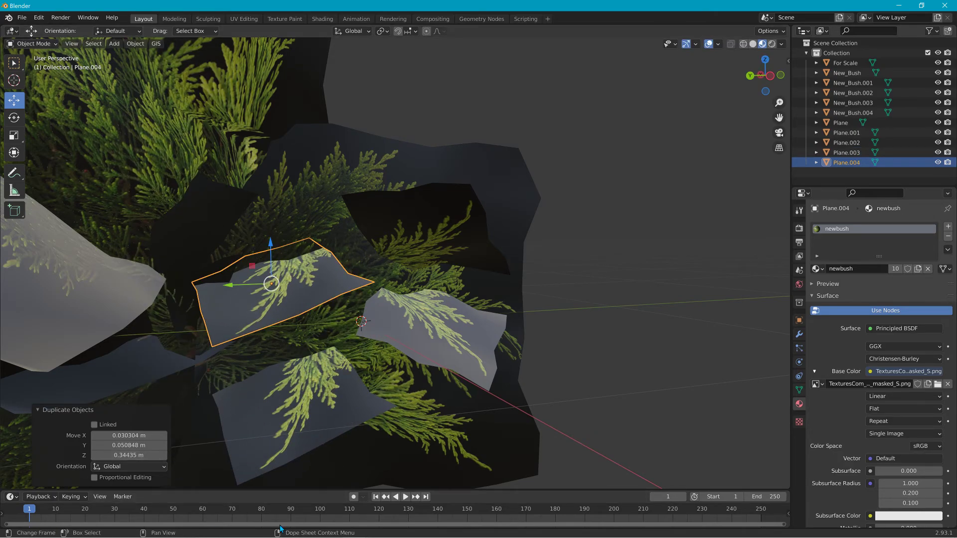
pyautogui.press('r')
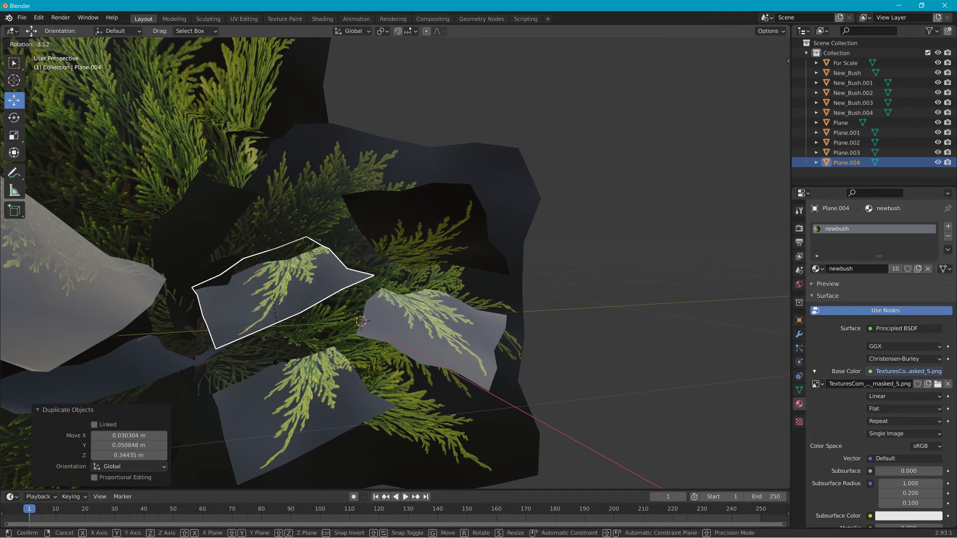
pyautogui.press('x')
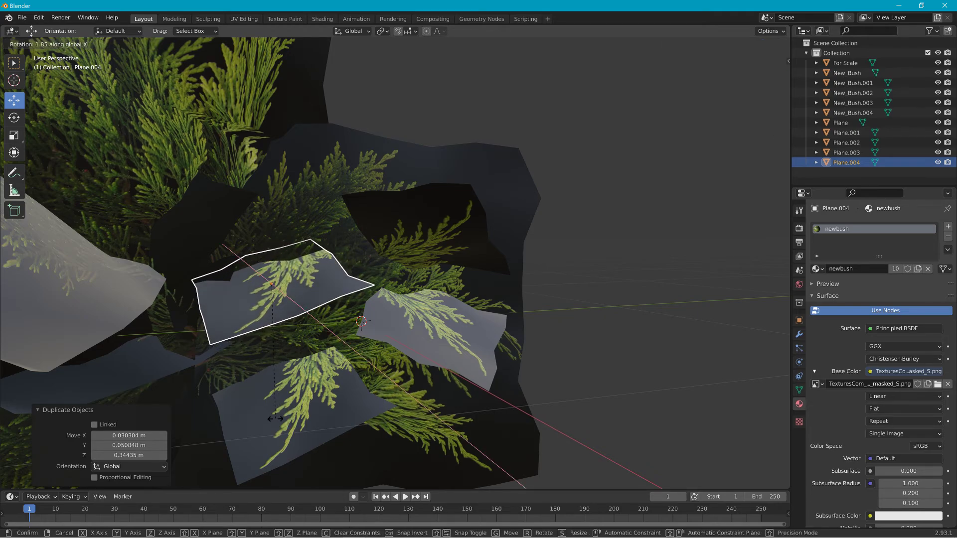
pyautogui.press('y')
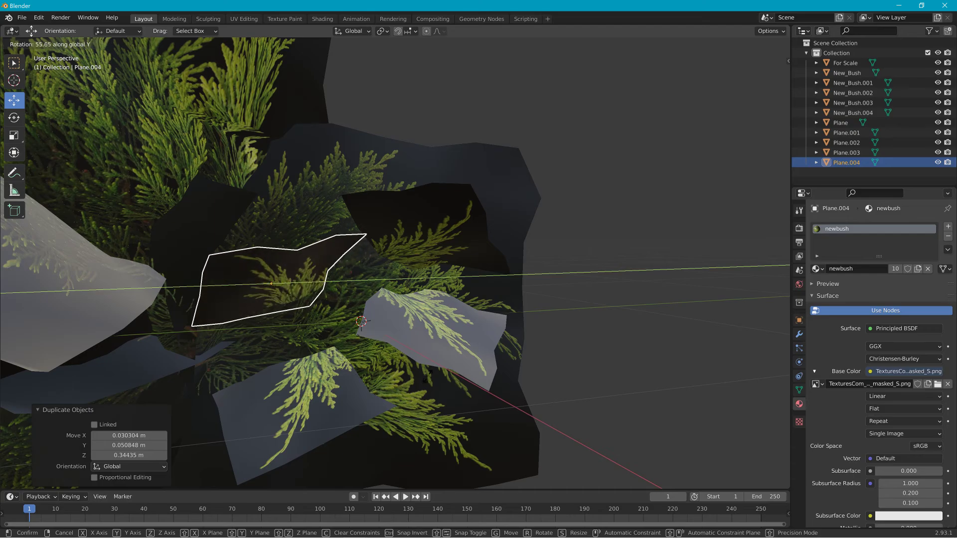
pyautogui.press('Return')
pyautogui.moveTo(414, 351); pyautogui.dragTo(373, 350, button='middle')
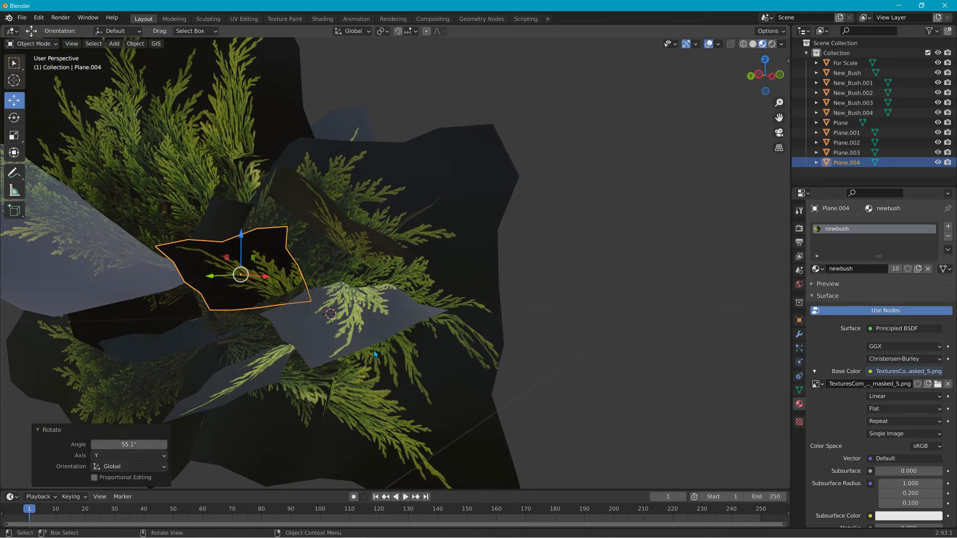
# - Move the selected small plane about -0.071 m in X, 0.13 m in Y and 0.111 m in Z
pyautogui.press('g')
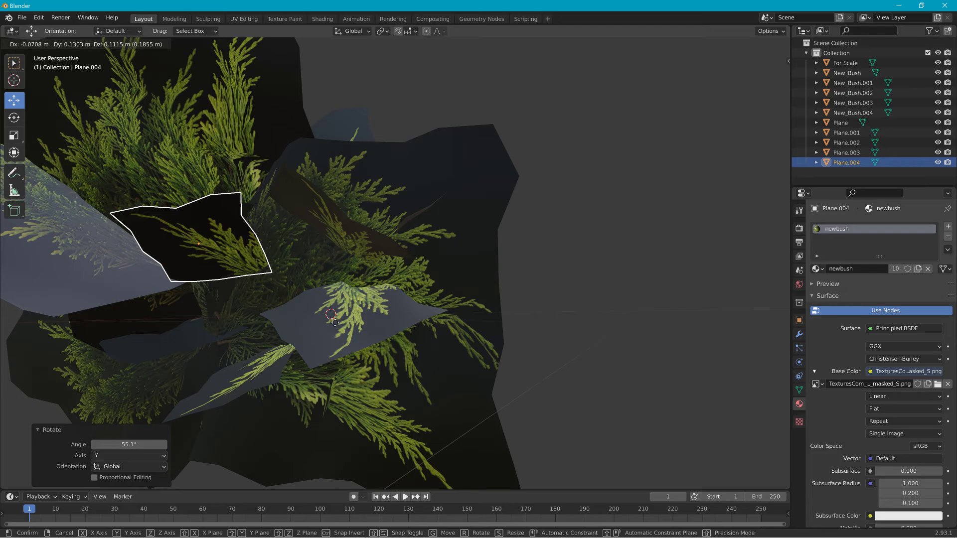
pyautogui.click(335, 323)
pyautogui.moveTo(334, 323); pyautogui.dragTo(363, 331, button='middle')
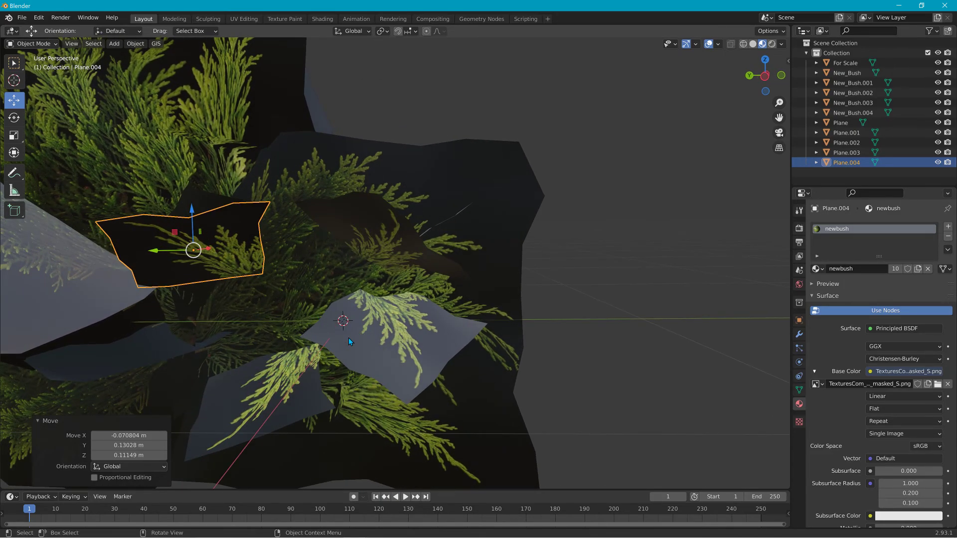
# - Duplicate the light small plane beside the 3D cursor about 0.32 m along Y and rotate the copy about 40.9° in the view
pyautogui.click(348, 336)
pyautogui.click(132, 47)
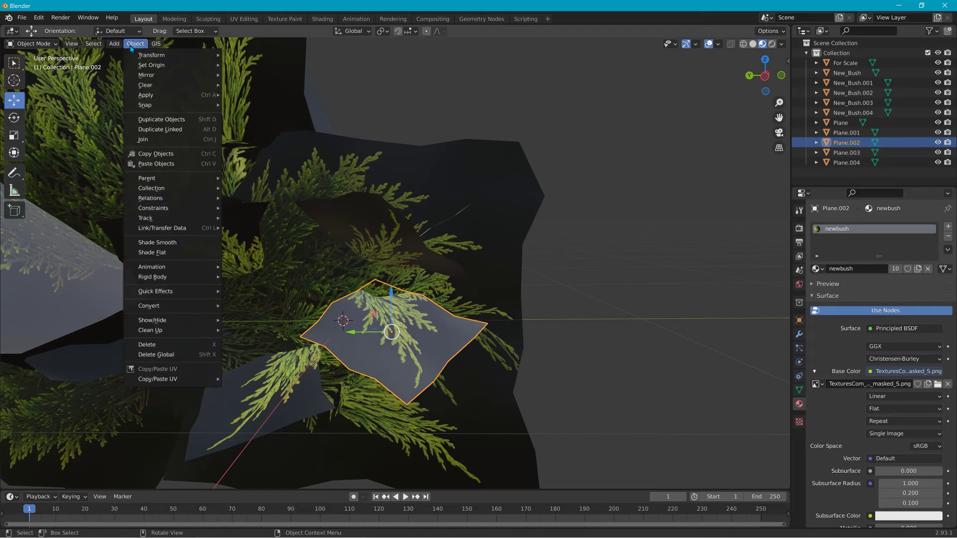
pyautogui.click(161, 120)
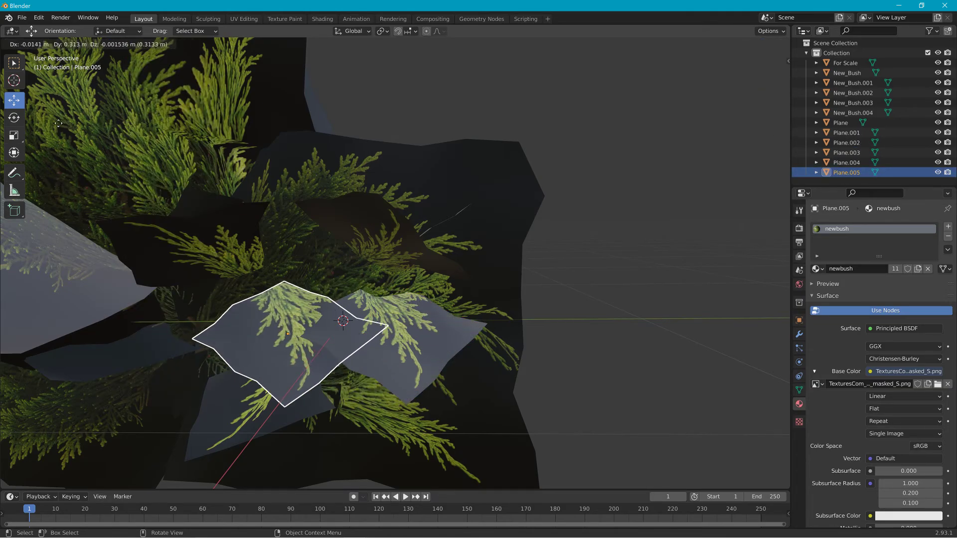
pyautogui.click(108, 167)
pyautogui.moveTo(109, 168); pyautogui.dragTo(255, 281, button='middle')
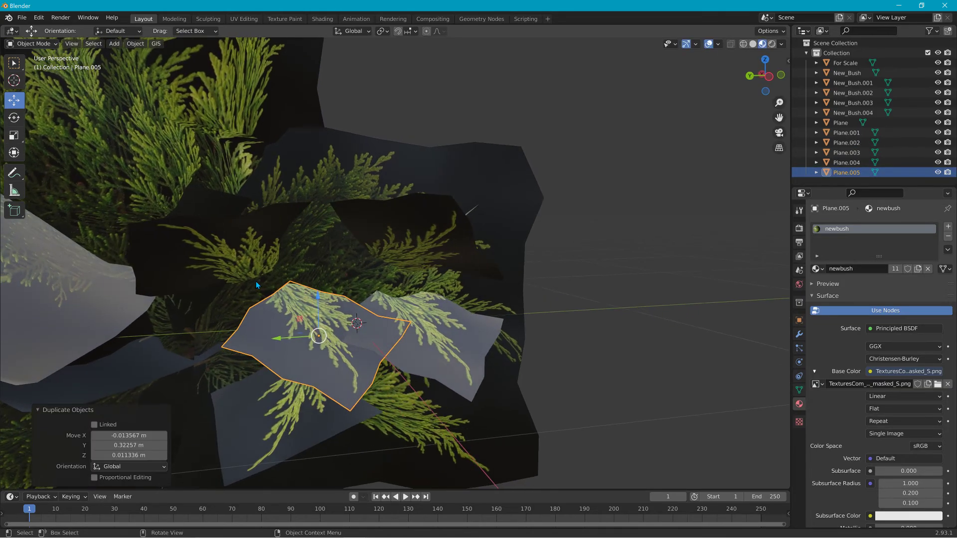
pyautogui.press('r')
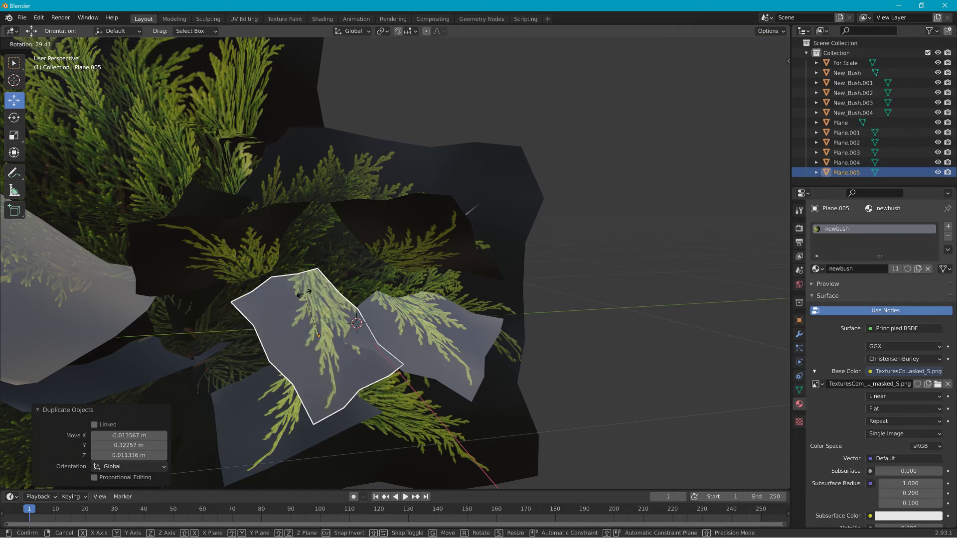
pyautogui.click(314, 298)
# - Rotate the newest small plane about -18.7° around the global Z axis and about 43.6° around the global Y axis
pyautogui.press('r')
pyautogui.press('x')
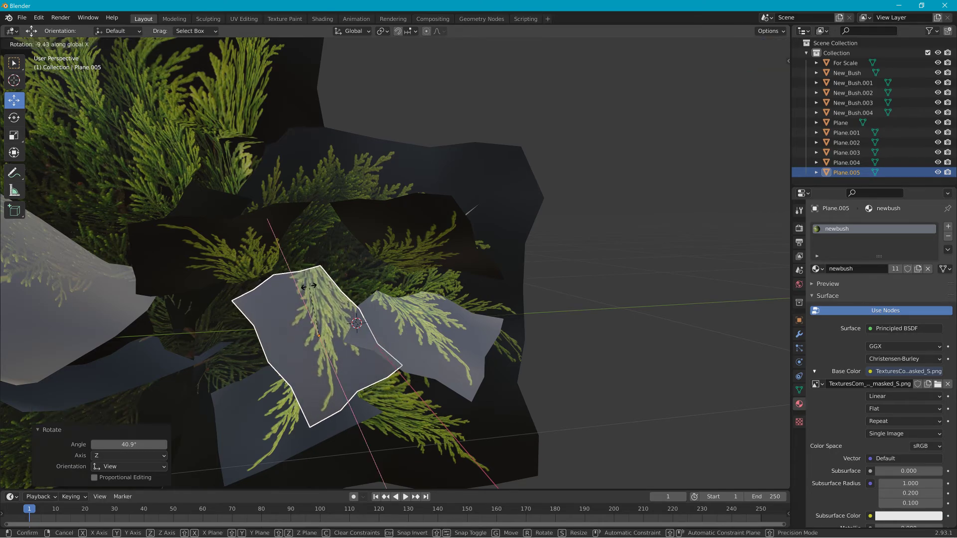
pyautogui.press('z')
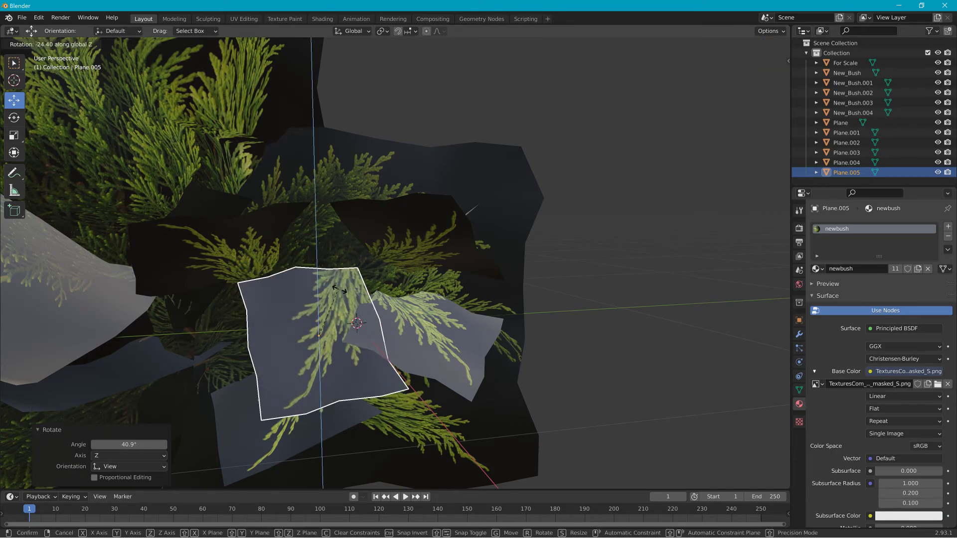
pyautogui.click(334, 297)
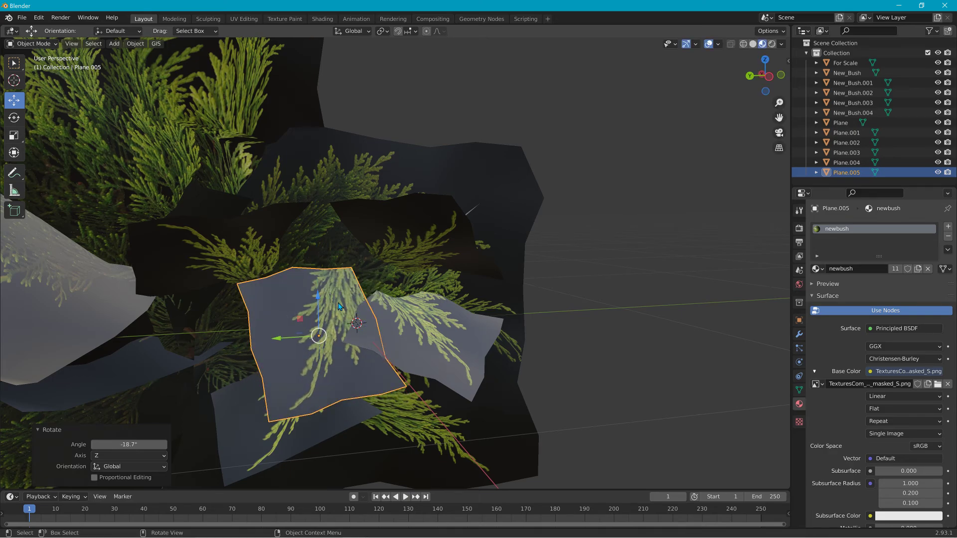
pyautogui.press('r')
pyautogui.press('y')
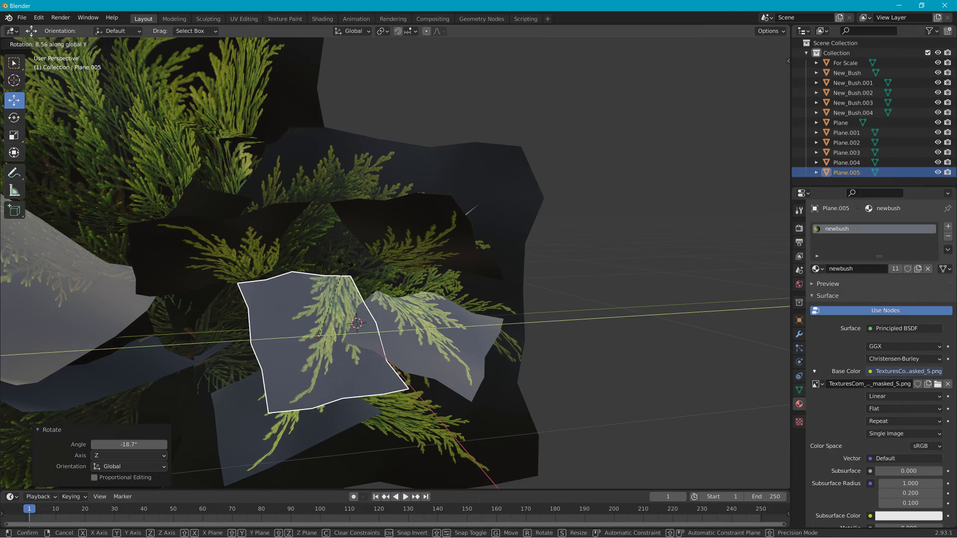
pyautogui.click(297, 252)
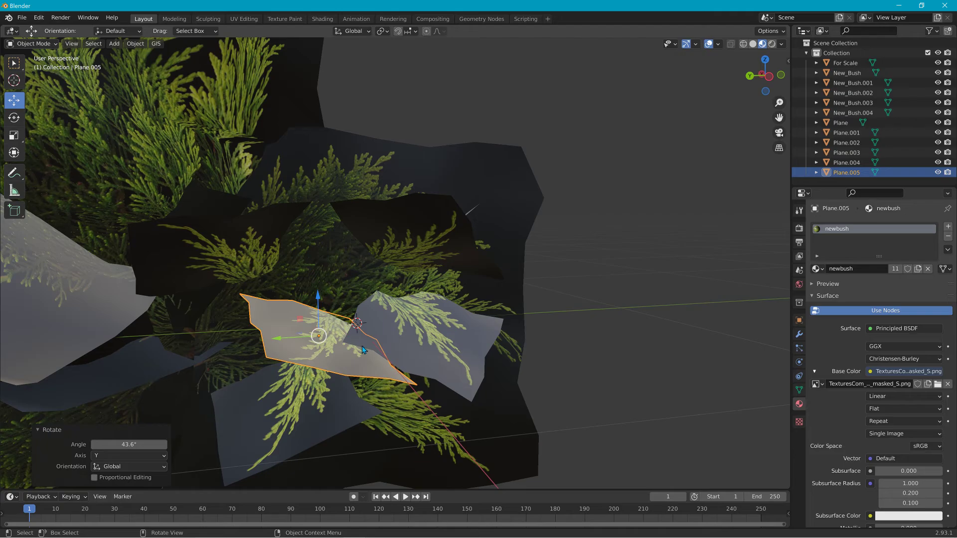
# - Shift the newest small plane about 0.136 m, mostly along Y and slightly upwards
pyautogui.press('g')
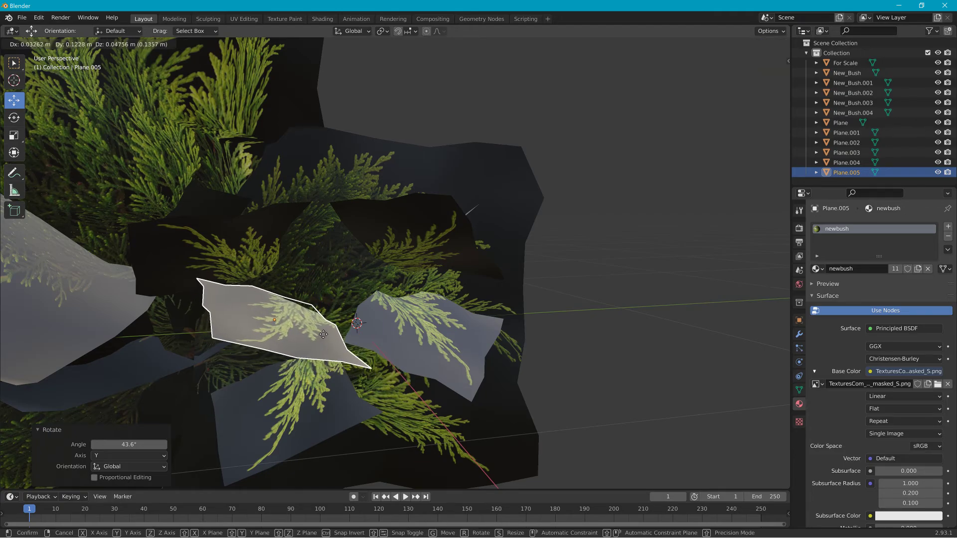
pyautogui.click(323, 334)
pyautogui.moveTo(324, 334); pyautogui.dragTo(381, 371, button='middle')
# - Duplicate the five small planes on this side of the bush about 0.64 m along X and open the copies in Edit Mode
pyautogui.click(354, 417)
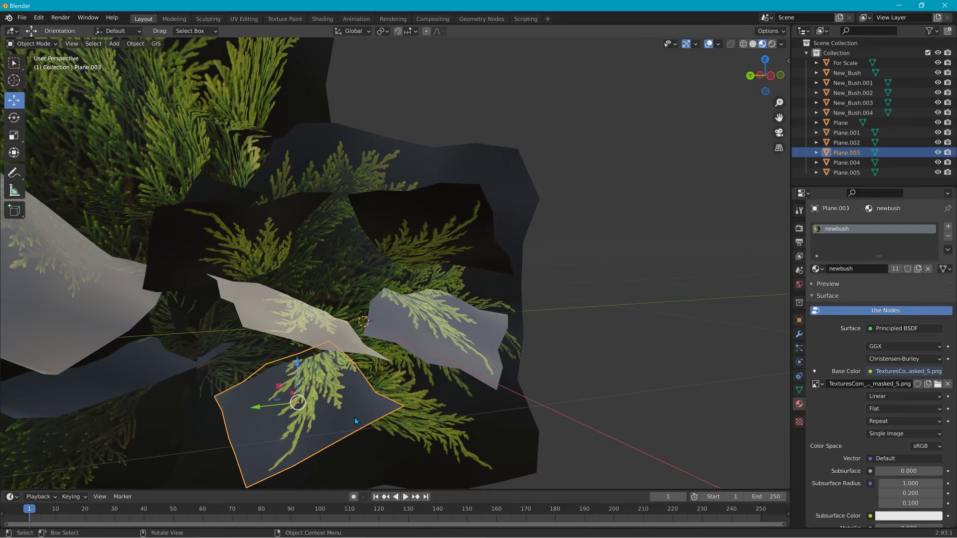
pyautogui.keyDown('shift'); pyautogui.click(315, 324); pyautogui.keyUp('shift')
pyautogui.keyDown('shift'); pyautogui.click(451, 334); pyautogui.keyUp('shift')
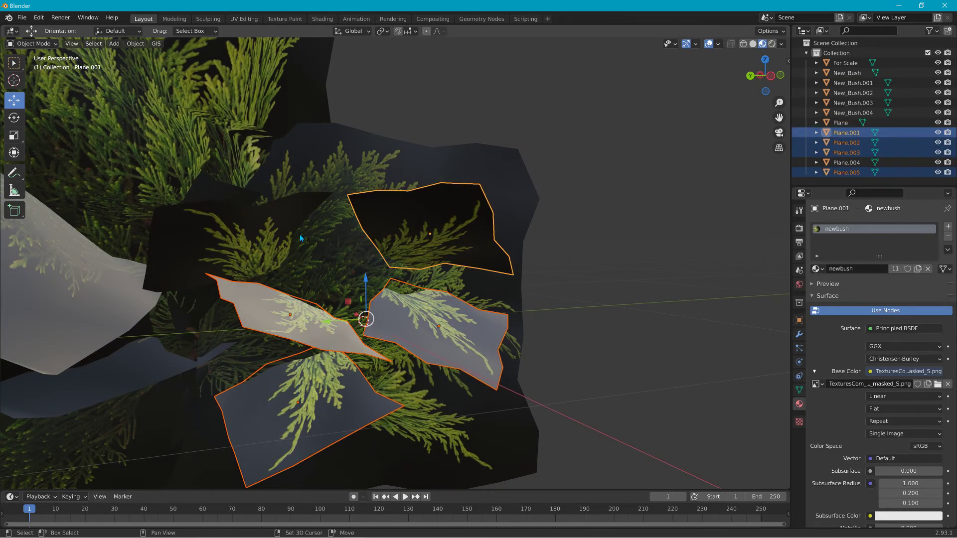
pyautogui.keyDown('shift'); pyautogui.click(428, 232); pyautogui.keyUp('shift')
pyautogui.keyDown('shift'); pyautogui.click(279, 237); pyautogui.keyUp('shift')
pyautogui.moveTo(421, 323); pyautogui.dragTo(299, 327, button='middle')
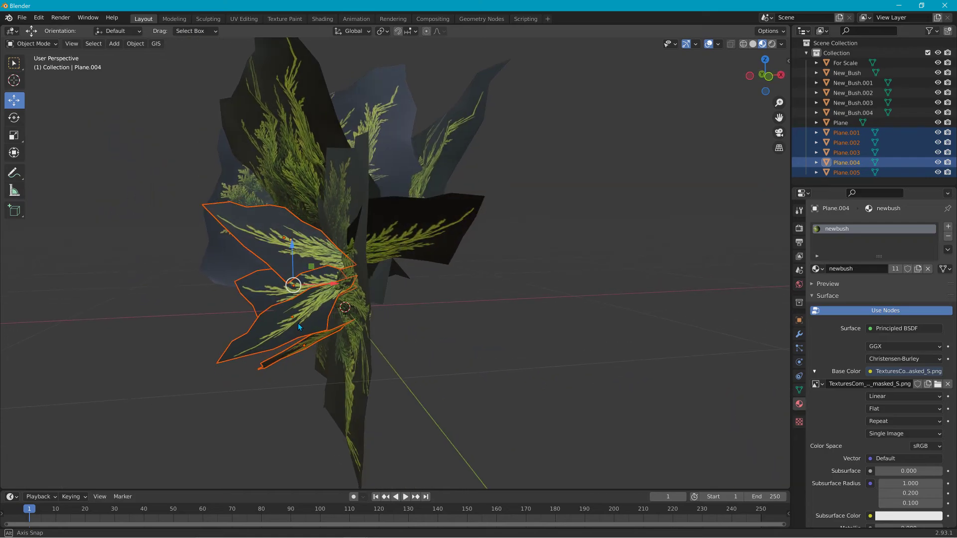
pyautogui.hotkey('shift', 'd')
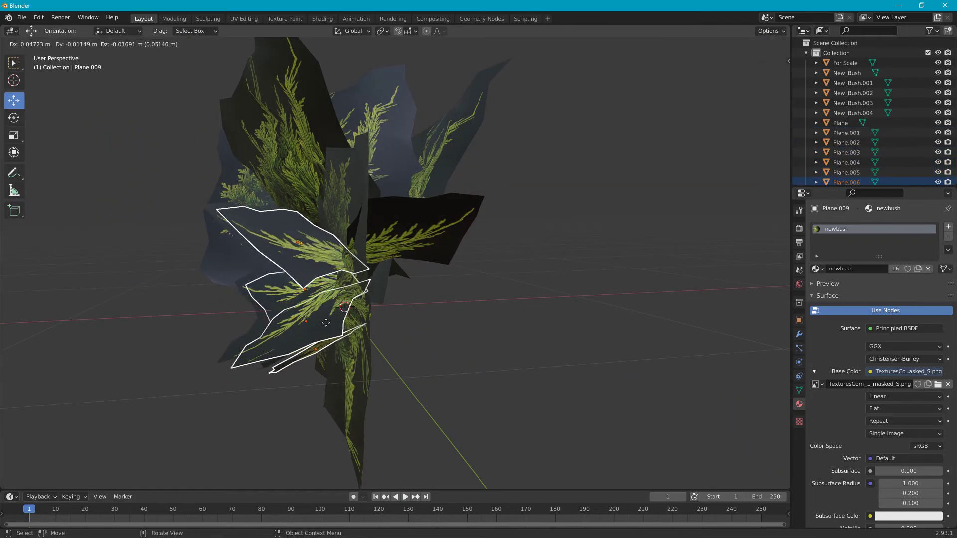
pyautogui.click(335, 200)
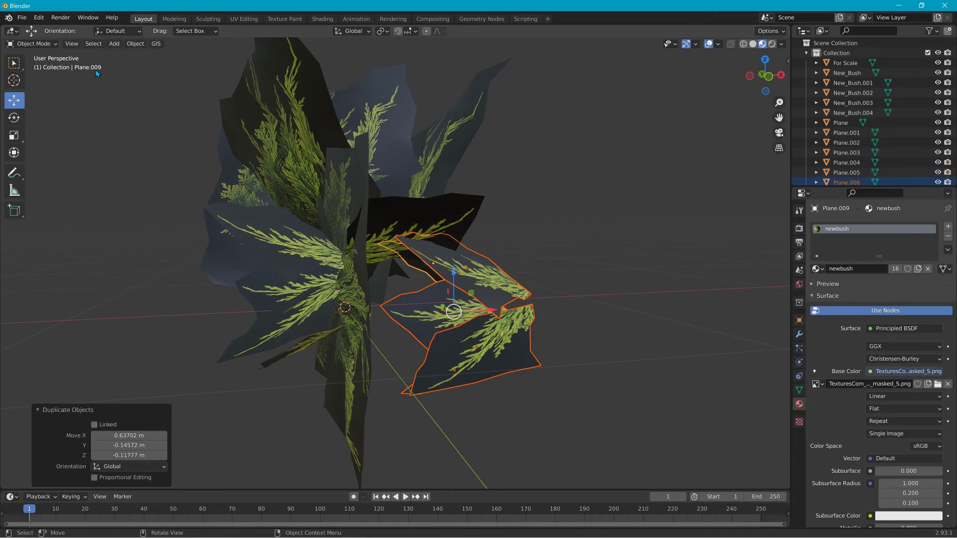
pyautogui.click(41, 43)
pyautogui.click(57, 67)
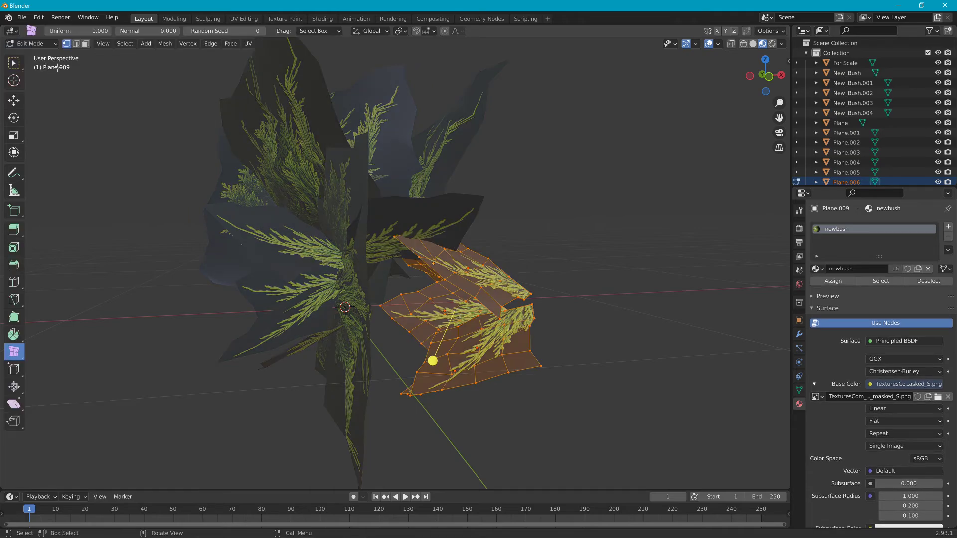
# - Try mirroring the copied planes' meshes along local X and along local Y, undoing each attempt
pyautogui.click(172, 45)
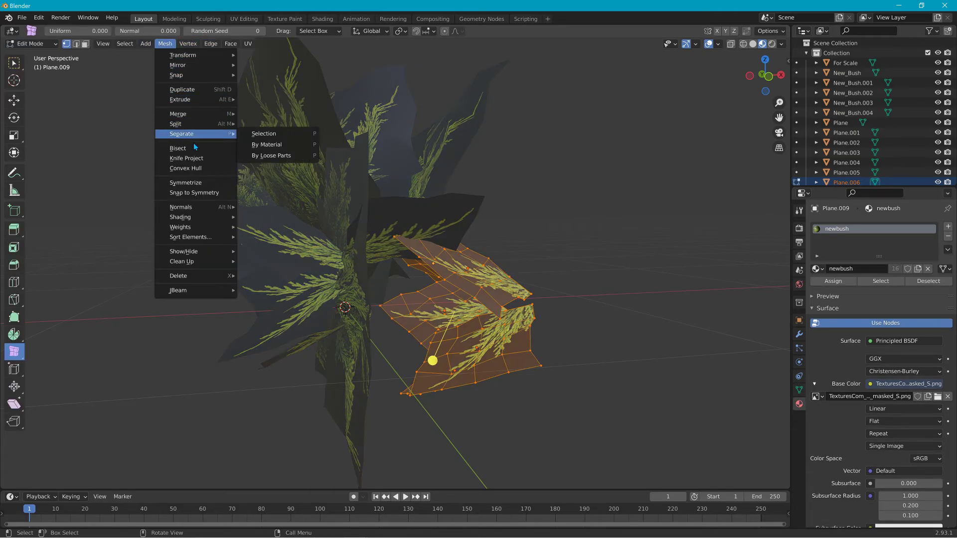
pyautogui.moveTo(203, 64)
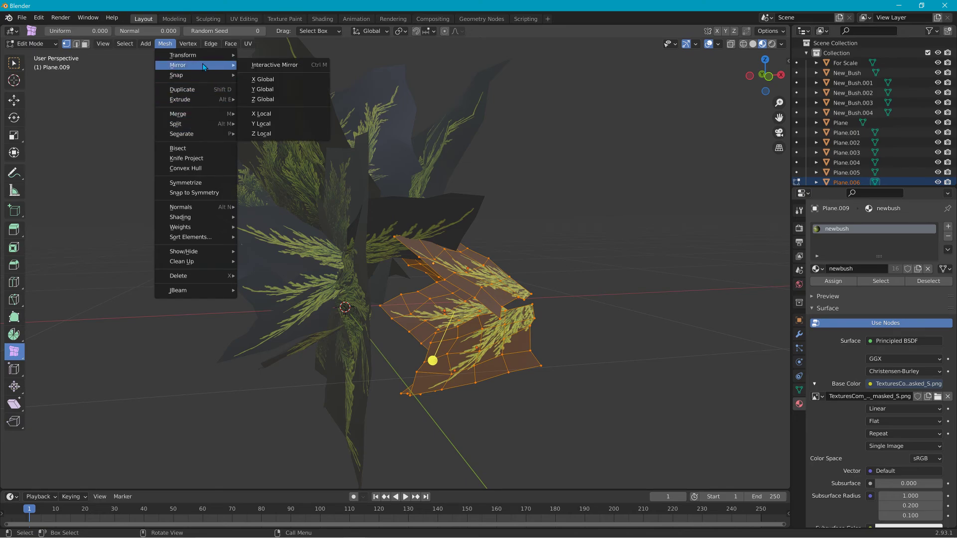
pyautogui.click(281, 114)
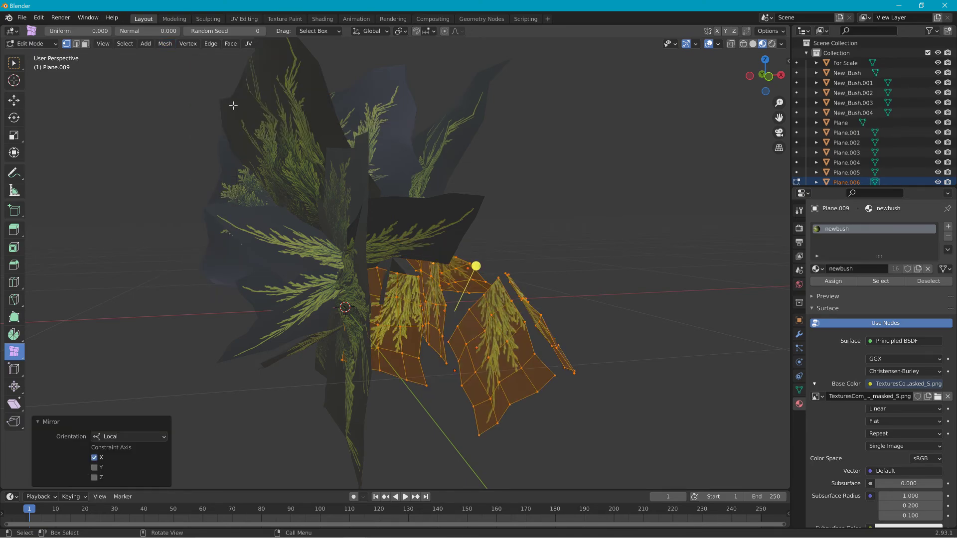
pyautogui.hotkey('ctrl', 'z')
pyautogui.click(167, 46)
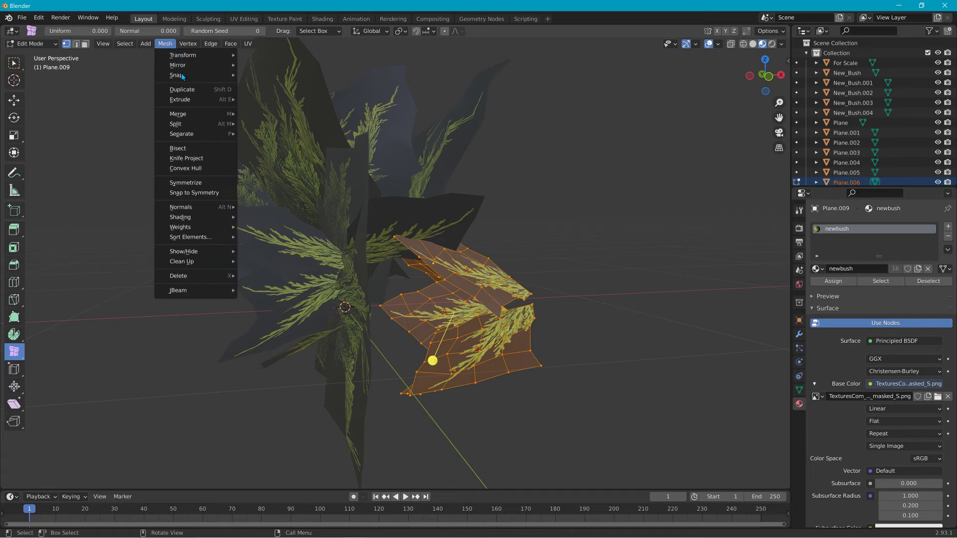
pyautogui.moveTo(216, 70)
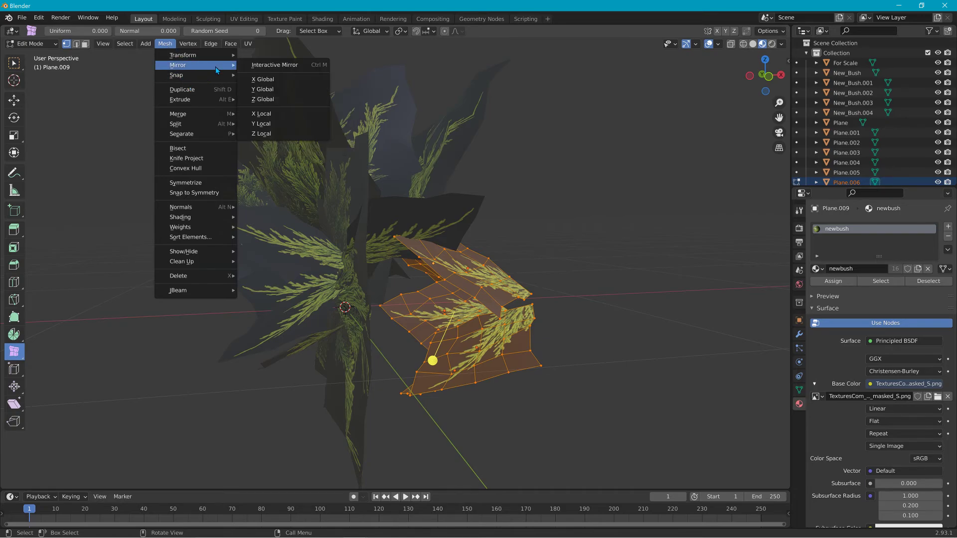
pyautogui.click(266, 124)
pyautogui.moveTo(424, 256); pyautogui.dragTo(405, 264, button='middle')
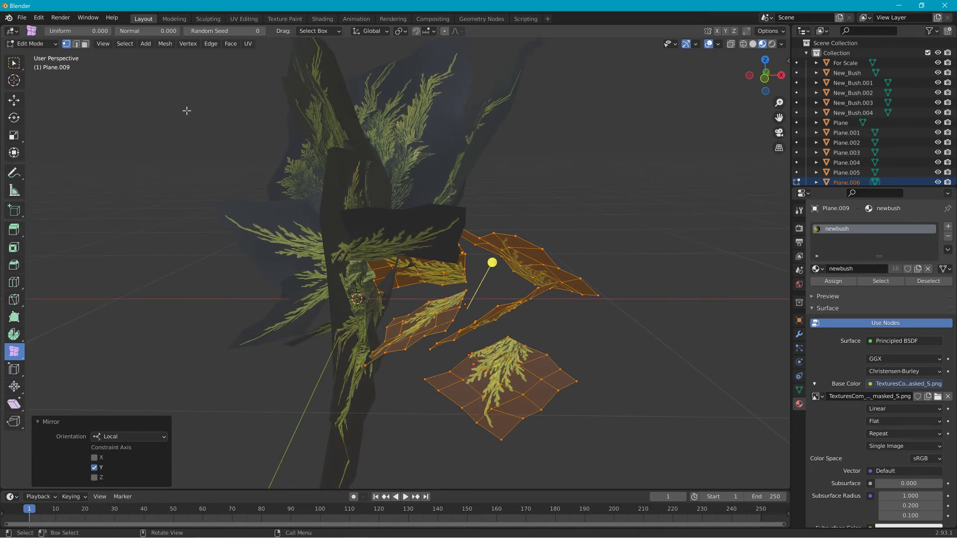
pyautogui.hotkey('ctrl', 'z')
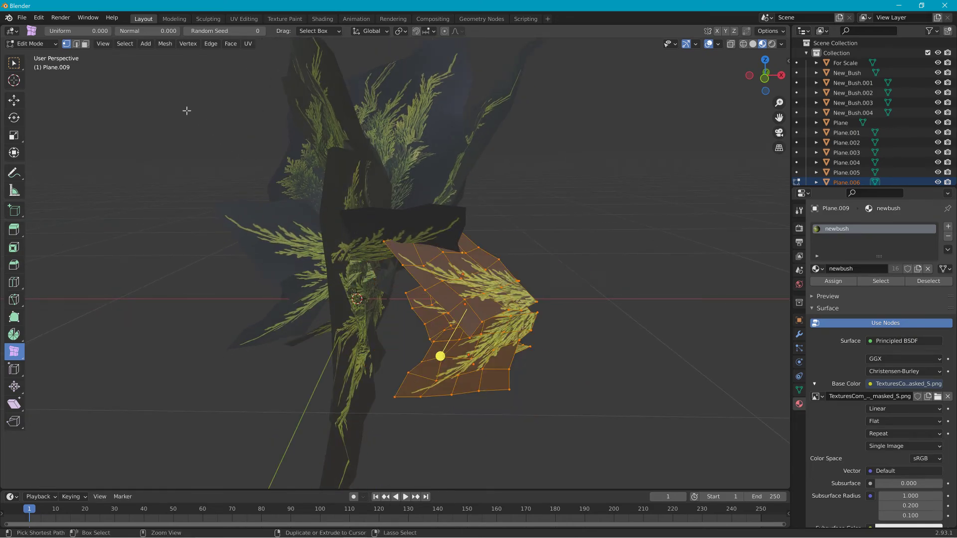
# - Try mirroring the copied planes' meshes along local Z and once more along local X, undoing both
pyautogui.click(164, 45)
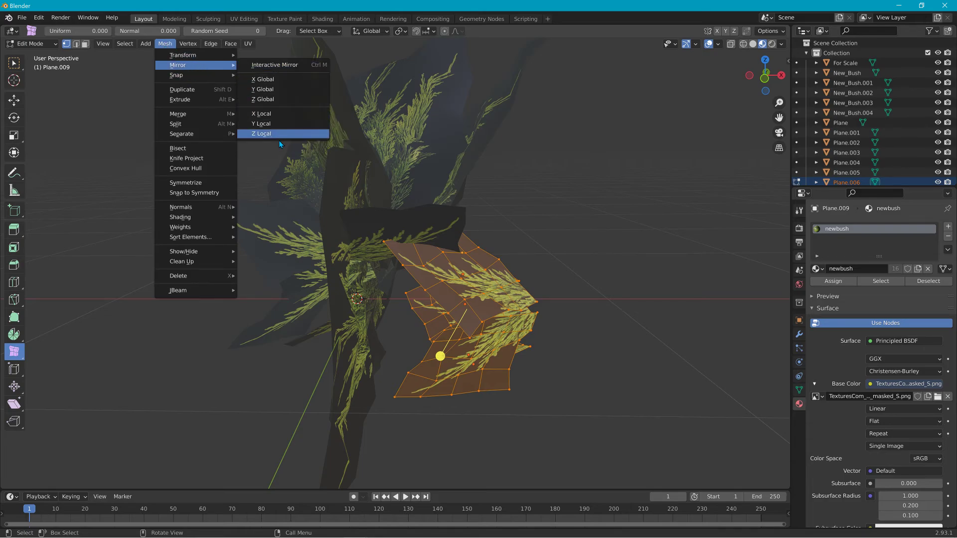
pyautogui.click(277, 134)
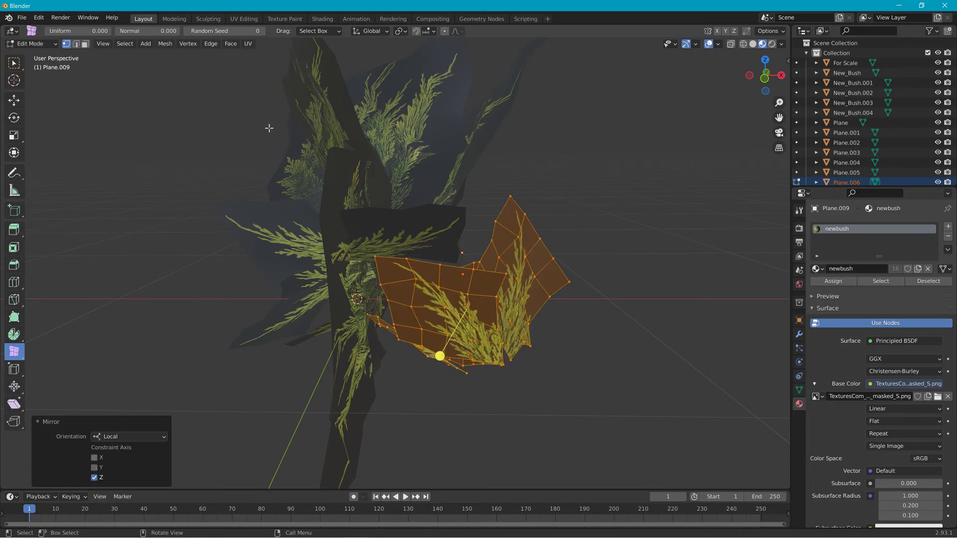
pyautogui.hotkey('ctrl', 'z')
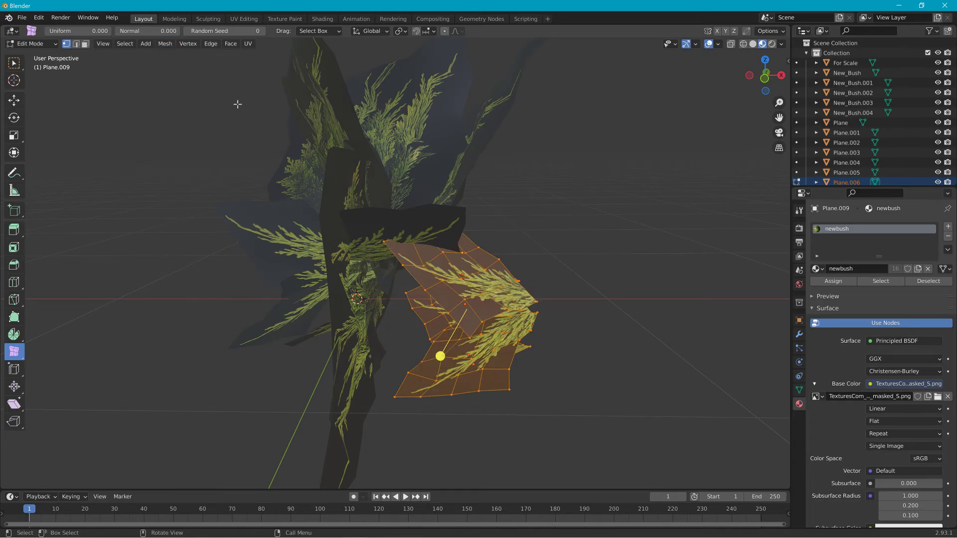
pyautogui.click(165, 46)
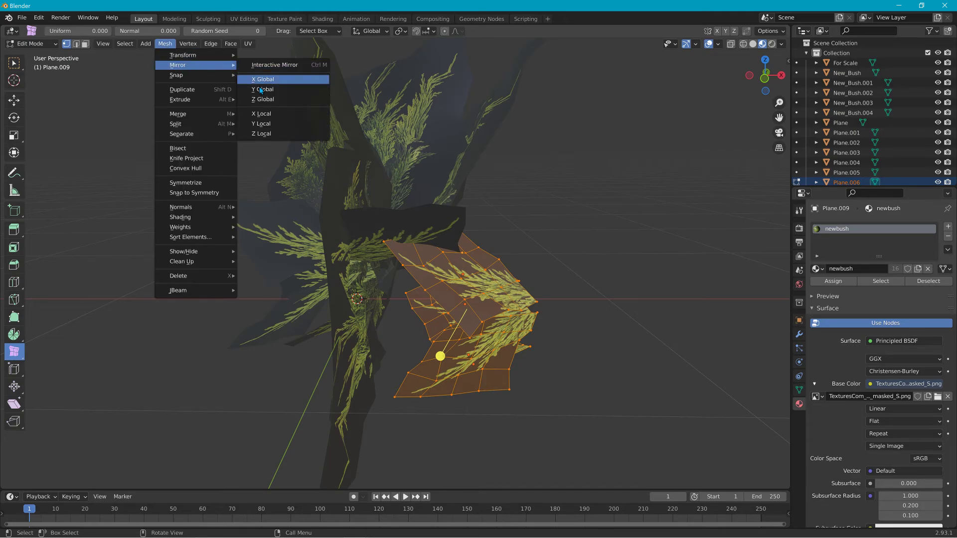
pyautogui.click(264, 114)
pyautogui.hotkey('ctrl', 'z')
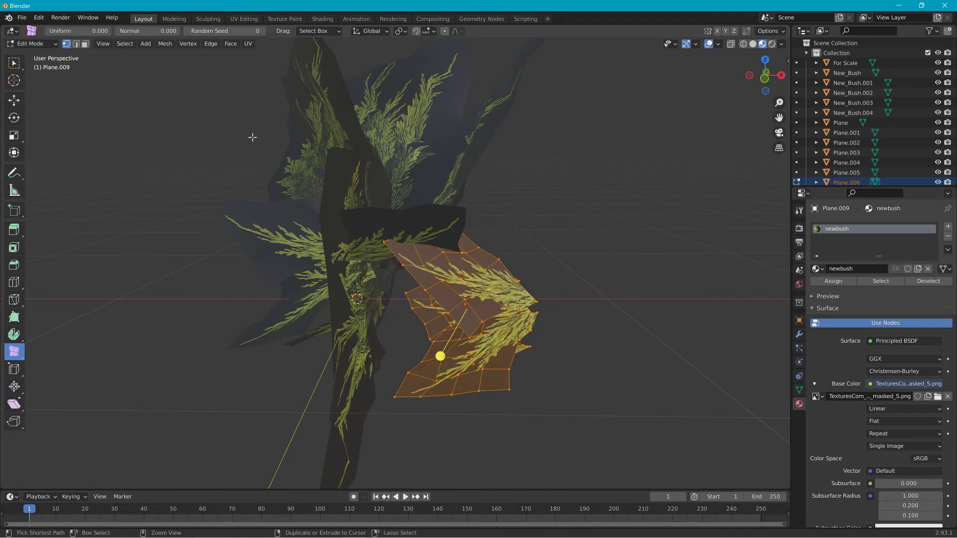
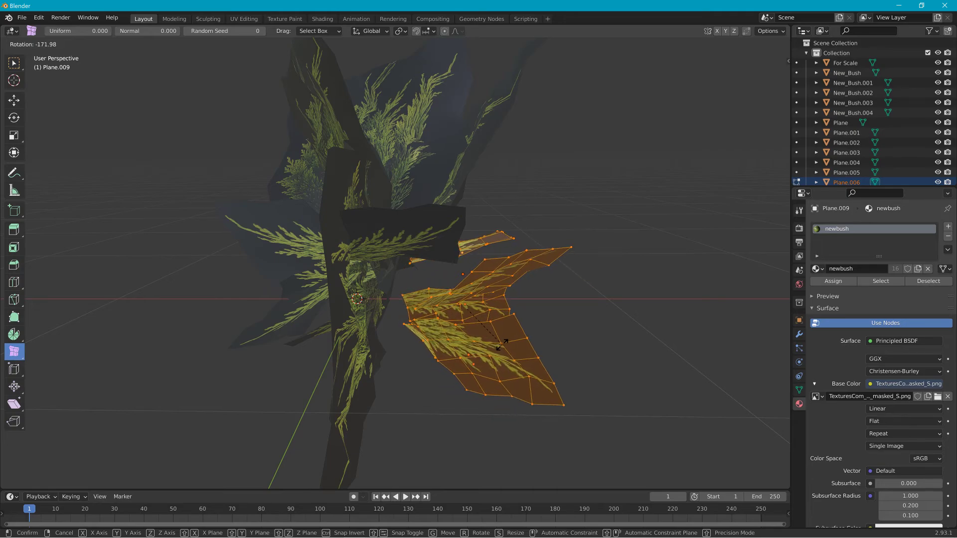
# - Rotate the copied planes' meshes about -172° in the view, move them about -0.233 m in X and 0.063 m in Z, and return to Object Mode
pyautogui.click(503, 345)
pyautogui.press('g')
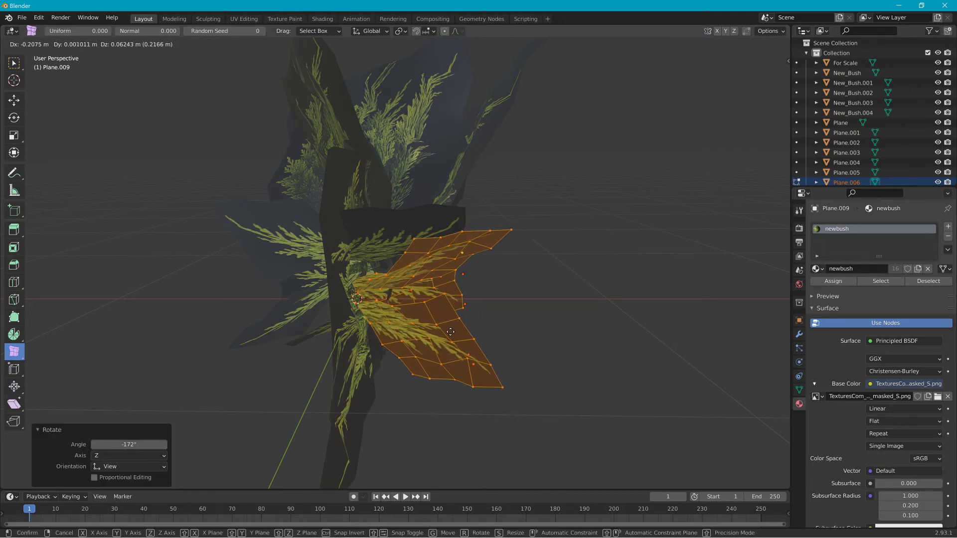
pyautogui.click(448, 331)
pyautogui.moveTo(442, 250); pyautogui.dragTo(430, 325, button='middle')
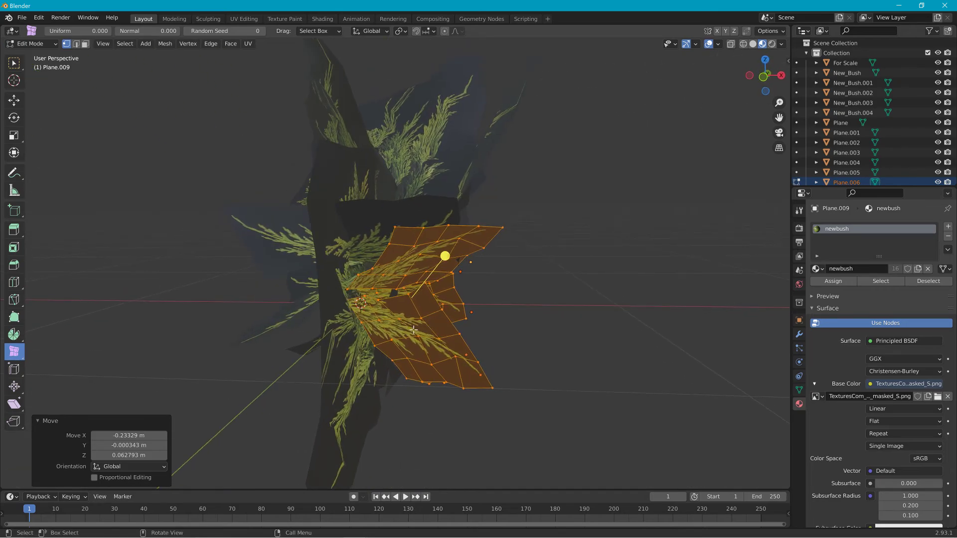
pyautogui.click(414, 330)
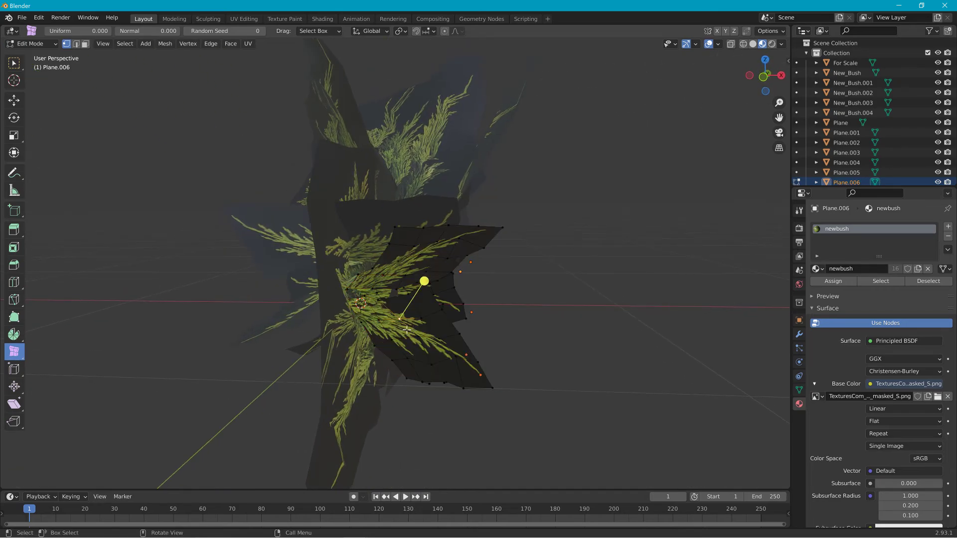
pyautogui.click(36, 56)
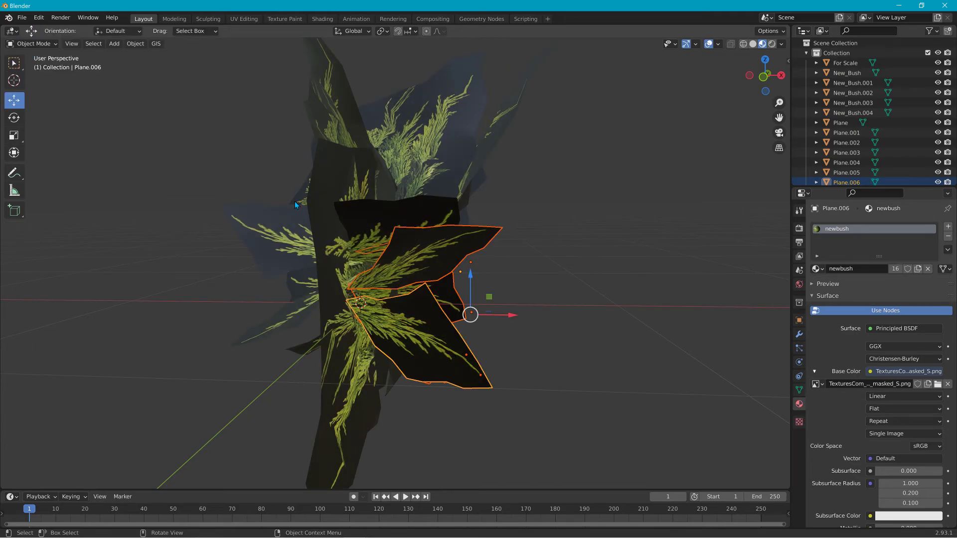
# - Move the copied small planes about -0.027 m along X, closer to the bush
pyautogui.press('g')
pyautogui.click(420, 332)
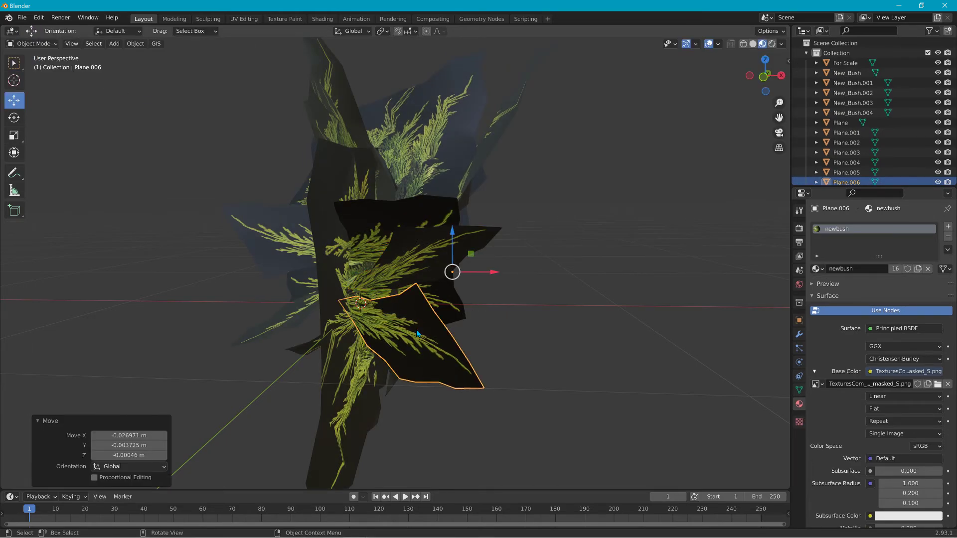
# - Duplicate the small planes of both sides together with New_Bush, moving the copies about 0.79 m in X, 0.15 m in Y and 0.32 m in Z
pyautogui.moveTo(417, 329); pyautogui.dragTo(363, 367, button='middle')
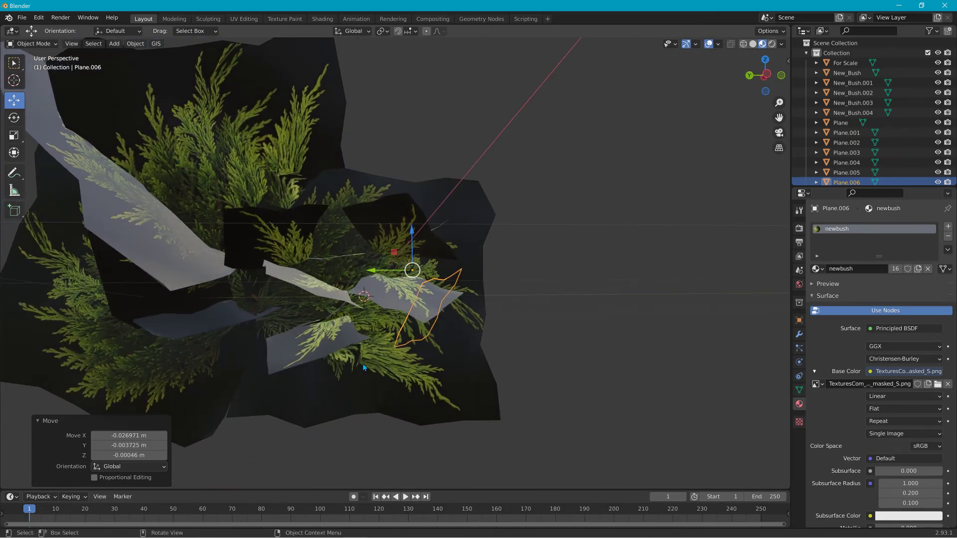
pyautogui.keyDown('shift'); pyautogui.click(331, 346); pyautogui.keyUp('shift')
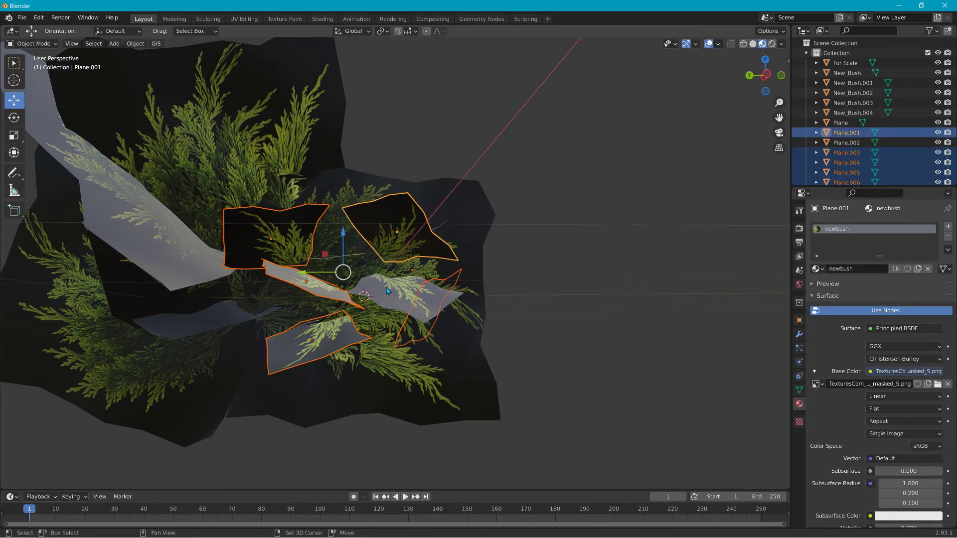
pyautogui.moveTo(441, 313); pyautogui.dragTo(291, 327, button='middle')
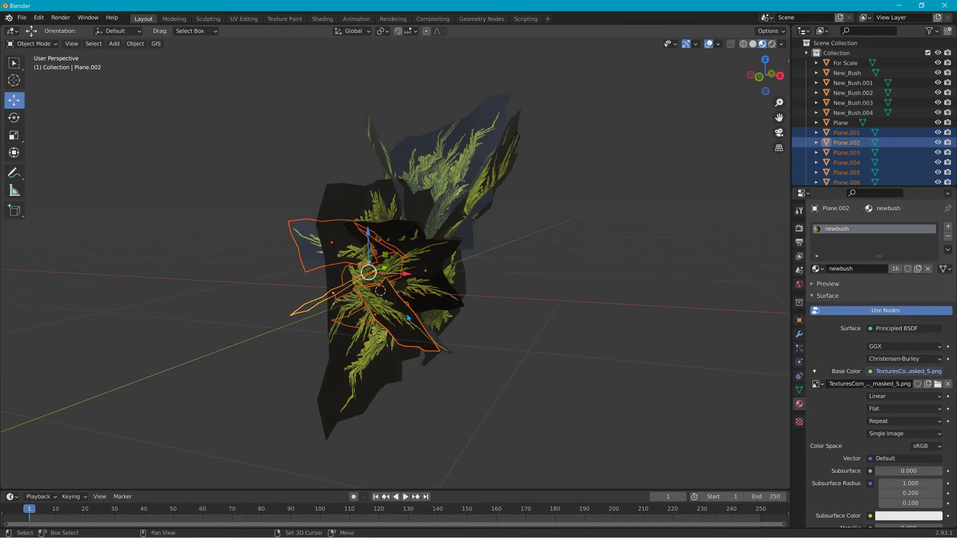
pyautogui.moveTo(406, 320); pyautogui.dragTo(382, 321, button='middle')
pyautogui.keyDown('shift'); pyautogui.click(461, 285); pyautogui.keyUp('shift')
pyautogui.keyDown('shift'); pyautogui.click(392, 246); pyautogui.keyUp('shift')
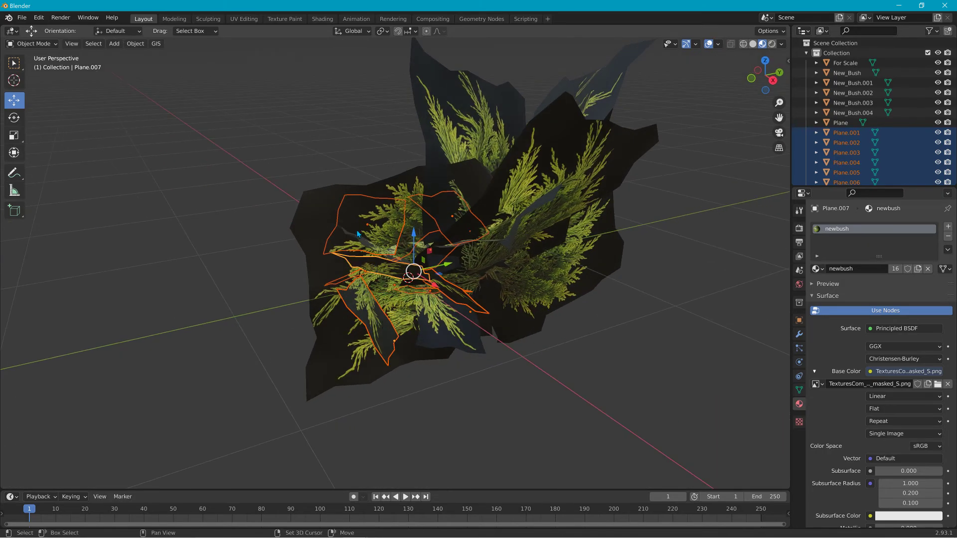
pyautogui.moveTo(341, 213); pyautogui.dragTo(405, 229, button='middle')
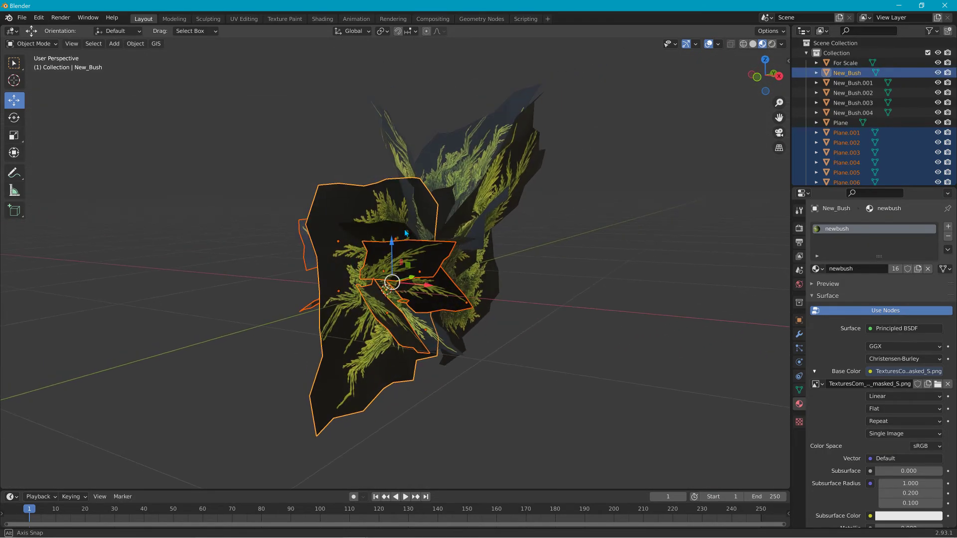
pyautogui.moveTo(457, 292); pyautogui.dragTo(248, 121, button='middle')
pyautogui.keyDown('shift'); pyautogui.click(459, 346); pyautogui.keyUp('shift')
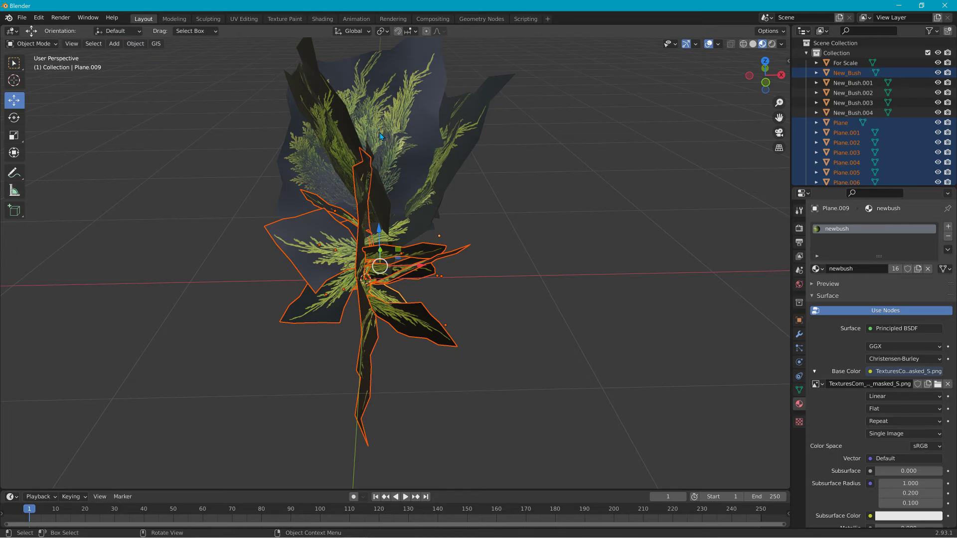
pyautogui.hotkey('shift', 'd')
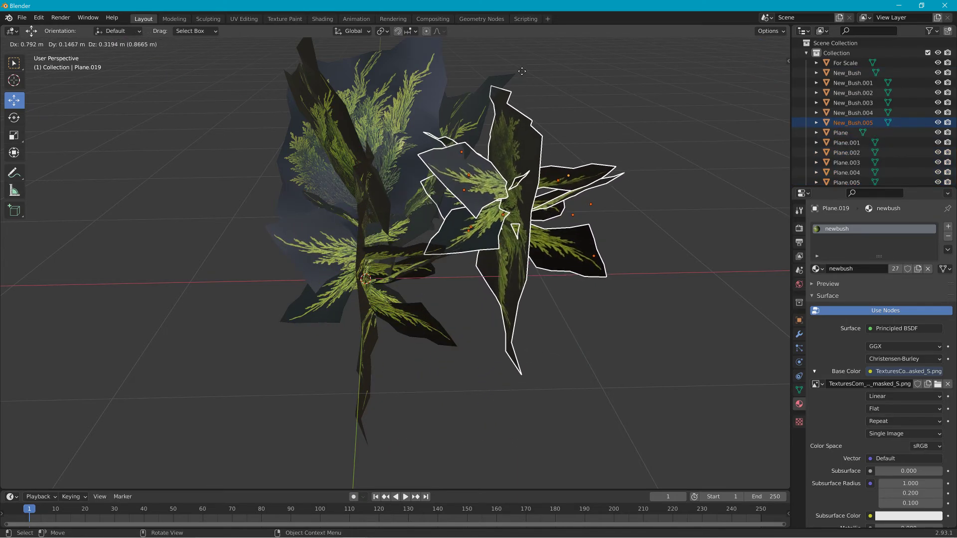
pyautogui.click(612, 190)
# - Move the copied cluster about -0.249 m in X, 0.5 m in Y and 0.187 m in Z, and rotate it about 49.4° in the view
pyautogui.moveTo(611, 188); pyautogui.dragTo(540, 254, button='middle')
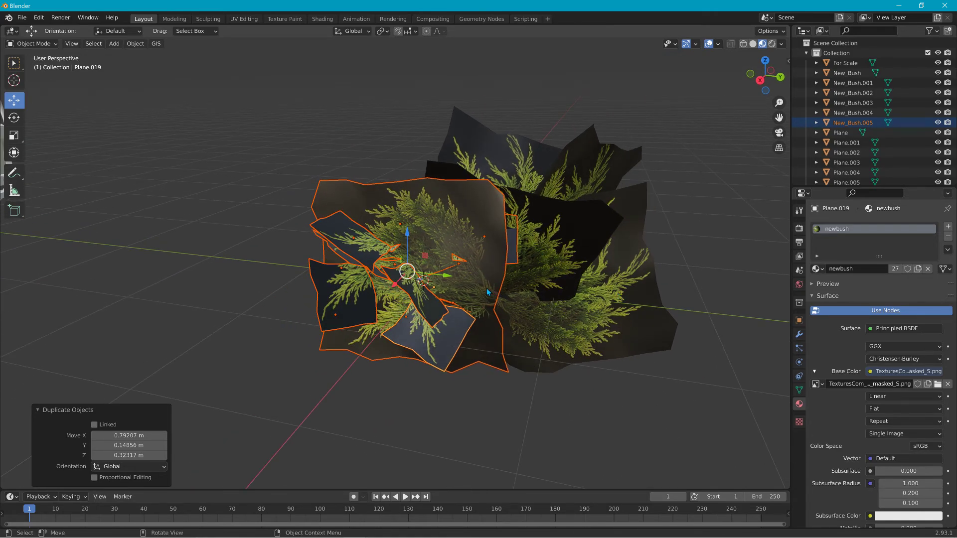
pyautogui.hotkey('shift', 'd')
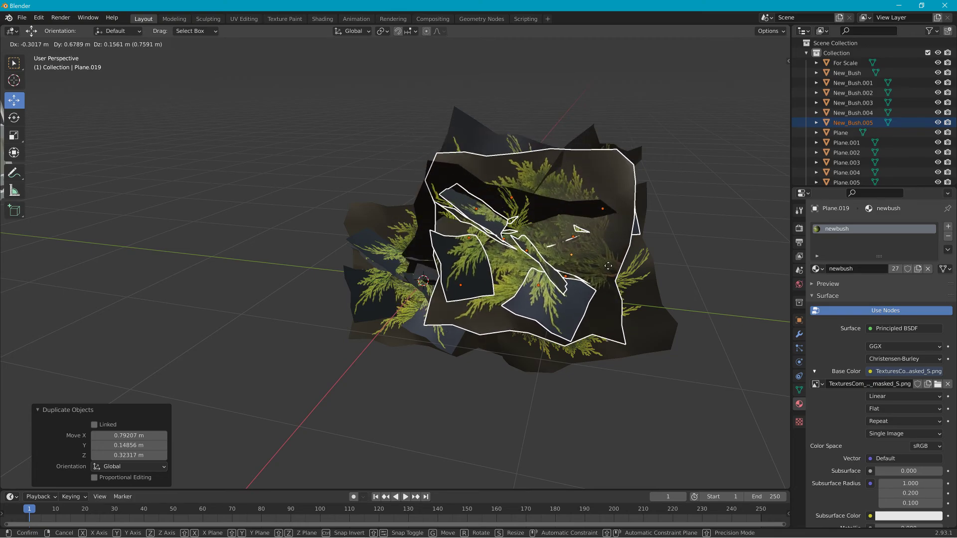
pyautogui.click(576, 256)
pyautogui.press('r')
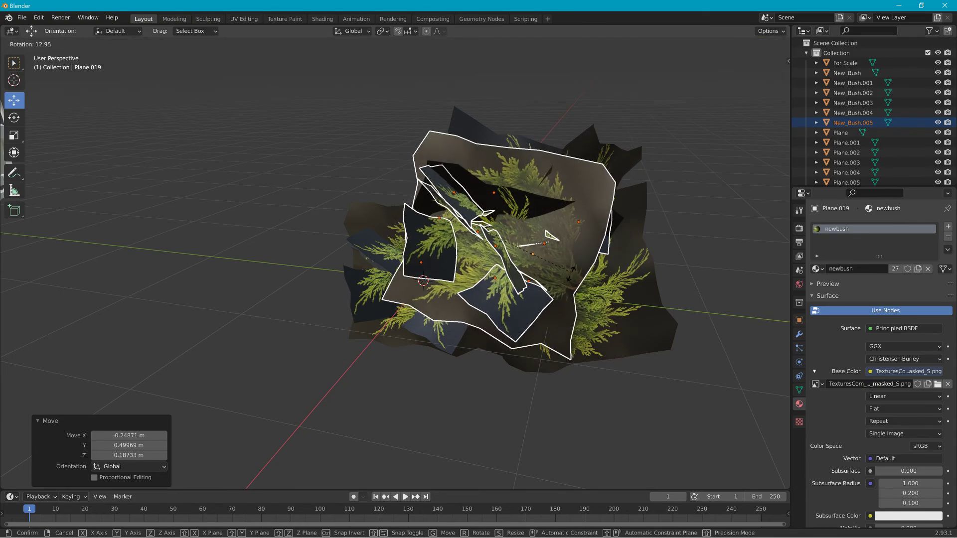
pyautogui.click(479, 304)
# - Move the rotated cluster about -0.71 m along global X into the bush
pyautogui.moveTo(480, 303); pyautogui.dragTo(576, 265, button='middle')
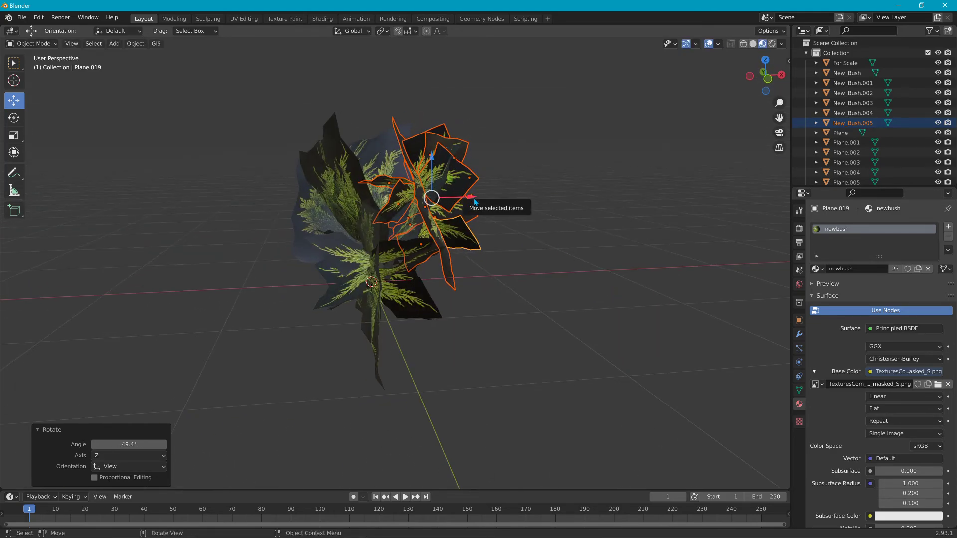
pyautogui.moveTo(473, 202); pyautogui.dragTo(396, 217)
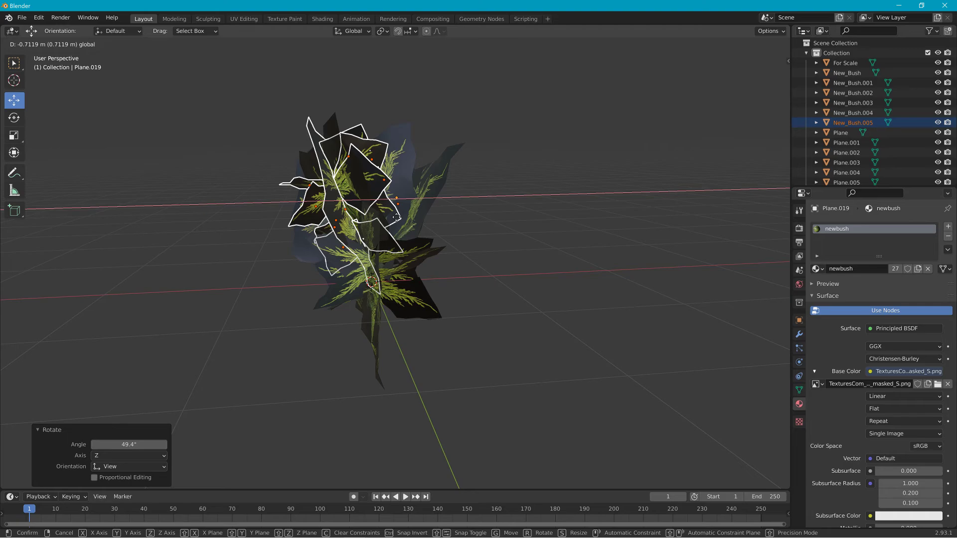
pyautogui.moveTo(369, 235); pyautogui.dragTo(484, 253, button='middle')
# - Delete the two large bush planes New_Bush.001 and New_Bush.003
pyautogui.click(541, 313)
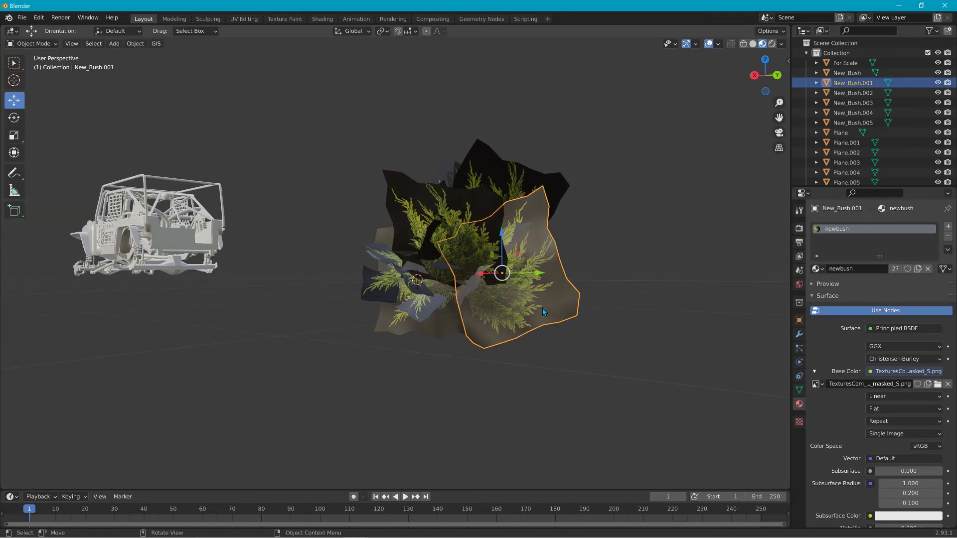
pyautogui.press('Delete')
pyautogui.moveTo(540, 304); pyautogui.dragTo(479, 283, button='middle')
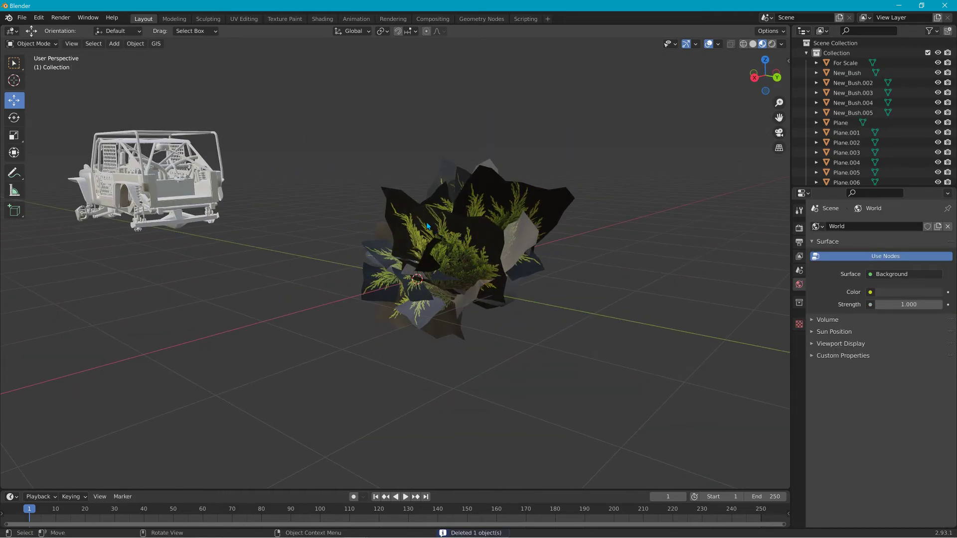
pyautogui.click(426, 225)
pyautogui.press('Delete')
# - Turn on X-ray, duplicate all the bush planes without the scale vehicle and rotate the copies about -76.3° in the view
pyautogui.moveTo(426, 222); pyautogui.dragTo(243, 223, button='middle')
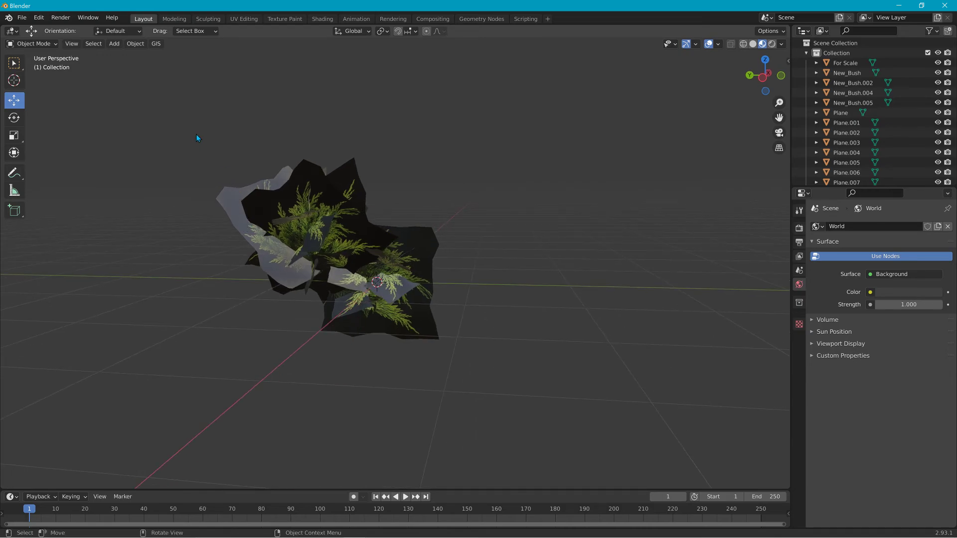
pyautogui.moveTo(196, 135); pyautogui.dragTo(494, 360)
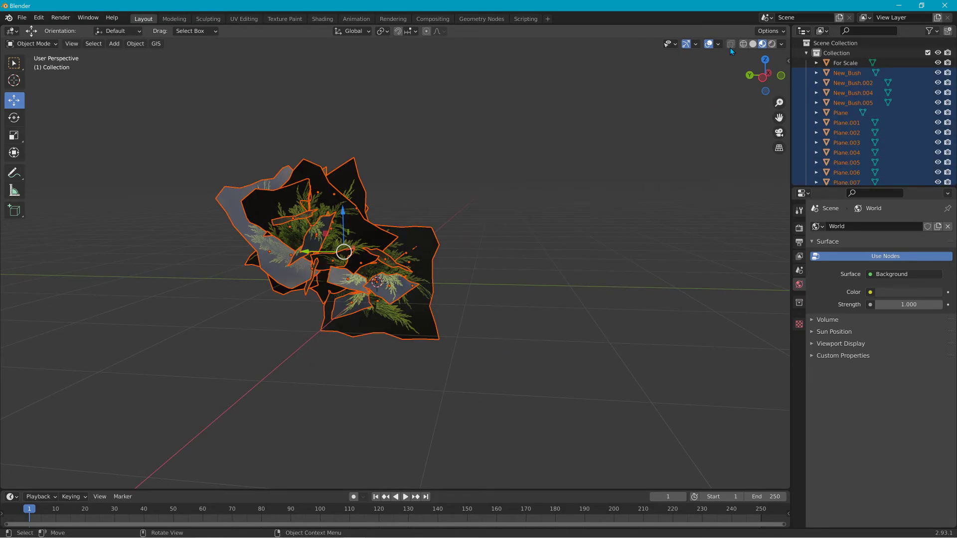
pyautogui.moveTo(323, 261); pyautogui.dragTo(696, 152, button='middle')
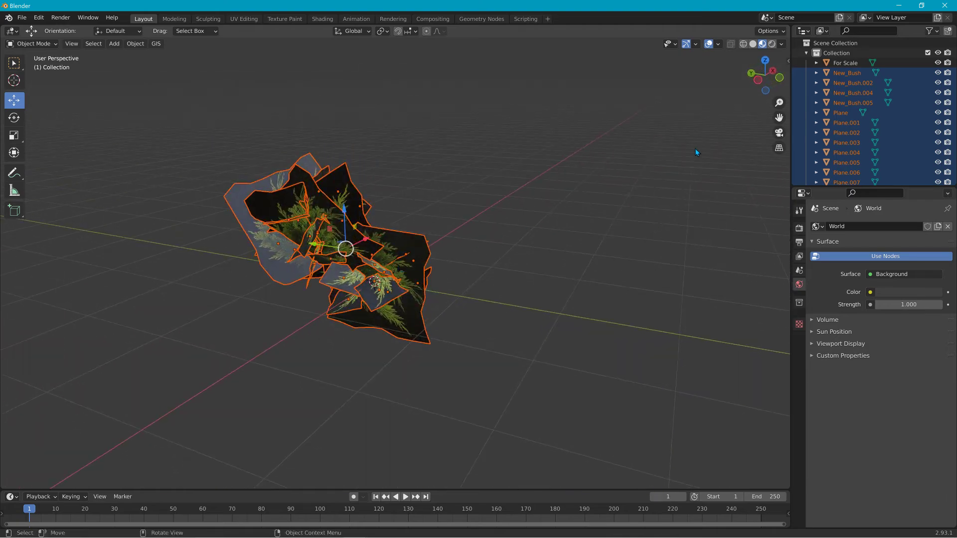
pyautogui.click(730, 46)
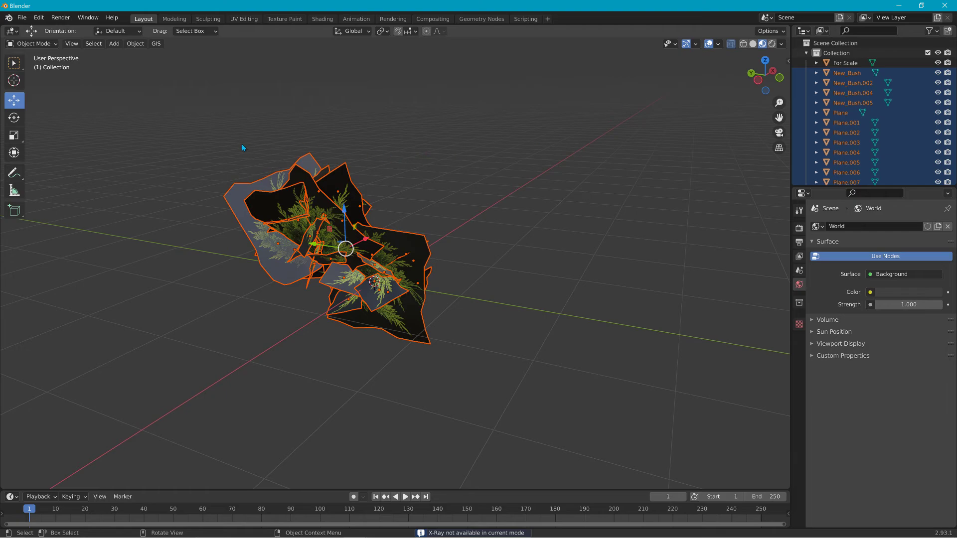
pyautogui.moveTo(165, 132); pyautogui.dragTo(491, 347)
pyautogui.hotkey('shift', 'd')
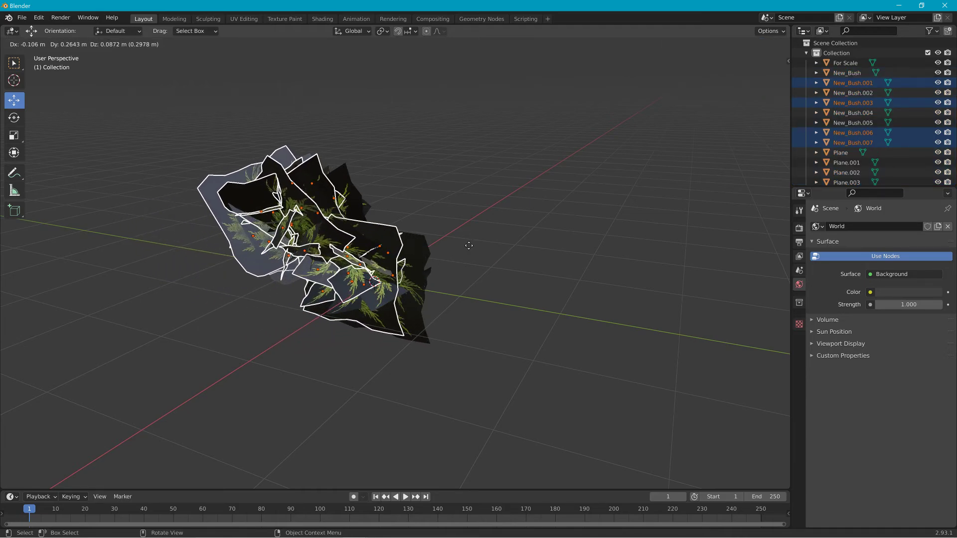
pyautogui.press('r')
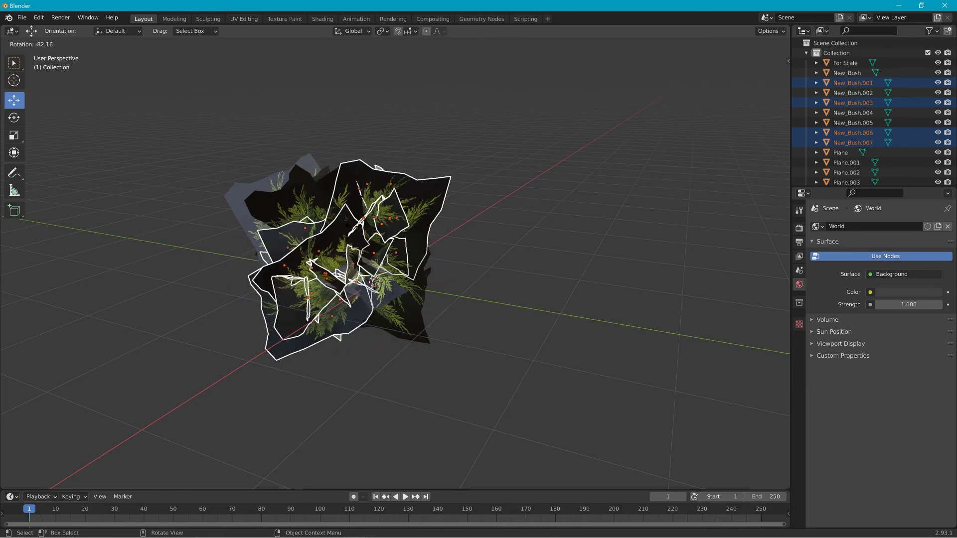
pyautogui.click(371, 302)
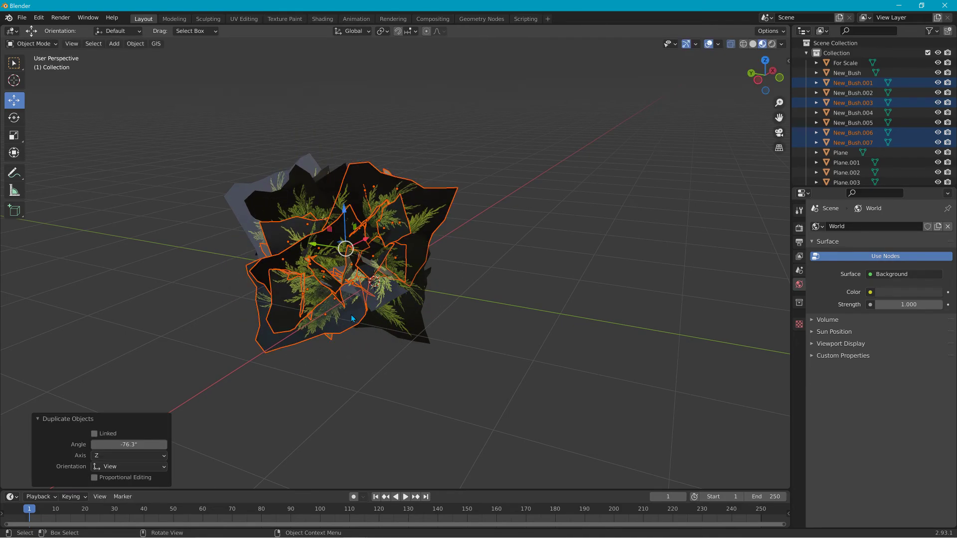
# - Examine the filled-out bush from several sides
pyautogui.scroll(4, 371, 301)
pyautogui.moveTo(371, 302)
pyautogui.mouseDown(button='middle')
pyautogui.moveTo(588, 286)
pyautogui.moveTo(558, 280)
pyautogui.moveTo(500, 287)
pyautogui.moveTo(701, 286)
pyautogui.moveTo(529, 305)
pyautogui.moveTo(429, 292)
pyautogui.moveTo(247, 303)
pyautogui.moveTo(459, 312)
pyautogui.moveTo(587, 300)
pyautogui.moveTo(379, 299)
pyautogui.mouseUp(button='middle')
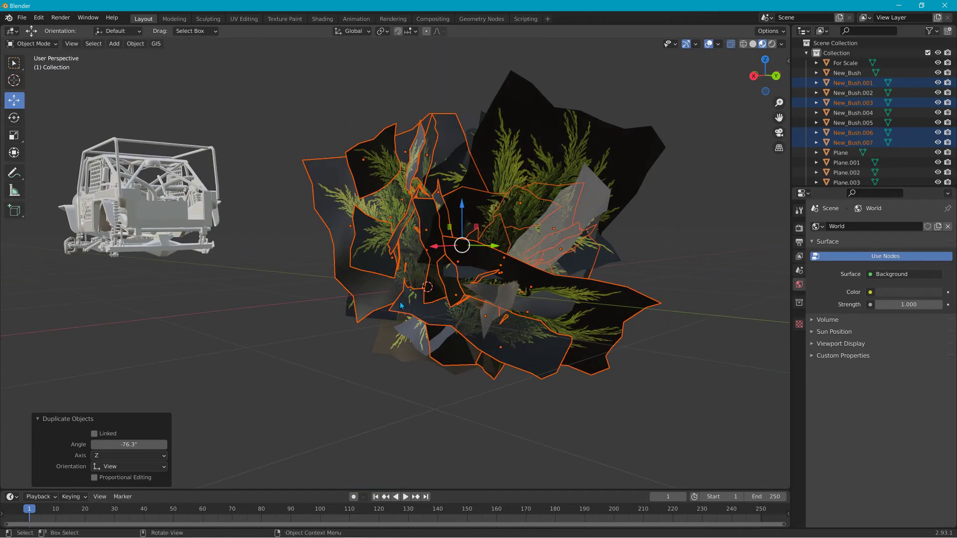
pyautogui.click(292, 305)
pyautogui.moveTo(288, 295)
pyautogui.mouseDown(button='middle')
pyautogui.moveTo(366, 304)
pyautogui.moveTo(289, 298)
pyautogui.moveTo(158, 309)
pyautogui.moveTo(352, 308)
pyautogui.moveTo(255, 298)
pyautogui.moveTo(348, 317)
pyautogui.moveTo(307, 303)
pyautogui.moveTo(262, 312)
pyautogui.moveTo(304, 296)
pyautogui.mouseUp(button='middle')
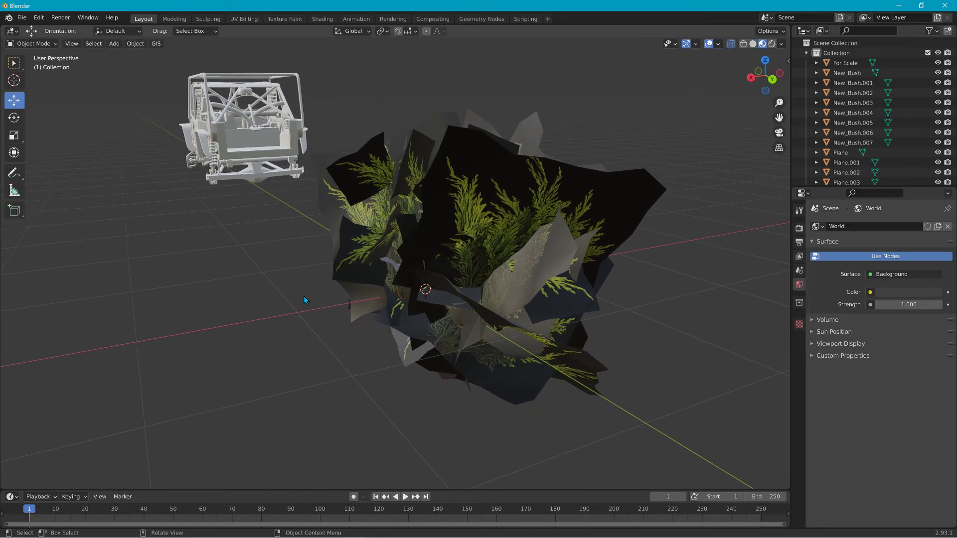
pyautogui.click(459, 208)
pyautogui.moveTo(459, 208); pyautogui.dragTo(561, 214, button='middle')
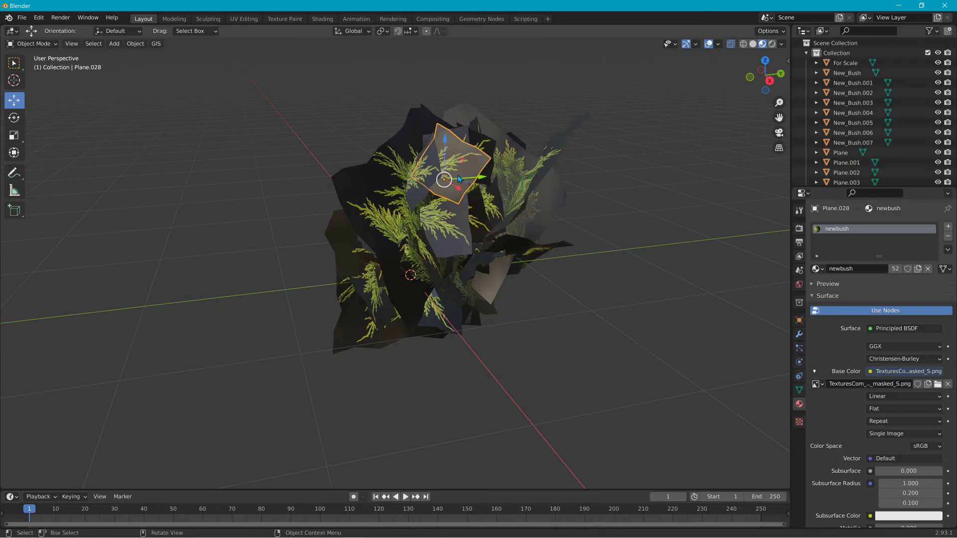
pyautogui.moveTo(458, 175); pyautogui.dragTo(409, 176, button='middle')
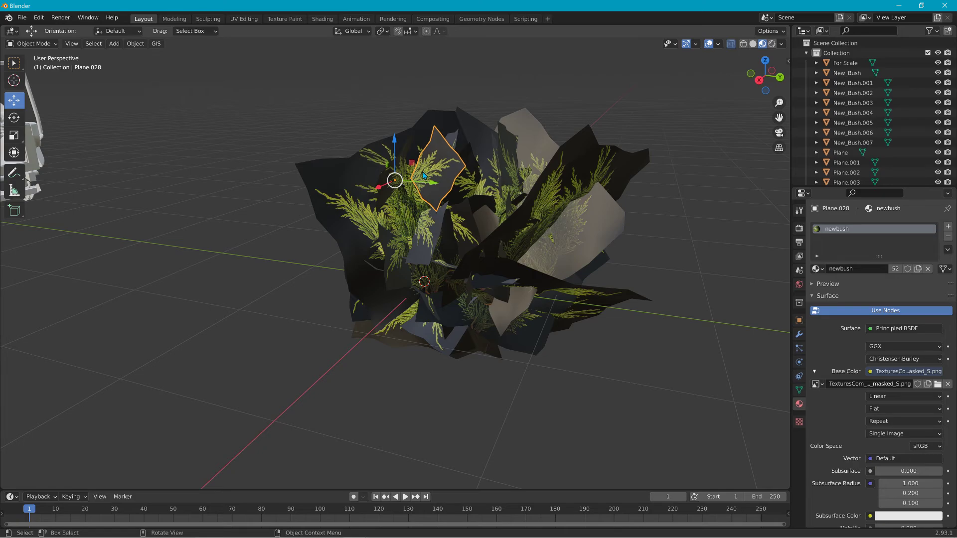
# - Restore the selection of the rotated copies and duplicate them about -0.19 m in X, 0.31 m in Y and 0.14 m in Z
pyautogui.hotkey('ctrl', 'z')
pyautogui.hotkey('ctrl', 'z')
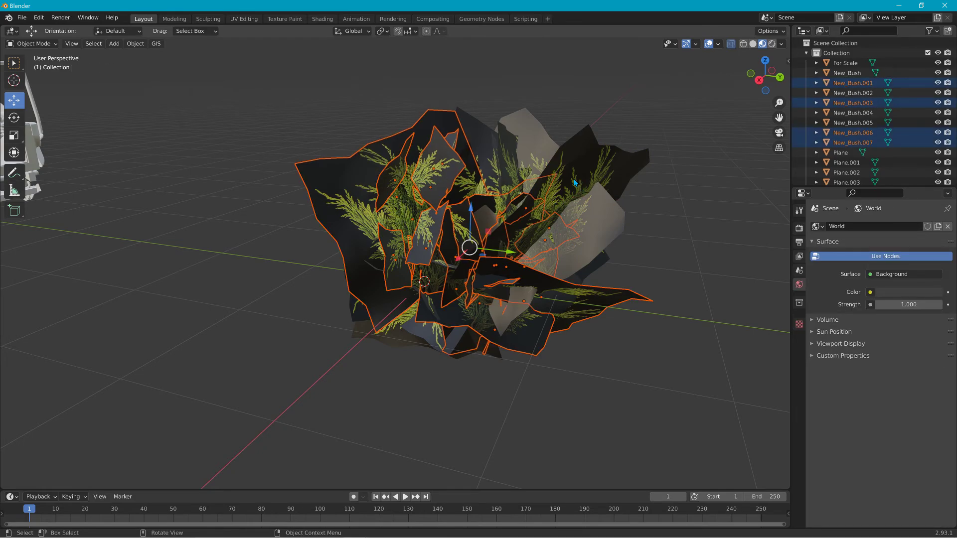
pyautogui.hotkey('shift', 'd')
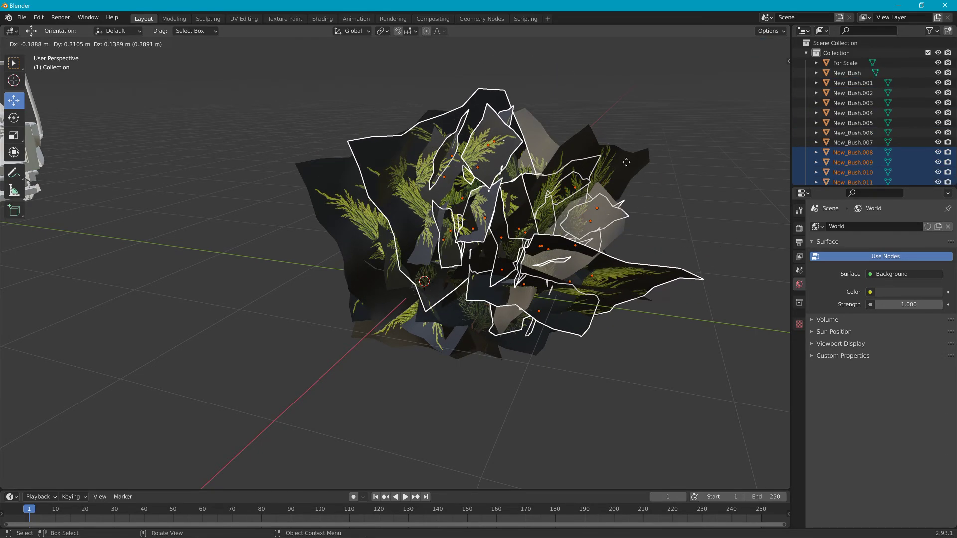
pyautogui.click(630, 181)
# - Delete the large plane New_Bush.004 at the outer side of the bush
pyautogui.click(620, 176)
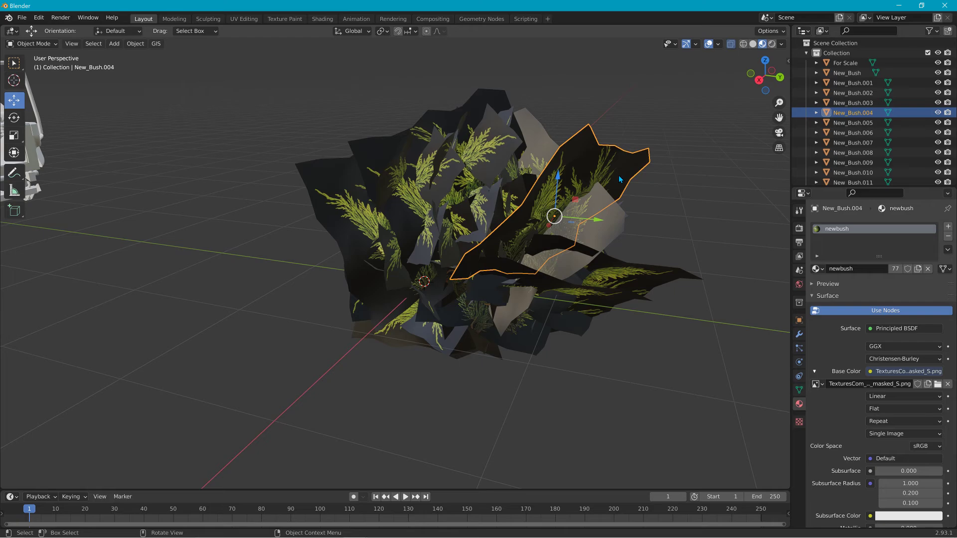
pyautogui.press('Delete')
# - Duplicate the planes Plane.042 to Plane.062, leaving the copies in their original place
pyautogui.scroll(-3, 851, 133)
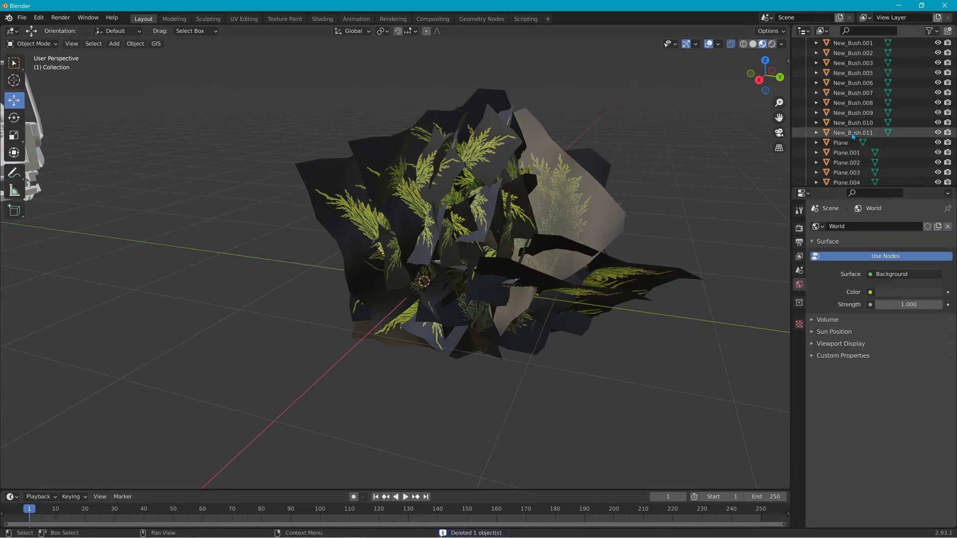
pyautogui.scroll(-10, 863, 139)
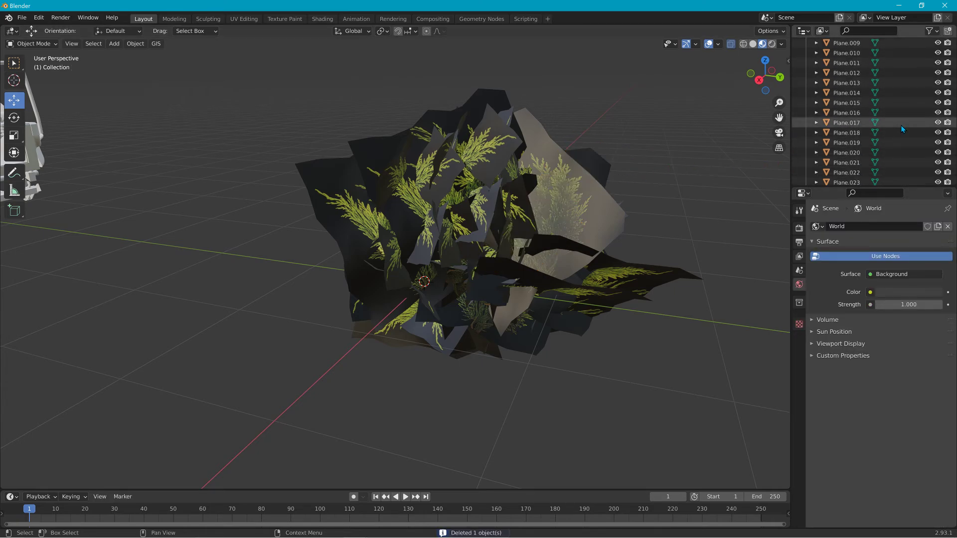
pyautogui.scroll(-12, 890, 155)
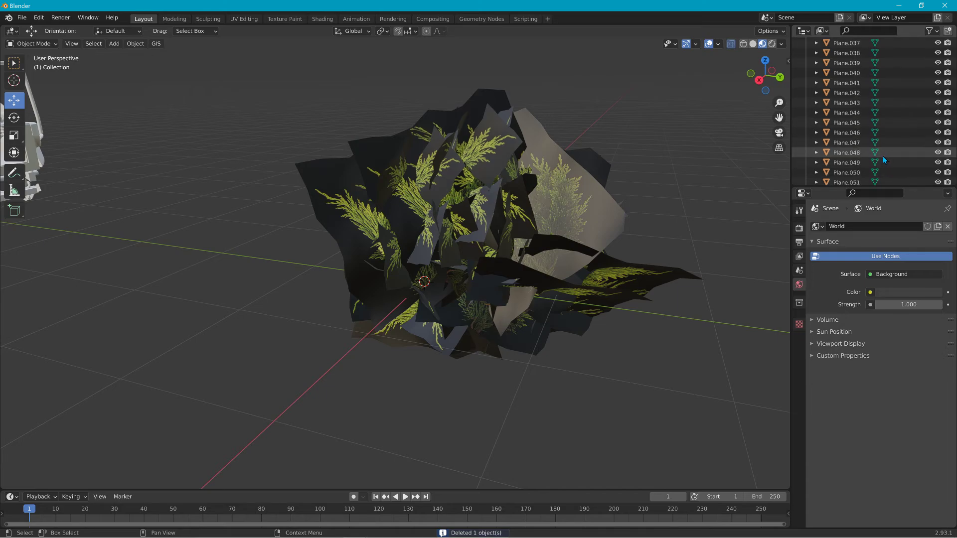
pyautogui.scroll(-2, 884, 155)
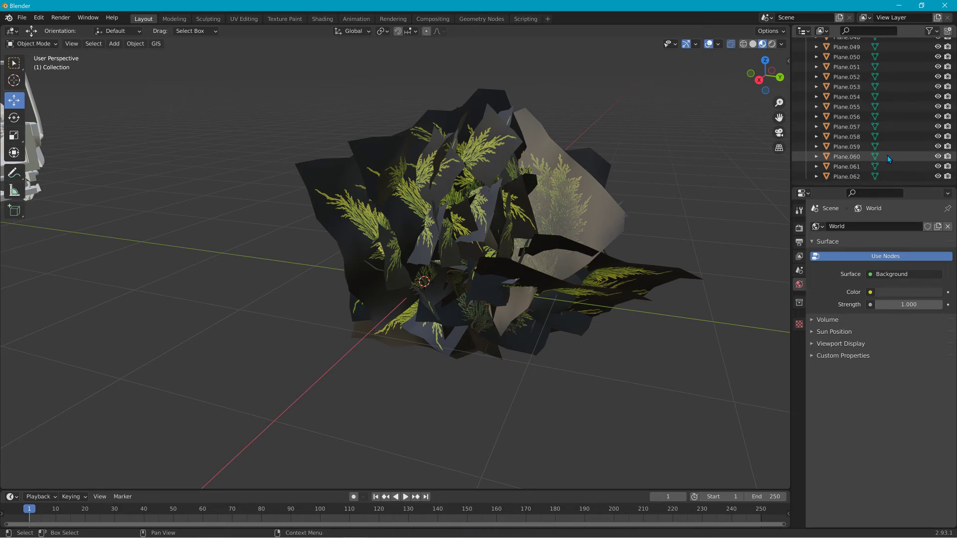
pyautogui.click(845, 178)
pyautogui.scroll(1, 817, 157)
pyautogui.scroll(4, 817, 157)
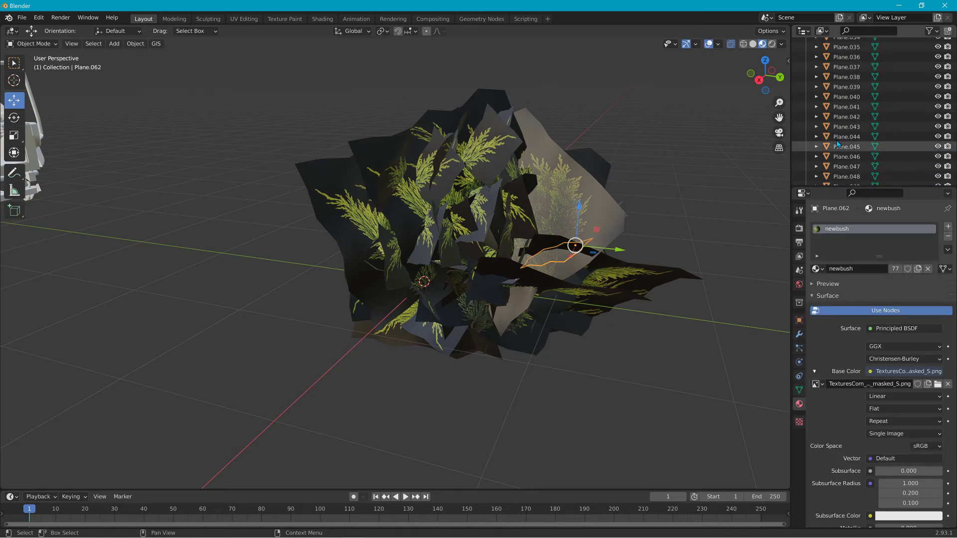
pyautogui.keyDown('shift'); pyautogui.click(846, 118); pyautogui.keyUp('shift')
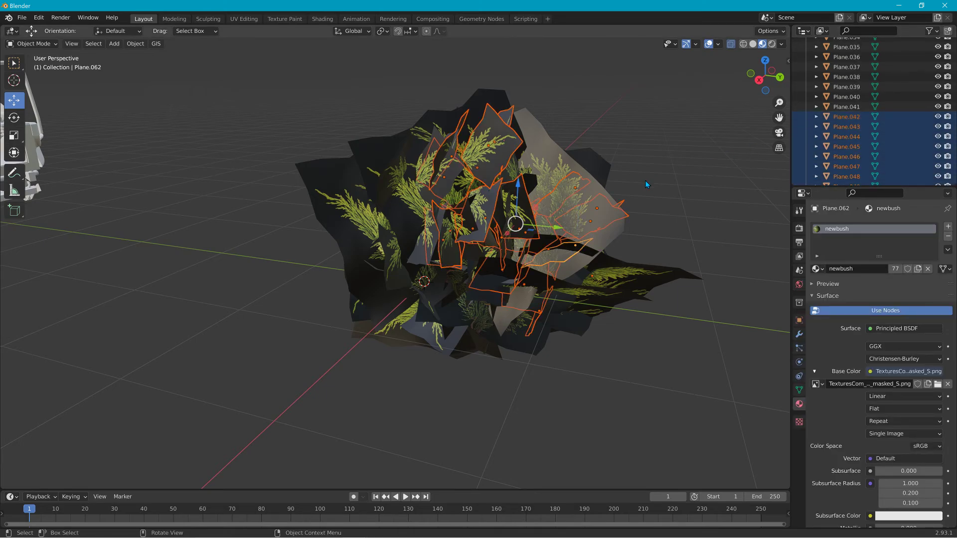
pyautogui.moveTo(645, 180)
pyautogui.mouseDown(button='middle')
pyautogui.moveTo(755, 163)
pyautogui.moveTo(646, 164)
pyautogui.mouseUp(button='middle')
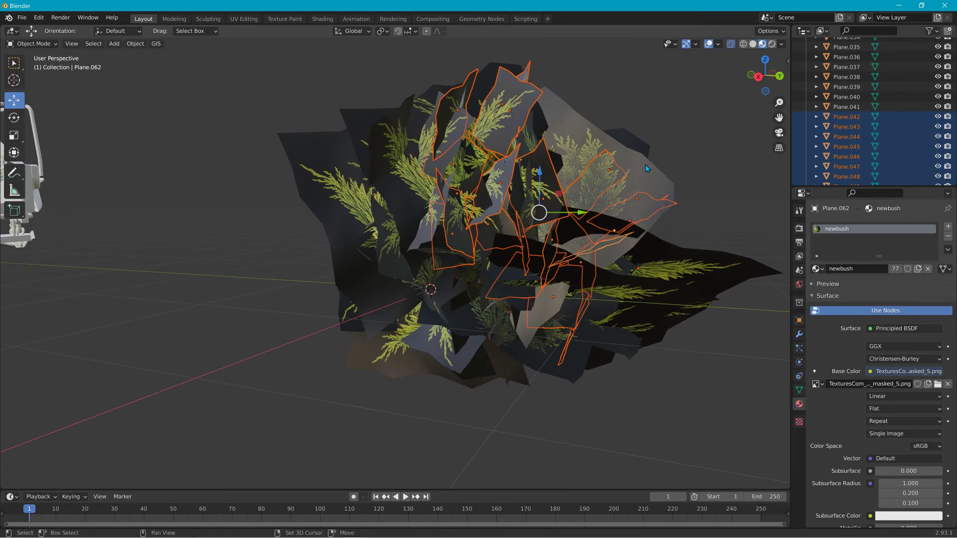
pyautogui.hotkey('shift', 'd')
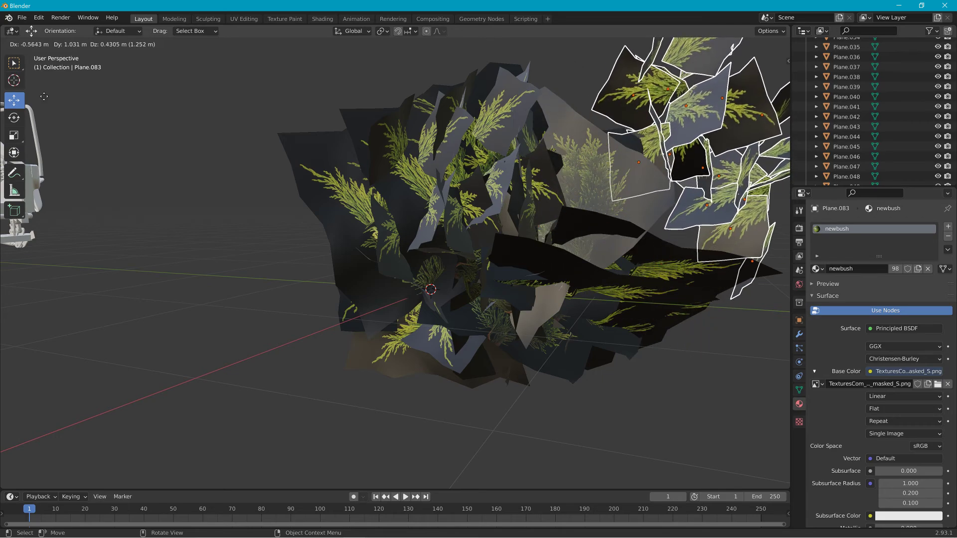
pyautogui.press('Escape')
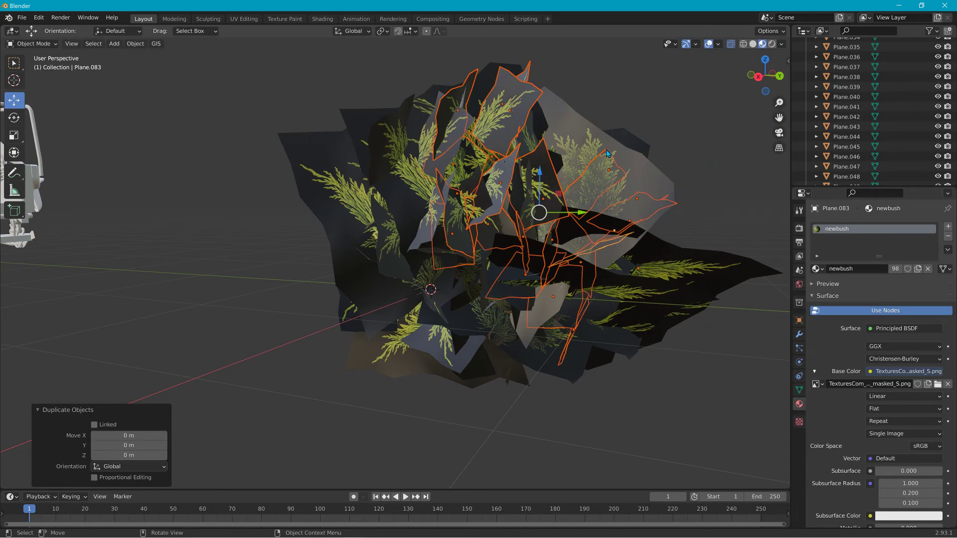
# - Enlarge the object list and select only the copied planes Plane.064 to Plane.083
pyautogui.keyDown('shift'); pyautogui.click(588, 150); pyautogui.keyUp('shift')
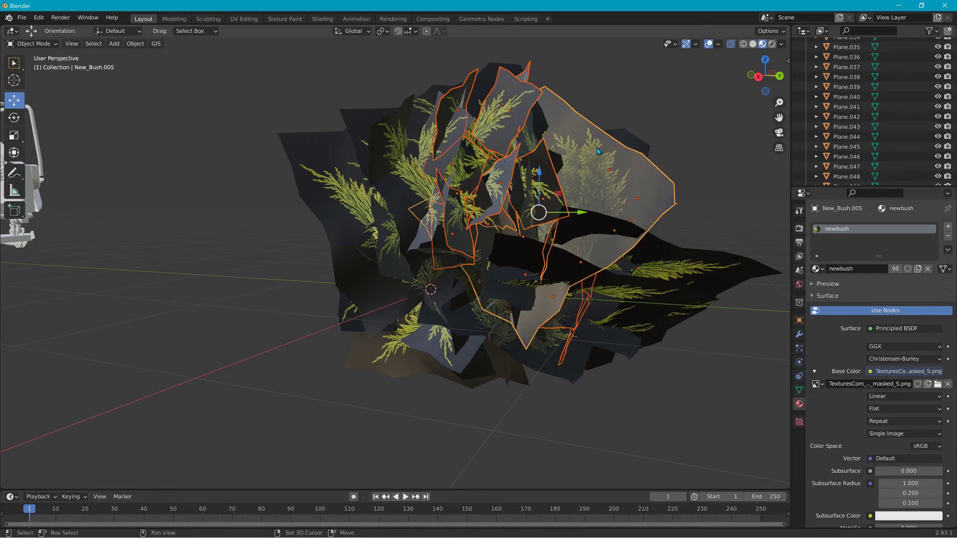
pyautogui.moveTo(596, 147); pyautogui.dragTo(593, 167, button='middle')
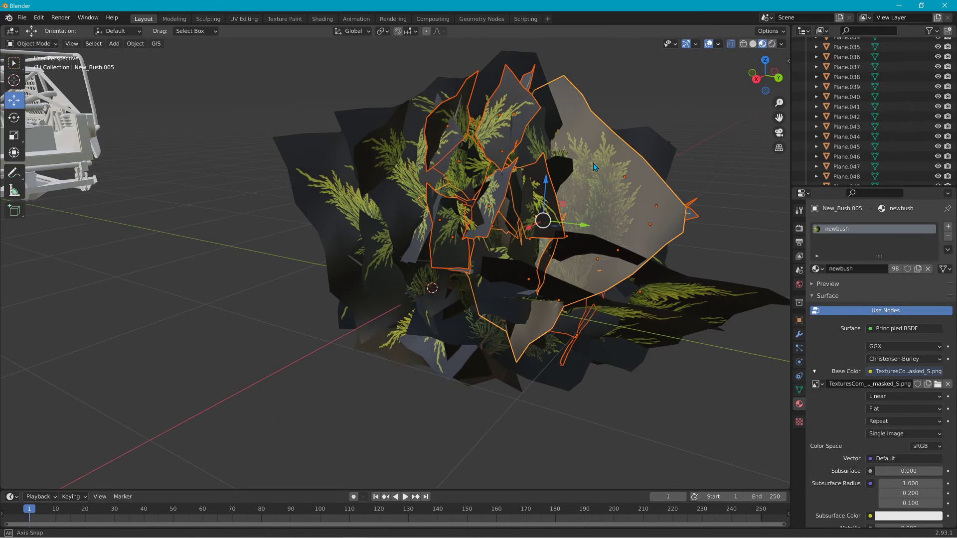
pyautogui.keyDown('shift'); pyautogui.click(593, 168); pyautogui.keyUp('shift')
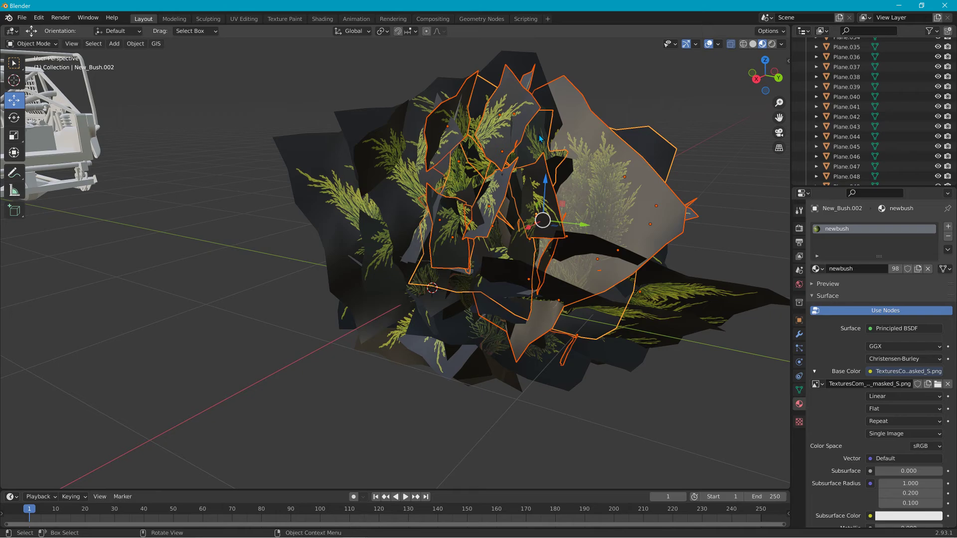
pyautogui.scroll(-15, 861, 165)
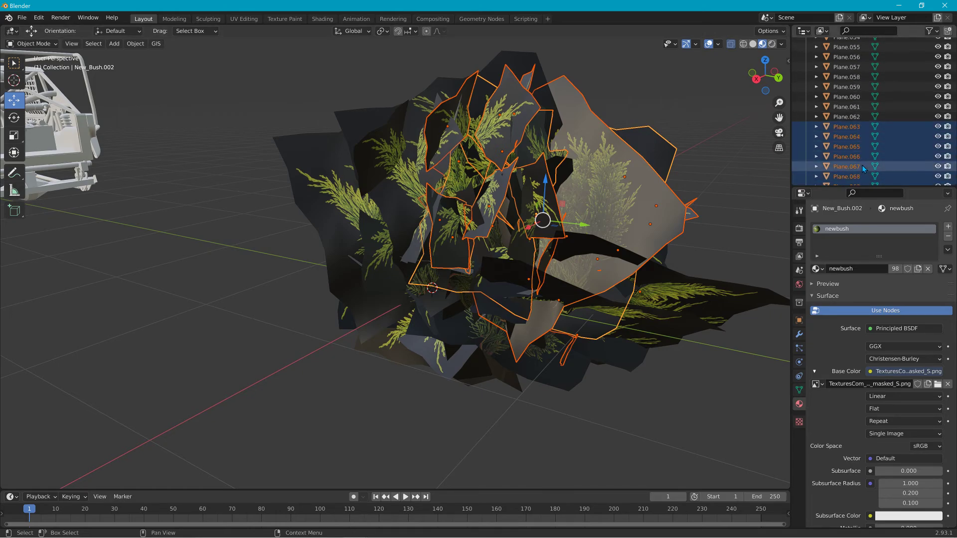
pyautogui.moveTo(853, 191); pyautogui.dragTo(853, 348)
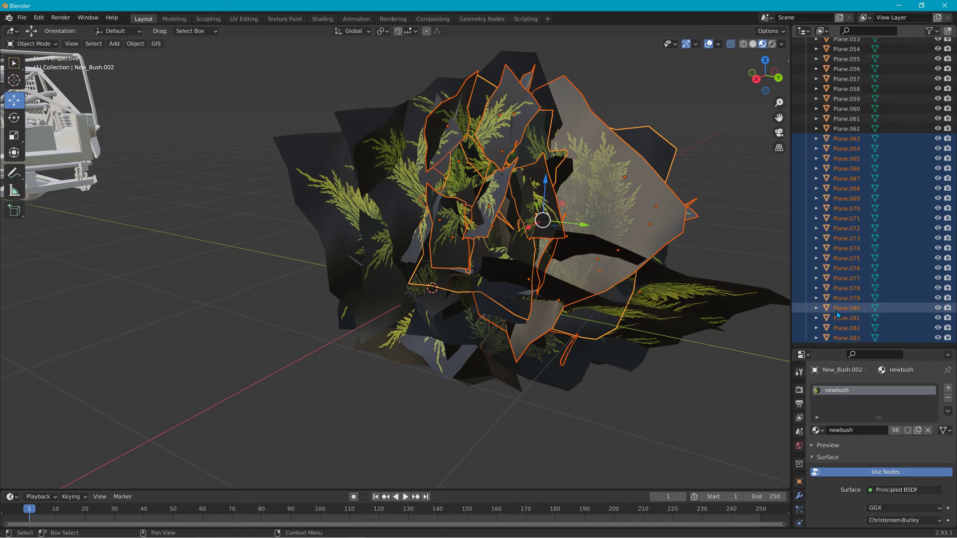
pyautogui.click(845, 340)
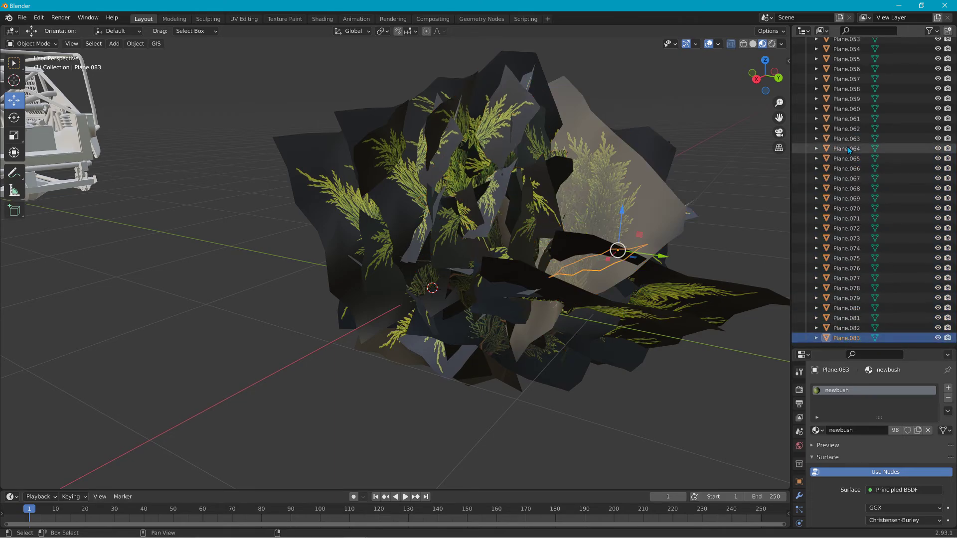
pyautogui.keyDown('shift'); pyautogui.click(848, 150); pyautogui.keyUp('shift')
pyautogui.moveTo(464, 131); pyautogui.dragTo(27, 159, button='middle')
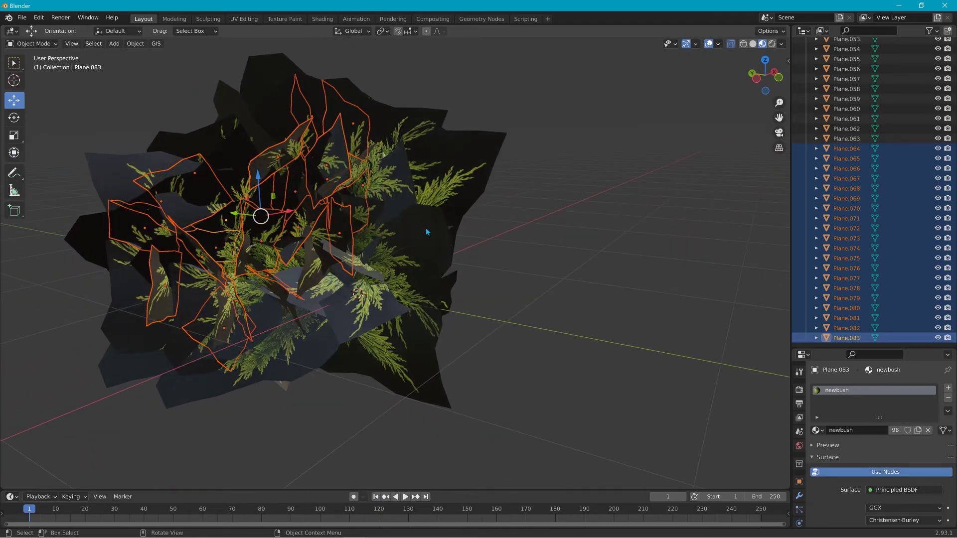
# - Select every bush plane from New_Bush through Plane.083, leaving out For Scale, and join them into one object
pyautogui.hotkey('alt', 'a')
pyautogui.moveTo(427, 232); pyautogui.dragTo(462, 246, button='middle')
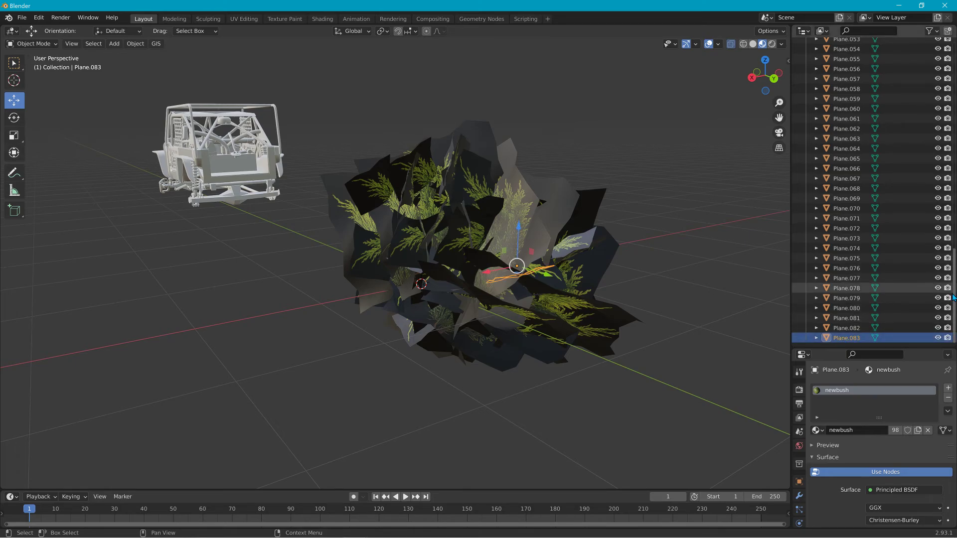
pyautogui.scroll(20, 954, 298)
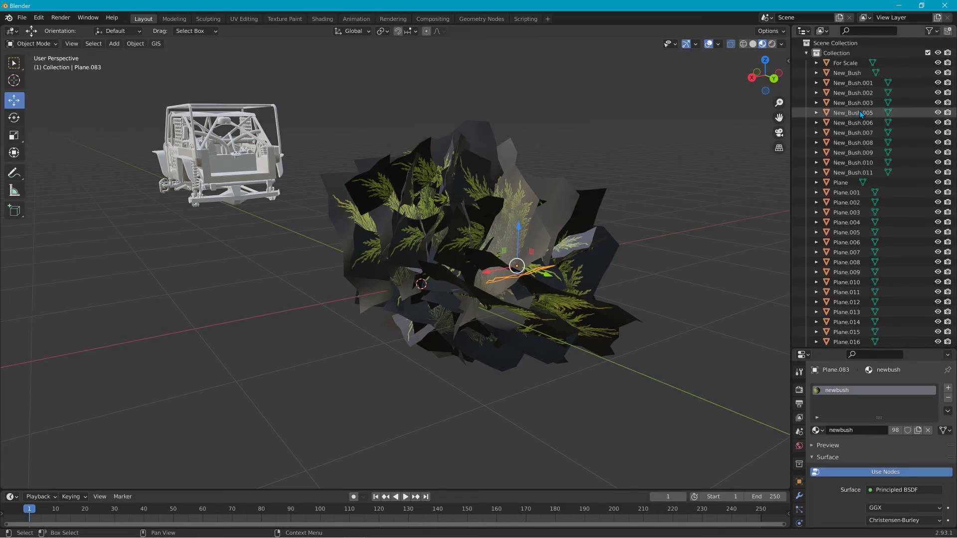
pyautogui.keyDown('shift'); pyautogui.click(849, 73); pyautogui.keyUp('shift')
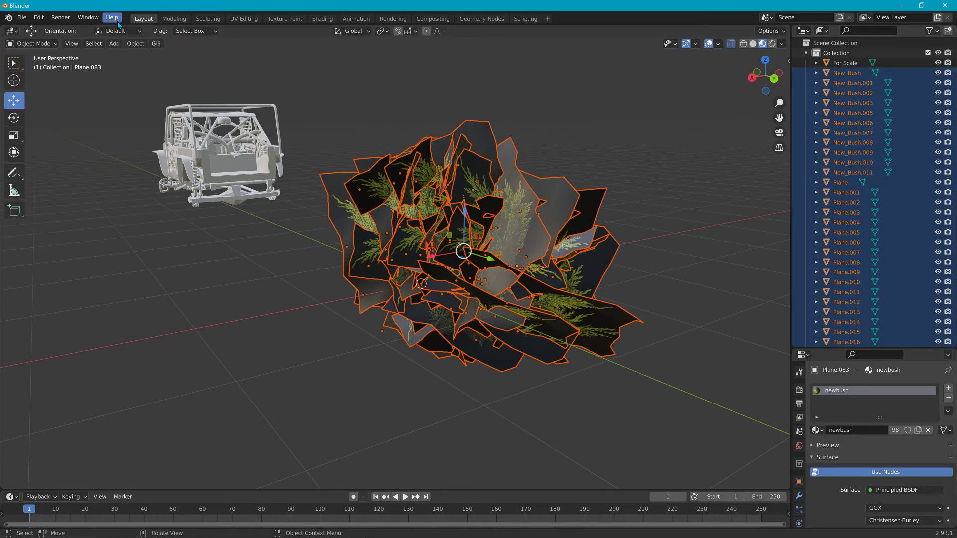
pyautogui.click(133, 44)
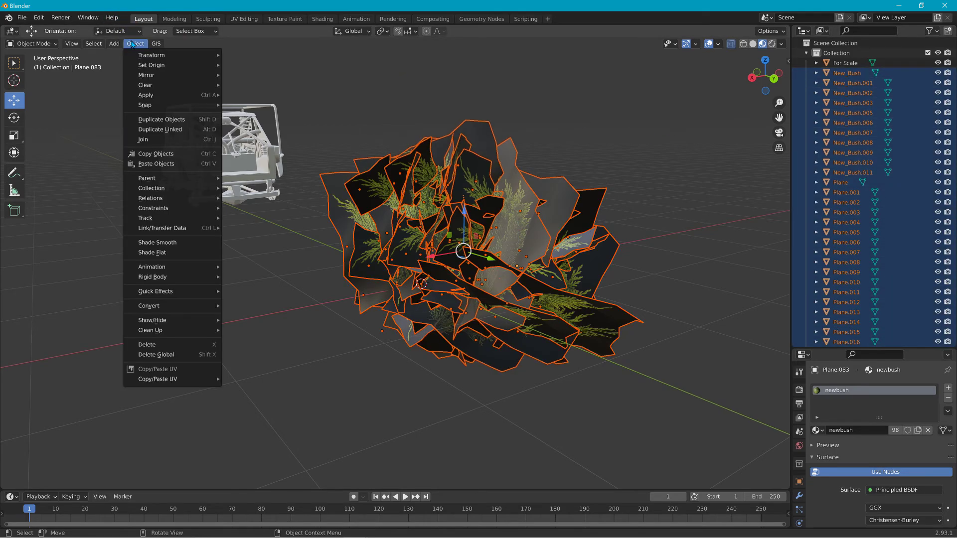
pyautogui.click(153, 140)
# - Rename the joined bush object as New_Bush and expand its mesh data to the material level
pyautogui.moveTo(334, 258); pyautogui.dragTo(782, 267, button='middle')
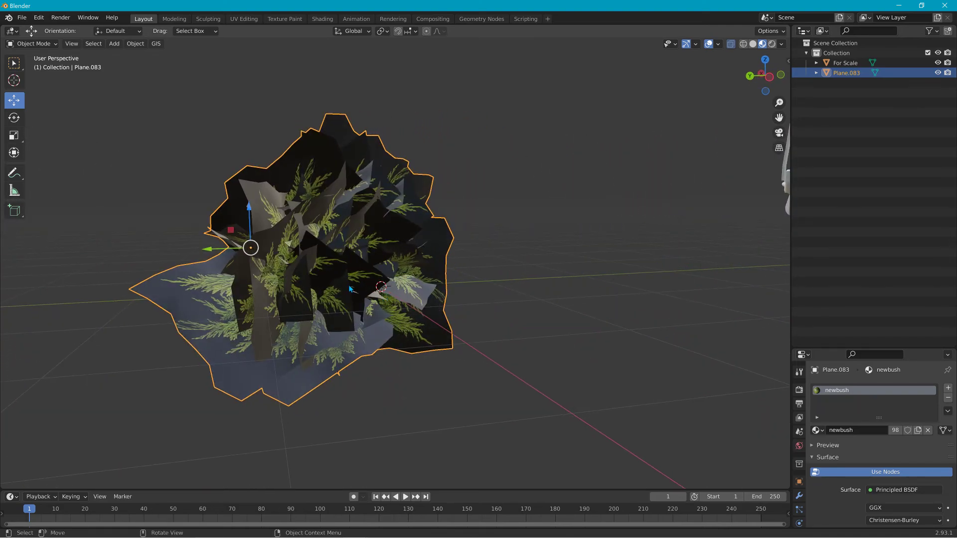
pyautogui.moveTo(329, 276); pyautogui.dragTo(431, 252, button='middle')
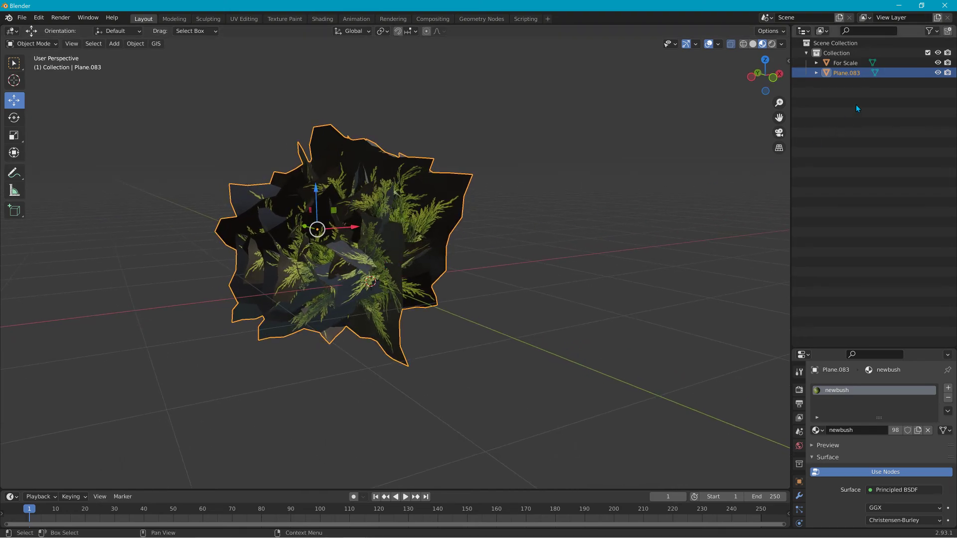
pyautogui.doubleClick(853, 75)
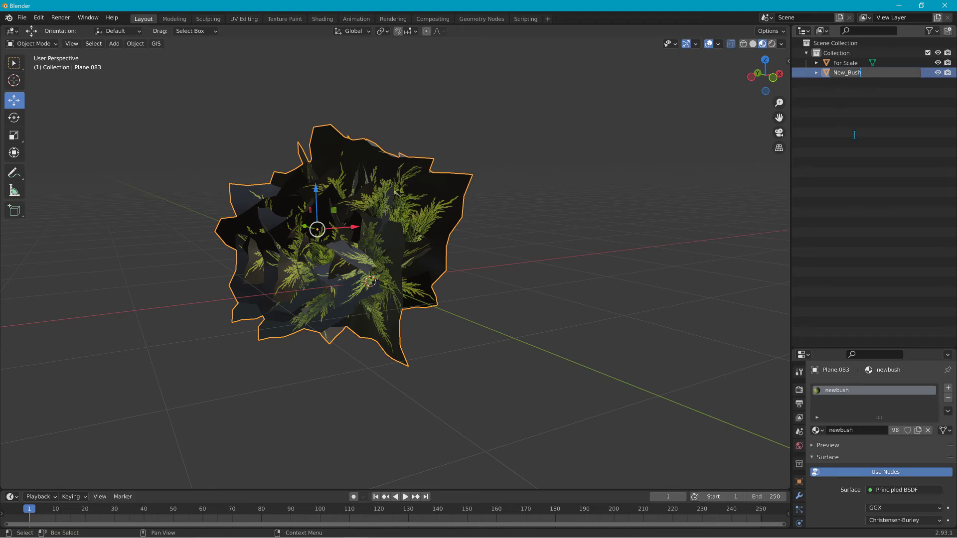
pyautogui.click(818, 81)
pyautogui.click(816, 73)
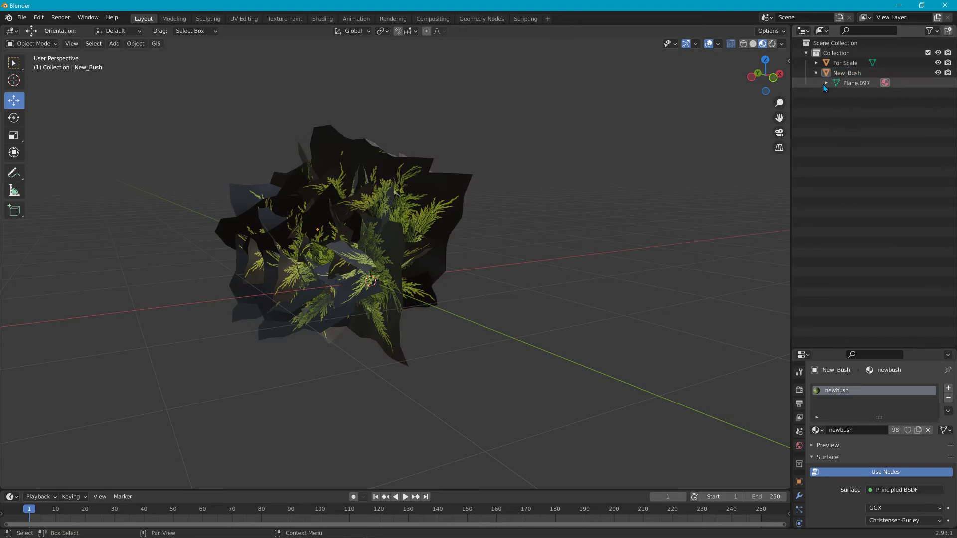
pyautogui.click(826, 83)
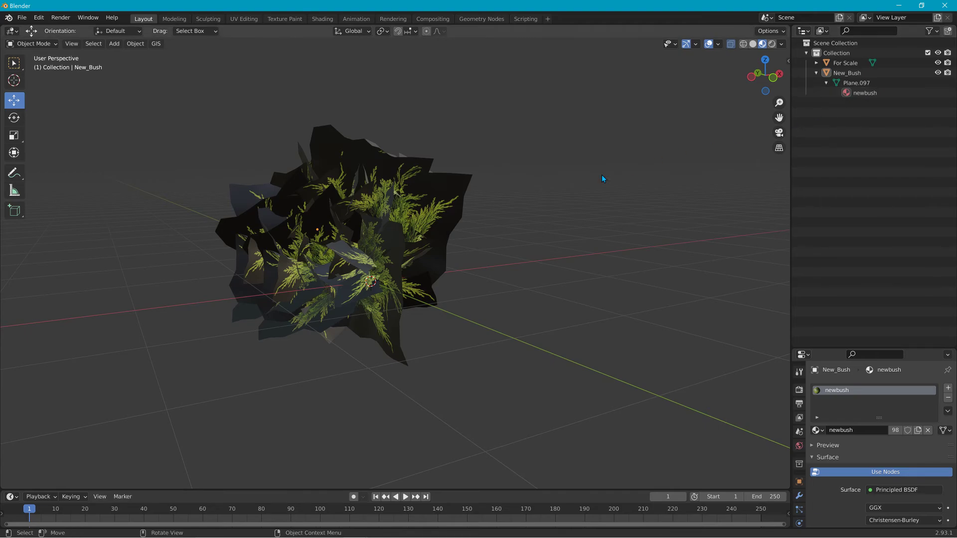
# - Delete the For Scale vehicle and select the joined bush
pyautogui.moveTo(527, 295); pyautogui.dragTo(622, 259, button='middle')
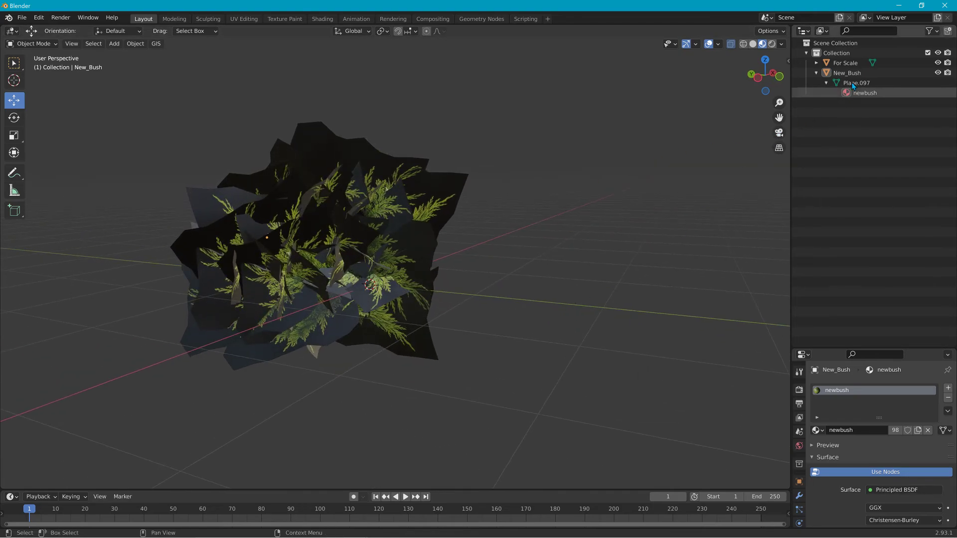
pyautogui.click(851, 66)
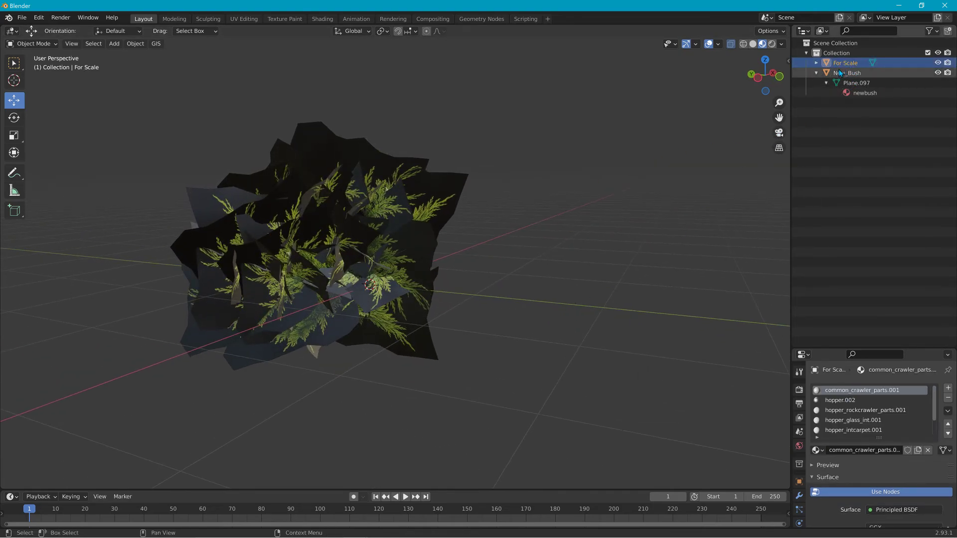
pyautogui.press('Delete')
pyautogui.moveTo(540, 216); pyautogui.dragTo(242, 382, button='middle')
pyautogui.click(346, 221)
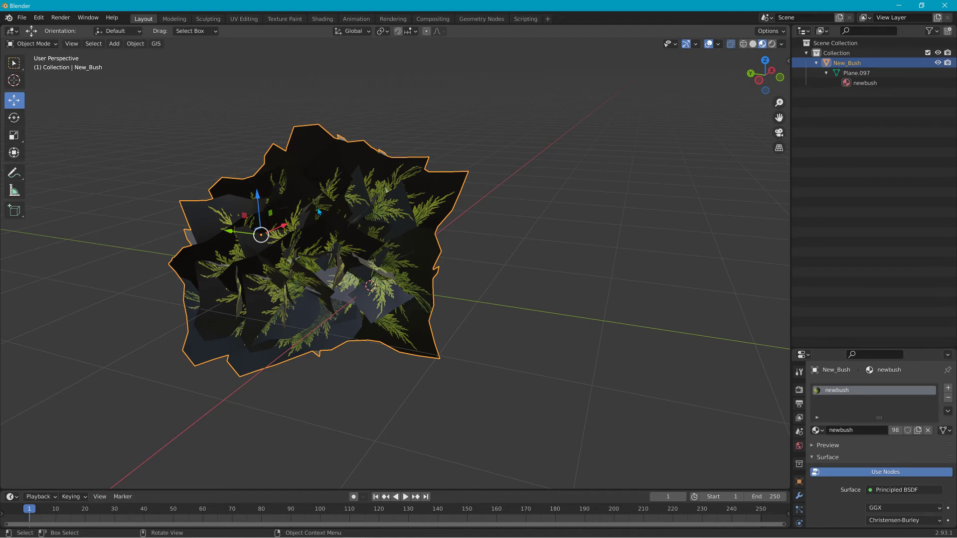
# - Add a mesh plane at the world origin and scale it up far beyond the bush as ground
pyautogui.moveTo(363, 258); pyautogui.dragTo(404, 198, button='middle')
pyautogui.click(140, 45)
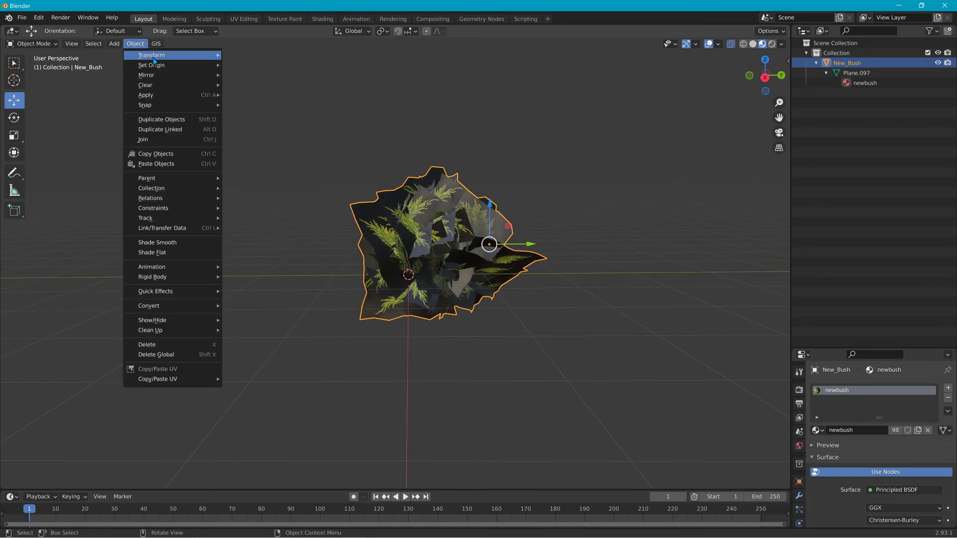
pyautogui.moveTo(115, 46)
pyautogui.moveTo(144, 59)
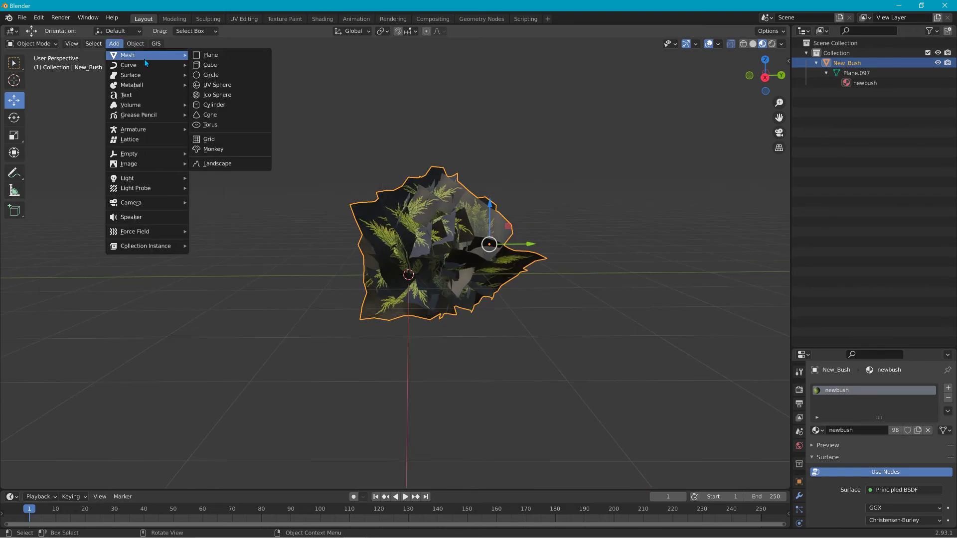
pyautogui.click(210, 55)
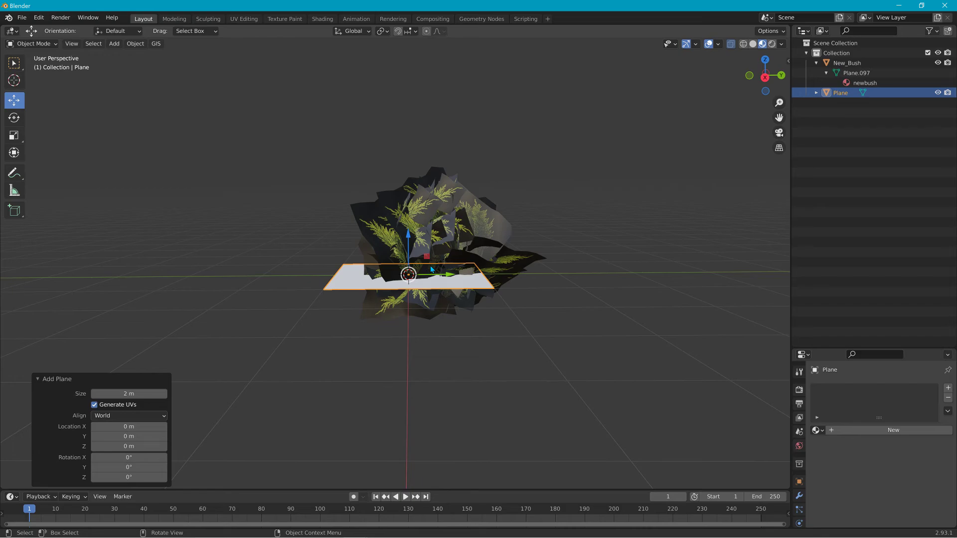
pyautogui.press('s')
pyautogui.click(553, 172)
# - Raise the bush about 0.296 m in Z, and lower it slightly so its base sits in the ground plane
pyautogui.moveTo(431, 222); pyautogui.dragTo(487, 280, button='middle')
pyautogui.click(483, 245)
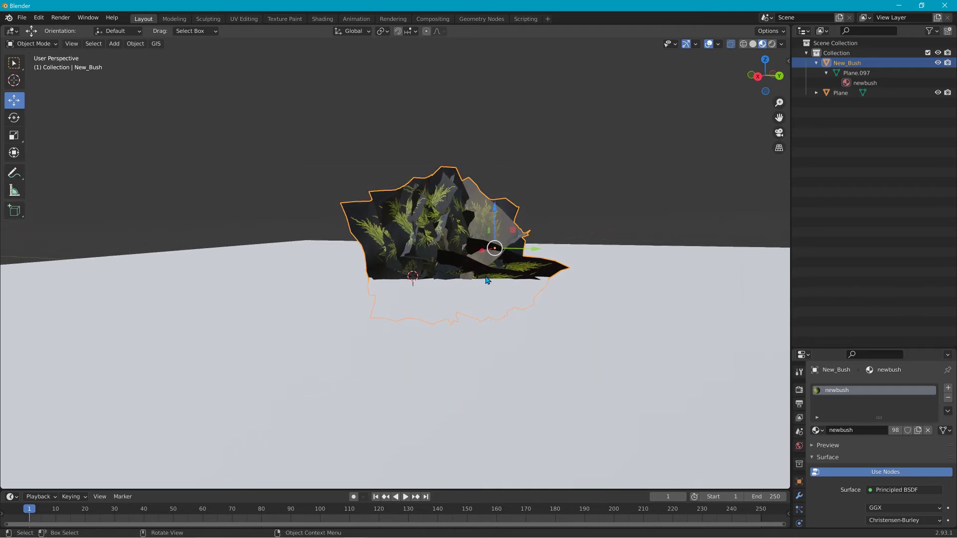
pyautogui.moveTo(497, 214); pyautogui.dragTo(518, 191)
pyautogui.scroll(5, 496, 237)
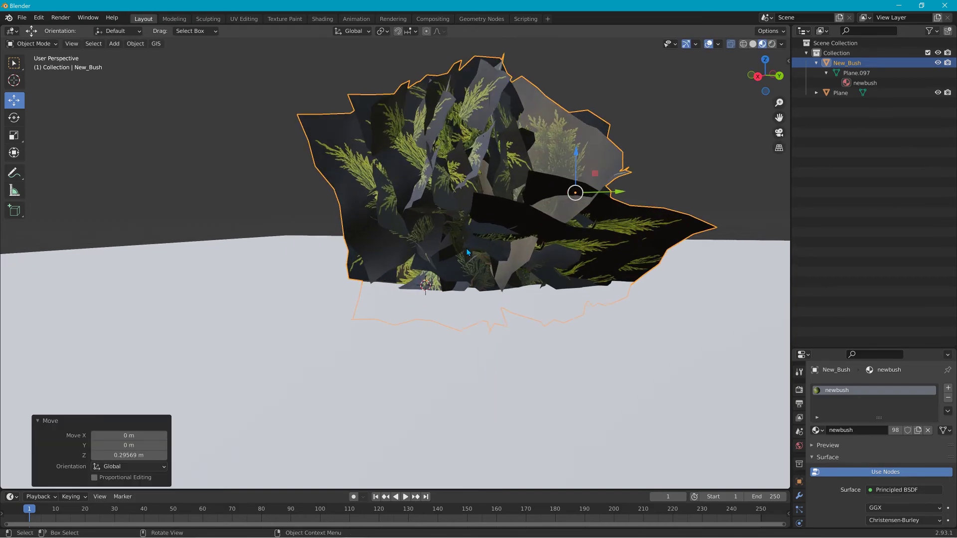
pyautogui.moveTo(521, 278); pyautogui.dragTo(558, 289, button='middle')
pyautogui.moveTo(369, 277); pyautogui.dragTo(246, 264, button='middle')
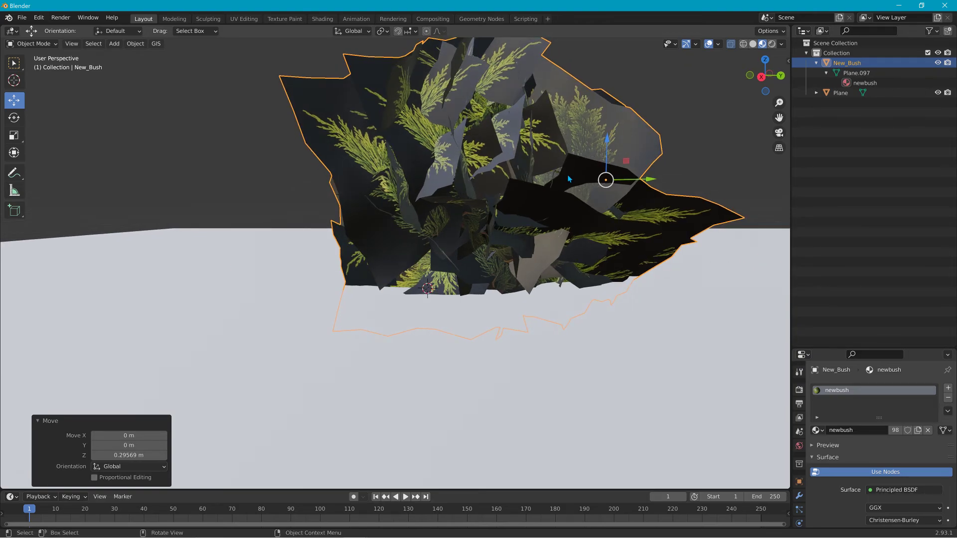
pyautogui.moveTo(607, 144); pyautogui.dragTo(561, 162)
# - Delete the ground plane beneath the bush
pyautogui.click(161, 285)
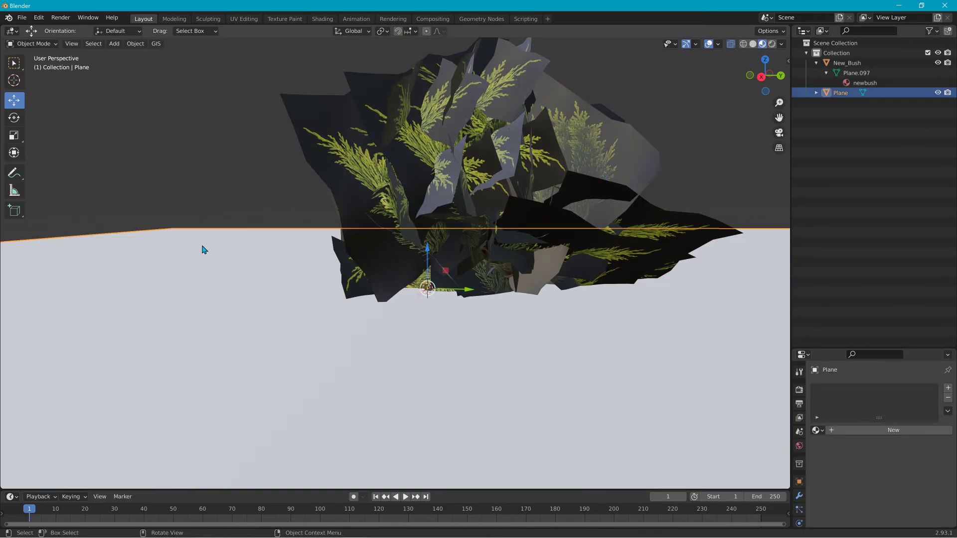
pyautogui.press('Delete')
pyautogui.moveTo(313, 327); pyautogui.dragTo(409, 337, button='middle')
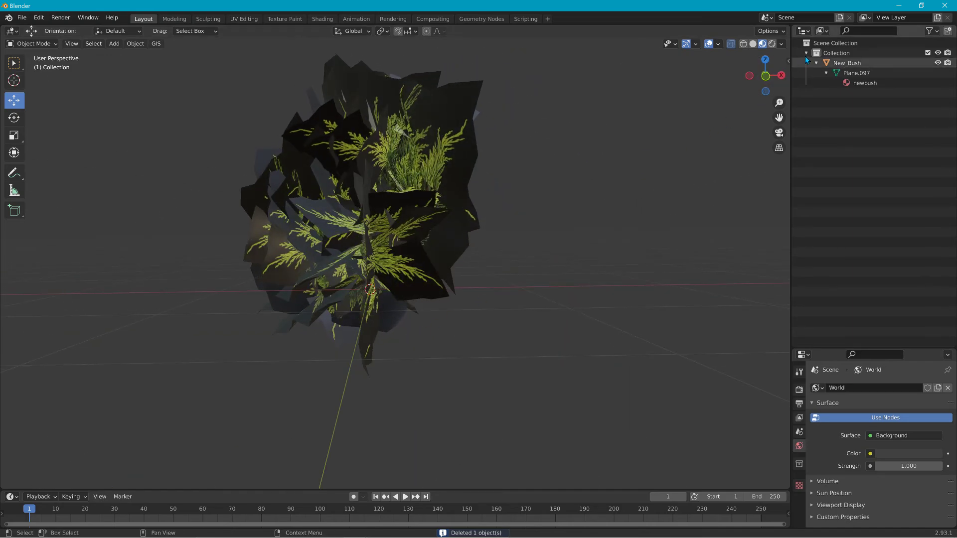
# - Set the New_Bush object's origin to the 3D cursor
pyautogui.click(765, 78)
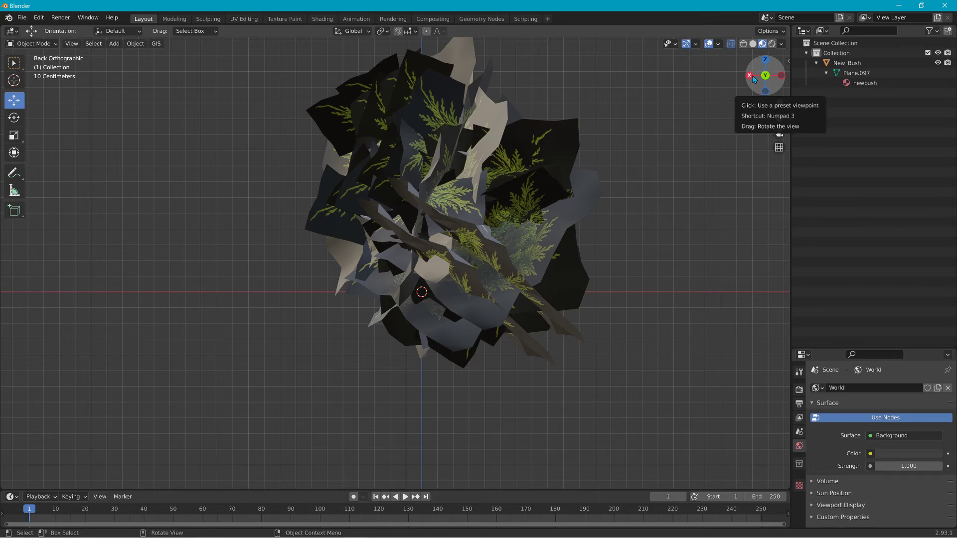
pyautogui.click(751, 76)
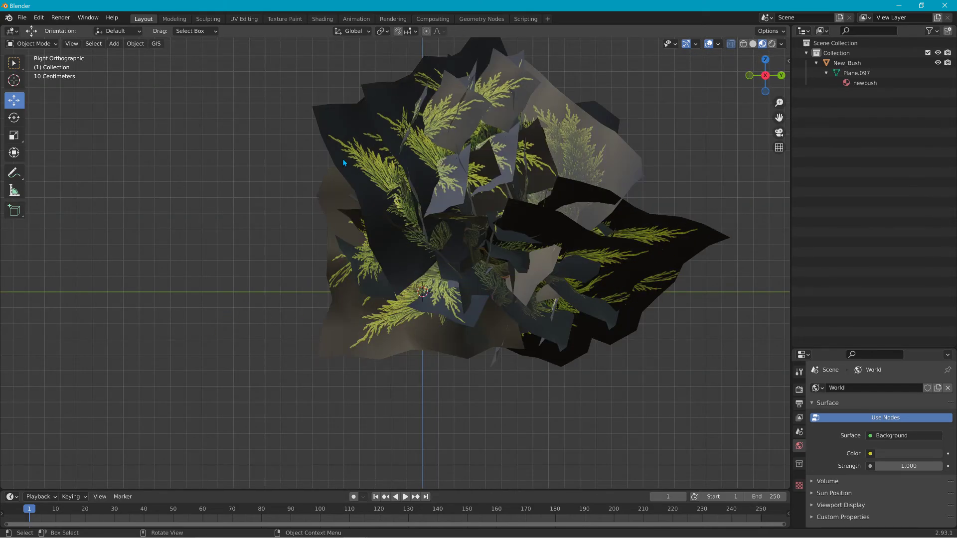
pyautogui.click(395, 145)
pyautogui.click(135, 43)
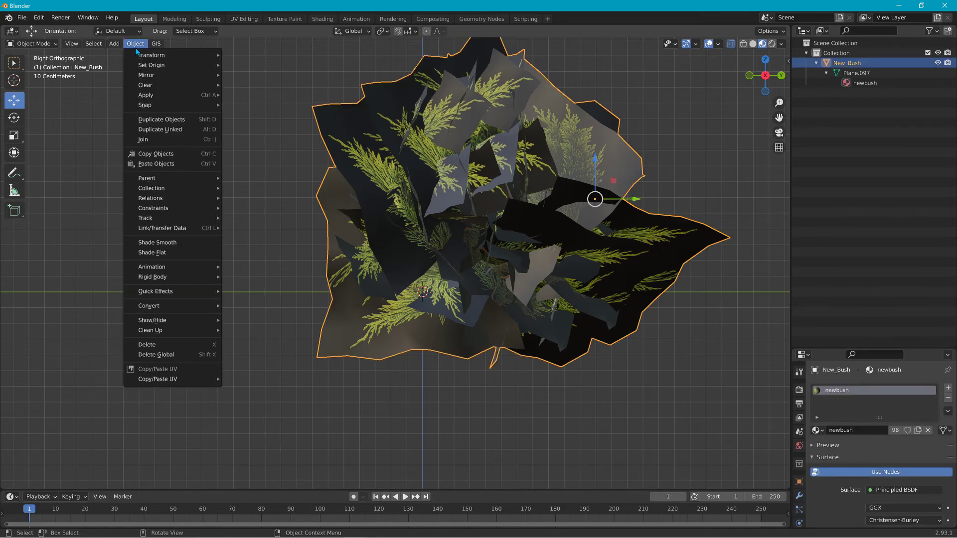
pyautogui.moveTo(170, 94)
pyautogui.moveTo(180, 65)
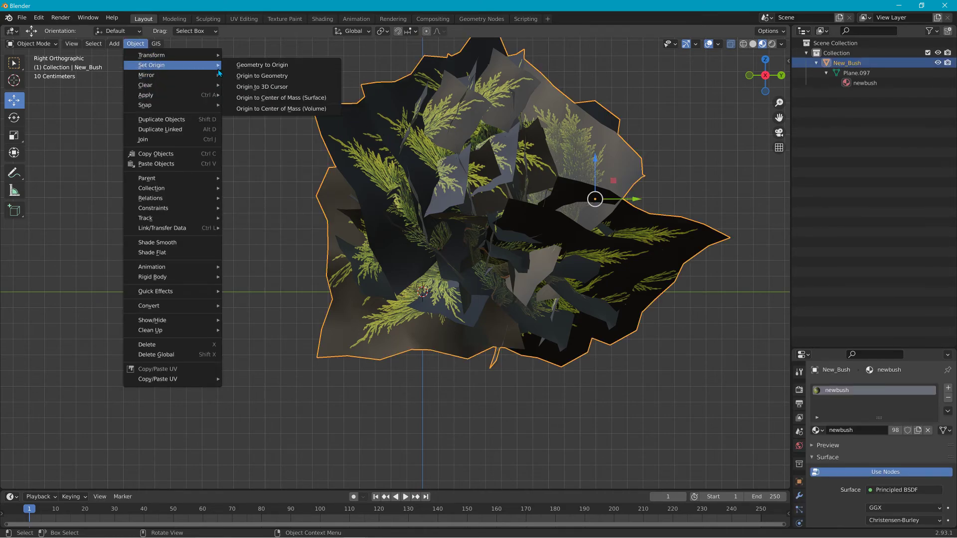
pyautogui.click(263, 88)
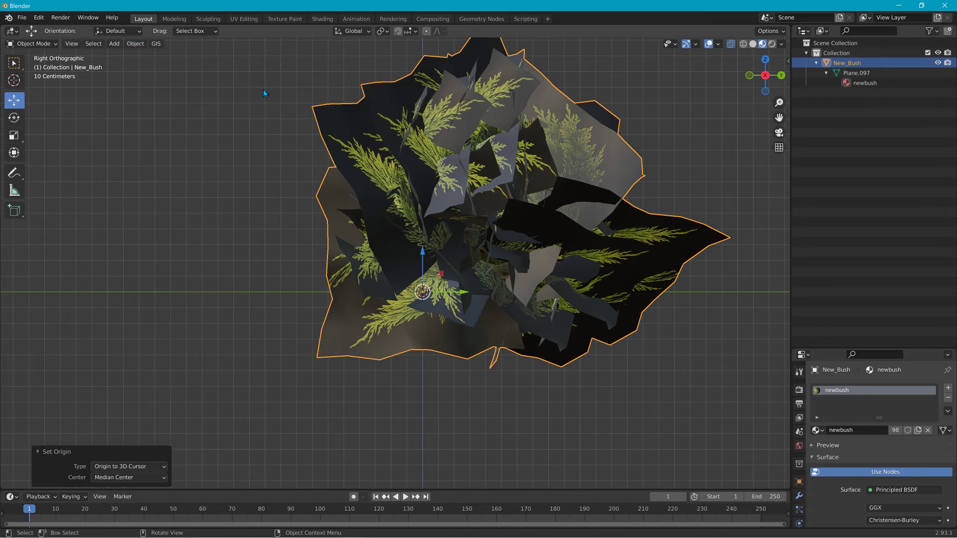
# - Move the bush's geometry to its origin with Geometry to Origin
pyautogui.click(135, 43)
pyautogui.moveTo(159, 68)
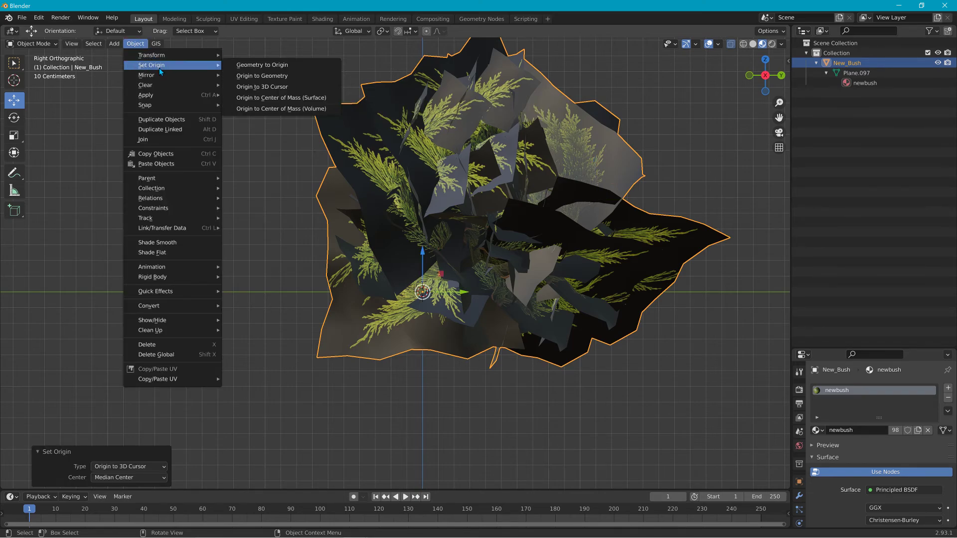
pyautogui.click(250, 65)
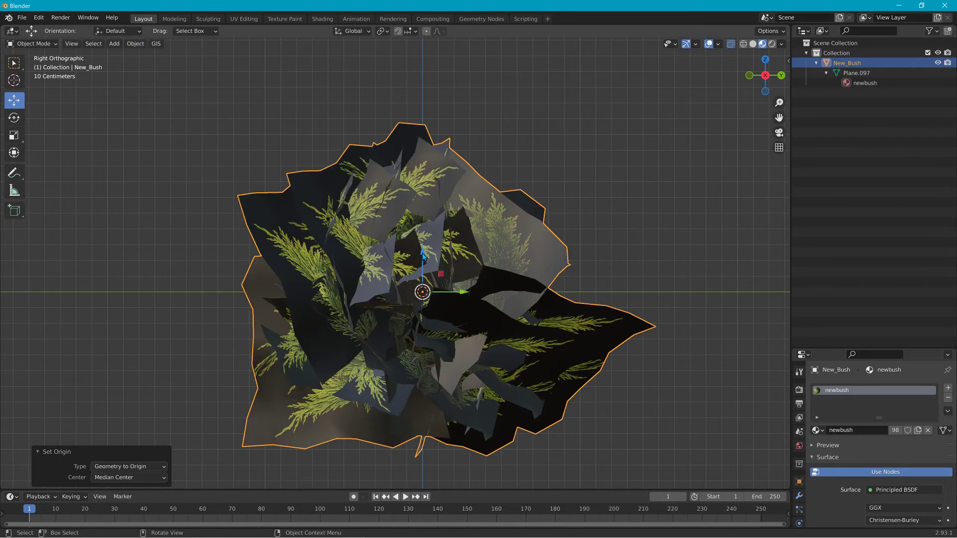
# - Raise the bush about 0.679 m in Z, and lower it about 0.051 m so its base sits around the grid level
pyautogui.moveTo(423, 250); pyautogui.dragTo(420, 148)
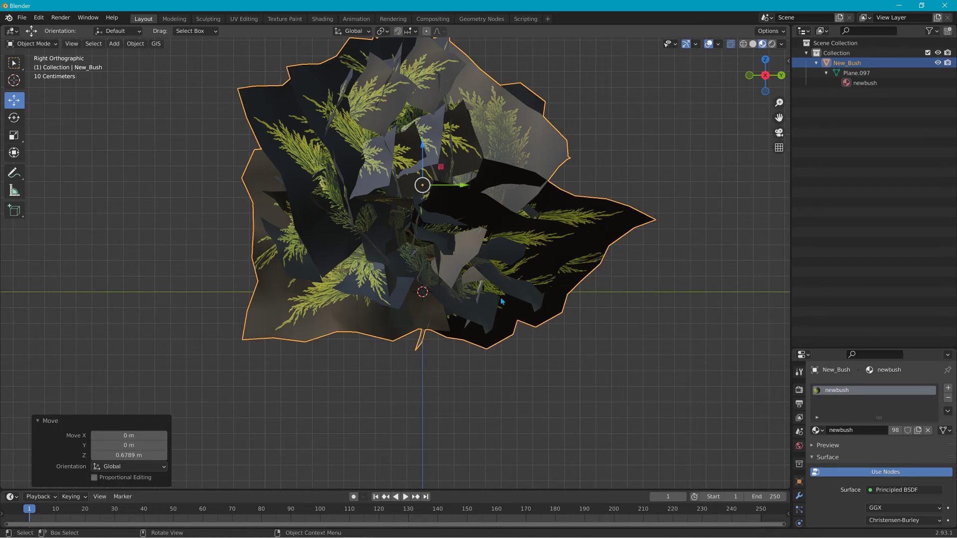
pyautogui.click(750, 77)
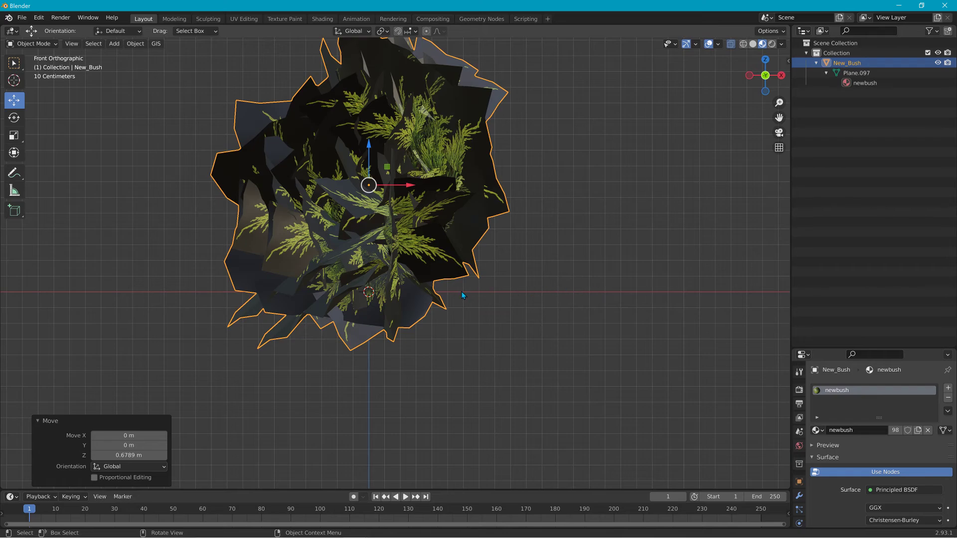
pyautogui.moveTo(462, 295); pyautogui.dragTo(496, 312, button='middle')
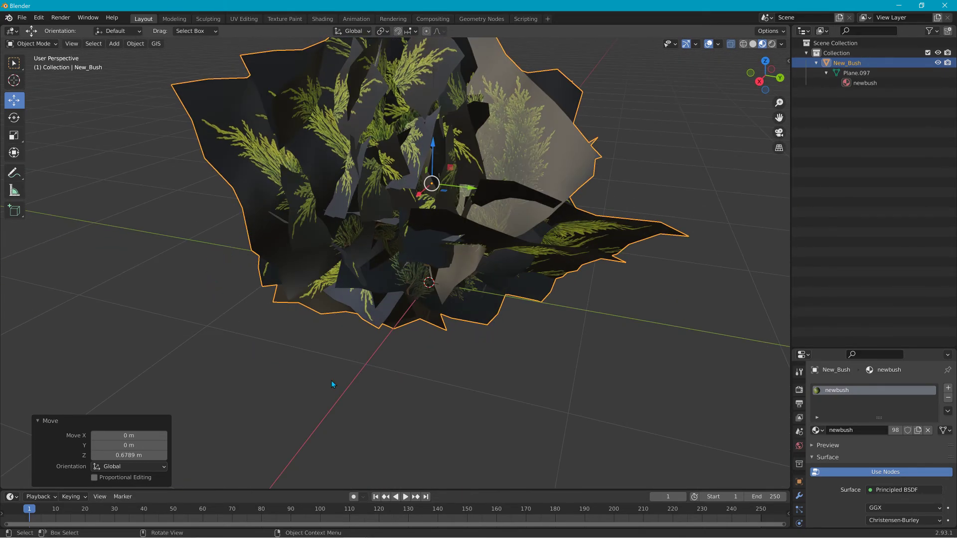
pyautogui.moveTo(658, 296)
pyautogui.mouseDown(button='middle')
pyautogui.moveTo(674, 265)
pyautogui.moveTo(648, 286)
pyautogui.mouseUp(button='middle')
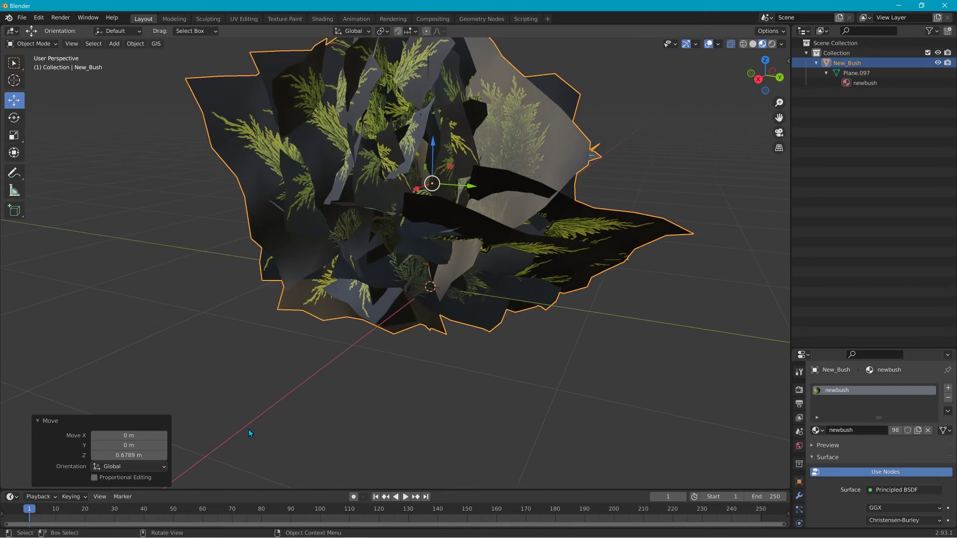
pyautogui.moveTo(356, 357); pyautogui.dragTo(413, 334, button='middle')
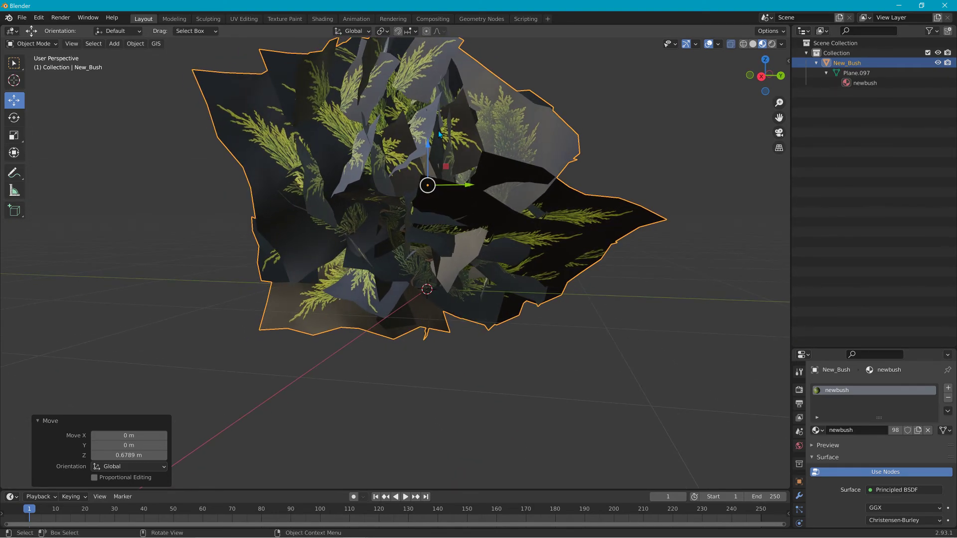
pyautogui.moveTo(427, 143); pyautogui.dragTo(427, 151)
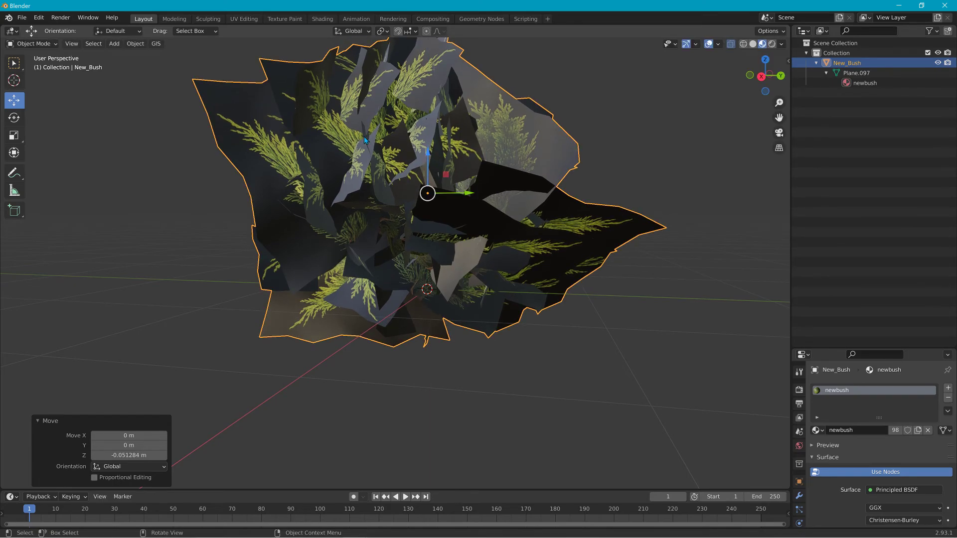
# - Apply all transforms (location, rotation and scale) to the bush
pyautogui.click(135, 44)
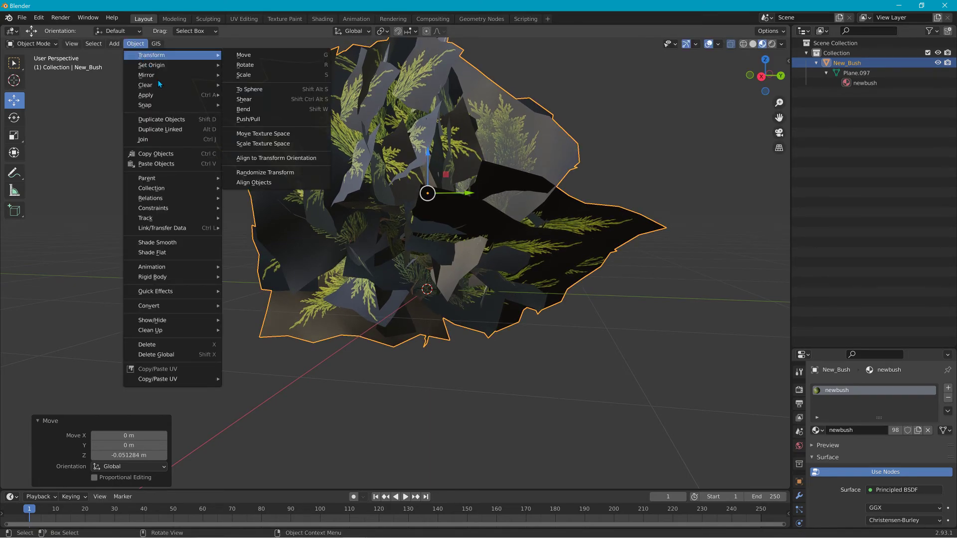
pyautogui.moveTo(163, 92)
pyautogui.click(255, 125)
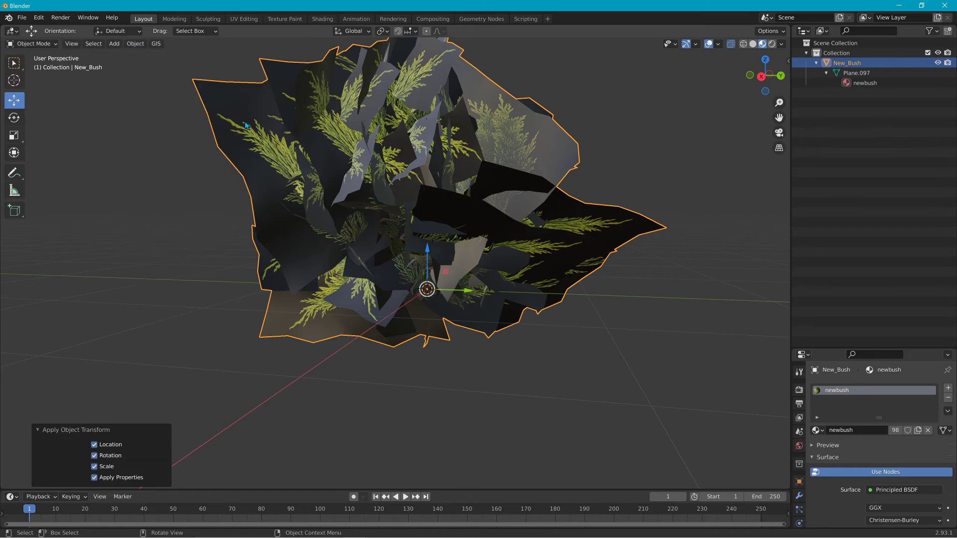
# - Rename the bush object as New_Bush_a300
pyautogui.moveTo(216, 222); pyautogui.dragTo(504, 242, button='middle')
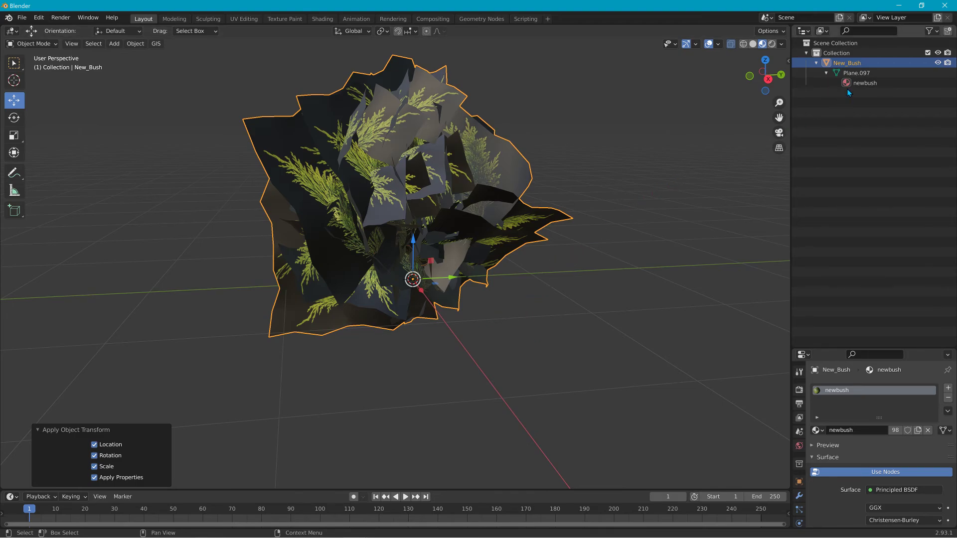
pyautogui.doubleClick(846, 67)
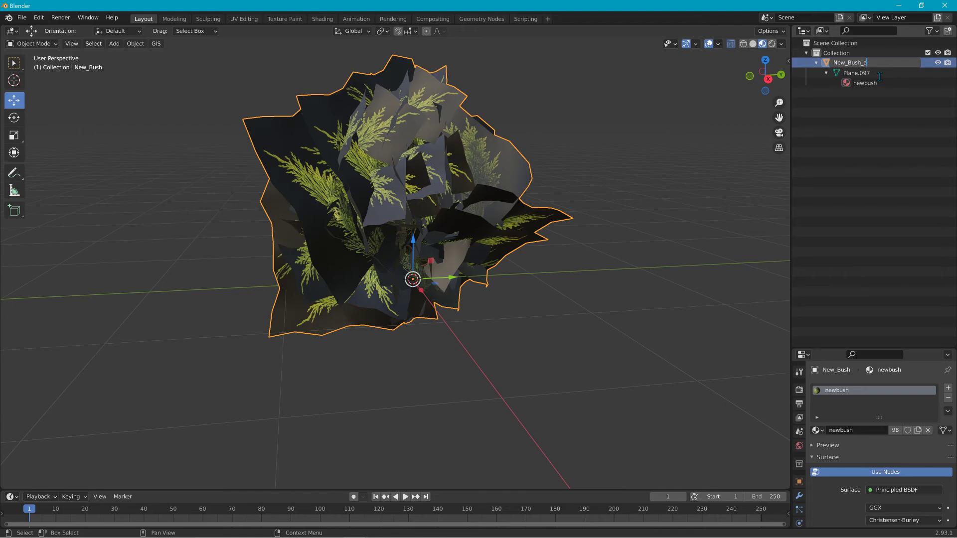
pyautogui.write('300')
pyautogui.click(856, 171)
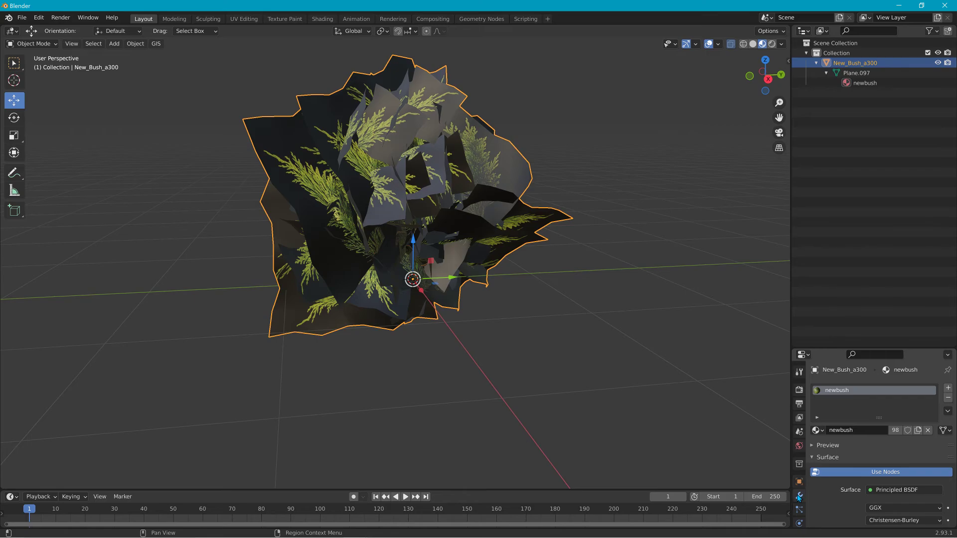
# - Try a Decimate modifier on the bush with a collapse ratio of about 0.0728, and remove the modifier
pyautogui.moveTo(797, 349); pyautogui.dragTo(797, 141)
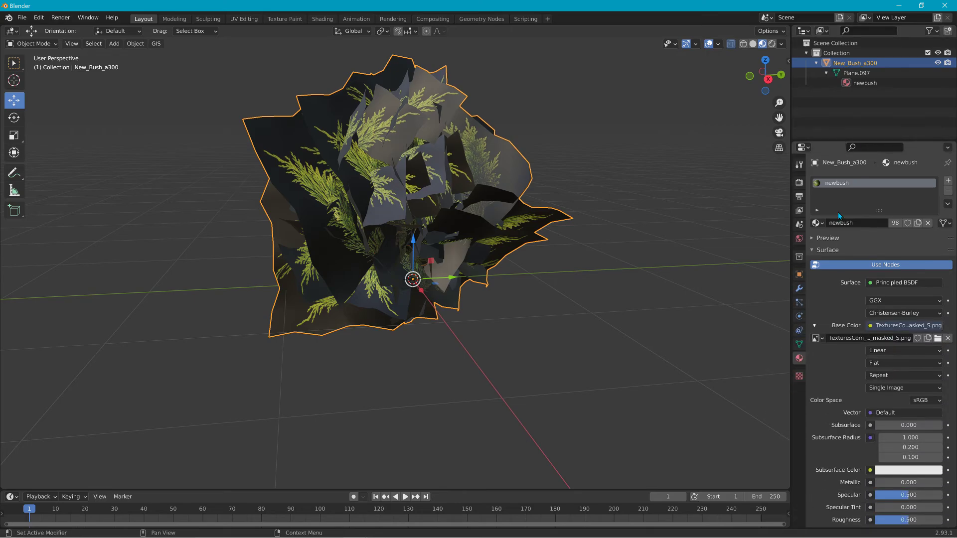
pyautogui.click(795, 291)
pyautogui.click(865, 181)
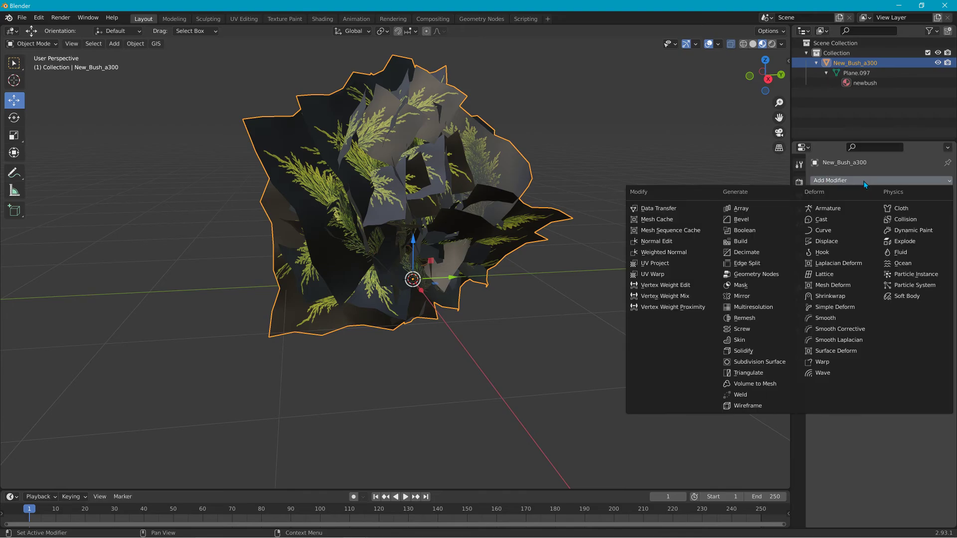
pyautogui.click(752, 258)
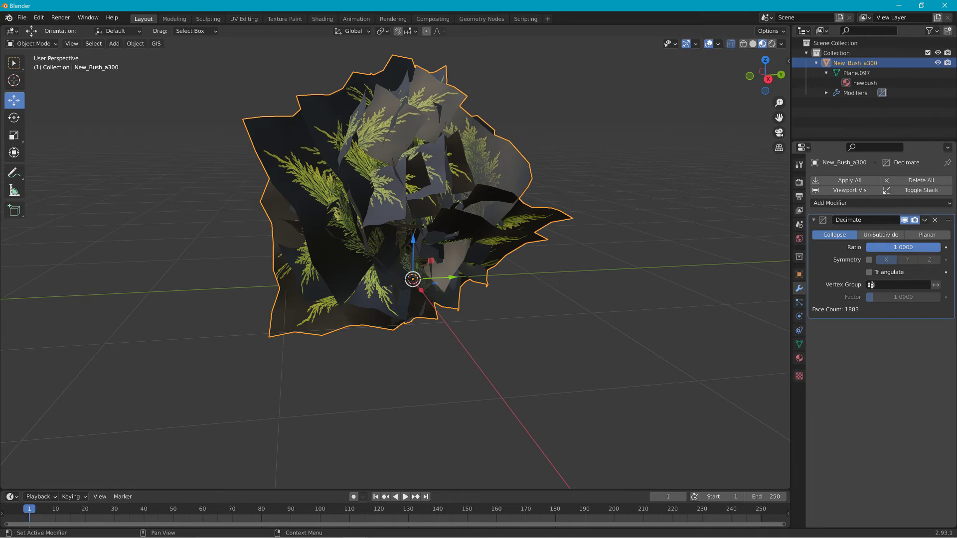
pyautogui.moveTo(902, 247); pyautogui.dragTo(833, 248)
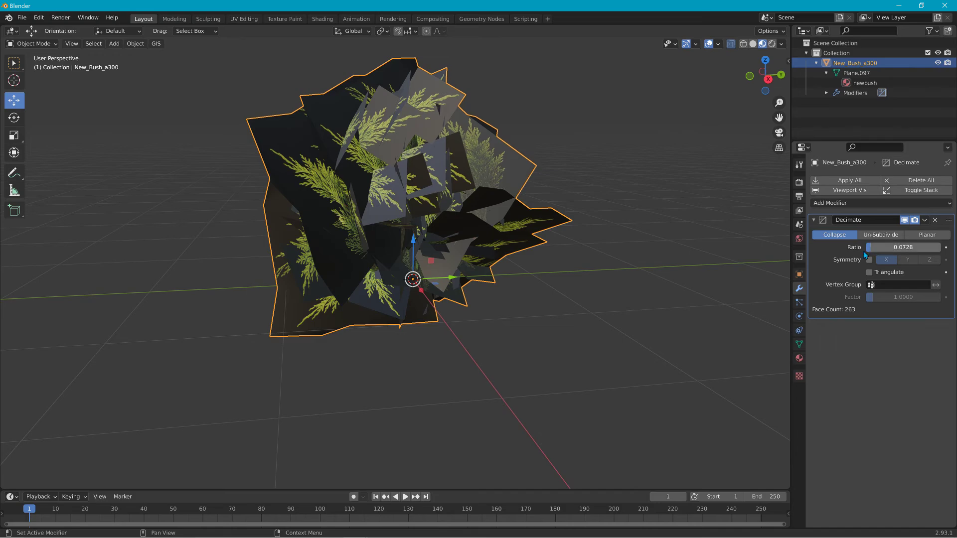
pyautogui.moveTo(621, 299); pyautogui.dragTo(598, 302, button='middle')
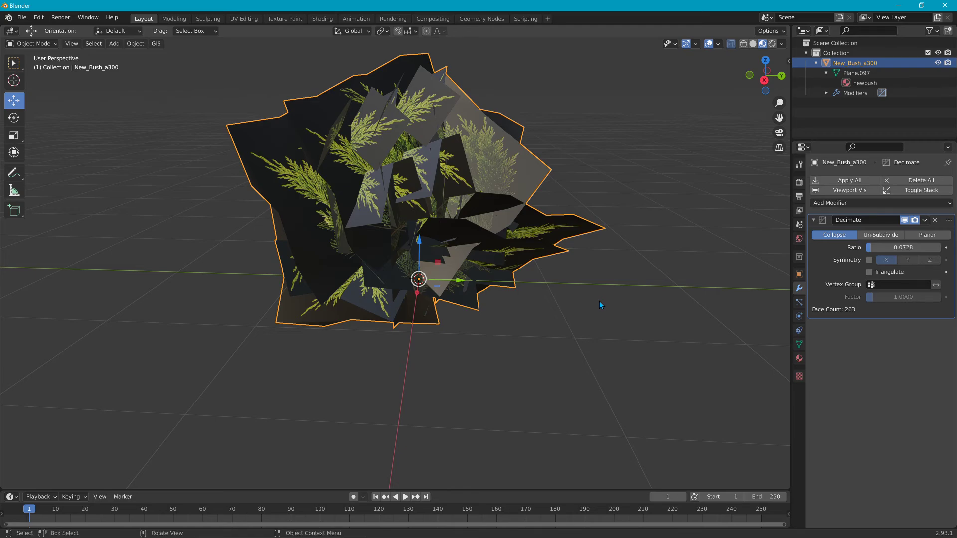
pyautogui.click(935, 222)
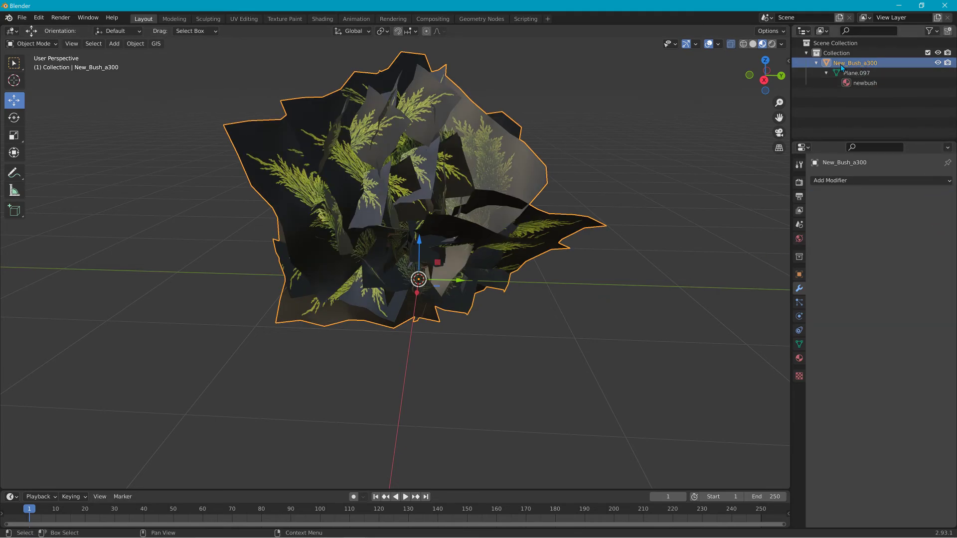
# - Duplicate the New_Bush_a300 object in place and keep the copy selected
pyautogui.click(134, 45)
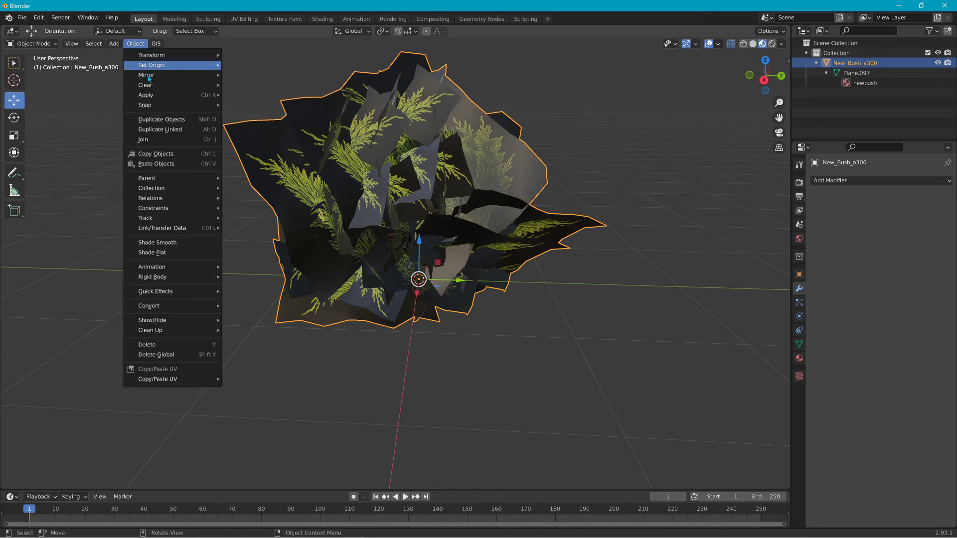
pyautogui.click(160, 120)
pyautogui.click(160, 120)
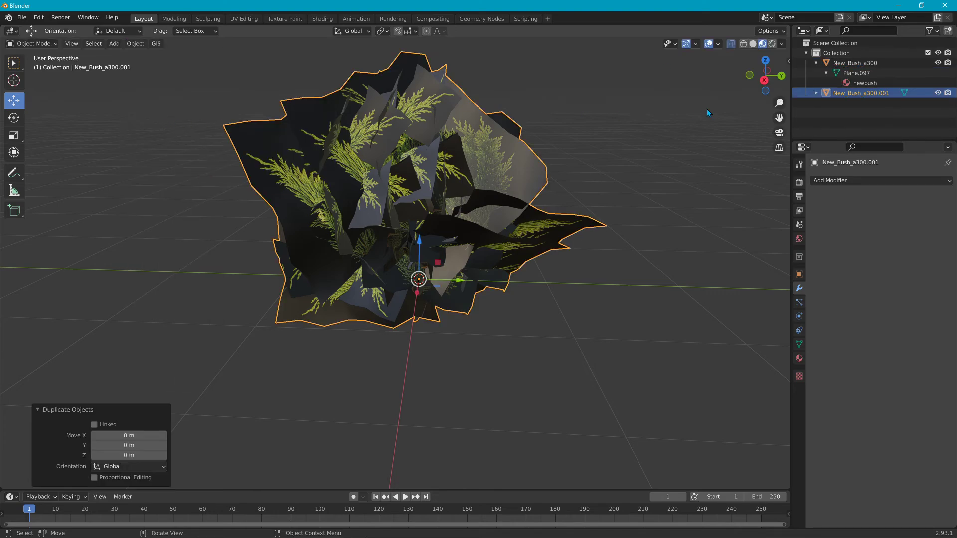
pyautogui.click(884, 94)
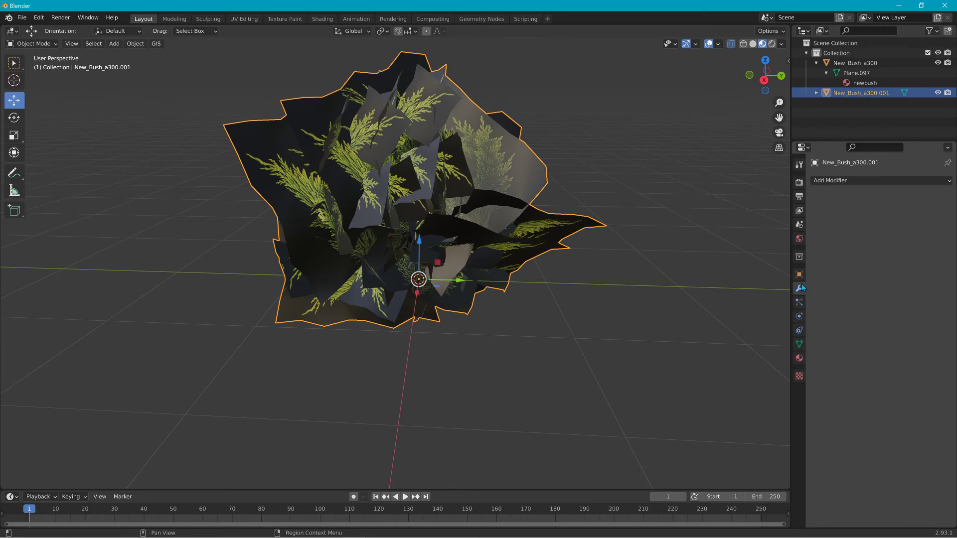
# - Add a Decimate modifier to New_Bush_a300.001 with a ratio of about 0.0927, and hide the original New_Bush_a300
pyautogui.click(843, 181)
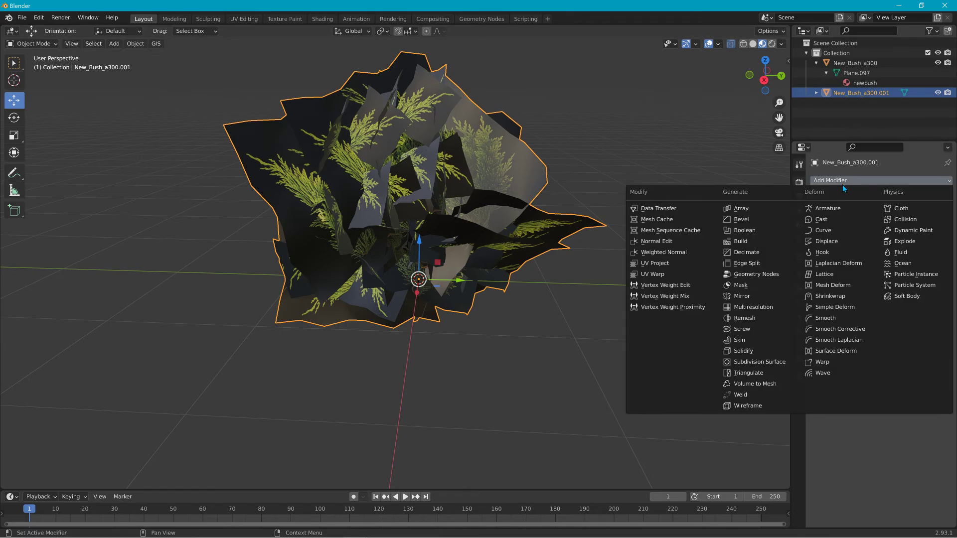
pyautogui.click(747, 252)
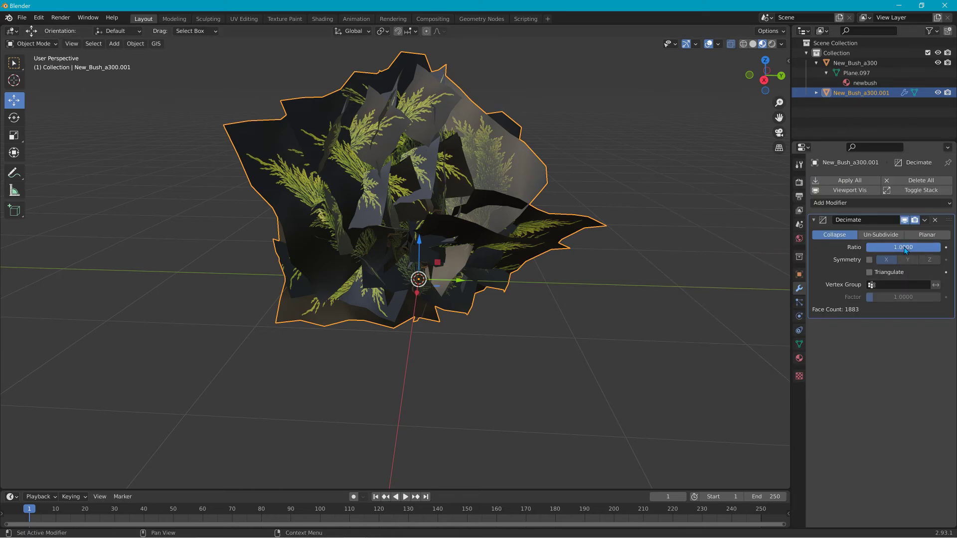
pyautogui.moveTo(906, 250); pyautogui.dragTo(873, 250)
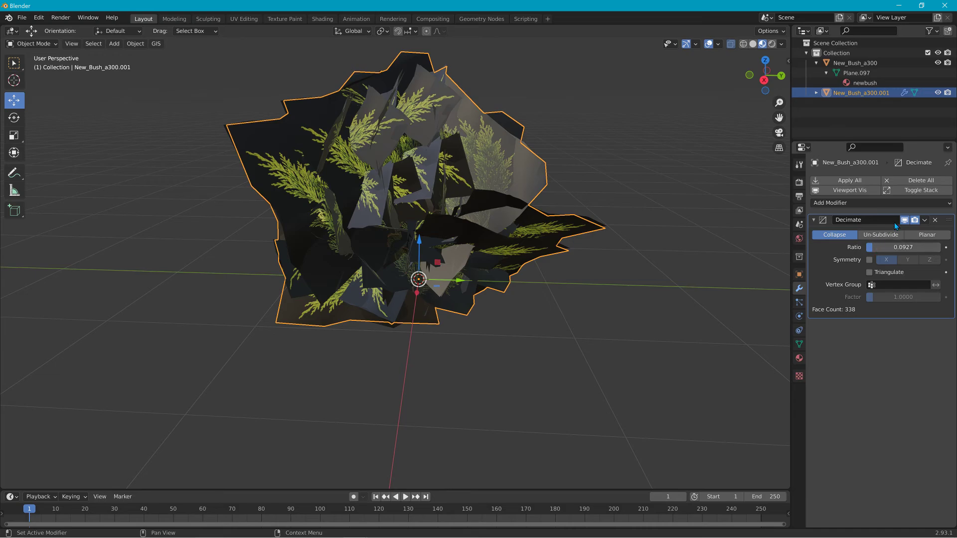
pyautogui.click(937, 63)
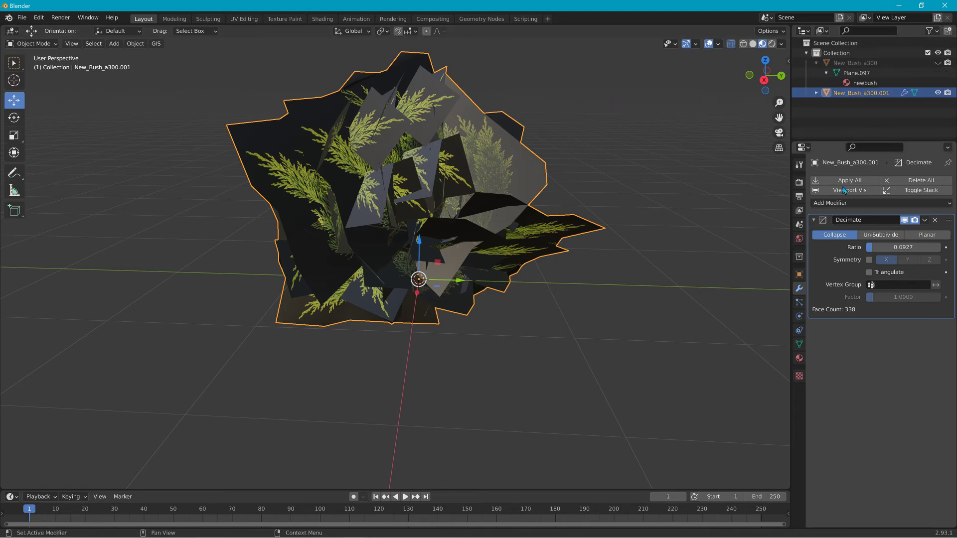
# - Lower the Decimate ratio on New_Bush_a300.001 to about 0.0695 and apply the modifier
pyautogui.moveTo(876, 249)
pyautogui.mouseDown()
pyautogui.moveTo(893, 249)
pyautogui.moveTo(877, 249)
pyautogui.mouseUp()
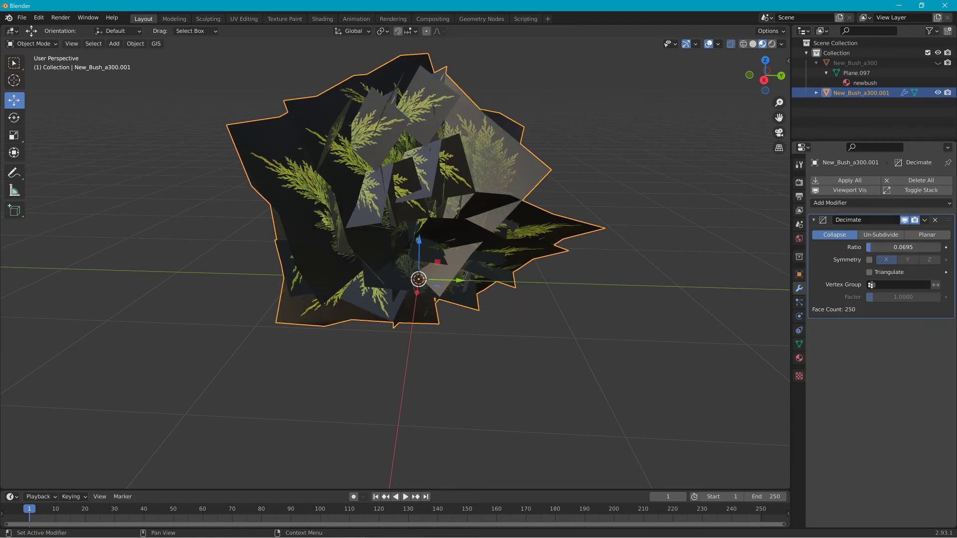
pyautogui.moveTo(727, 258); pyautogui.dragTo(505, 253, button='middle')
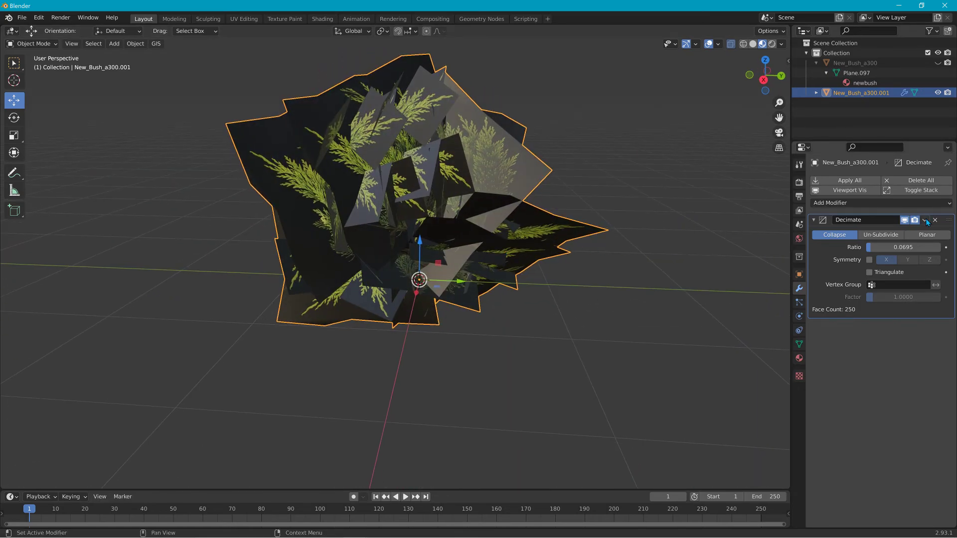
pyautogui.click(925, 220)
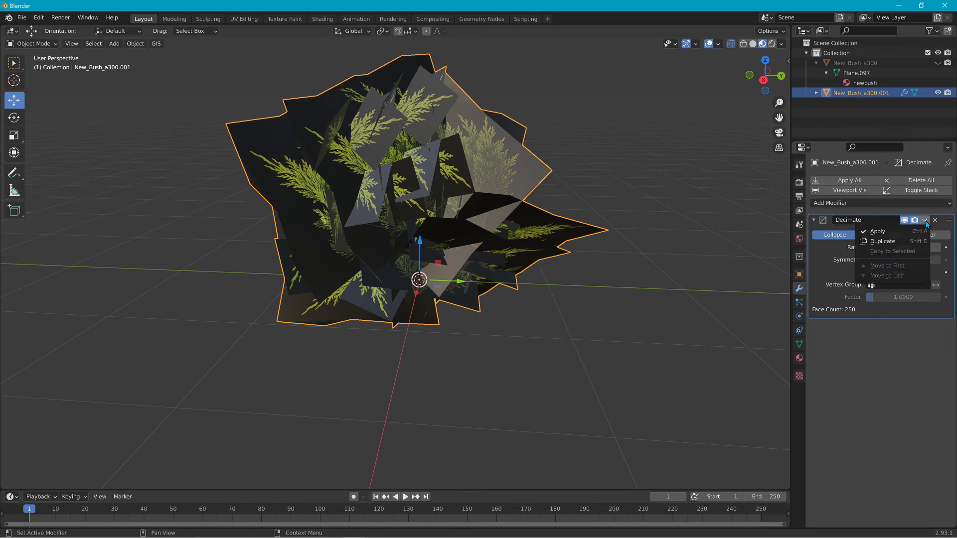
pyautogui.click(900, 232)
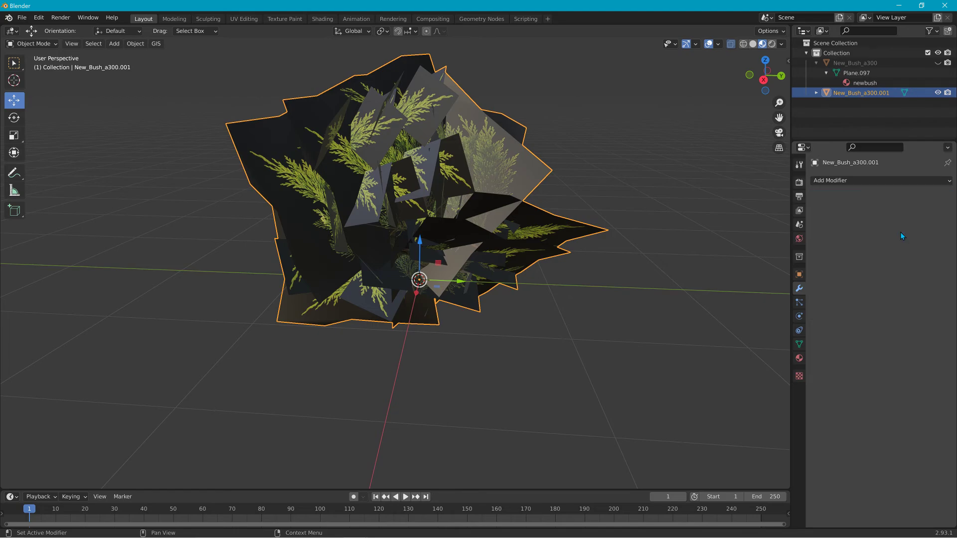
# - Rename the decimated bush object New_Bush_a300.001 to New_Bush_a150
pyautogui.doubleClick(873, 94)
pyautogui.moveTo(877, 102); pyautogui.dragTo(908, 106)
pyautogui.write('15')
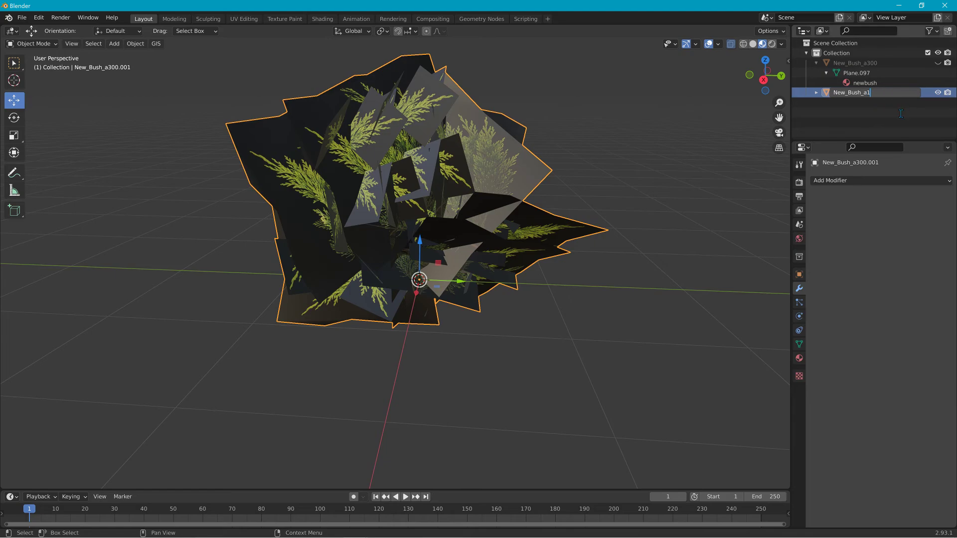
pyautogui.press('Return')
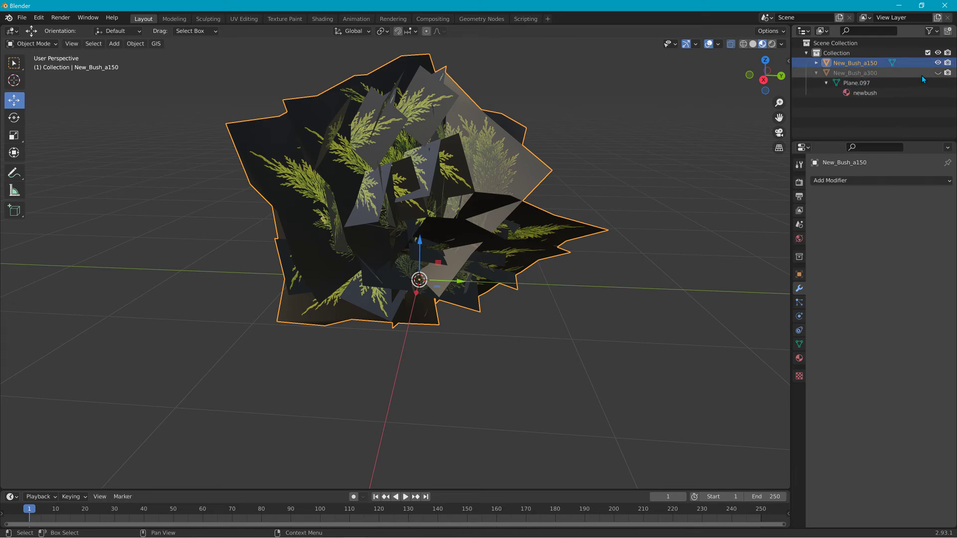
# - Toggle the visibility of New_Bush_a300 repeatedly to compare it with New_Bush_a150, leaving both bushes shown
pyautogui.click(938, 74)
pyautogui.click(938, 73)
pyautogui.click(937, 74)
pyautogui.click(938, 73)
pyautogui.click(938, 74)
pyautogui.click(938, 73)
pyautogui.click(938, 74)
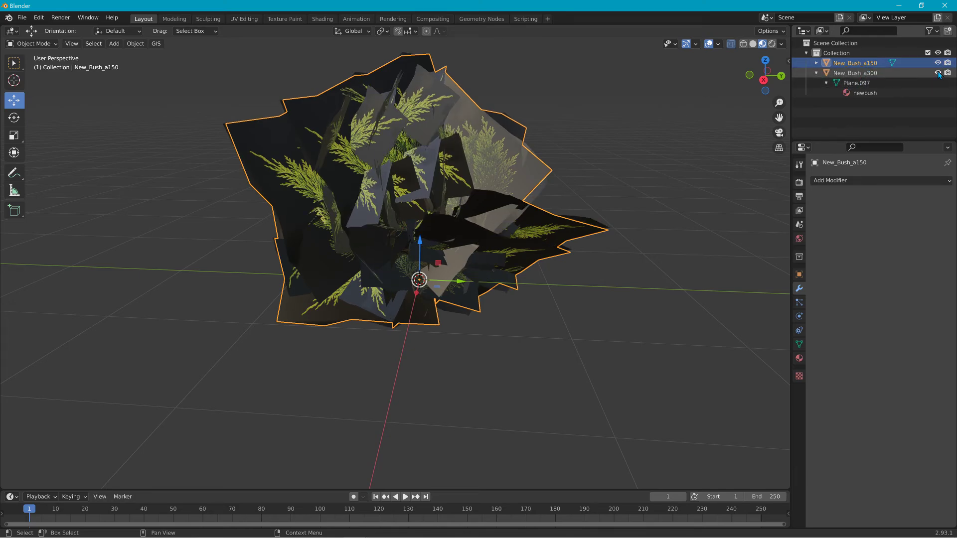
pyautogui.click(937, 73)
pyautogui.click(938, 73)
pyautogui.click(937, 73)
pyautogui.click(937, 73)
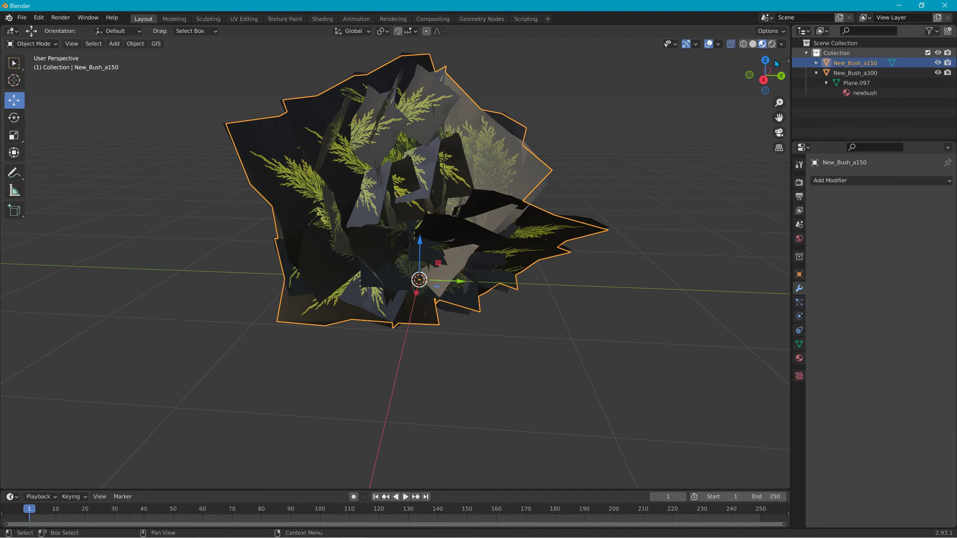
# - Add three Plain Axes empties at the world origin
pyautogui.click(114, 44)
pyautogui.moveTo(144, 155)
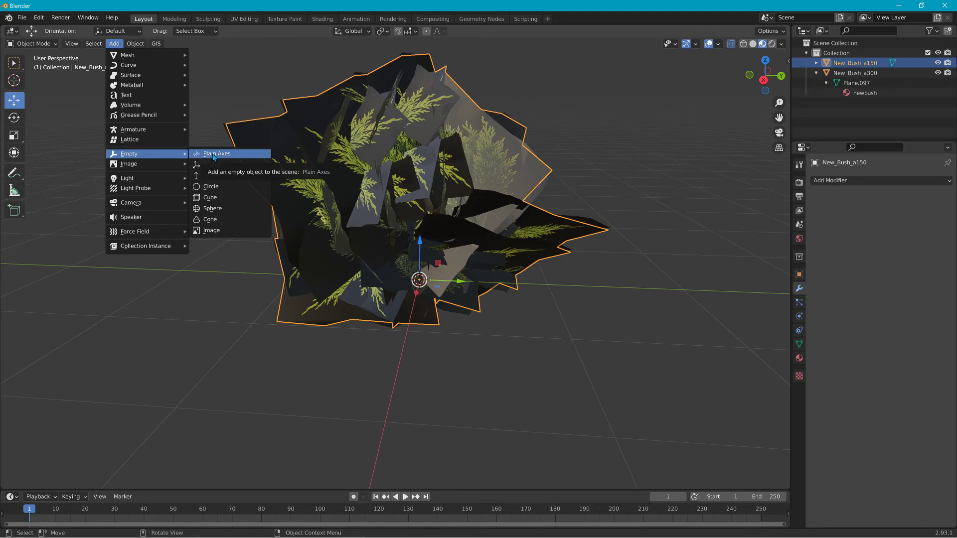
pyautogui.click(214, 155)
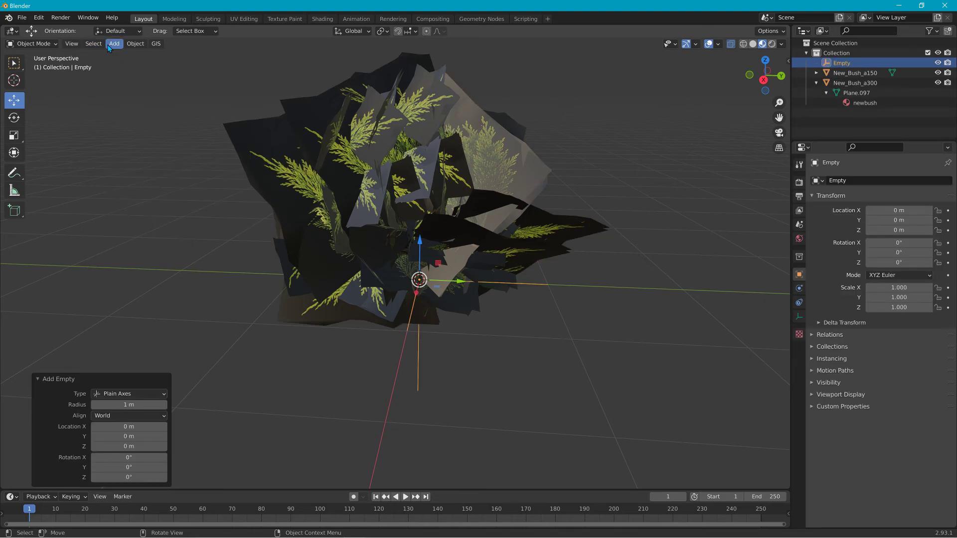
pyautogui.click(108, 48)
pyautogui.moveTo(145, 153)
pyautogui.click(195, 153)
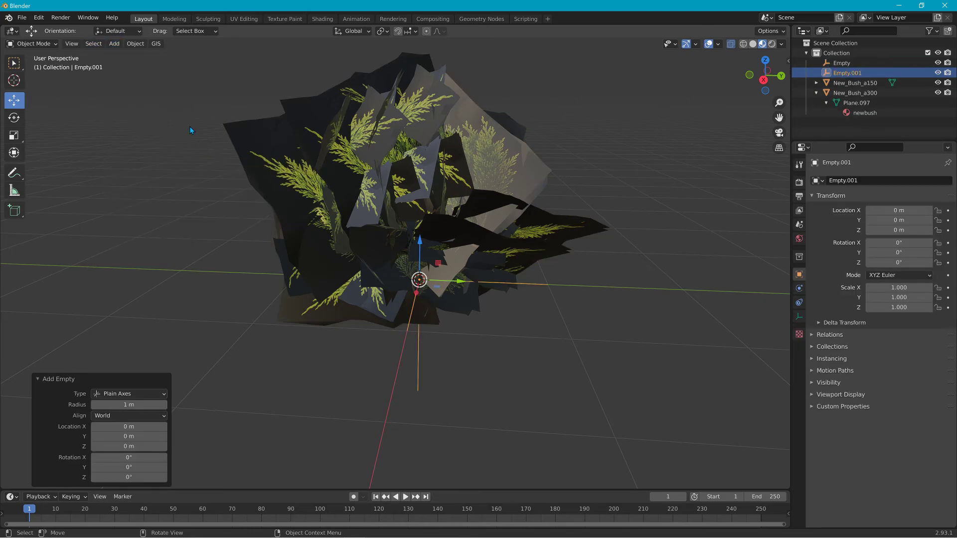
pyautogui.click(115, 48)
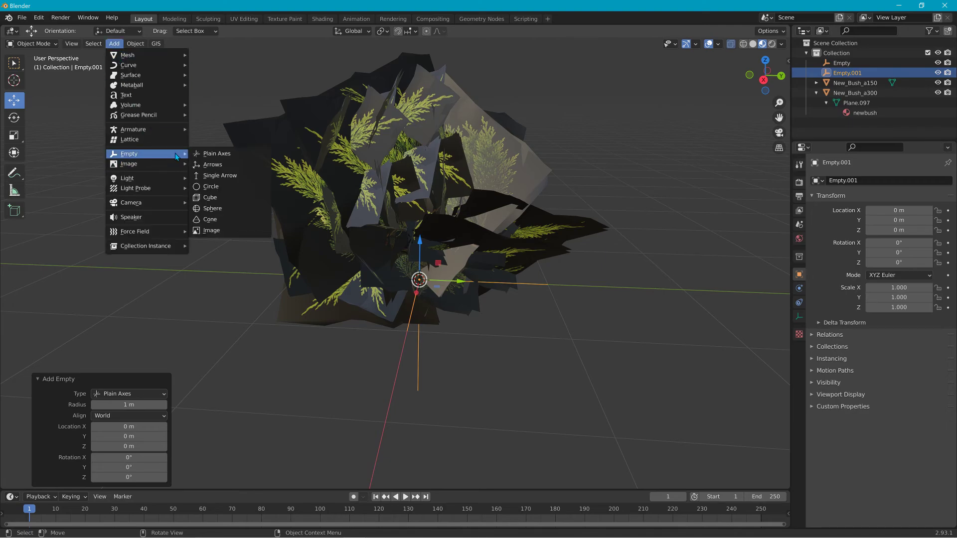
pyautogui.click(203, 154)
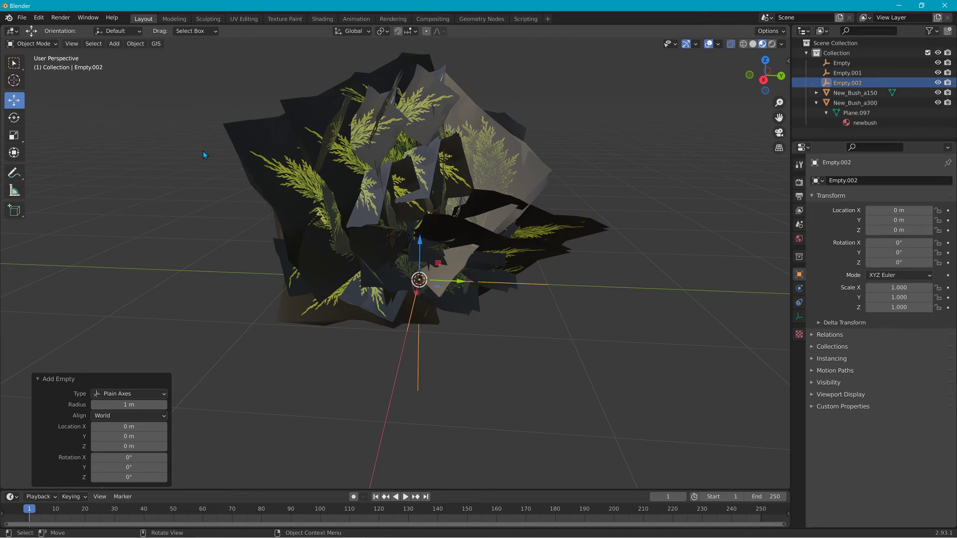
# - Rename the first empty as base00 and the second, Empty.001, as start01
pyautogui.doubleClick(853, 63)
pyautogui.write('base00')
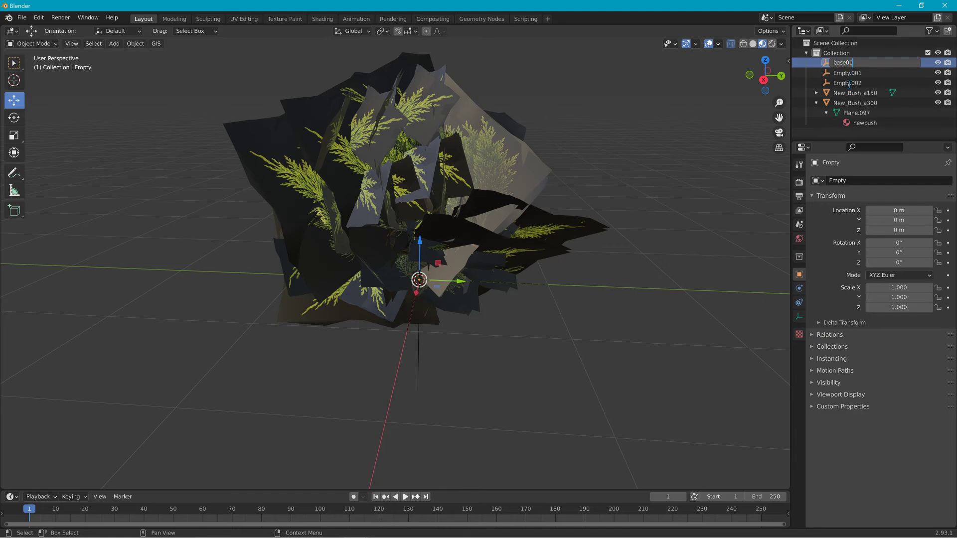
pyautogui.press('Return')
pyautogui.doubleClick(862, 75)
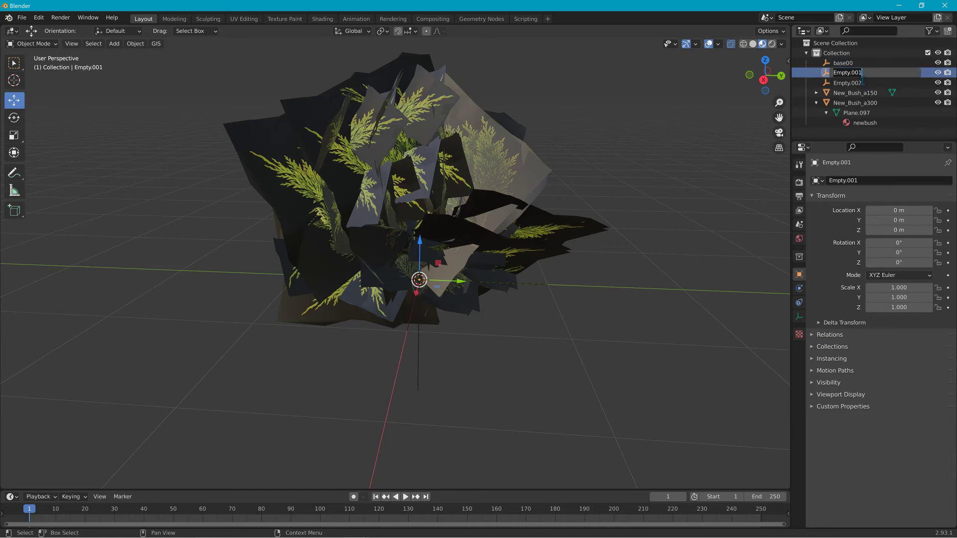
pyautogui.write('start01')
pyautogui.press('Return')
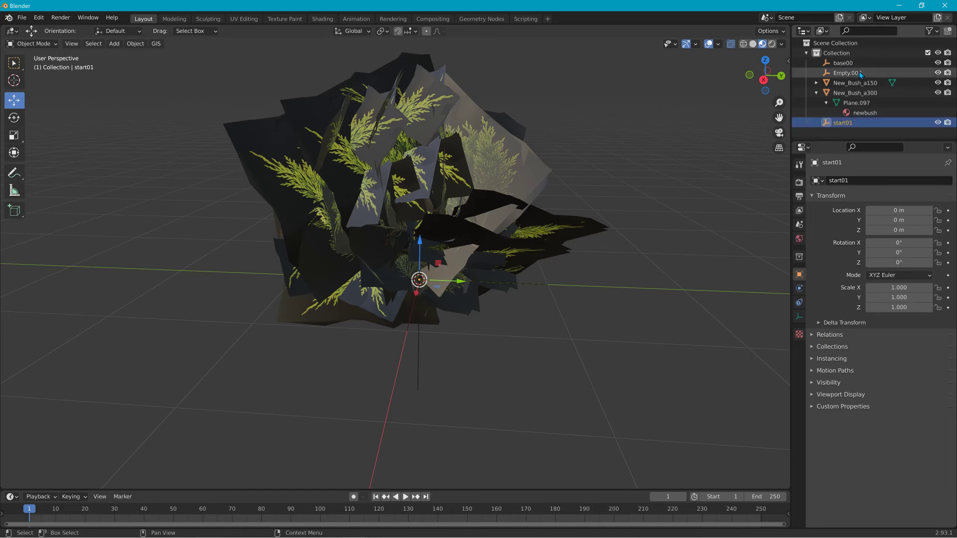
# - Rename the remaining empty, Empty.002, as bb_autobillboard25
pyautogui.click(848, 75)
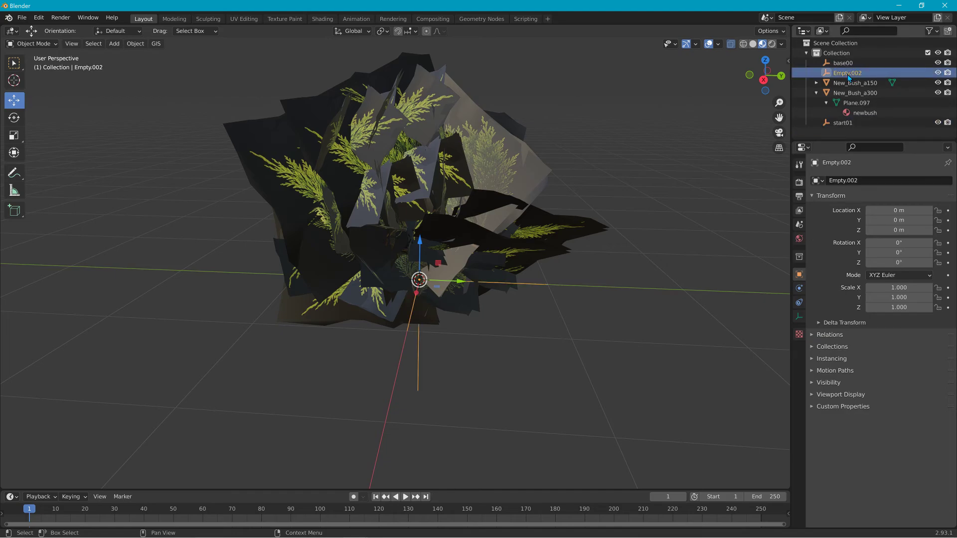
pyautogui.doubleClick(849, 74)
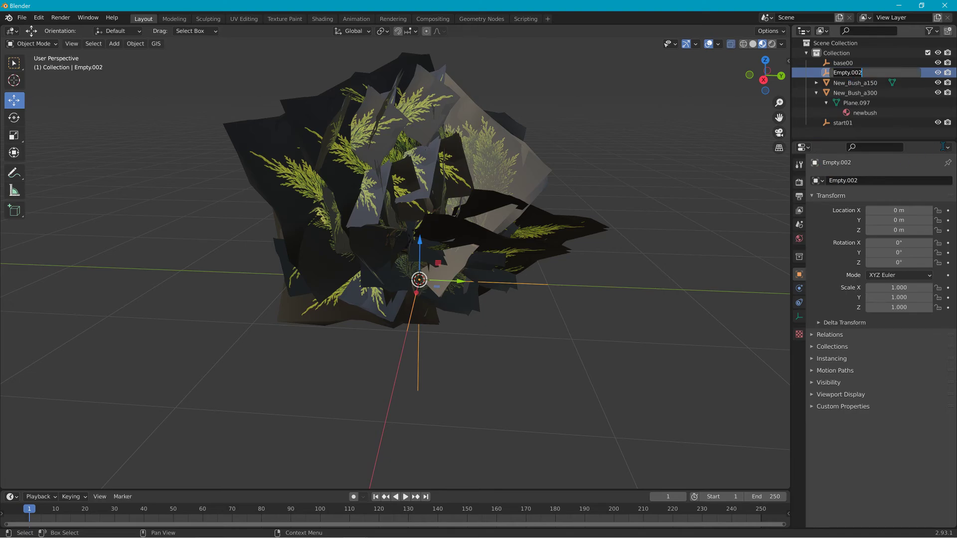
pyautogui.write('bb_autobillboard25')
pyautogui.press('Return')
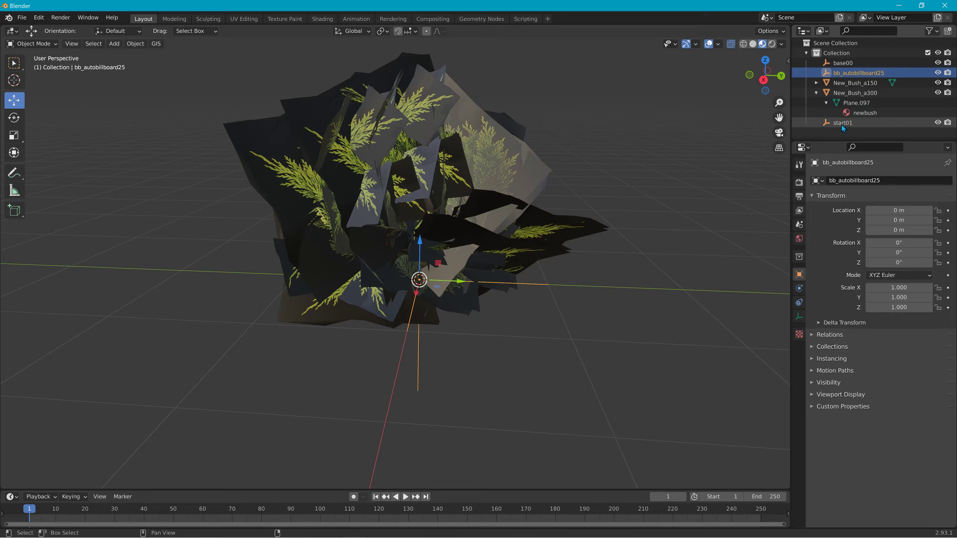
# - Parent the start01 and bb_autobillboard25 empties to base00
pyautogui.moveTo(841, 123); pyautogui.dragTo(843, 62)
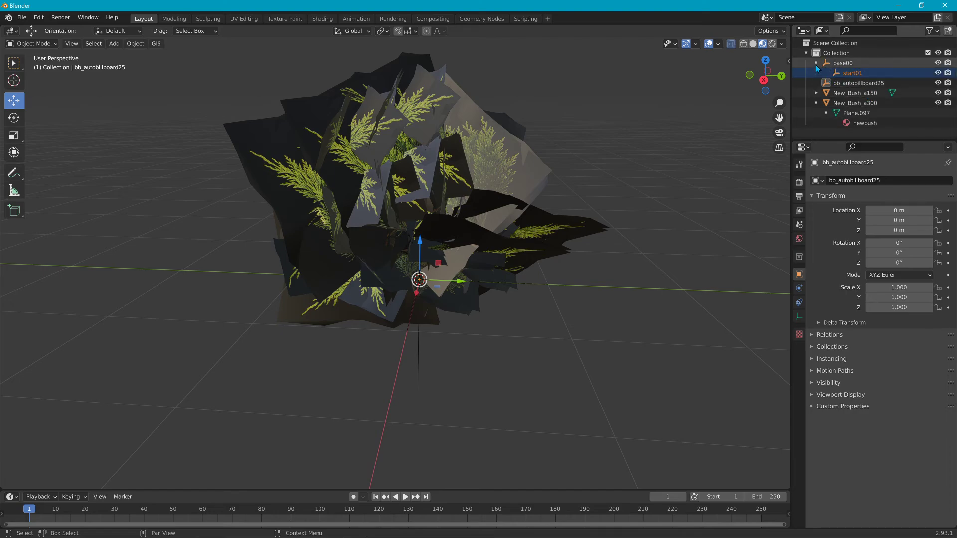
pyautogui.click(816, 63)
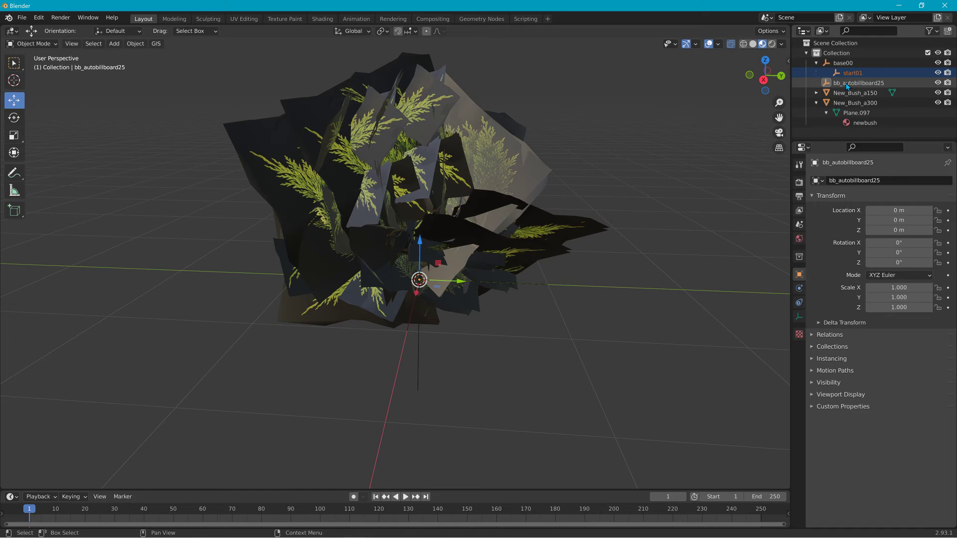
pyautogui.moveTo(847, 84); pyautogui.dragTo(843, 62)
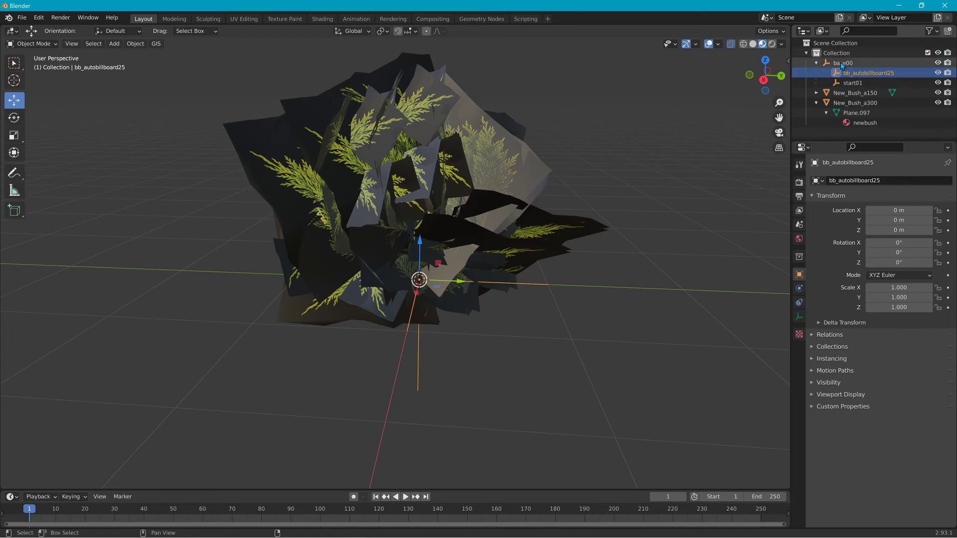
pyautogui.click(846, 103)
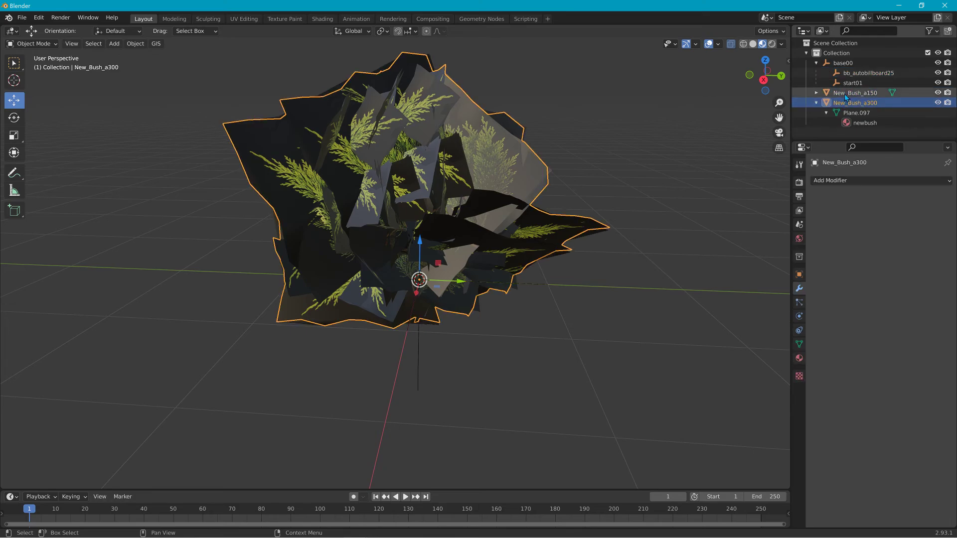
pyautogui.click(846, 96)
pyautogui.click(845, 103)
pyautogui.click(846, 95)
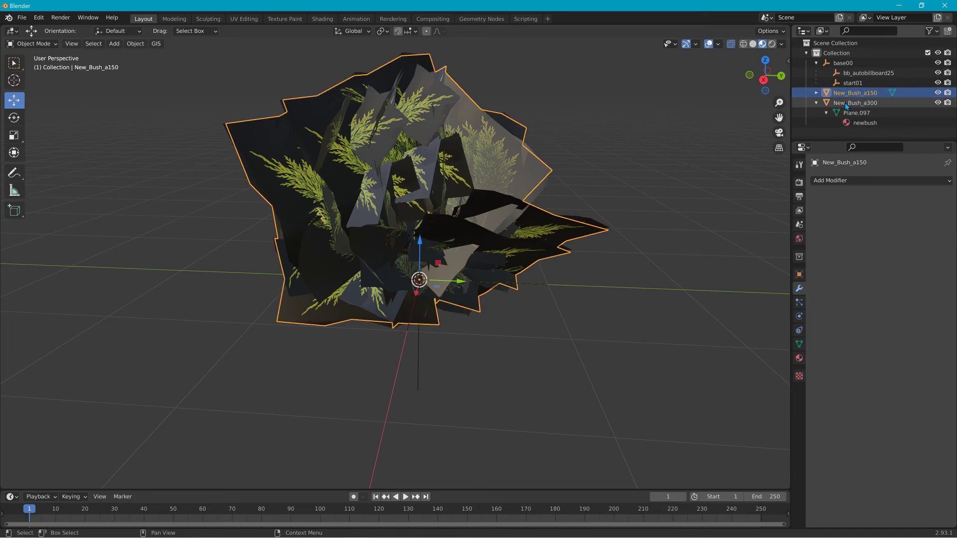
pyautogui.moveTo(845, 103); pyautogui.dragTo(844, 98)
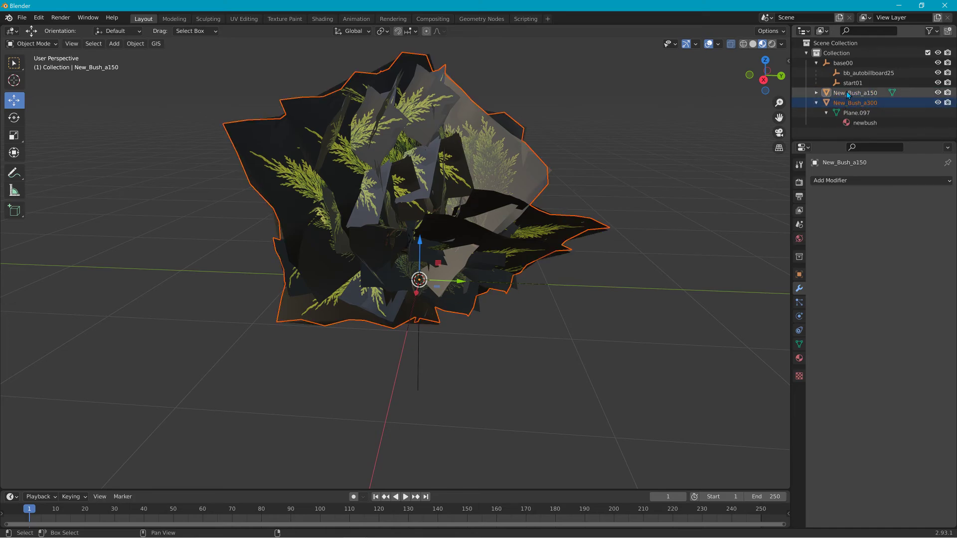
pyautogui.click(846, 92)
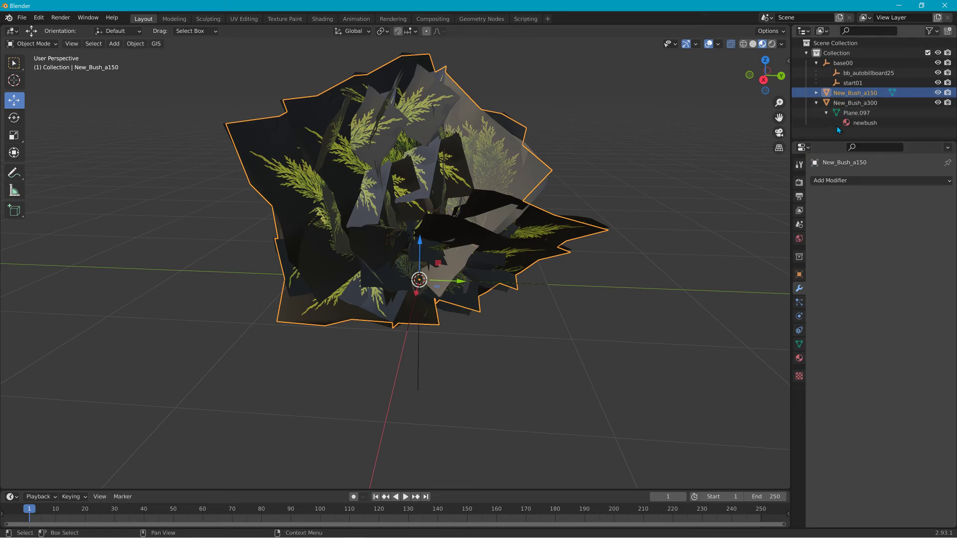
# - Parent New_Bush_a150 and New_Bush_a300 together to the start01 empty, and tidy the expanded hierarchy by collapsing New_Bush_a300
pyautogui.click(850, 103)
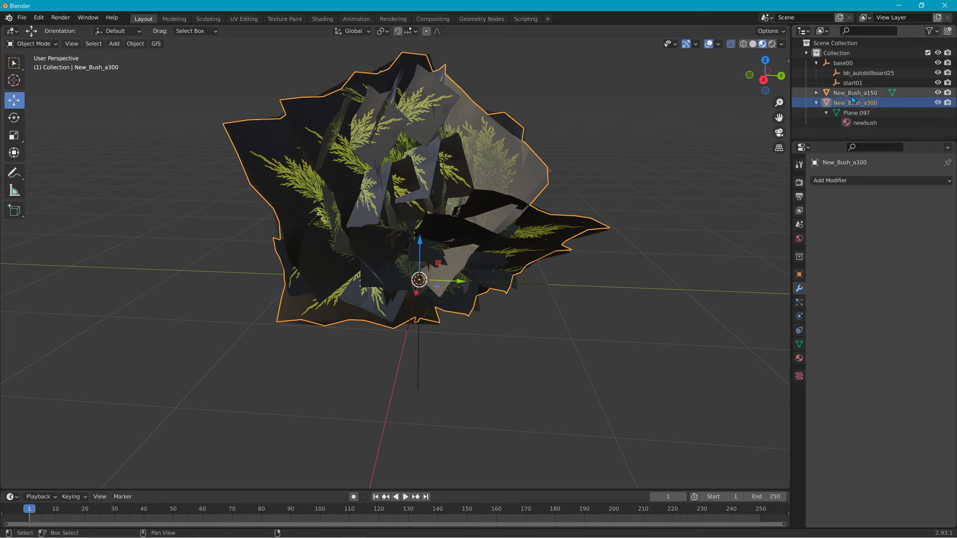
pyautogui.keyDown('shift'); pyautogui.click(851, 96); pyautogui.keyUp('shift')
pyautogui.moveTo(873, 99); pyautogui.dragTo(859, 83)
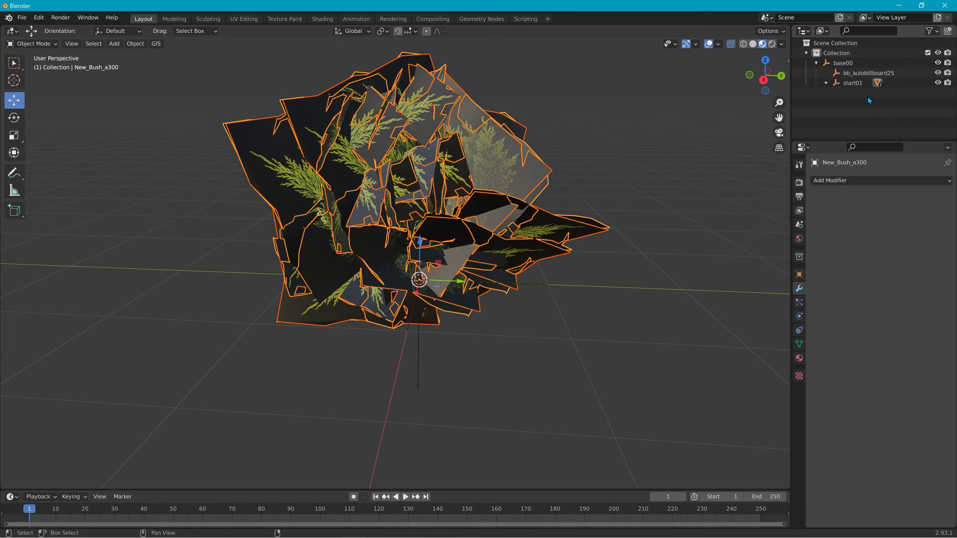
pyautogui.click(826, 82)
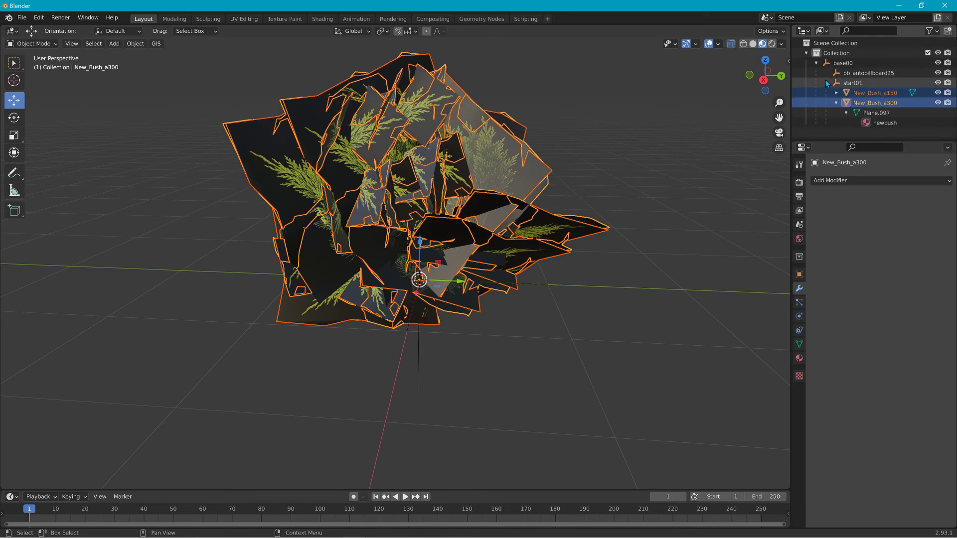
pyautogui.click(837, 103)
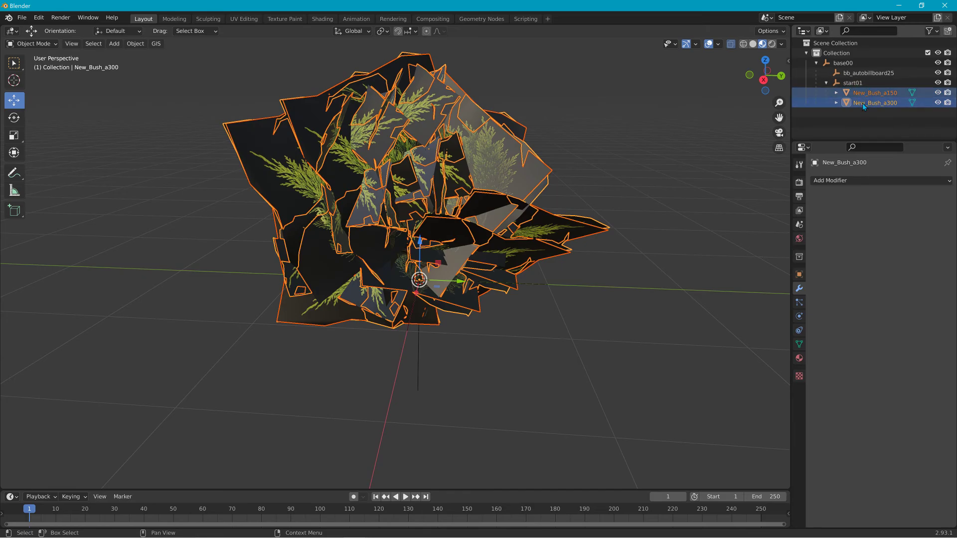
pyautogui.moveTo(623, 204); pyautogui.dragTo(567, 224, button='middle')
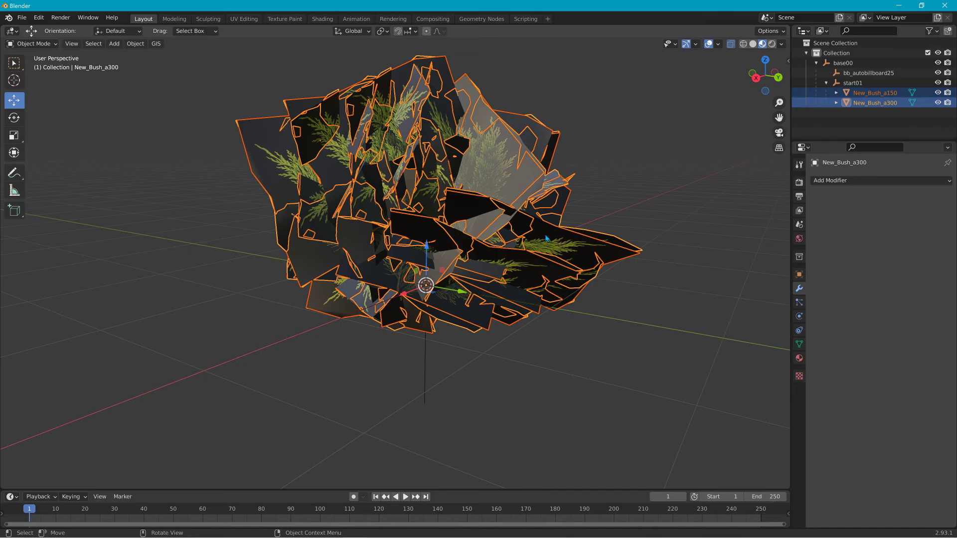
# - Add a cube mesh at the centre of the bush
pyautogui.moveTo(547, 238); pyautogui.dragTo(349, 250, button='middle')
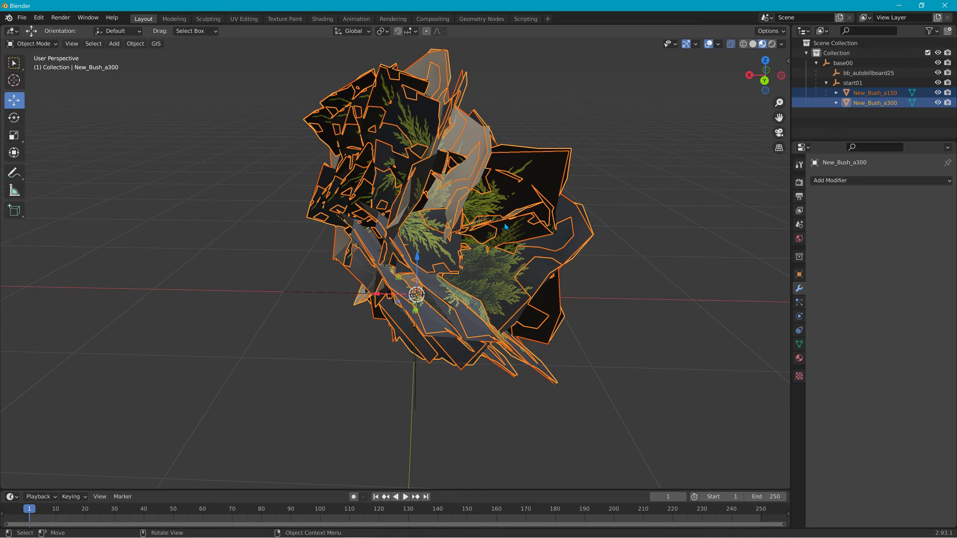
pyautogui.moveTo(505, 226); pyautogui.dragTo(586, 207, button='middle')
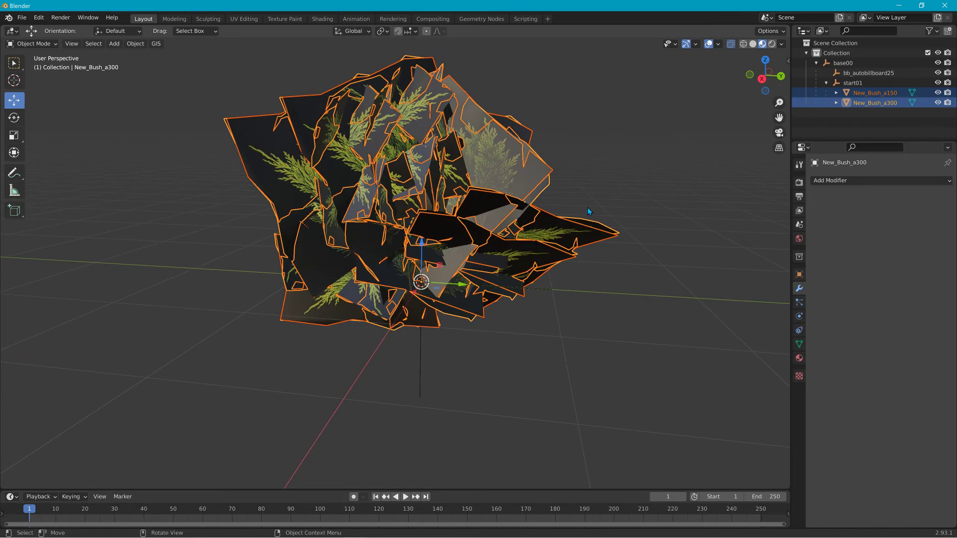
pyautogui.click(114, 44)
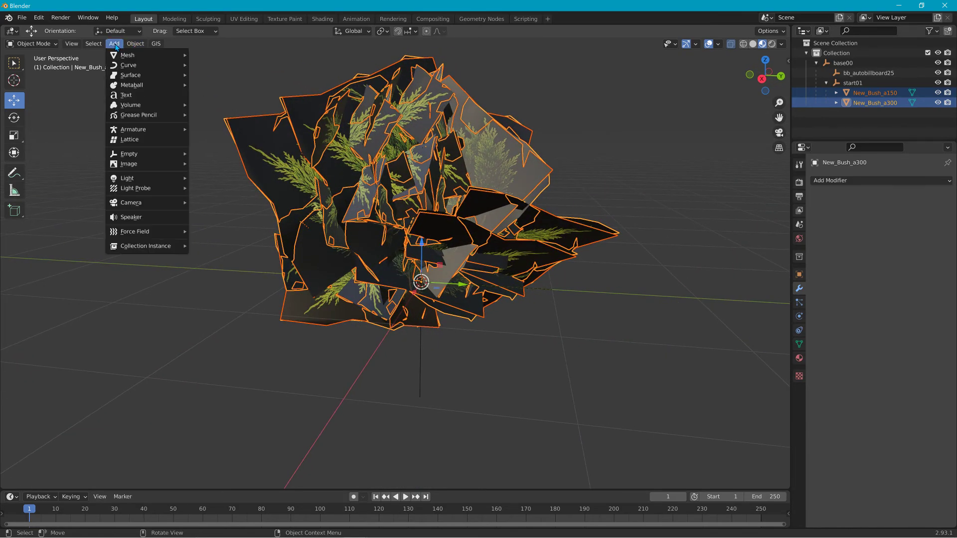
pyautogui.moveTo(125, 55)
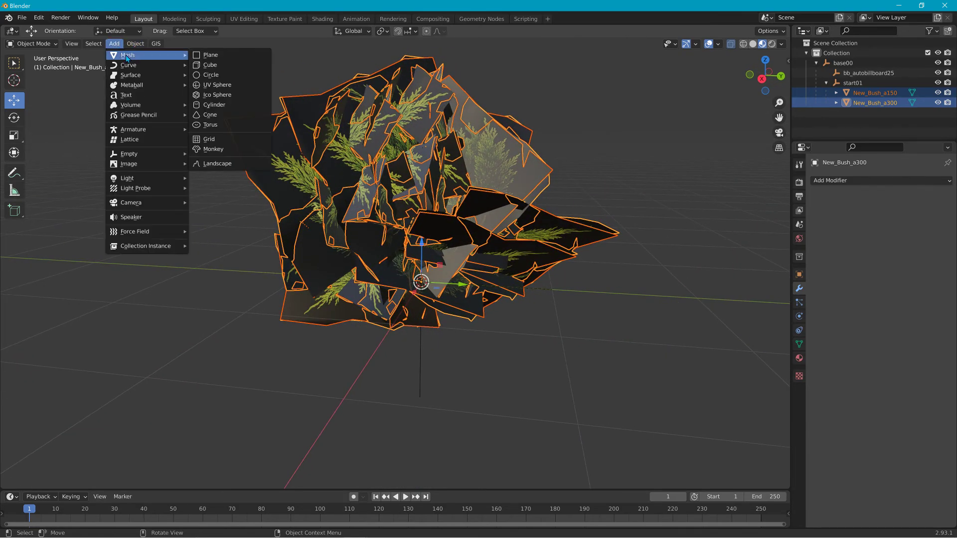
pyautogui.click(220, 65)
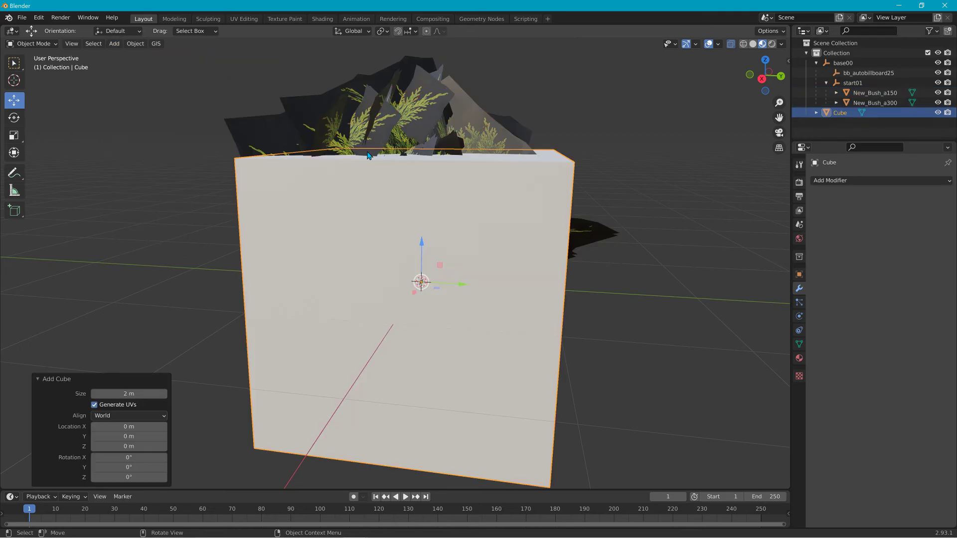
pyautogui.moveTo(439, 241); pyautogui.dragTo(351, 234, button='middle')
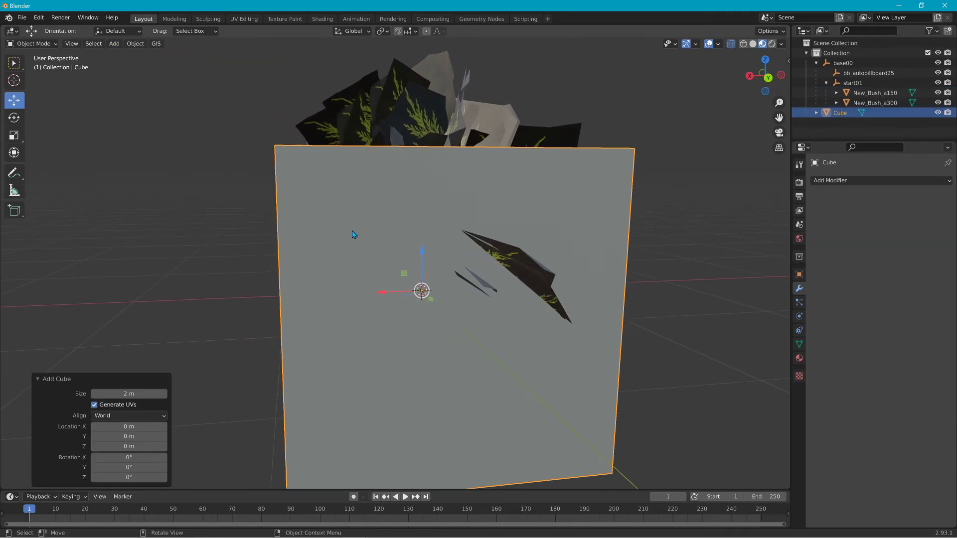
pyautogui.press('s')
pyautogui.press('x')
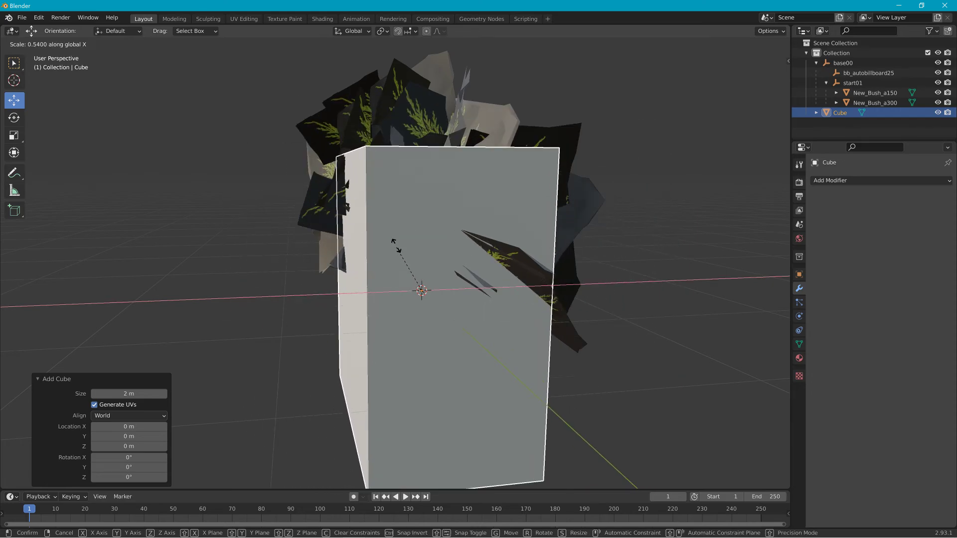
pyautogui.click(401, 244)
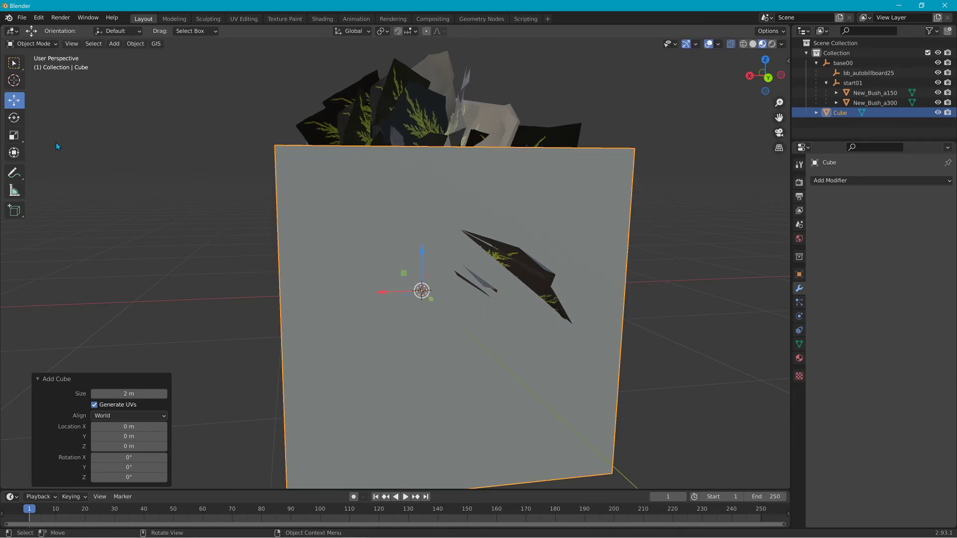
# - Shrink the cube with the Scale tool, reducing it along the X axis and the other axes until it is well within the bush
pyautogui.click(15, 136)
pyautogui.moveTo(384, 293); pyautogui.dragTo(405, 296)
pyautogui.moveTo(351, 304); pyautogui.dragTo(434, 305, button='middle')
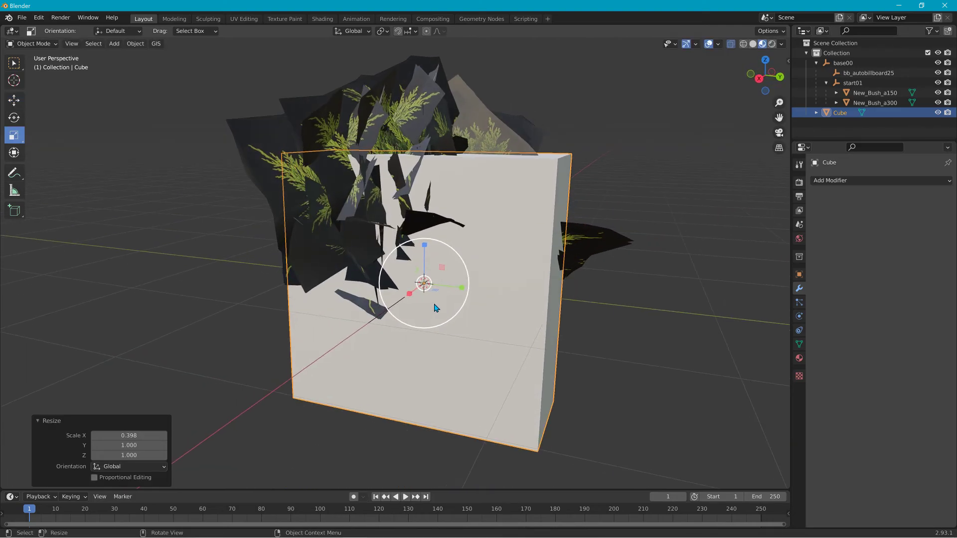
pyautogui.moveTo(409, 293); pyautogui.dragTo(378, 299)
pyautogui.moveTo(379, 299); pyautogui.dragTo(349, 284, button='middle')
pyautogui.moveTo(420, 255); pyautogui.dragTo(383, 292)
pyautogui.moveTo(383, 292); pyautogui.dragTo(450, 300, button='middle')
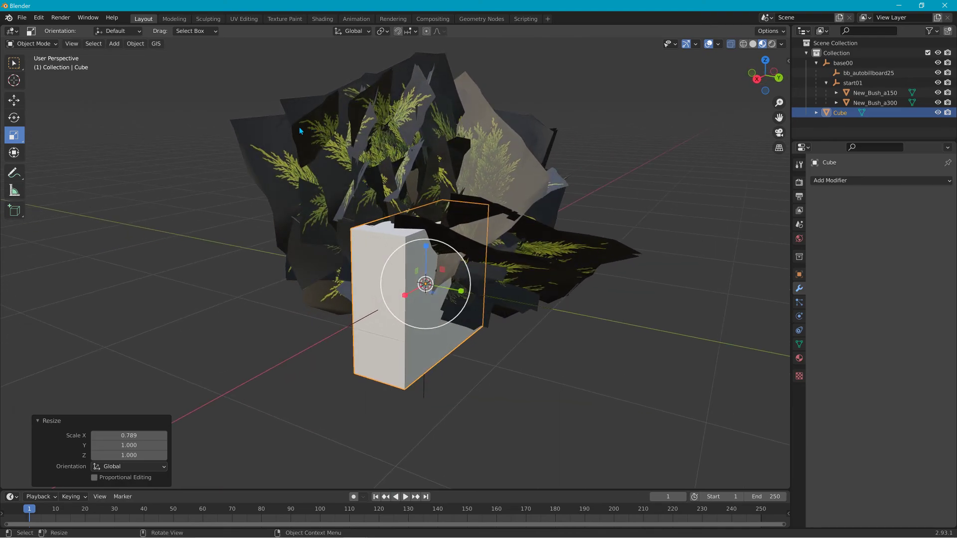
# - Stretch the cube by about 2.29 along Y and 1.13 along Z, and enlarge it uniformly by about 1.085
pyautogui.moveTo(399, 206); pyautogui.dragTo(428, 251, button='middle')
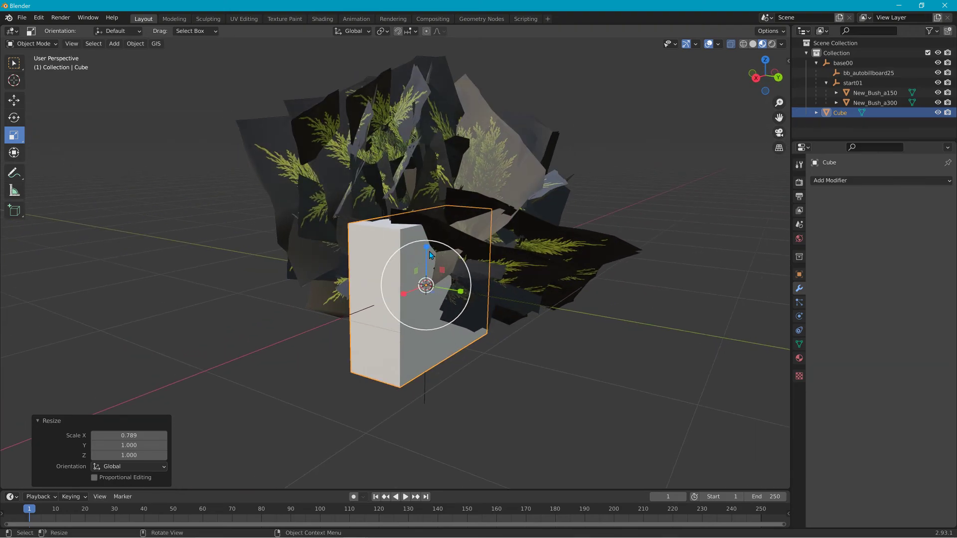
pyautogui.moveTo(459, 292); pyautogui.dragTo(502, 300)
pyautogui.moveTo(441, 302); pyautogui.dragTo(451, 284, button='middle')
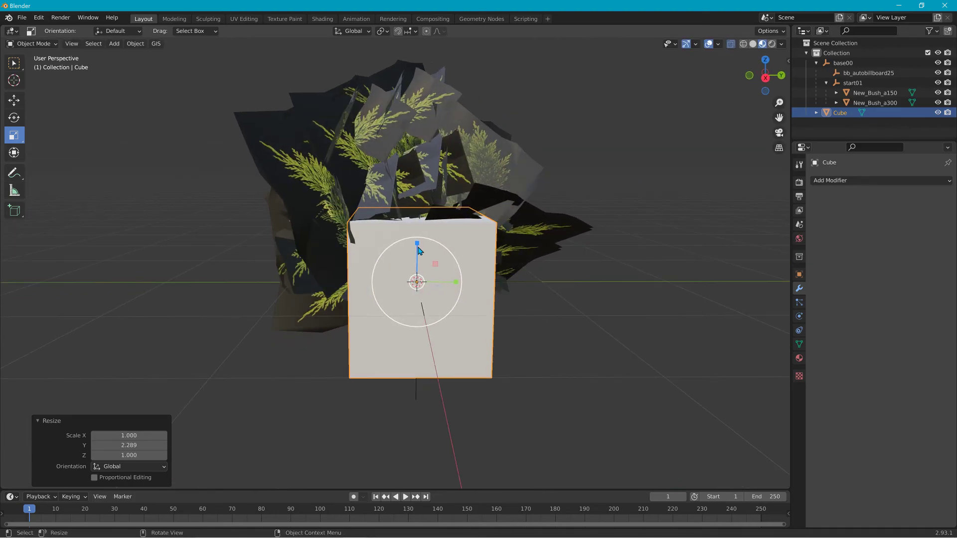
pyautogui.moveTo(418, 249); pyautogui.dragTo(420, 245)
pyautogui.moveTo(420, 244); pyautogui.dragTo(400, 296, button='middle')
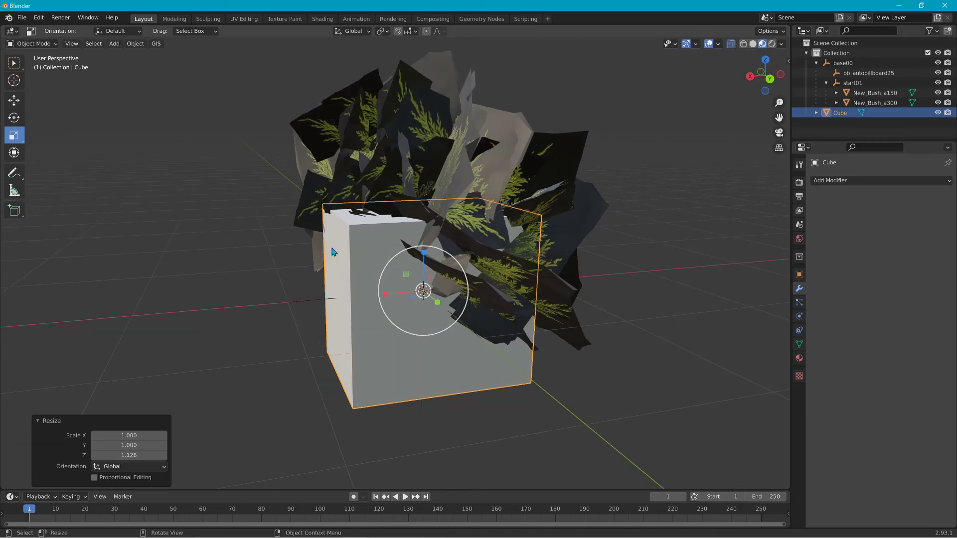
pyautogui.press('s')
pyautogui.click(395, 295)
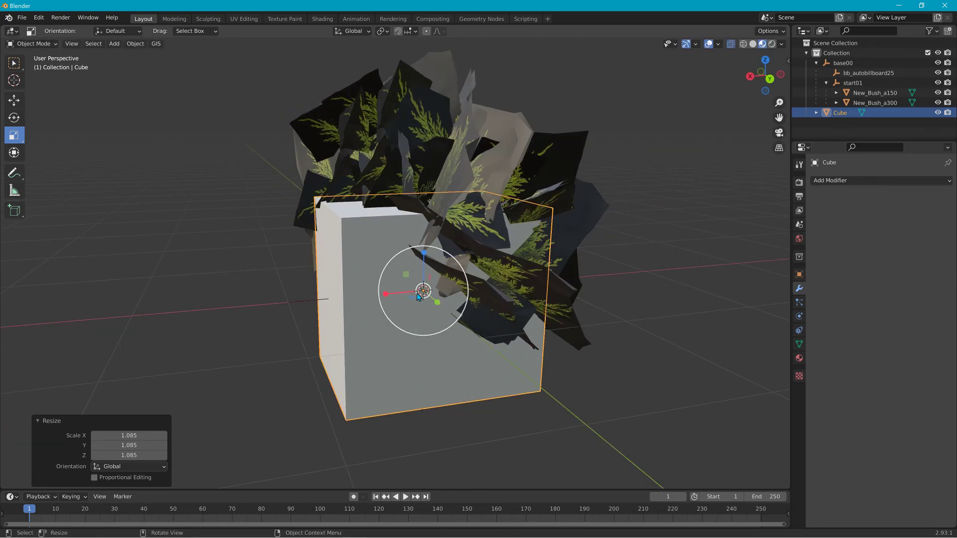
# - Raise the cube about 0.64 m into the bush and narrow it along X by a factor of about 0.68
pyautogui.press('g')
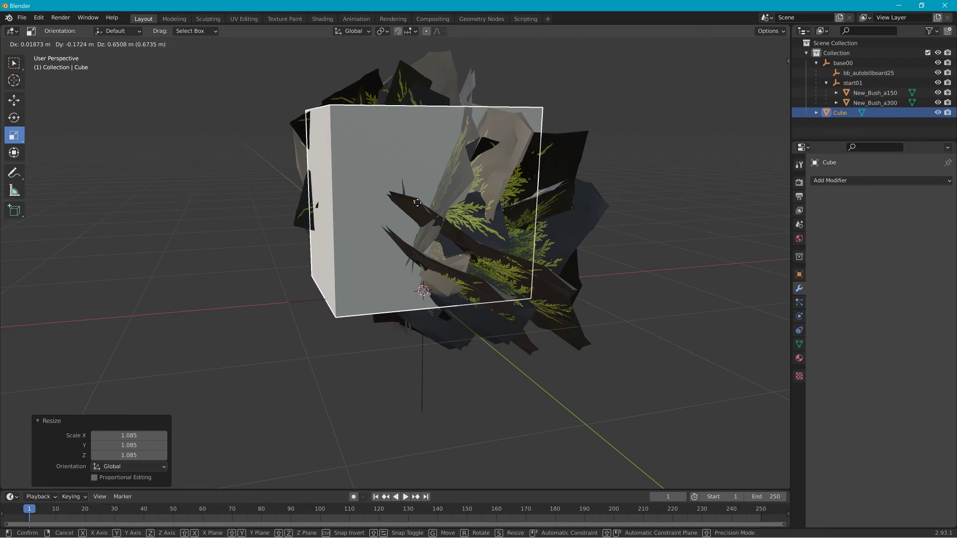
pyautogui.click(416, 203)
pyautogui.moveTo(378, 205); pyautogui.dragTo(540, 217, button='middle')
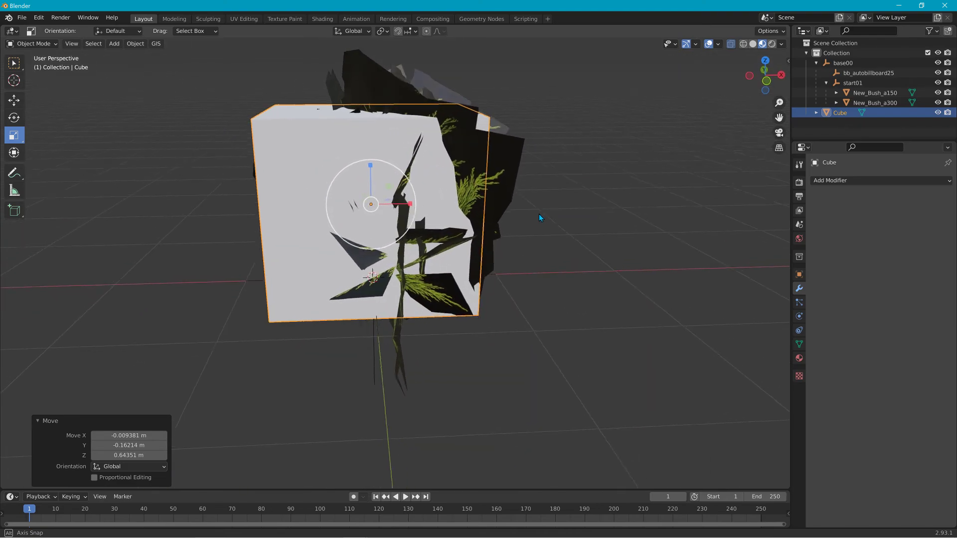
pyautogui.press('s')
pyautogui.press('x')
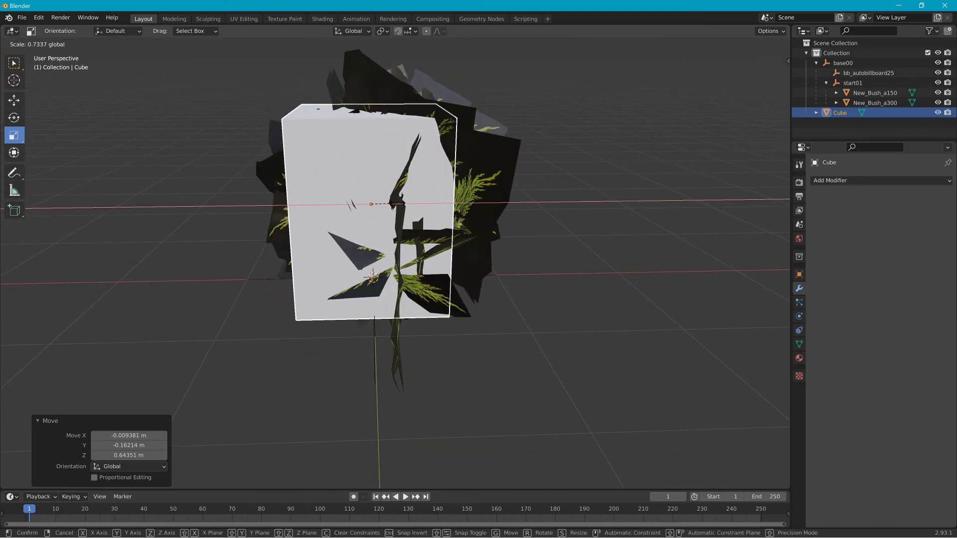
pyautogui.click(394, 205)
# - Shift the narrowed cube in two small moves to centre it within the bush foliage
pyautogui.press('g')
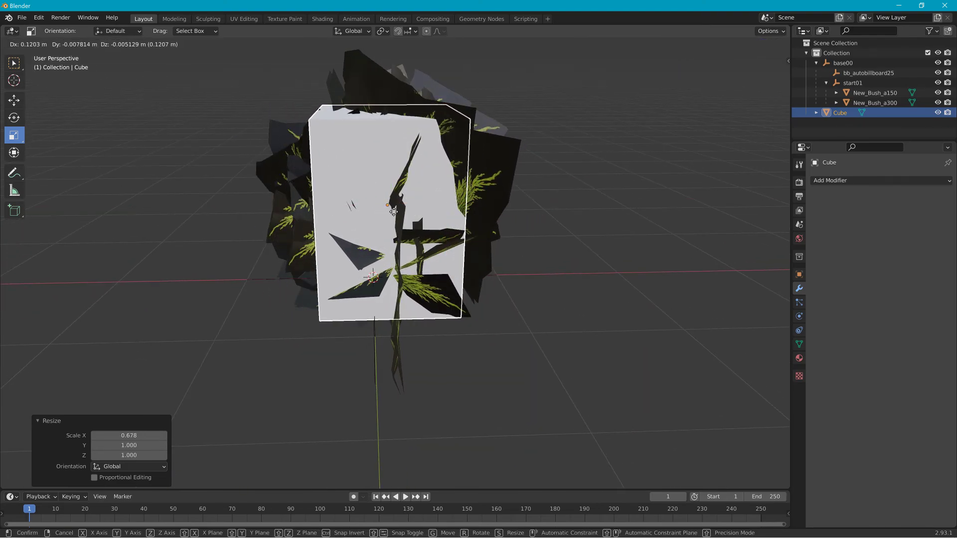
pyautogui.click(394, 212)
pyautogui.moveTo(394, 211); pyautogui.dragTo(373, 227, button='middle')
pyautogui.press('g')
pyautogui.click(411, 221)
pyautogui.moveTo(357, 229); pyautogui.dragTo(261, 198, button='middle')
# - Rename the cube as colmesh-1 and parent it to the start01 empty
pyautogui.doubleClick(835, 114)
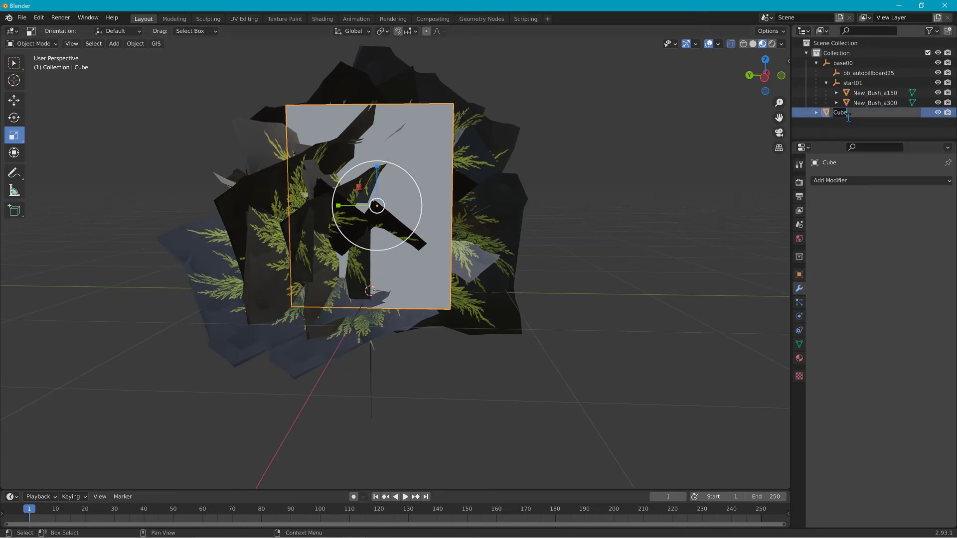
pyautogui.write('colmesh-1')
pyautogui.press('Return')
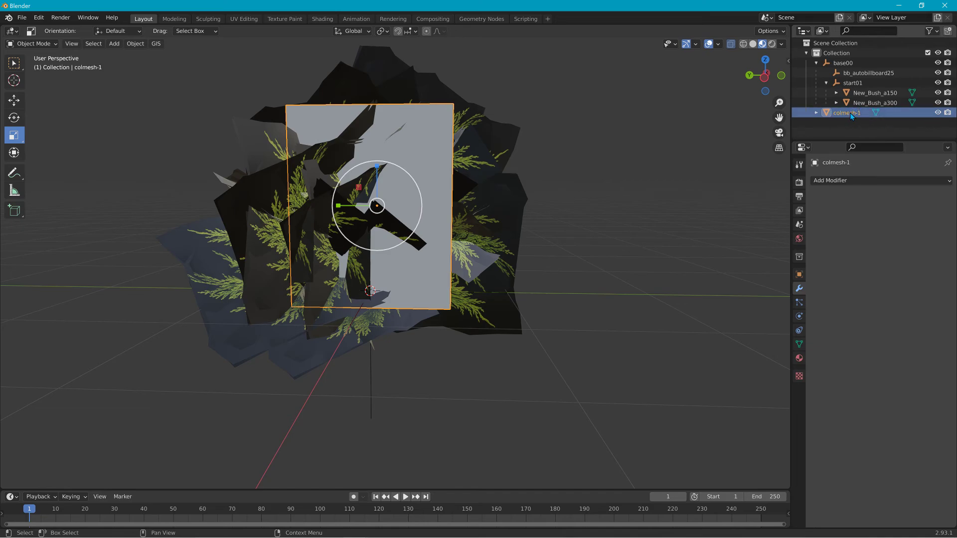
pyautogui.moveTo(848, 112); pyautogui.dragTo(853, 83)
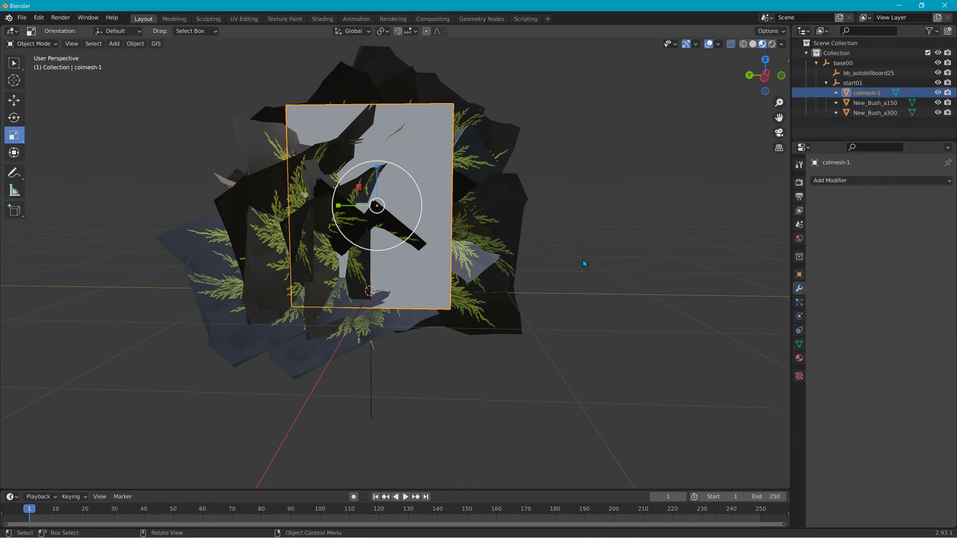
# - Expand colmesh-1 and New_Bush_a150 in the hierarchy to check their mesh data and assigned materials
pyautogui.moveTo(585, 264); pyautogui.dragTo(532, 267, button='middle')
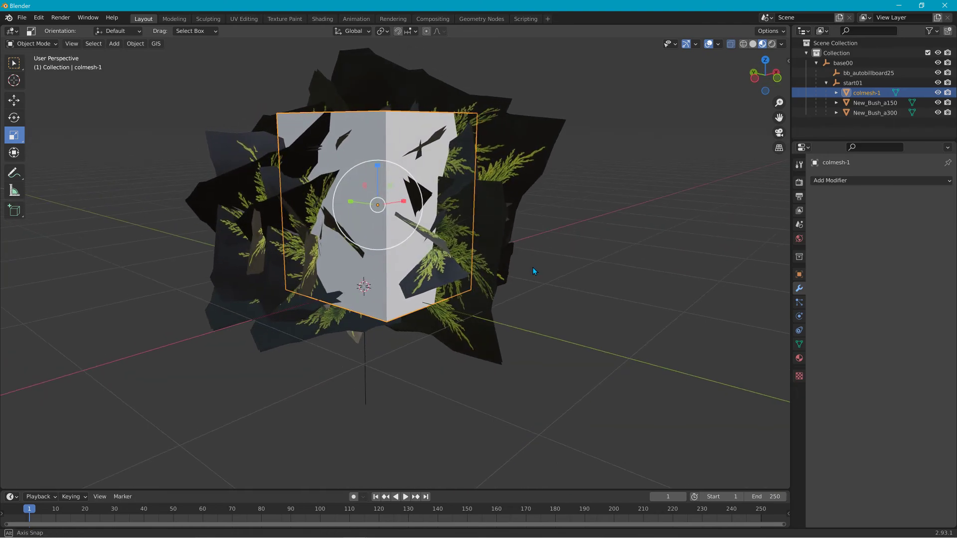
pyautogui.click(836, 93)
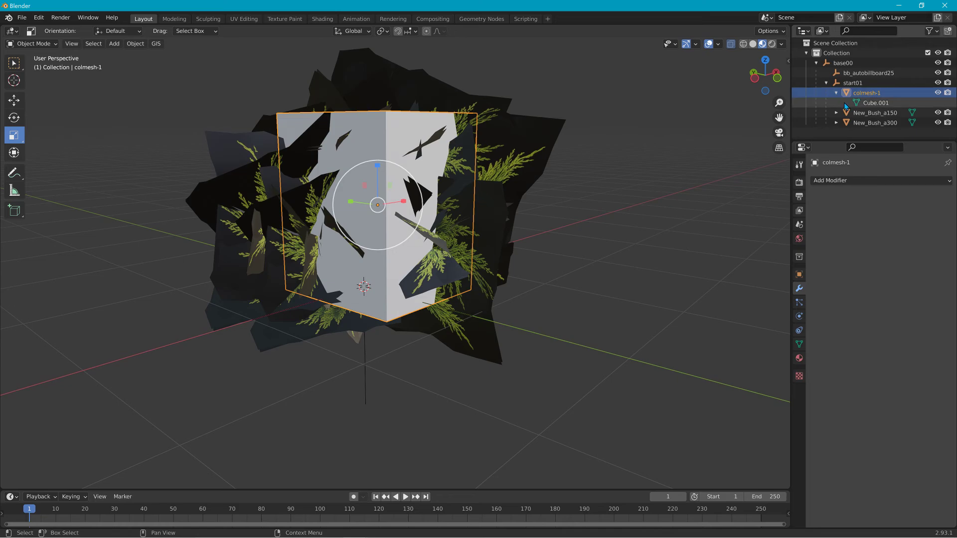
pyautogui.click(836, 113)
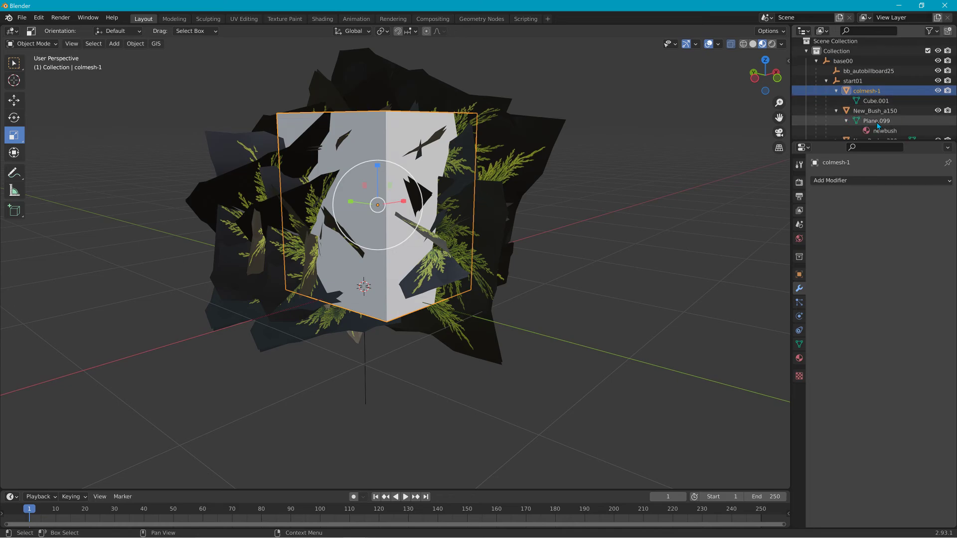
pyautogui.click(846, 121)
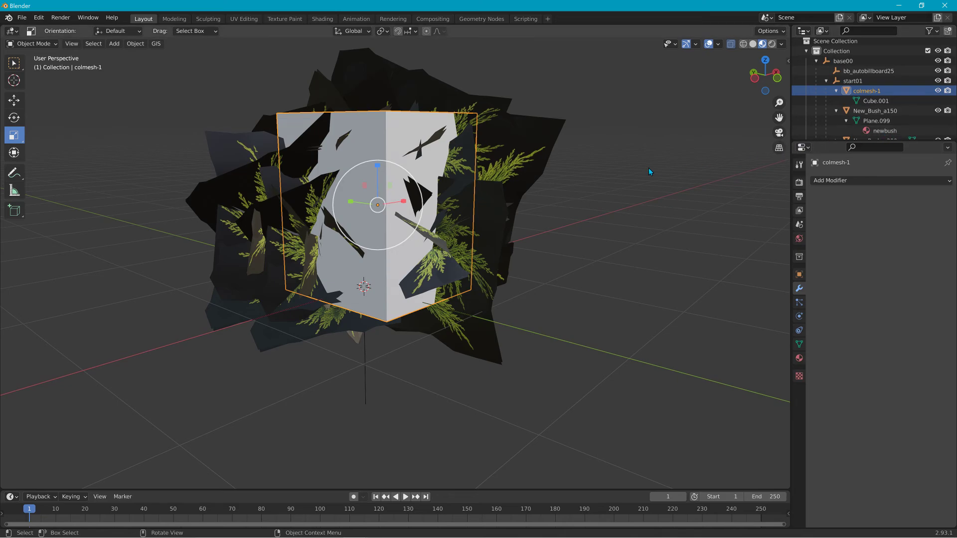
# - Export the scene as the COLLADA file New_Bush51.dae into the Project 3 misc favorite folder
pyautogui.click(28, 19)
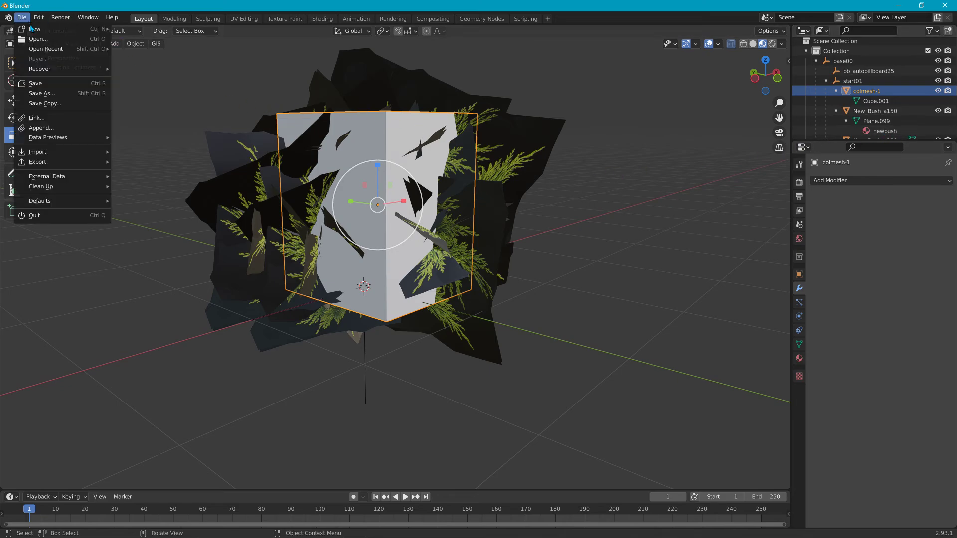
pyautogui.moveTo(53, 165)
pyautogui.click(152, 164)
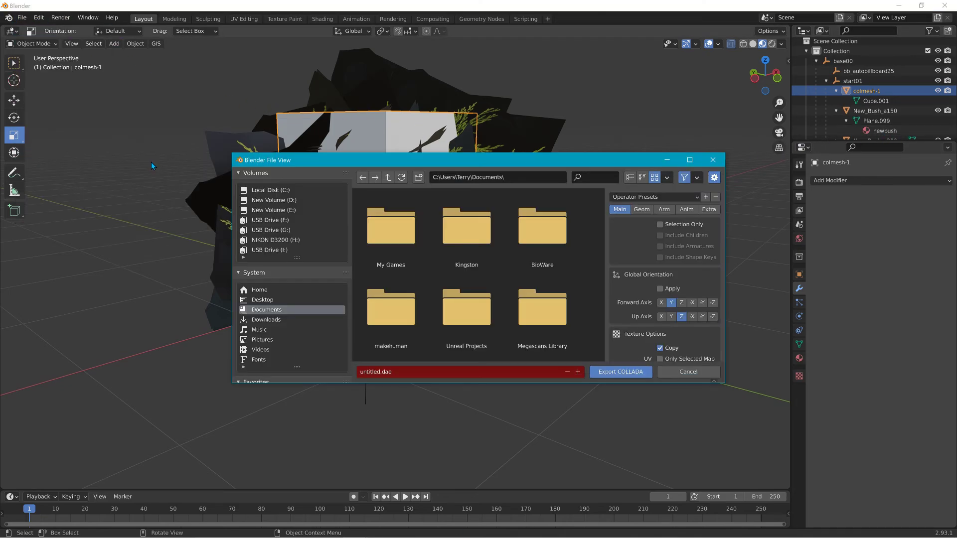
pyautogui.scroll(-5, 298, 322)
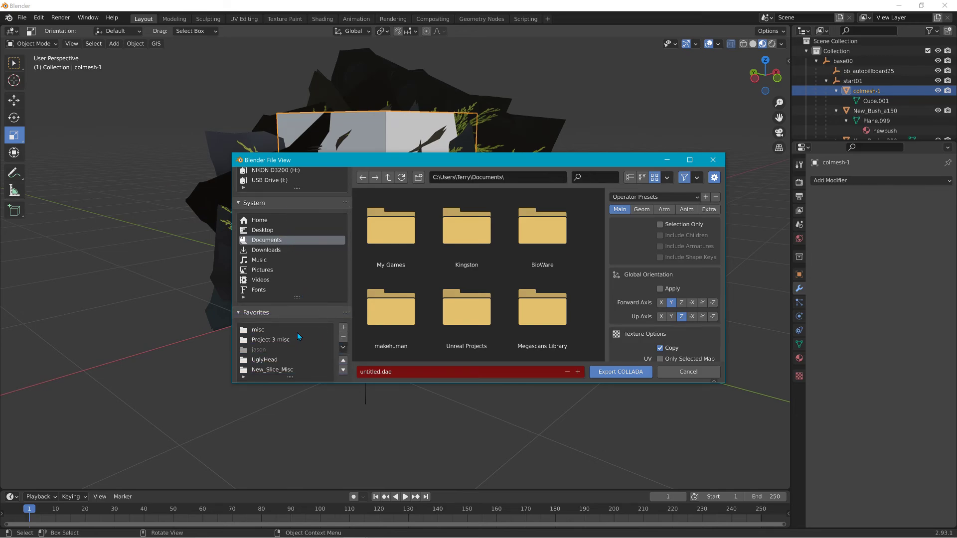
pyautogui.click(267, 339)
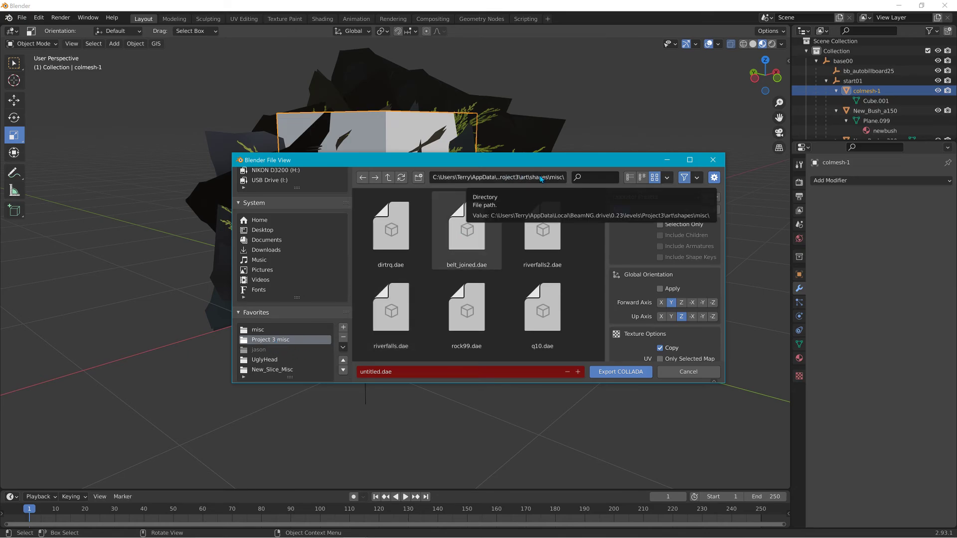
pyautogui.click(408, 371)
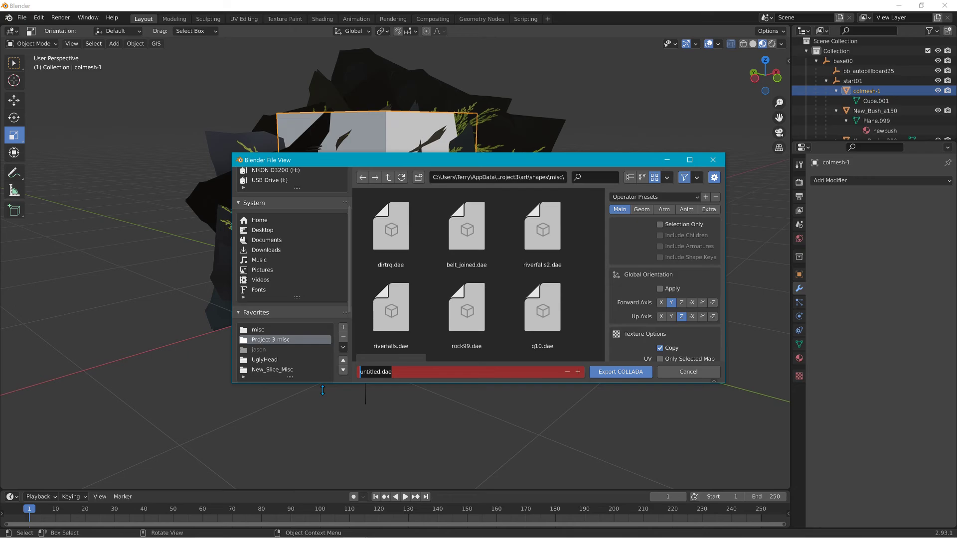
pyautogui.write('New_Bush51')
pyautogui.click(634, 375)
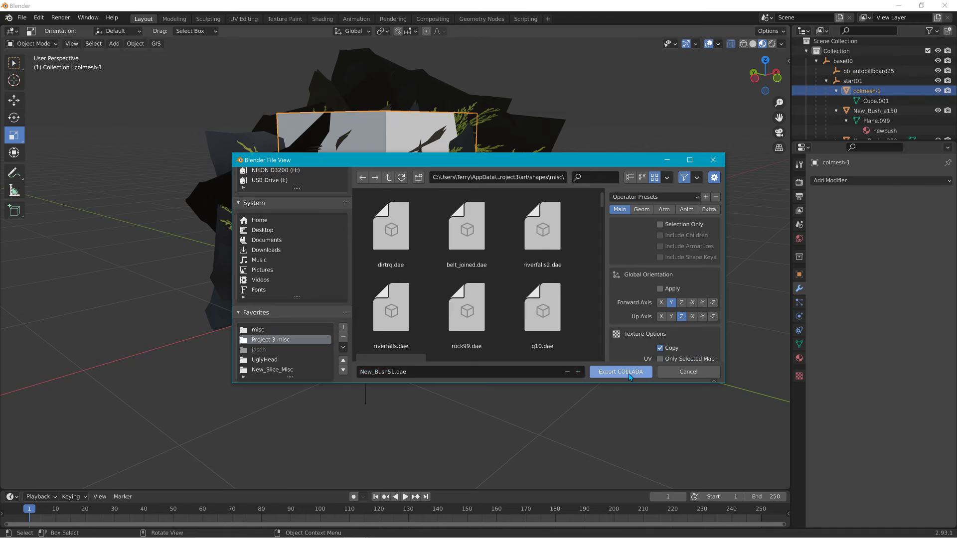
pyautogui.click(629, 376)
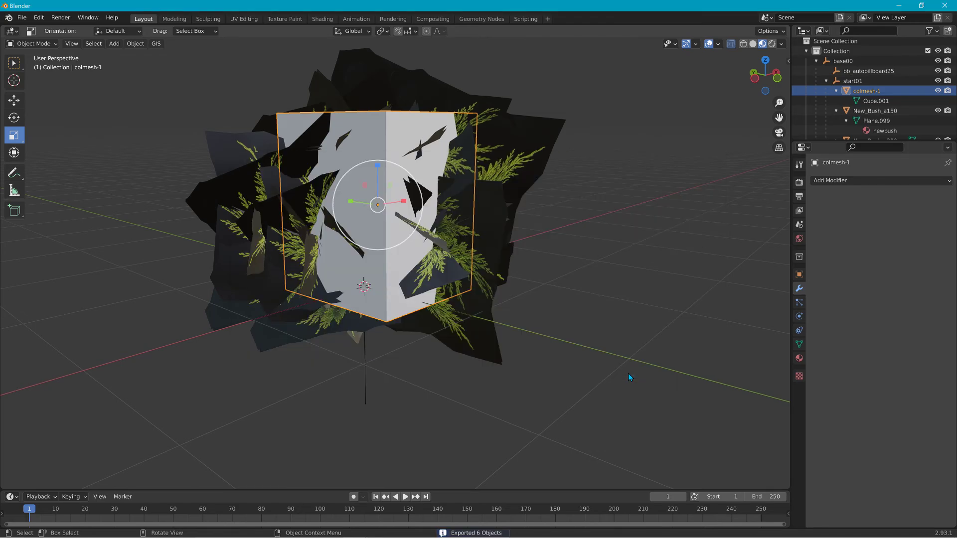
# - Minimize Blender, open the BeamNG.drive launcher from the desktop and launch the game
pyautogui.click(898, 6)
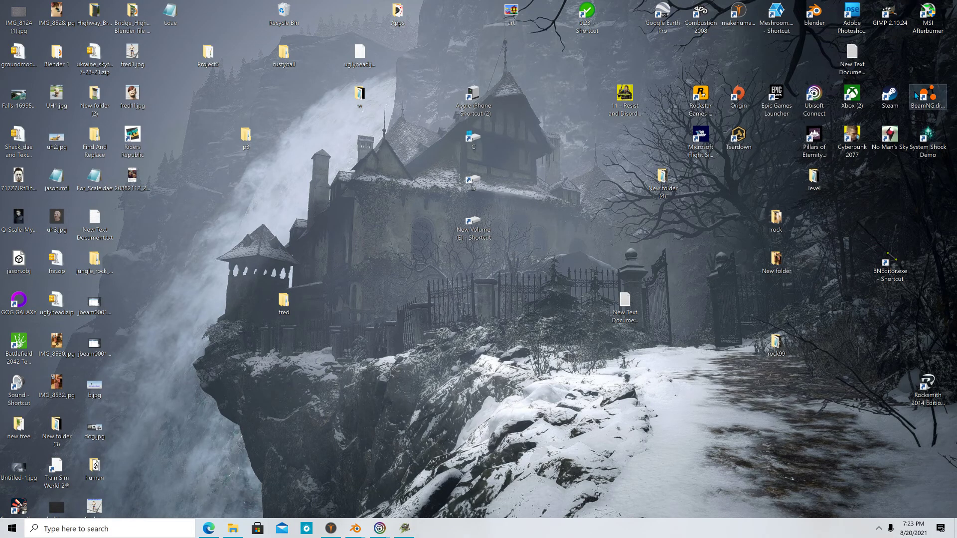
pyautogui.doubleClick(927, 100)
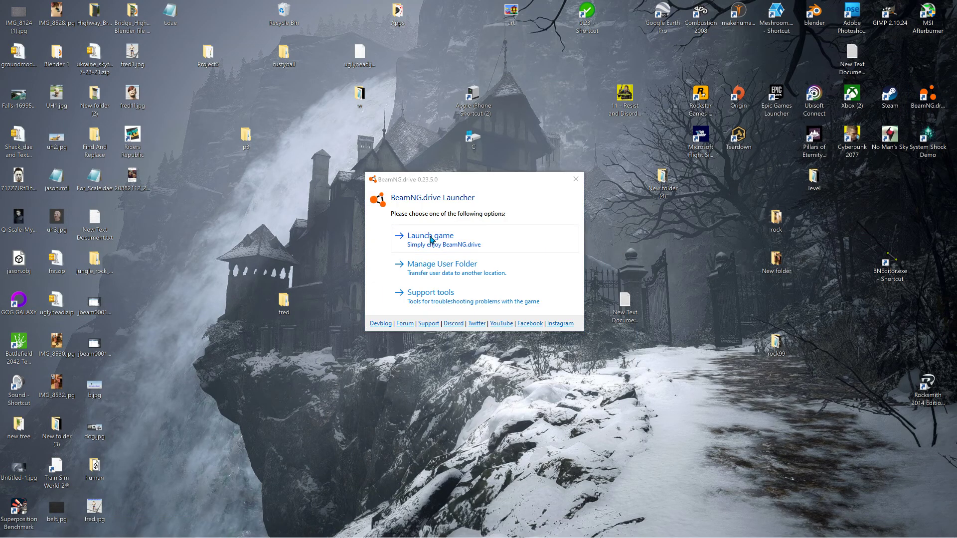
pyautogui.click(429, 239)
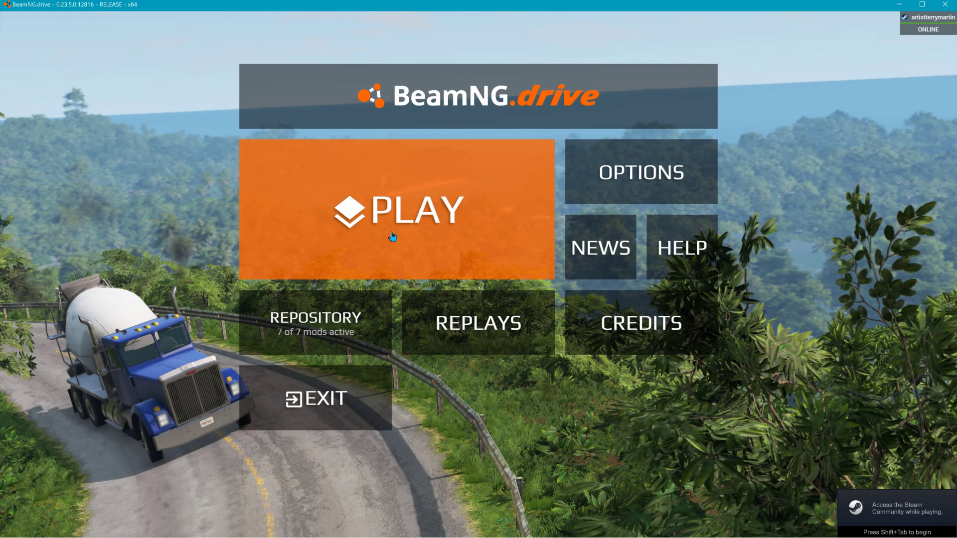
# - Start a freeroam session on the Project3 level at the SpawnSphere_1 spawn point
pyautogui.click(392, 237)
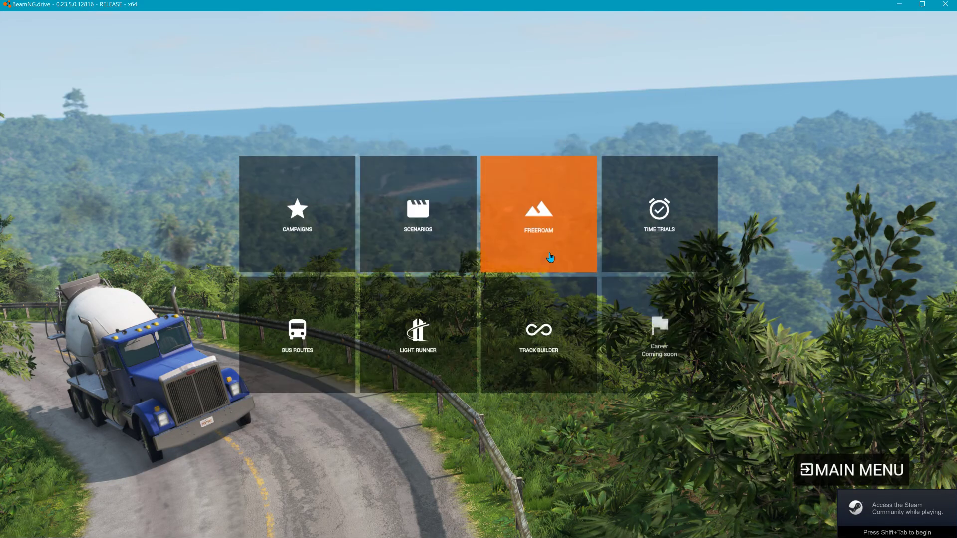
pyautogui.click(543, 250)
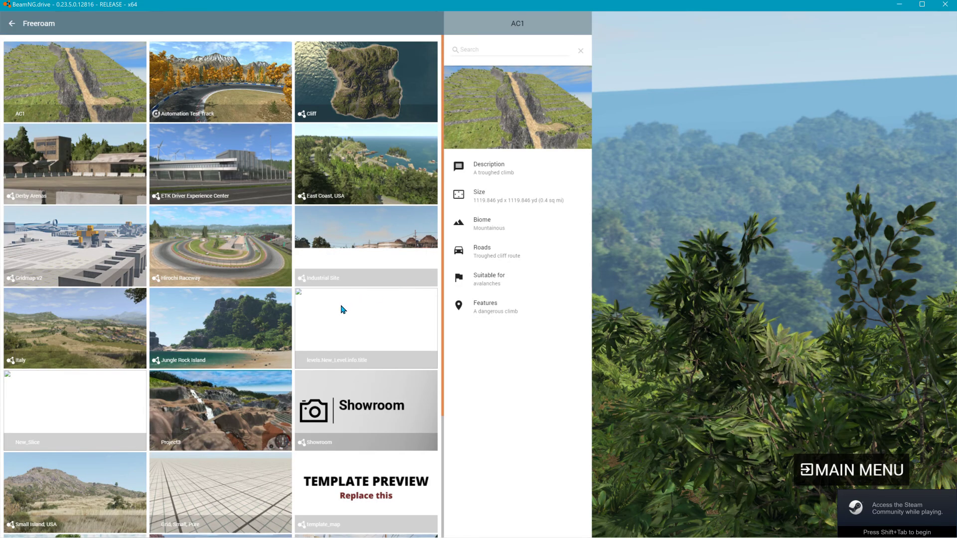
pyautogui.click(218, 413)
pyautogui.click(223, 416)
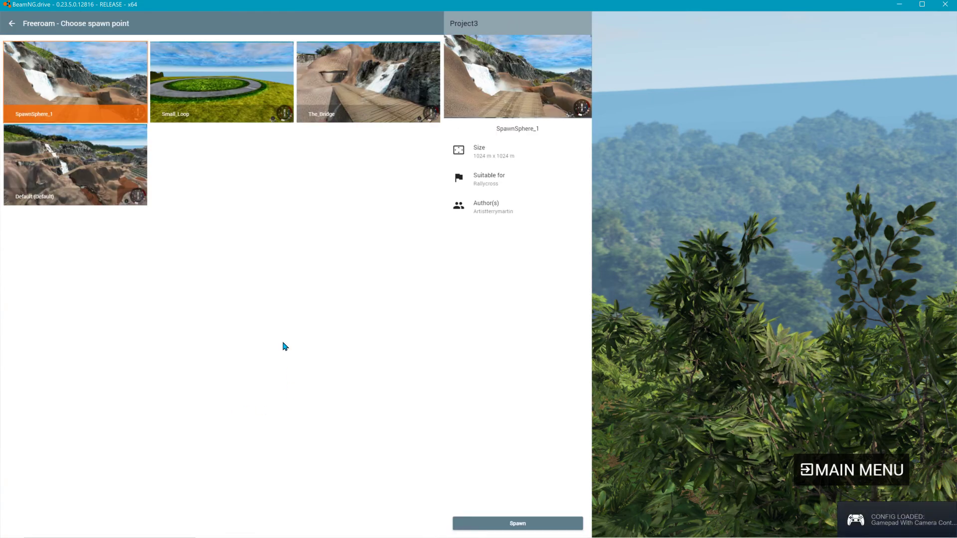
pyautogui.click(505, 523)
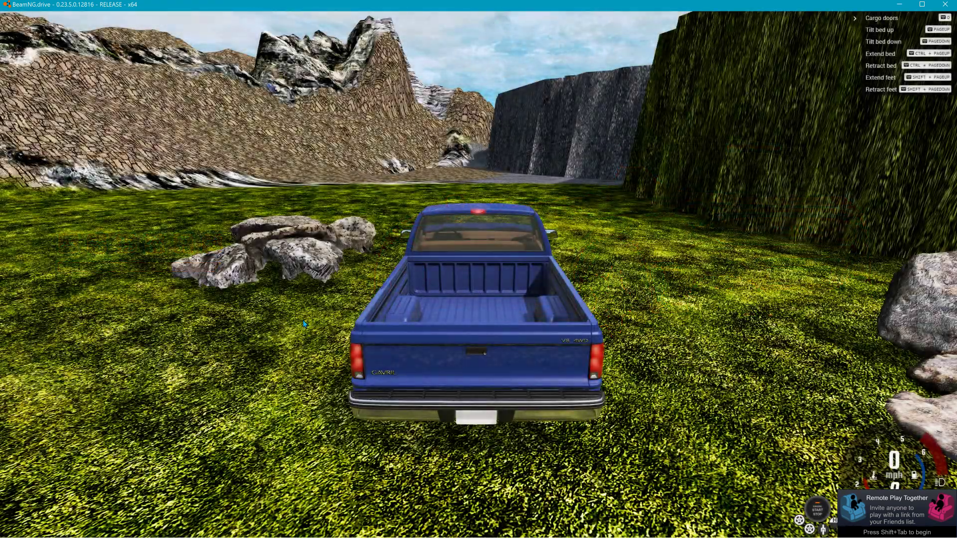
# - Switch the level to the world editor and widen the Material Editor so its texture paths are readable
pyautogui.moveTo(601, 304); pyautogui.dragTo(296, 325, button='right')
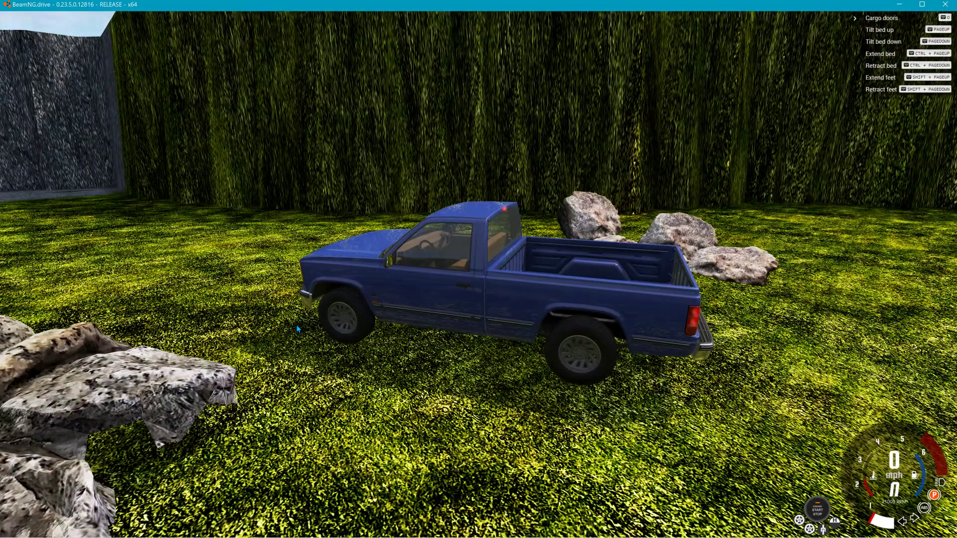
pyautogui.press('F11')
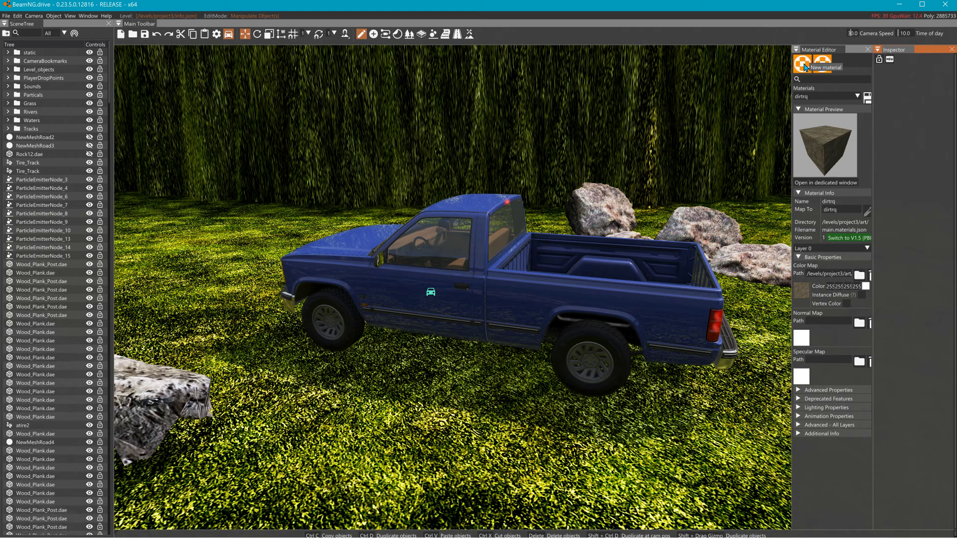
pyautogui.moveTo(797, 94); pyautogui.dragTo(728, 103)
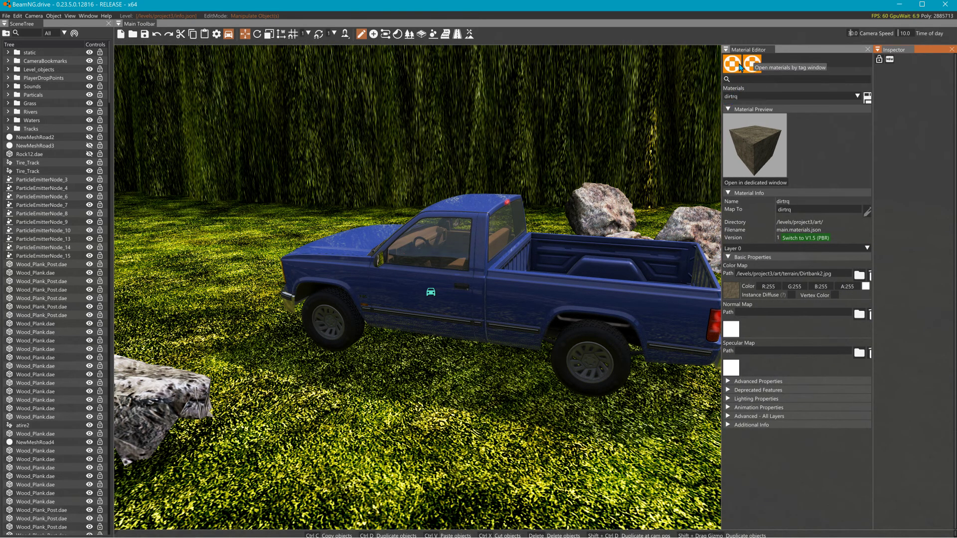
pyautogui.click(757, 89)
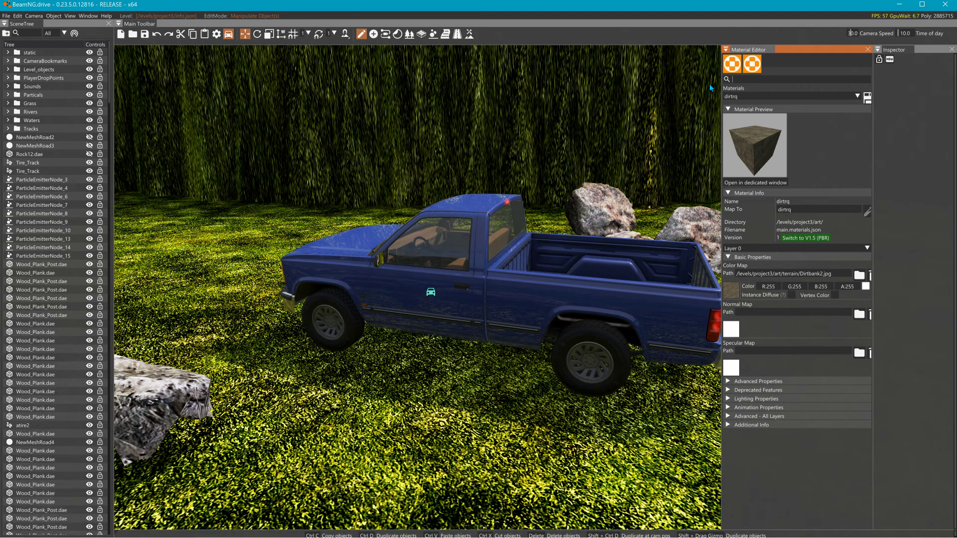
# - Create a new material named newbush in the project3 art materials file
pyautogui.click(732, 63)
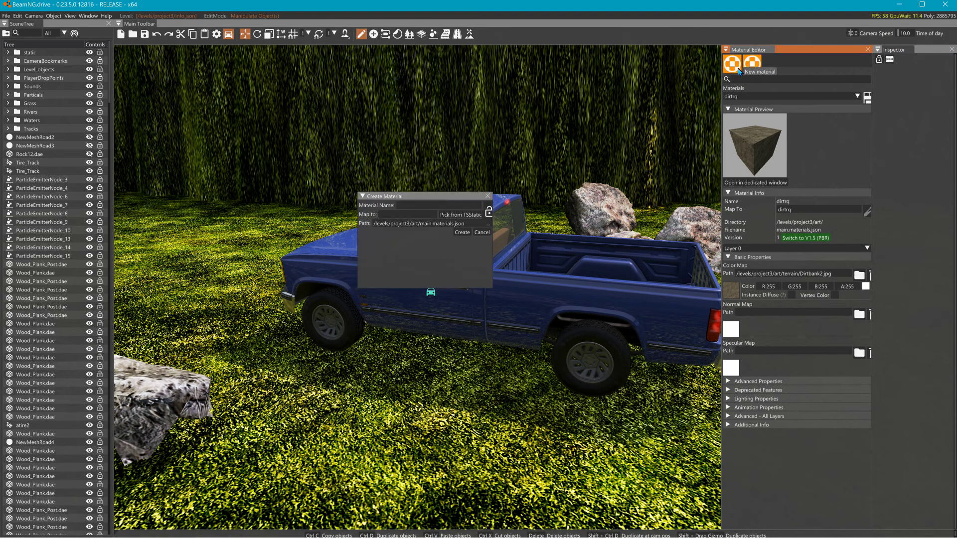
pyautogui.click(424, 205)
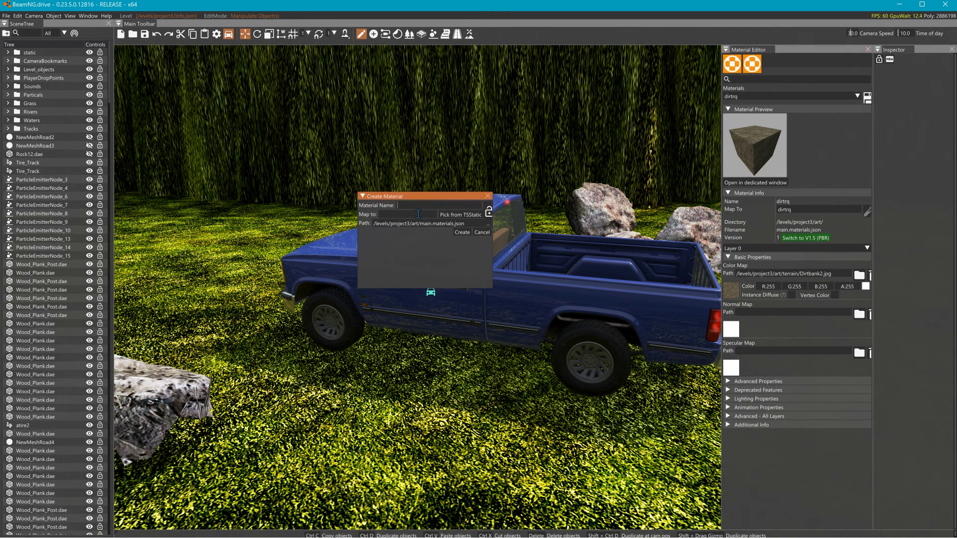
pyautogui.write('newbush')
pyautogui.click(462, 232)
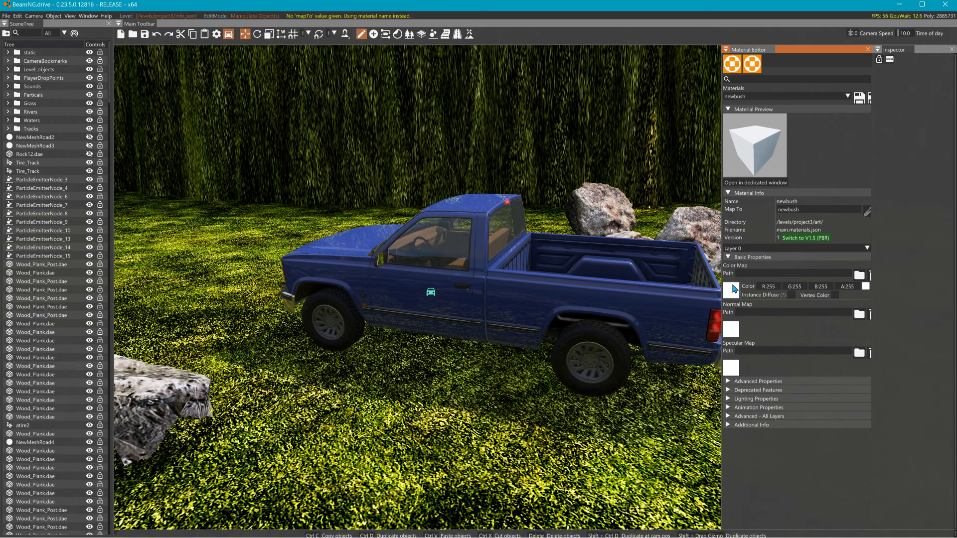
# - Start choosing a color map image for newbush and browse to the level's art folder
pyautogui.click(730, 294)
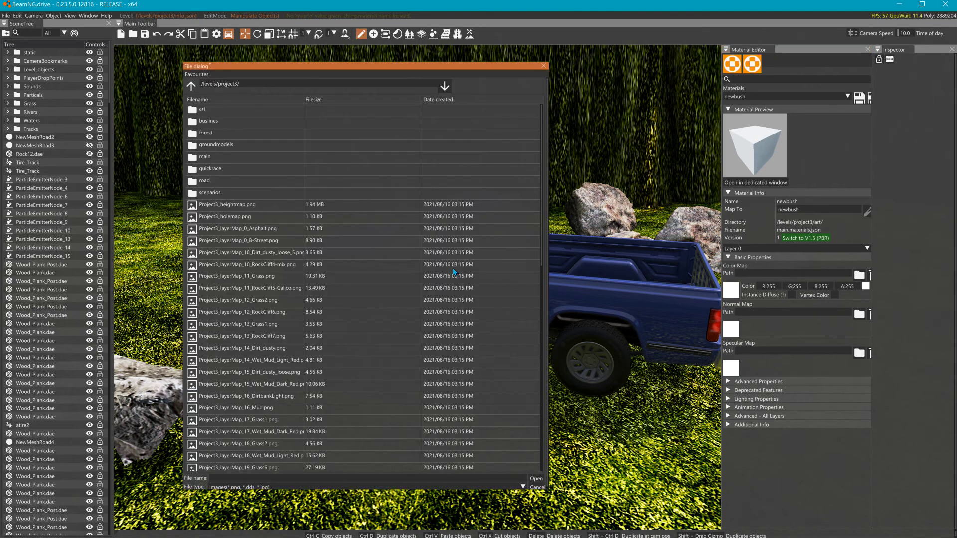
pyautogui.doubleClick(208, 111)
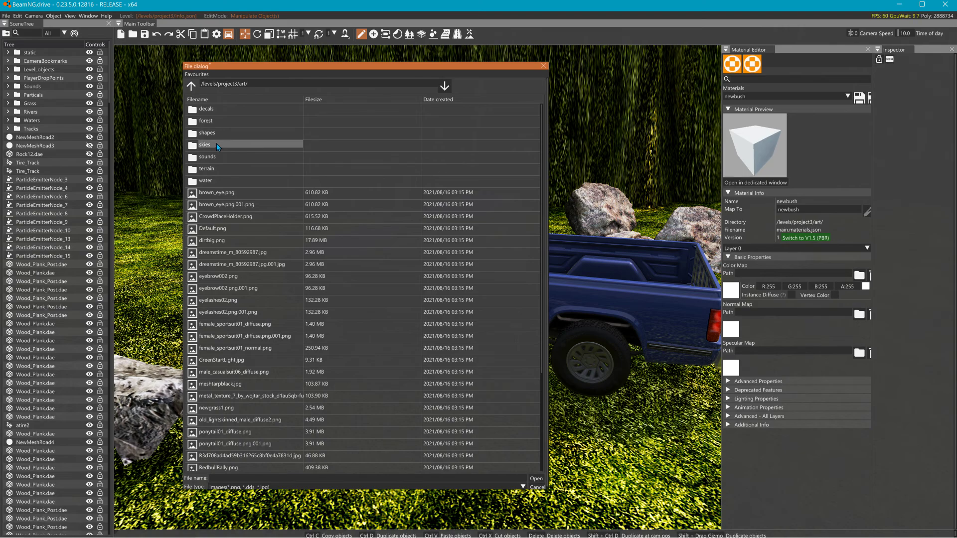
# - Switch to Blender, check which image file the newbush material of New_Bush_a150 uses, and return to BeamNG.drive
pyautogui.hotkey('alt', 'Tab')
pyautogui.hotkey('alt', 'Tab')
pyautogui.hotkey('alt', 'Tab')
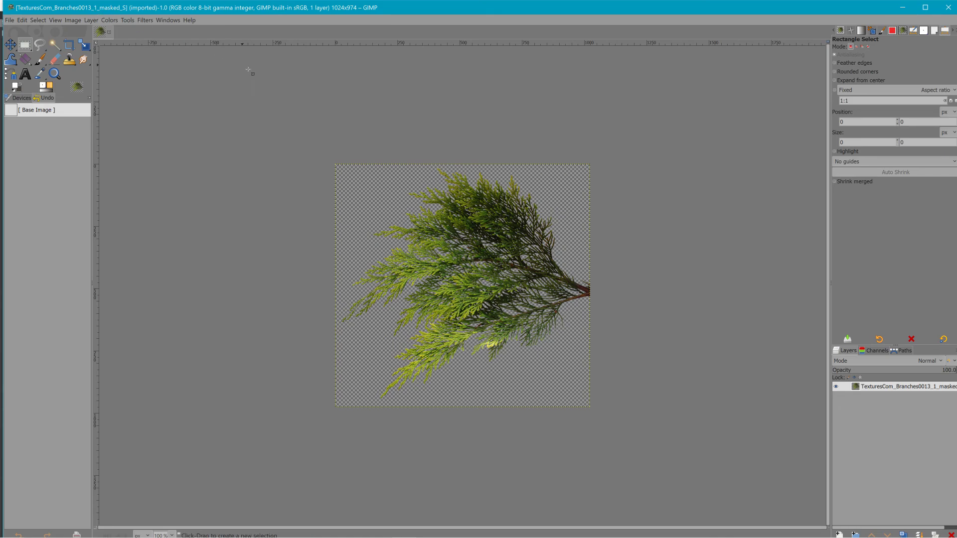
pyautogui.hotkey('alt', 'Tab')
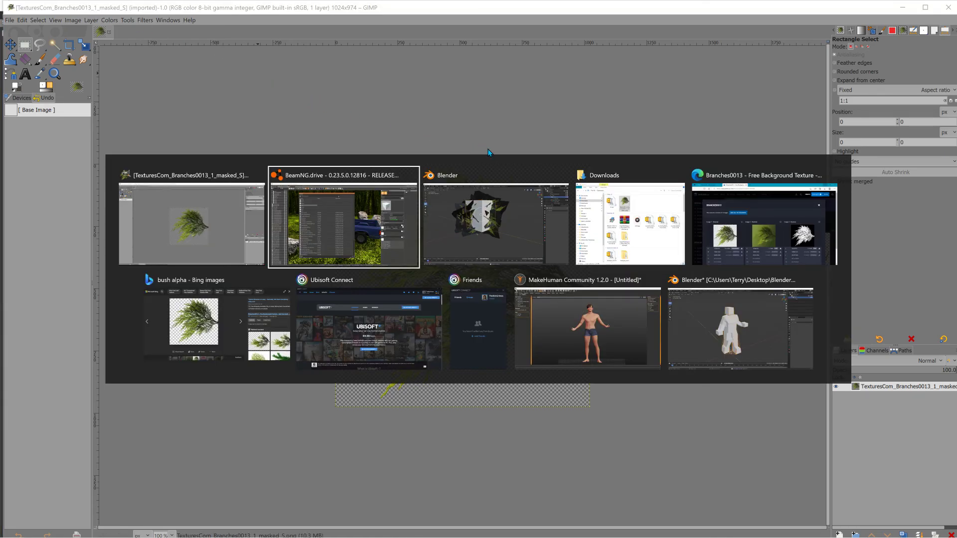
pyautogui.hotkey('alt', 'Tab')
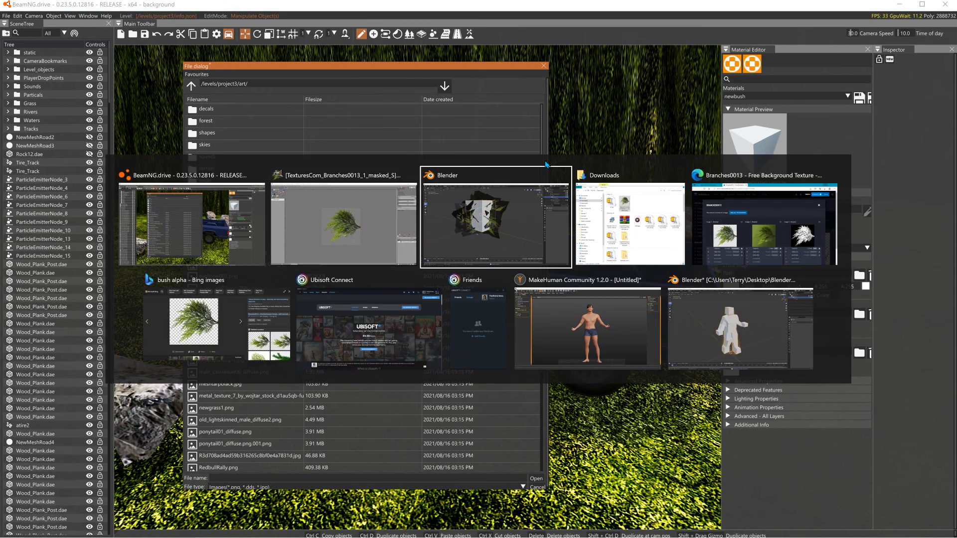
pyautogui.hotkey('alt', 'Tab')
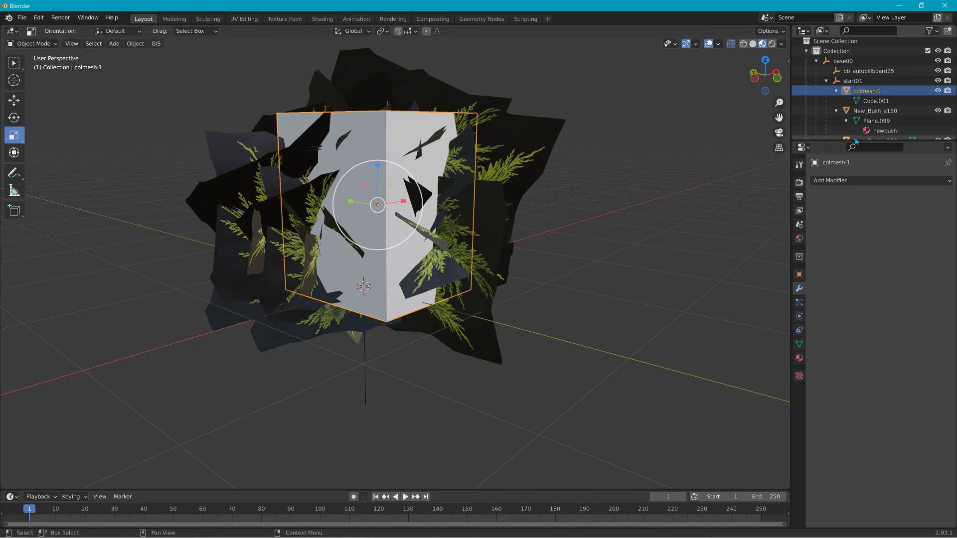
pyautogui.click(875, 132)
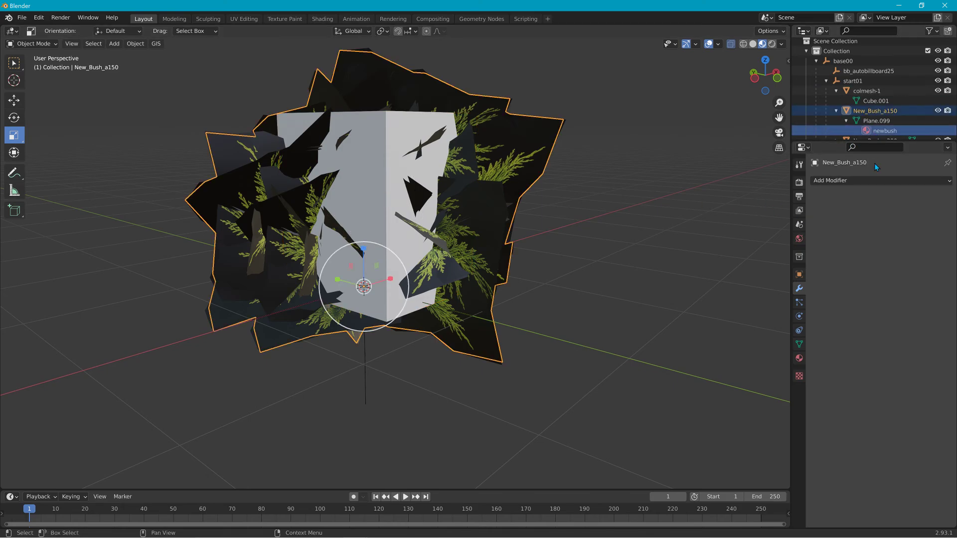
pyautogui.click(799, 359)
pyautogui.click(836, 340)
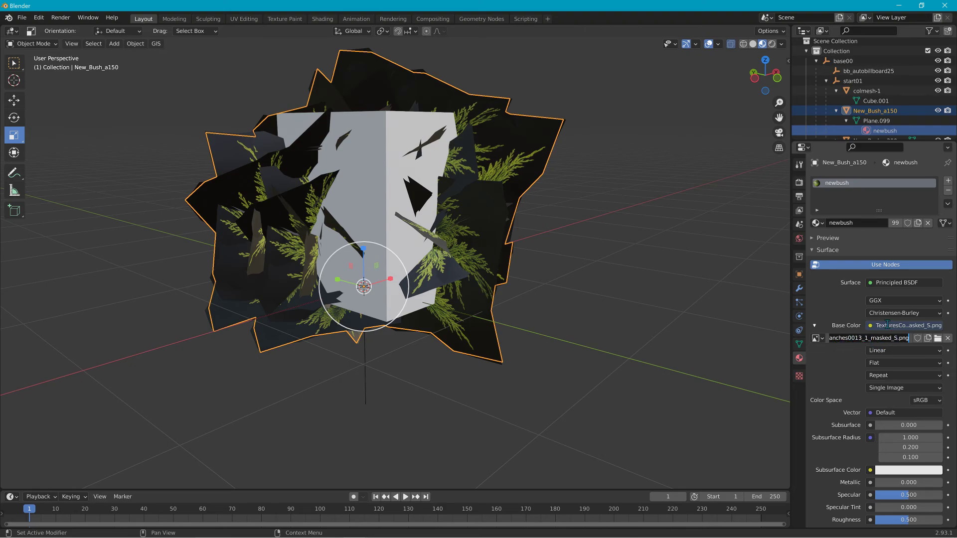
pyautogui.click(899, 6)
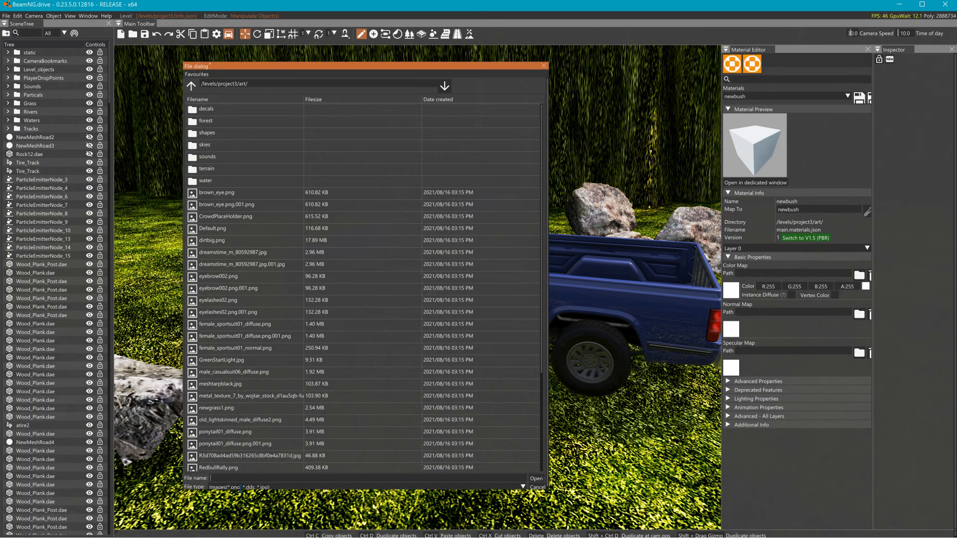
# - Assign TexturesCom_Branches0013_1_masked_S.png from art/shapes/misc as the color map of newbush
pyautogui.write('Te')
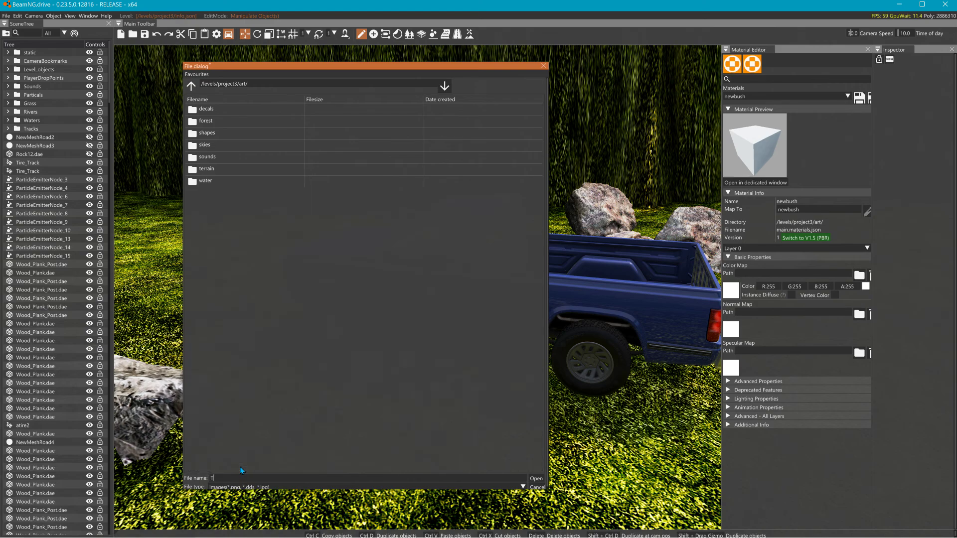
pyautogui.doubleClick(206, 133)
pyautogui.doubleClick(207, 134)
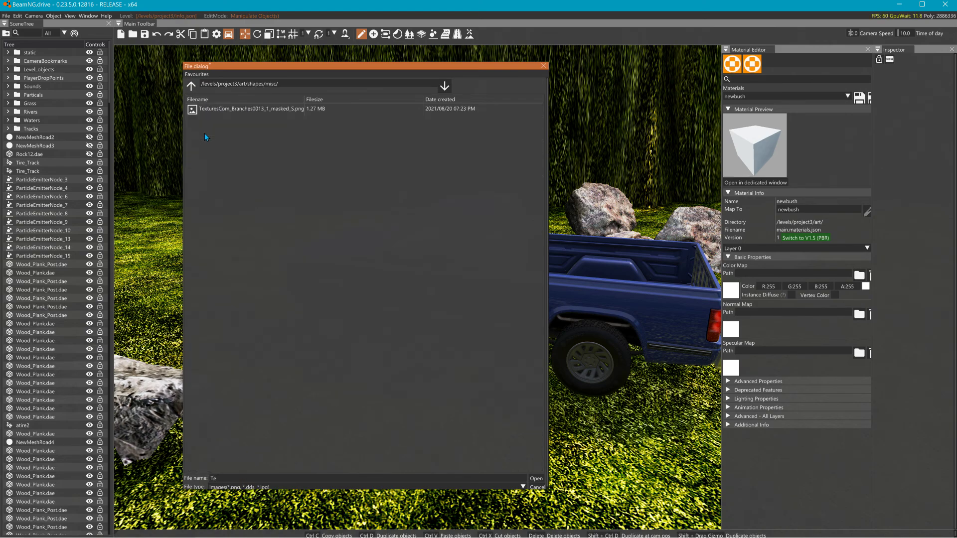
pyautogui.click(217, 111)
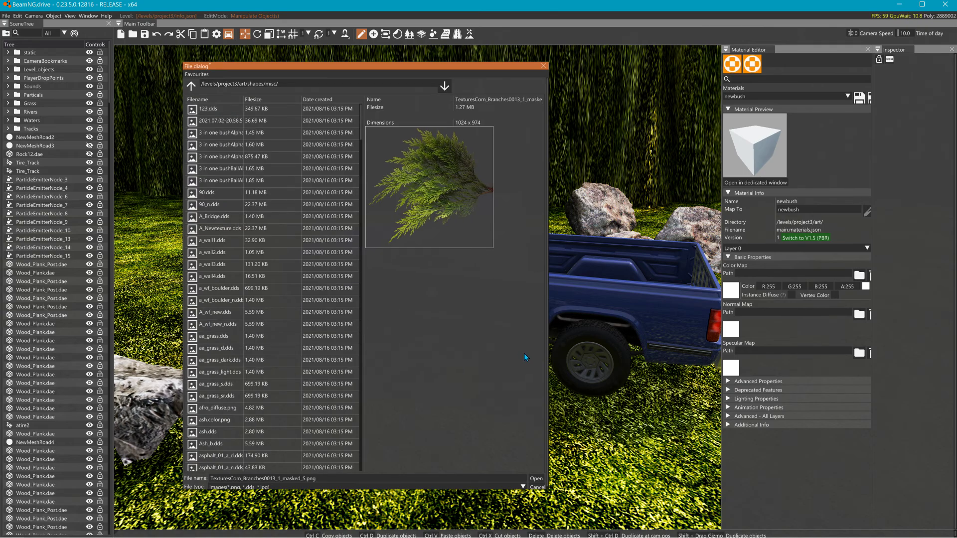
pyautogui.click(536, 478)
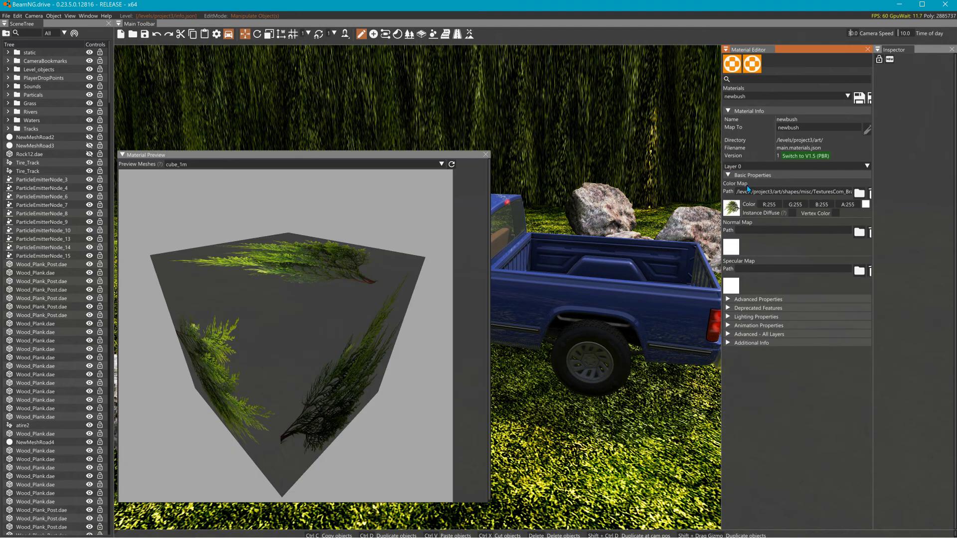
# - Show newbush in the dedicated material preview and examine the branch texture on the cube from other angles
pyautogui.click(743, 183)
pyautogui.click(288, 316)
pyautogui.moveTo(265, 325); pyautogui.dragTo(304, 313)
pyautogui.scroll(3, 319, 310)
pyautogui.scroll(-3, 319, 312)
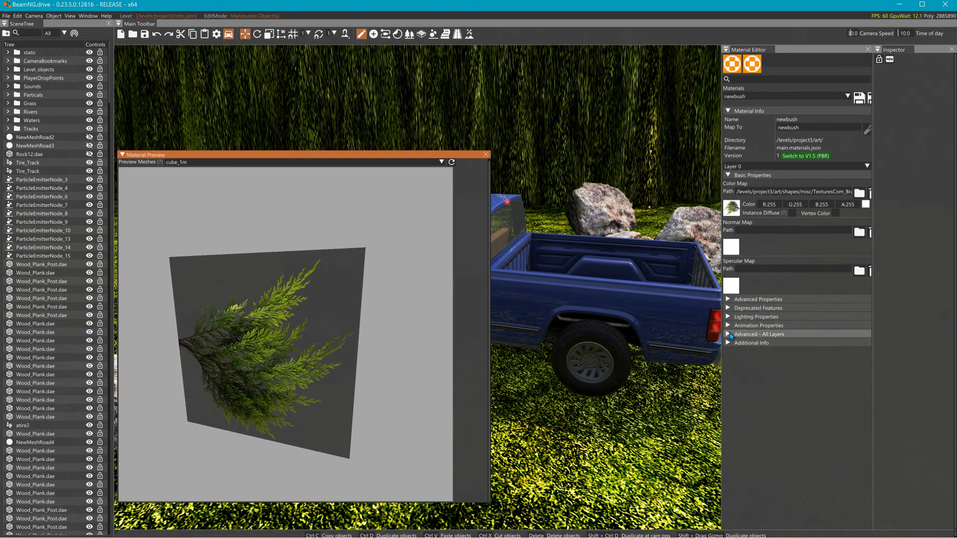
# - Enable Alpha Clip for newbush and set the Alpha Clip Threshold to 98, judging the leaf edges in the preview
pyautogui.click(731, 337)
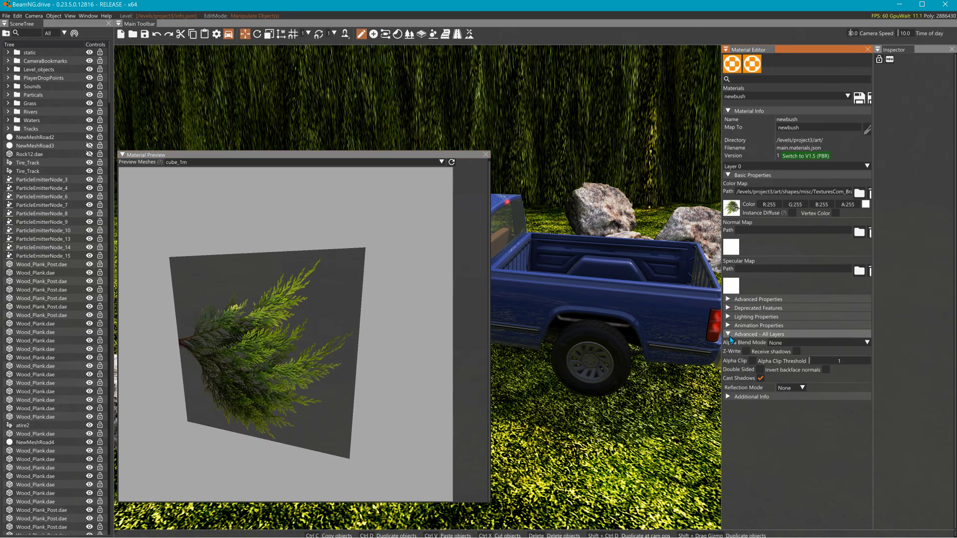
pyautogui.click(751, 361)
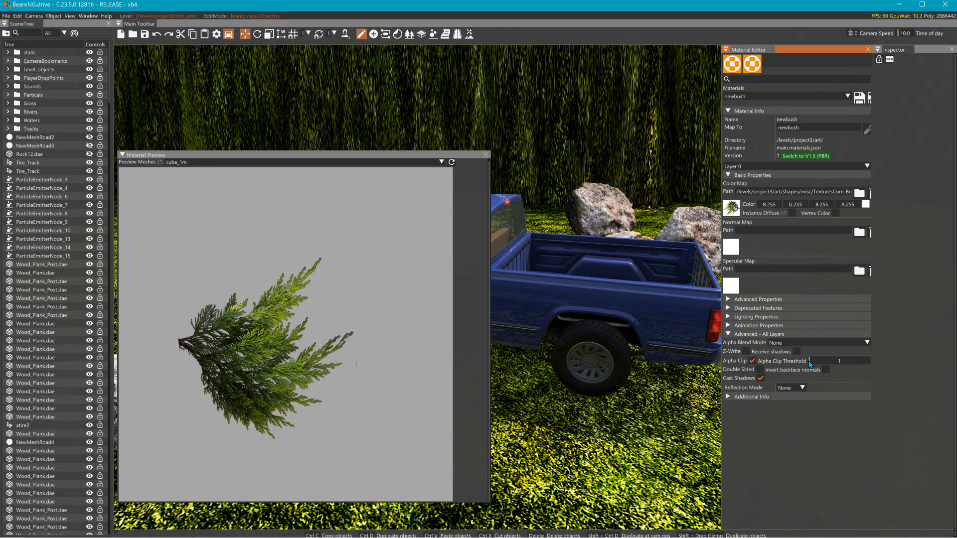
pyautogui.moveTo(810, 362)
pyautogui.mouseDown()
pyautogui.moveTo(881, 356)
pyautogui.moveTo(811, 363)
pyautogui.moveTo(844, 363)
pyautogui.moveTo(830, 362)
pyautogui.mouseUp()
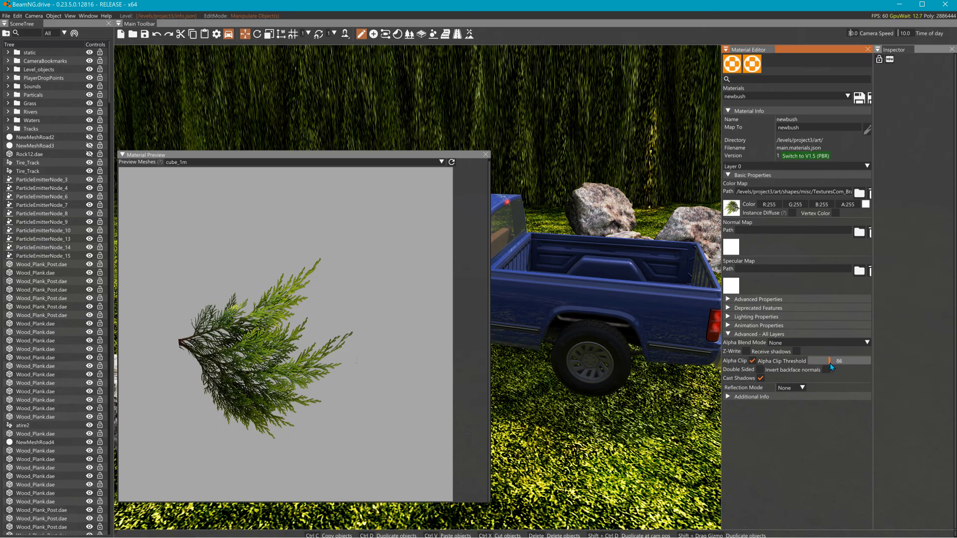
pyautogui.scroll(5, 369, 372)
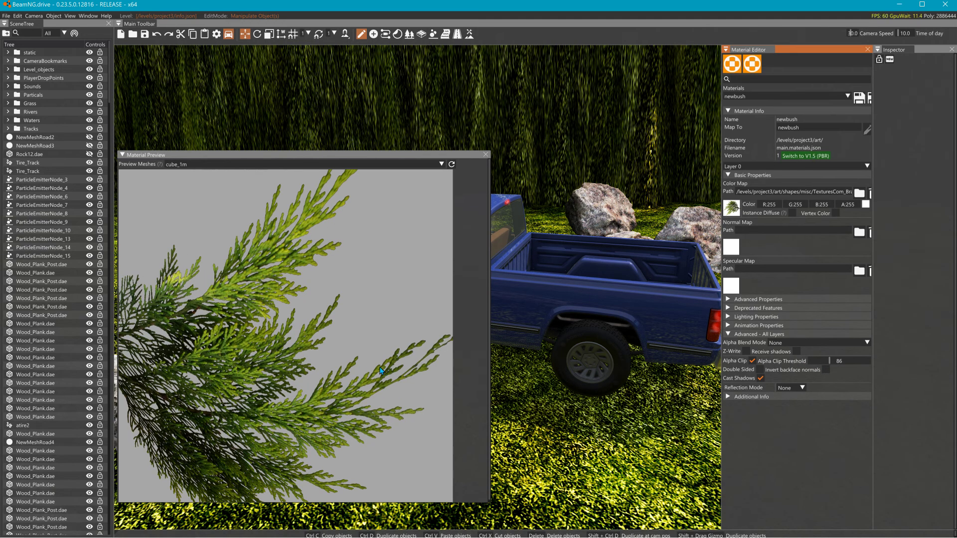
pyautogui.moveTo(387, 371); pyautogui.dragTo(503, 380)
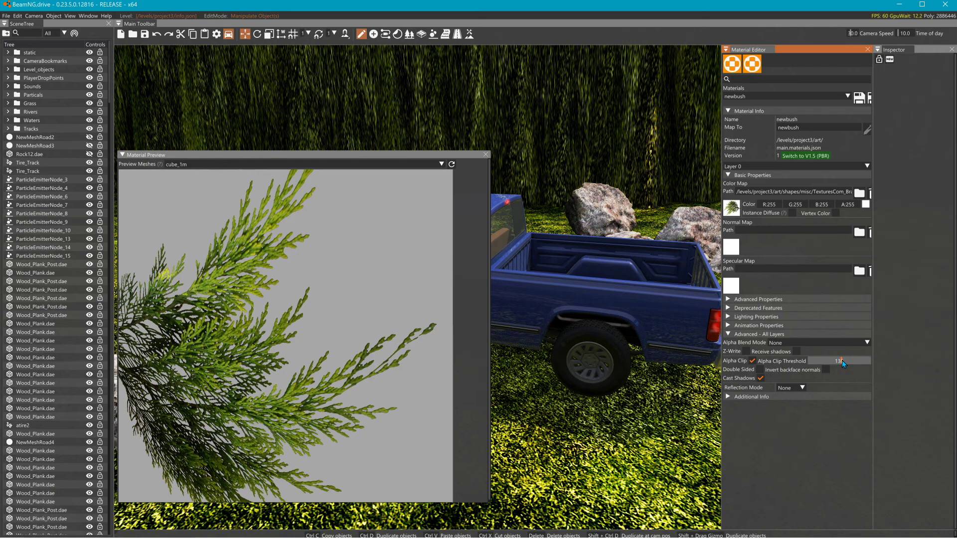
pyautogui.moveTo(841, 363)
pyautogui.mouseDown()
pyautogui.moveTo(797, 368)
pyautogui.moveTo(832, 357)
pyautogui.mouseUp()
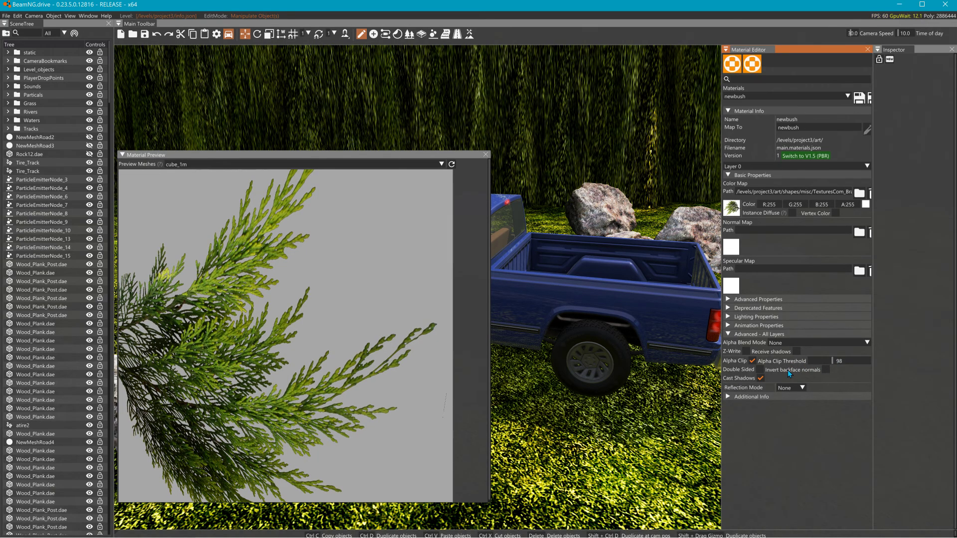
# - Turn on Double Sided and Receive shadows for newbush, and save the material
pyautogui.click(759, 370)
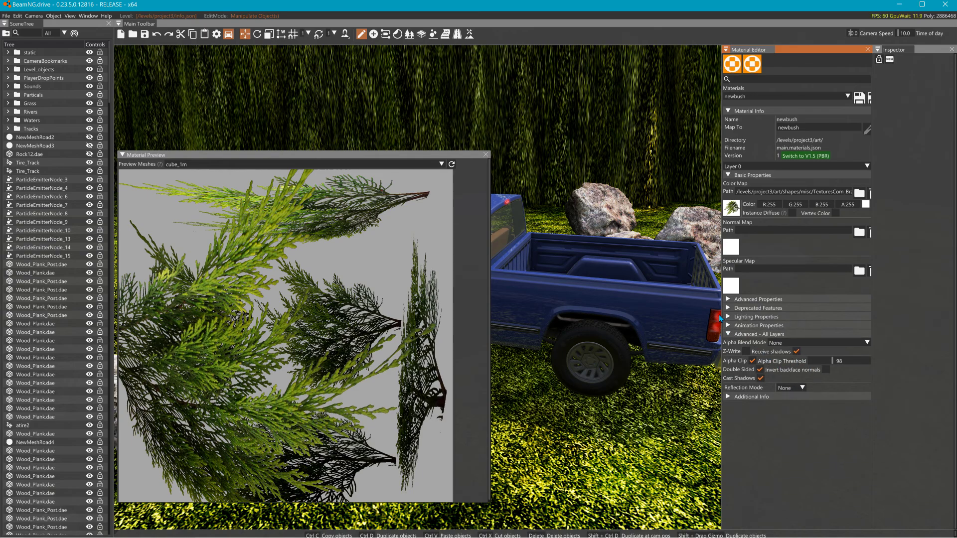
pyautogui.click(732, 317)
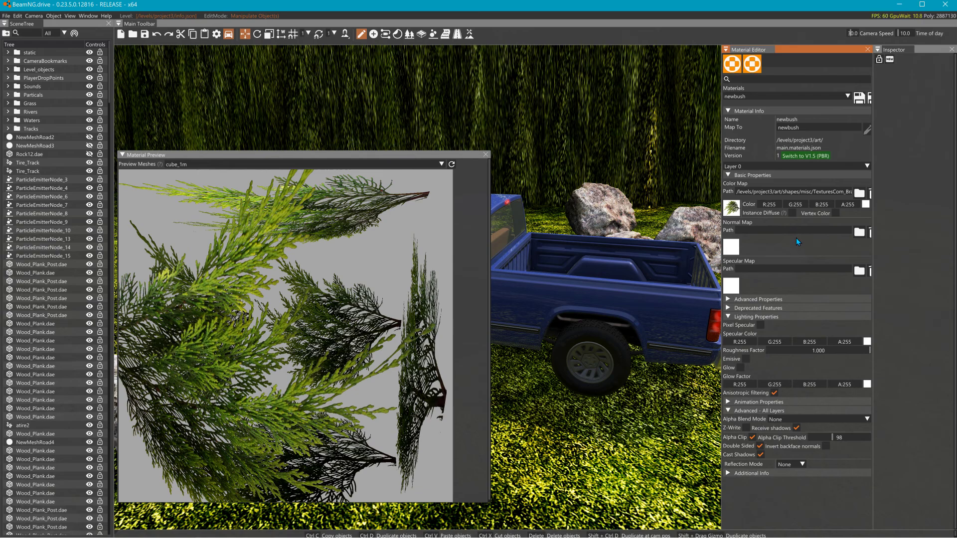
pyautogui.click(862, 99)
pyautogui.click(487, 155)
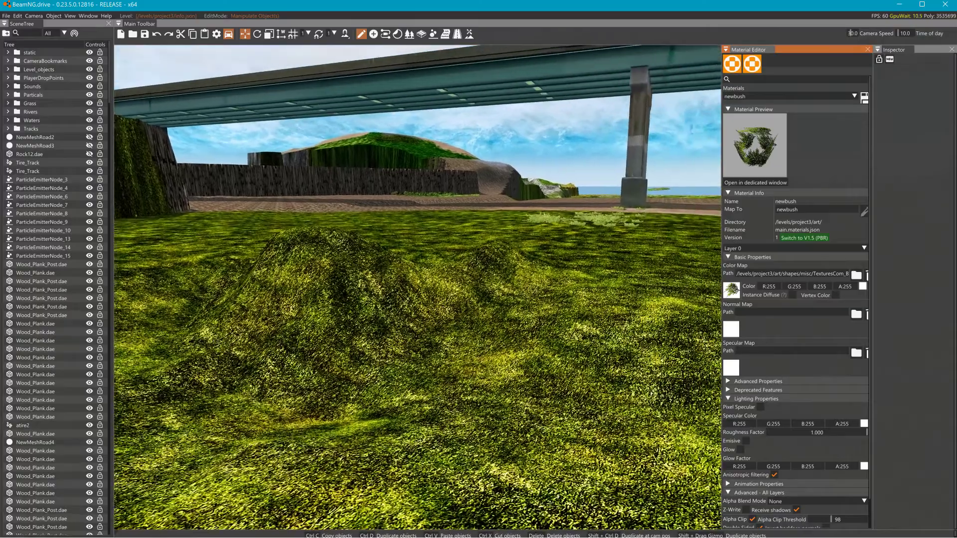
# - Search all models for "New" and place the New_Bush model on the open grass near the bridge
pyautogui.moveTo(418, 287); pyautogui.dragTo(583, 287, button='right')
pyautogui.click(88, 16)
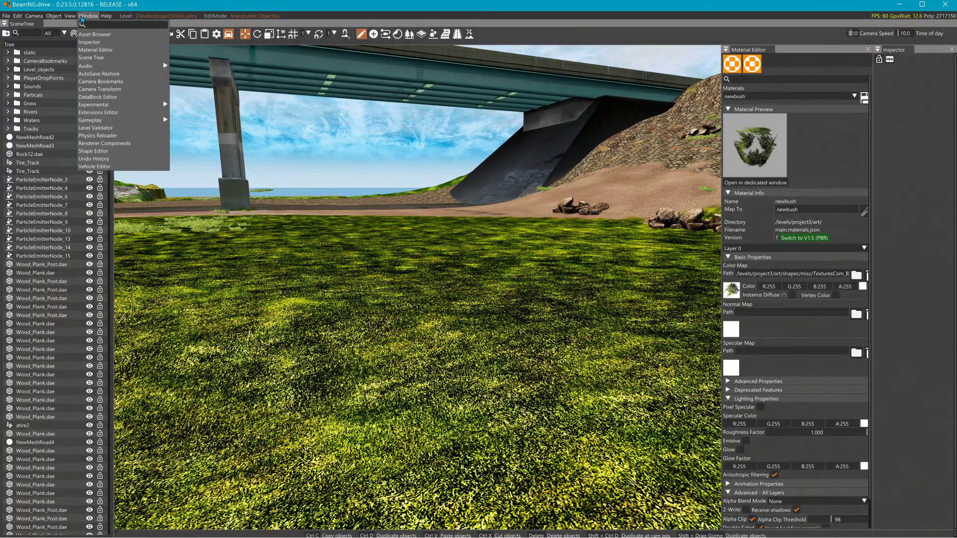
pyautogui.click(88, 34)
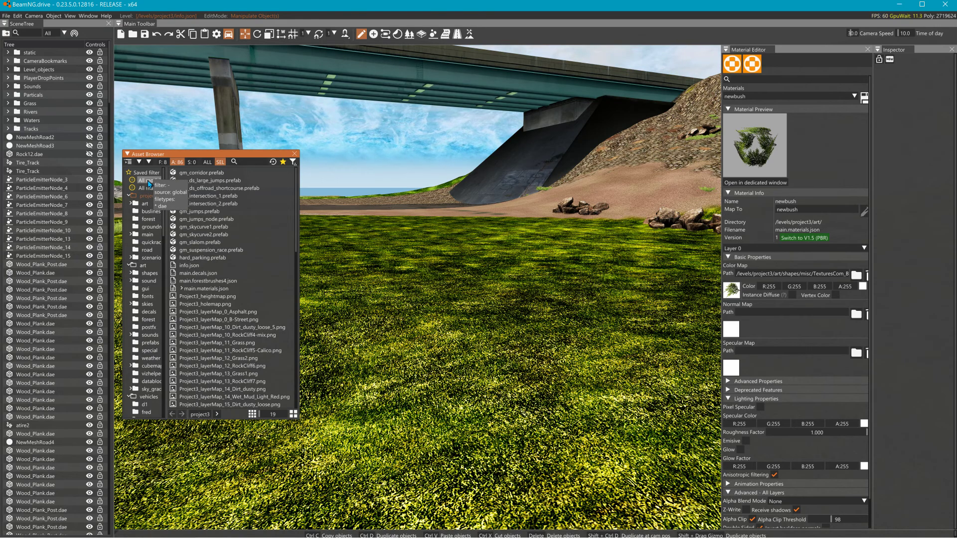
pyautogui.click(147, 180)
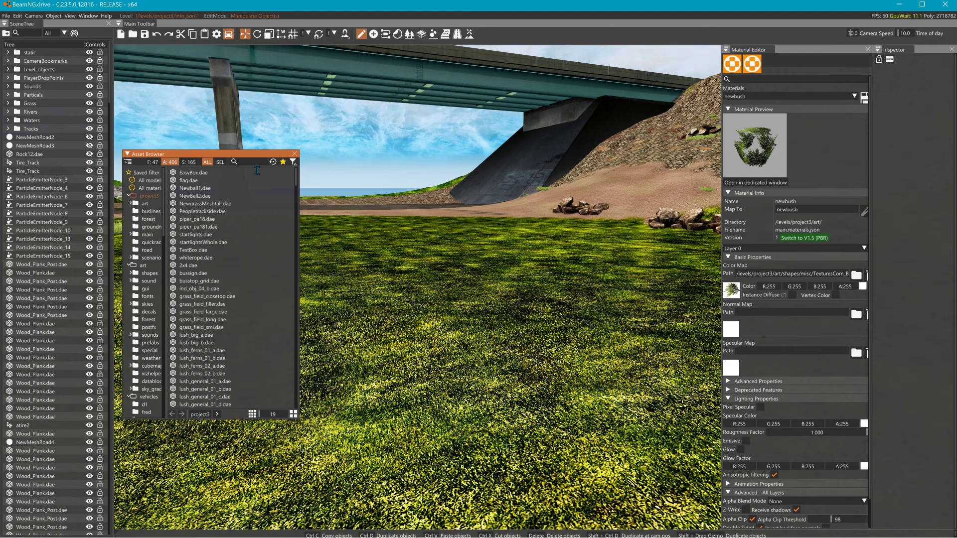
pyautogui.write('N')
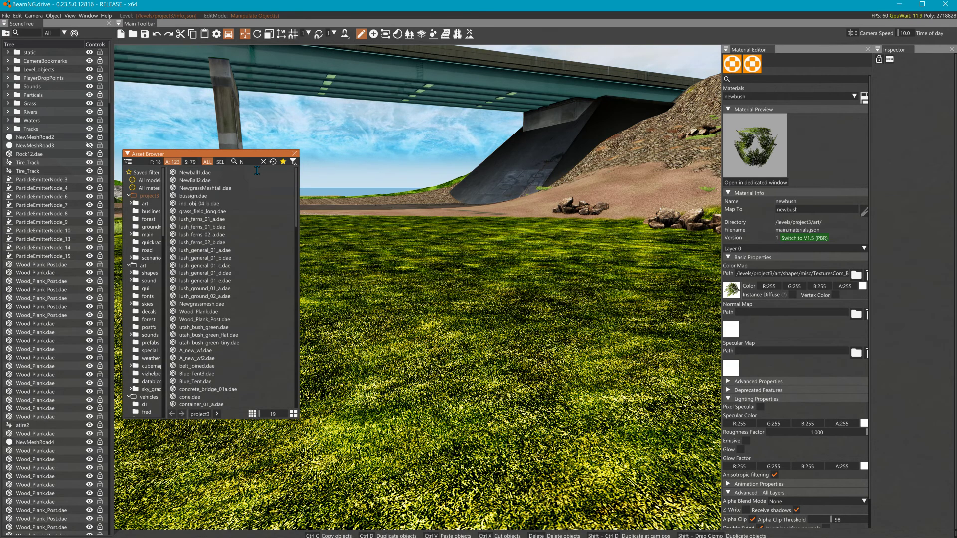
pyautogui.write('ew')
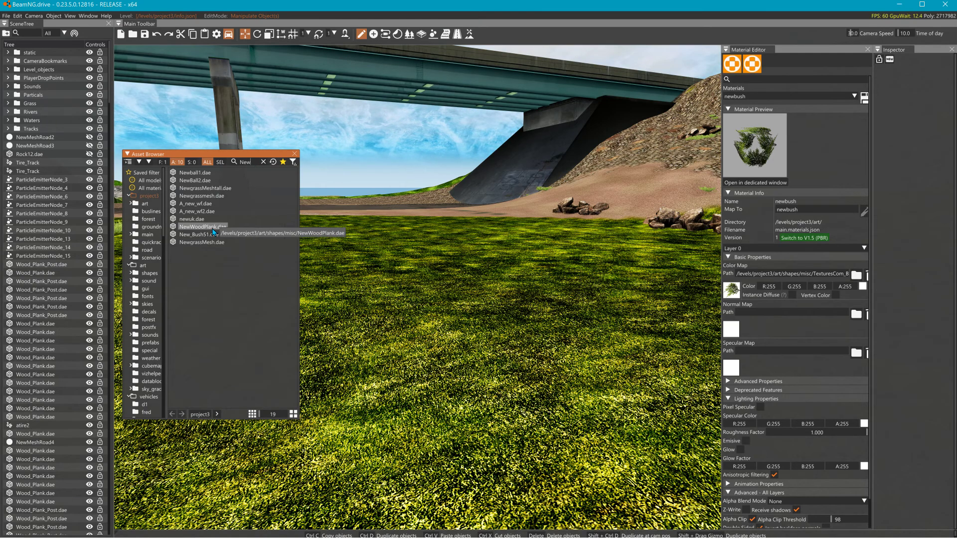
pyautogui.moveTo(213, 234); pyautogui.dragTo(492, 335)
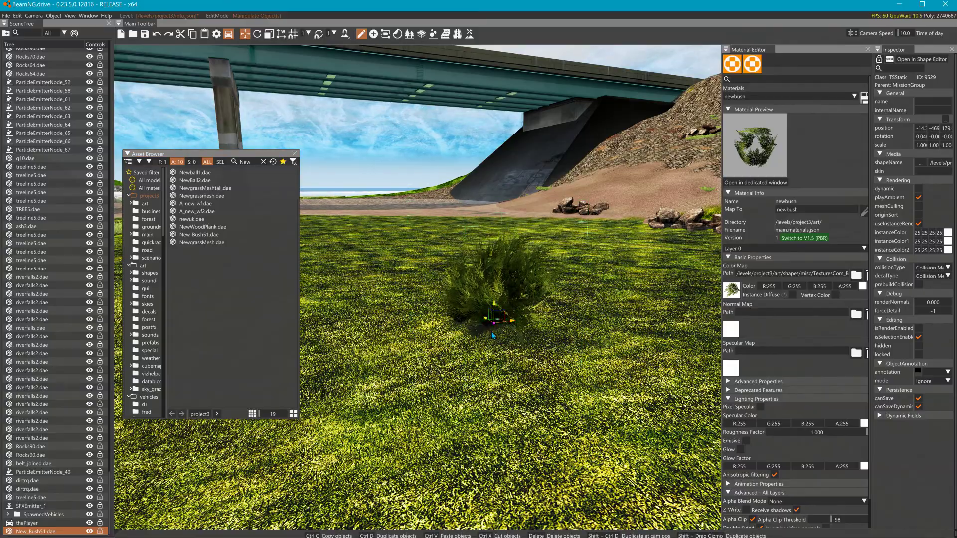
# - Inspect the placed bush up close, close the asset browser, and tilt the bush slightly with the rotation gizmo
pyautogui.moveTo(492, 336); pyautogui.dragTo(605, 324, button='right')
pyautogui.press('w')
pyautogui.press('a')
pyautogui.press('s')
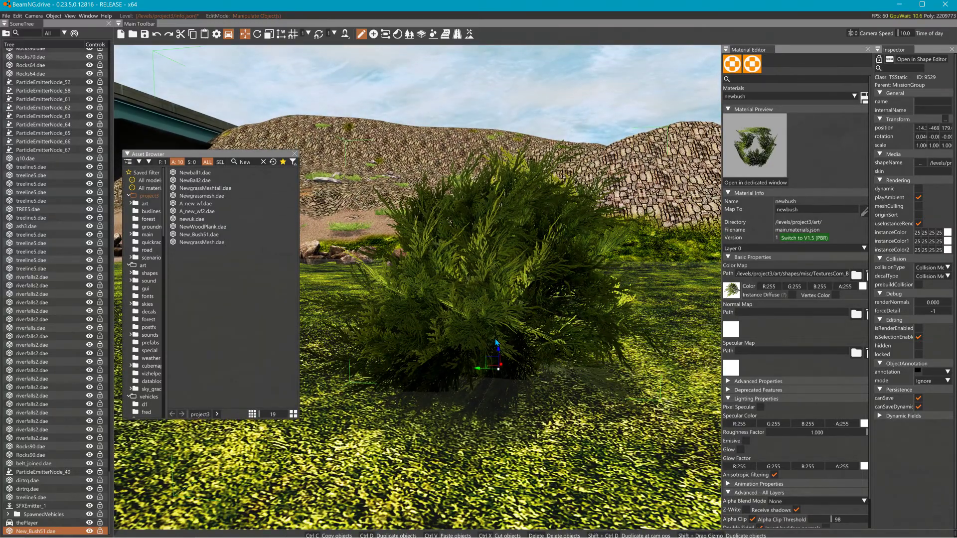
pyautogui.press('2')
pyautogui.click(497, 347)
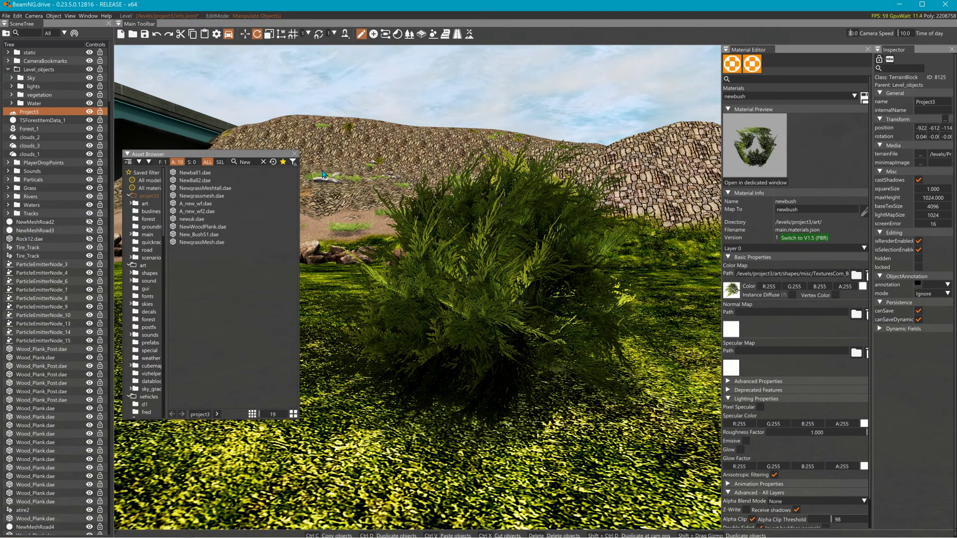
pyautogui.click(295, 154)
pyautogui.click(476, 339)
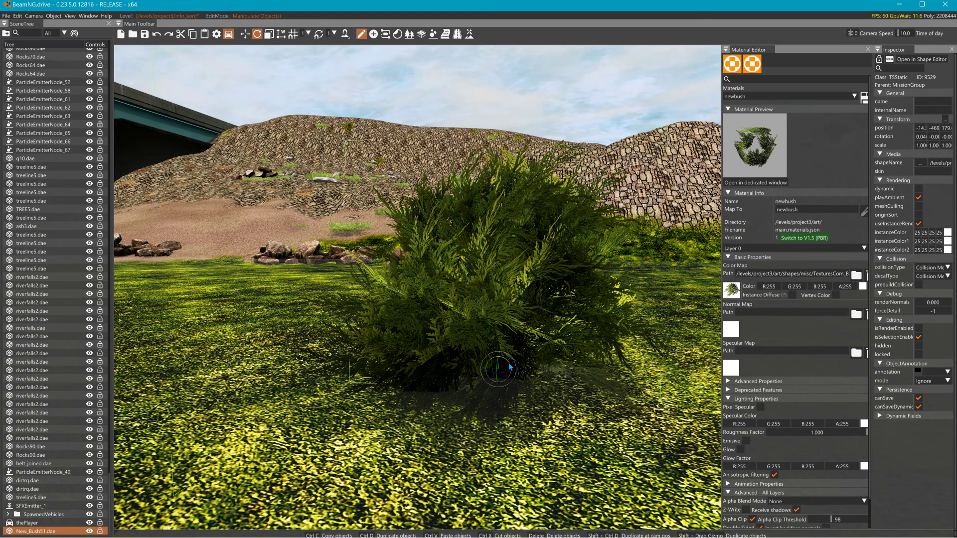
pyautogui.moveTo(511, 369); pyautogui.dragTo(516, 366)
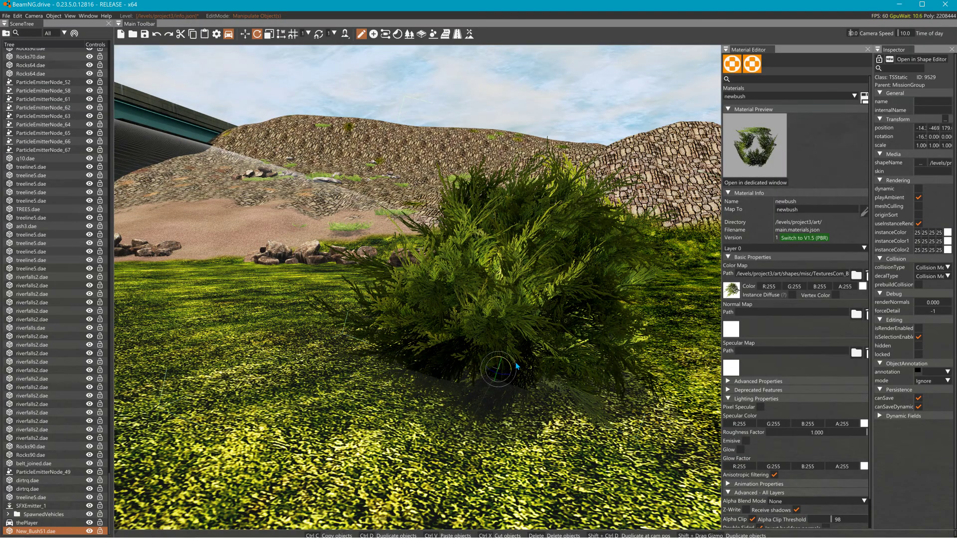
# - Rotate the bush farther around its base from another viewing side, turning its foliage toward the light
pyautogui.moveTo(498, 369); pyautogui.dragTo(693, 371, button='right')
pyautogui.press('a')
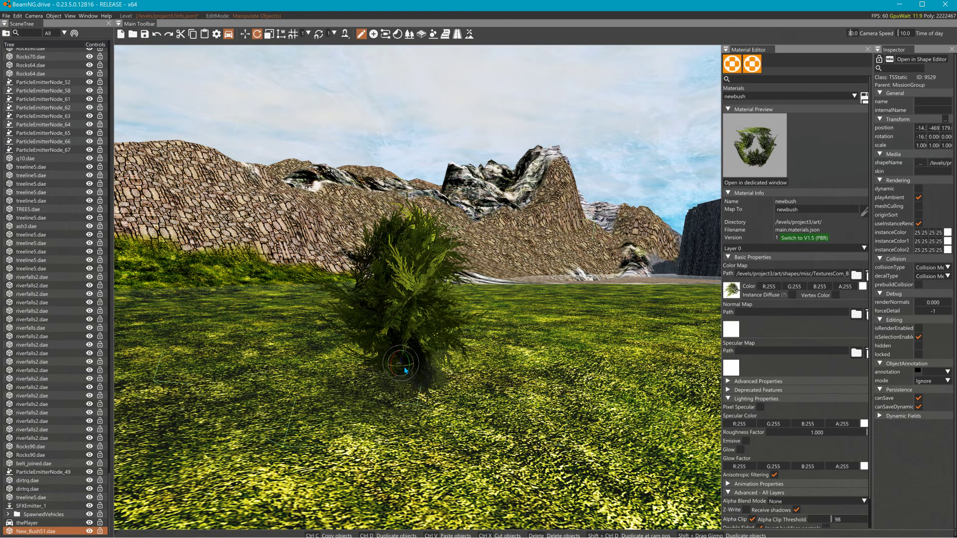
pyautogui.moveTo(405, 370); pyautogui.dragTo(349, 377)
pyautogui.press('w')
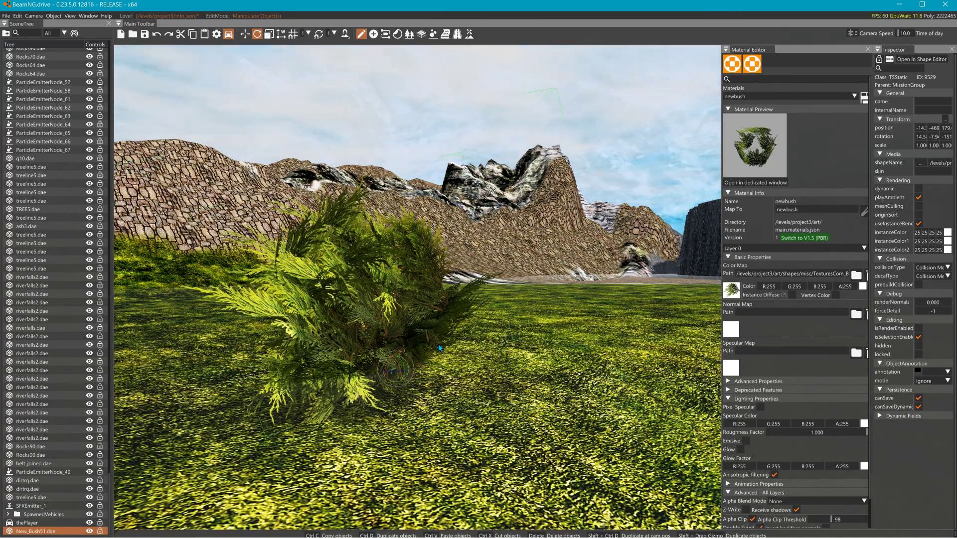
# - Examine the bush's leaves, branches and shading up close from all sides
pyautogui.press('w')
pyautogui.moveTo(439, 348); pyautogui.dragTo(415, 343, button='right')
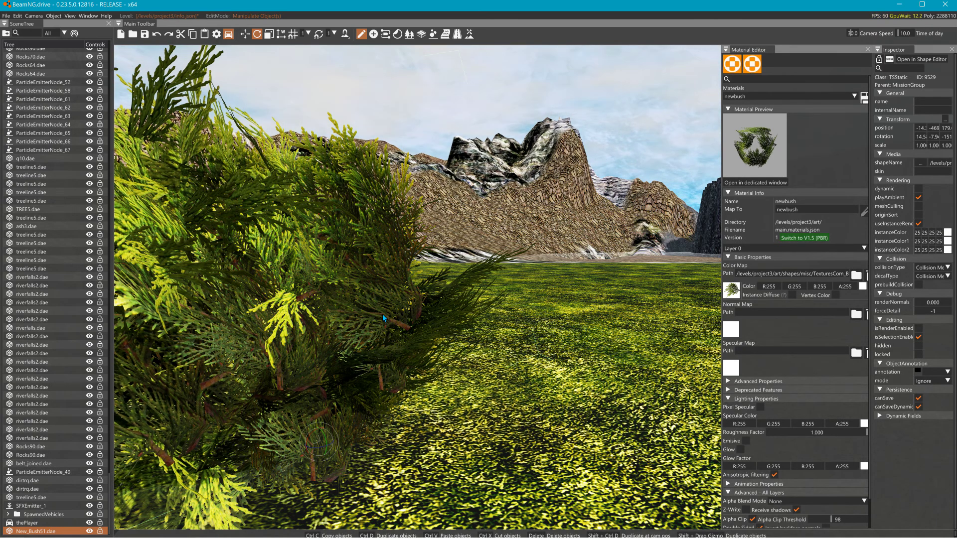
pyautogui.press('s')
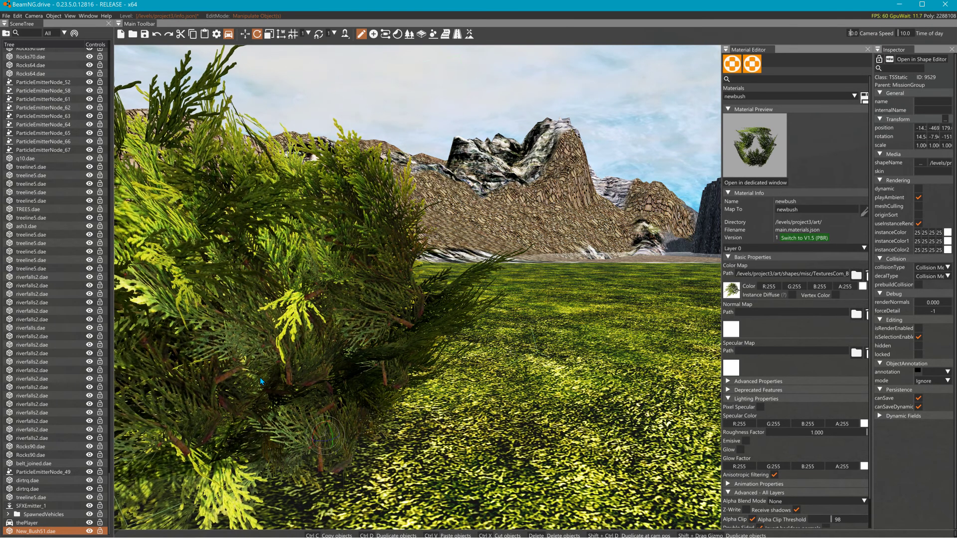
pyautogui.moveTo(418, 288); pyautogui.dragTo(518, 264, button='right')
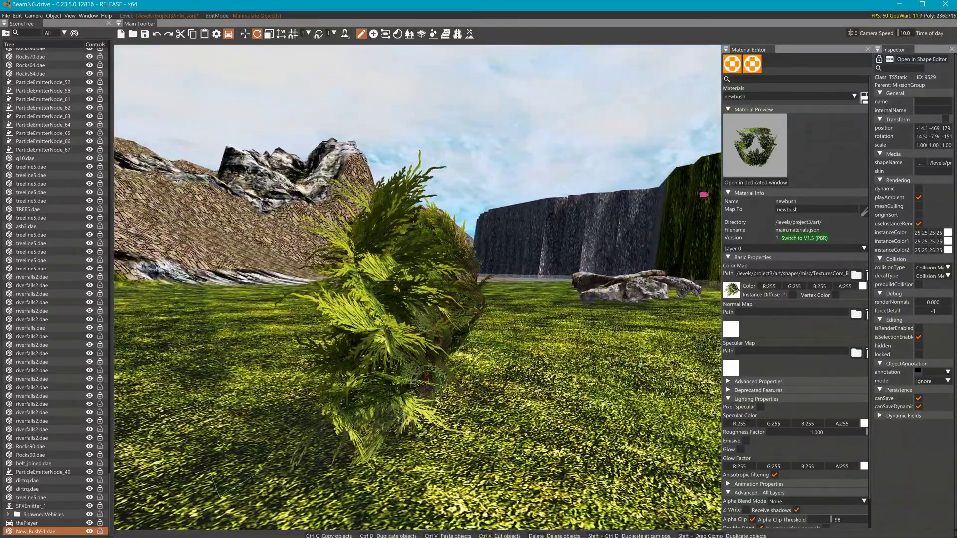
pyautogui.press('a')
pyautogui.moveTo(418, 288); pyautogui.dragTo(707, 279, button='right')
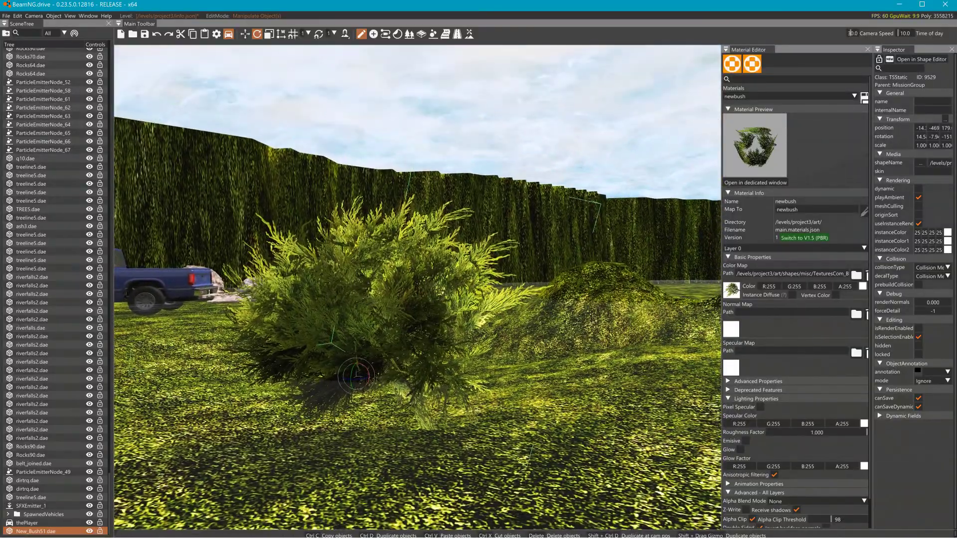
pyautogui.moveTo(418, 287); pyautogui.dragTo(432, 328, button='right')
pyautogui.press('w')
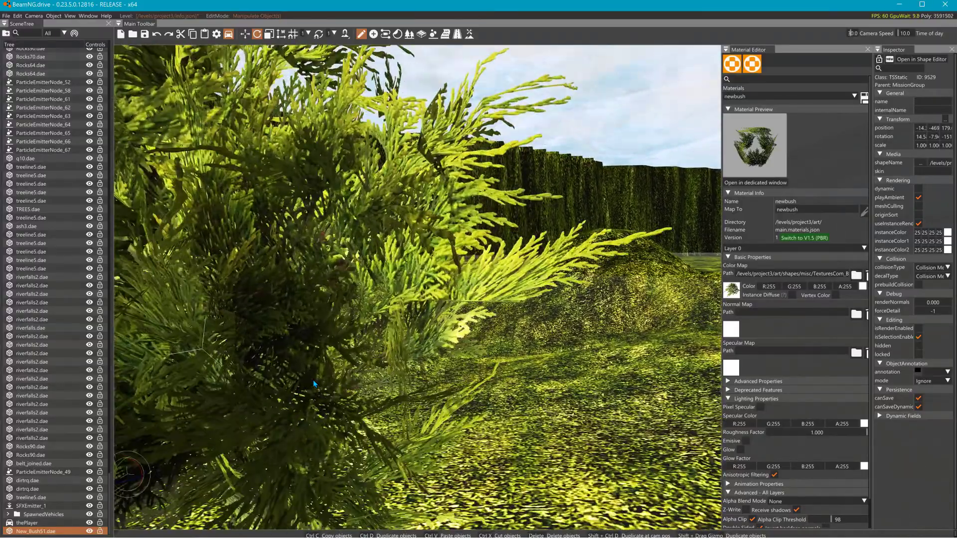
pyautogui.press('w')
pyautogui.moveTo(313, 384); pyautogui.dragTo(162, 410, button='right')
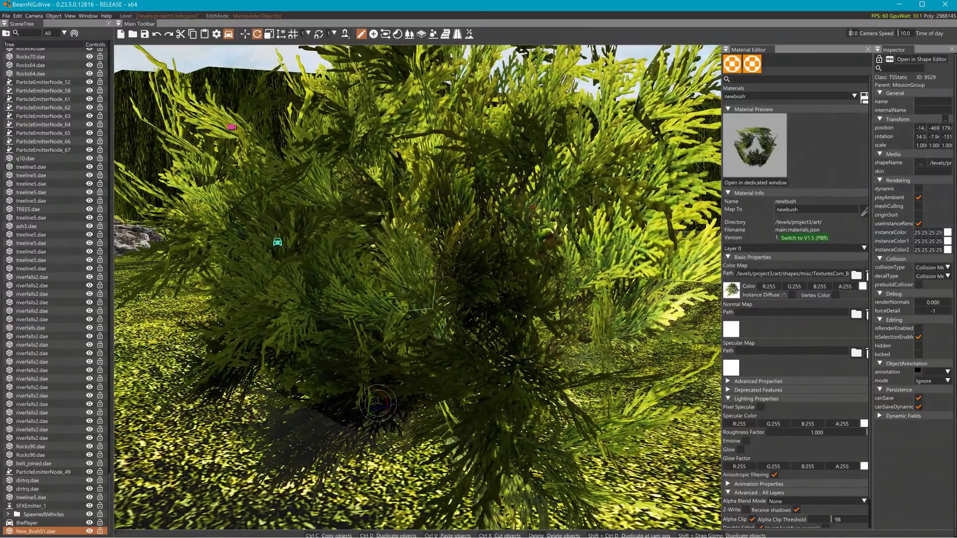
pyautogui.press('s')
pyautogui.press('d')
pyautogui.moveTo(417, 287); pyautogui.dragTo(273, 269, button='right')
pyautogui.press('d')
pyautogui.press('w')
pyautogui.press('w')
pyautogui.moveTo(417, 288); pyautogui.dragTo(120, 310, button='right')
pyautogui.press('s')
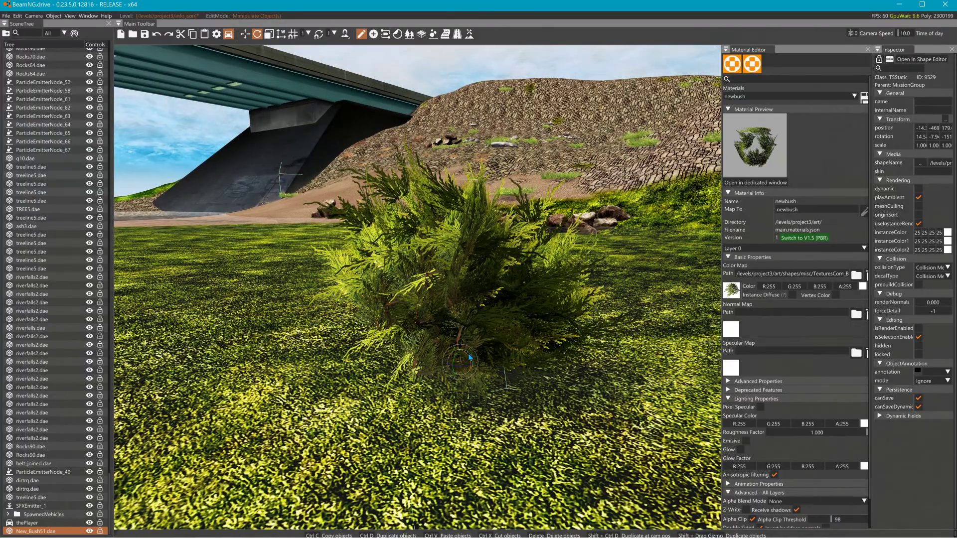
# - Adjust the bush's rotation around its base until it stands roughly upright on the grass
pyautogui.moveTo(469, 358); pyautogui.dragTo(439, 379)
pyautogui.moveTo(438, 380); pyautogui.dragTo(456, 404, button='right')
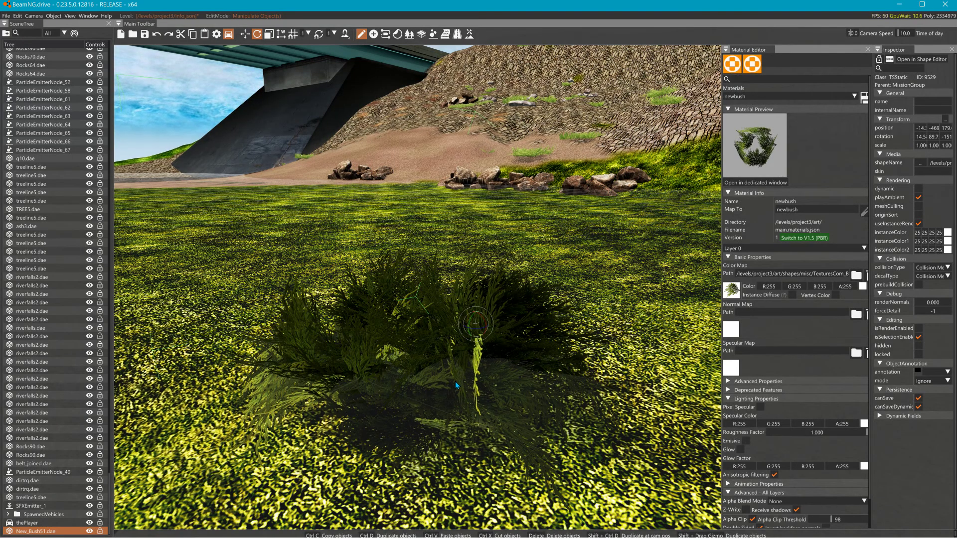
pyautogui.moveTo(471, 338); pyautogui.dragTo(439, 313)
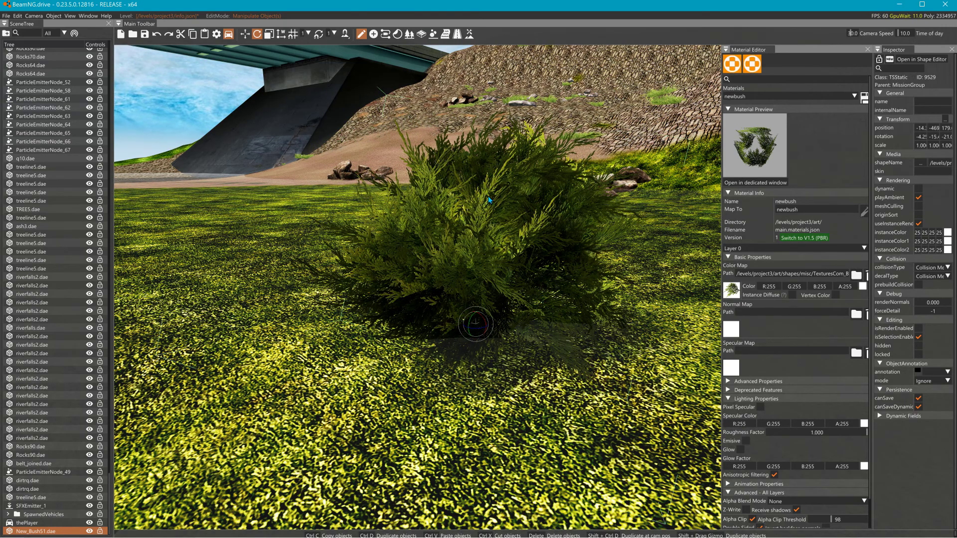
# - Rebuild the level's static collision data with the new bush in place
pyautogui.click(18, 16)
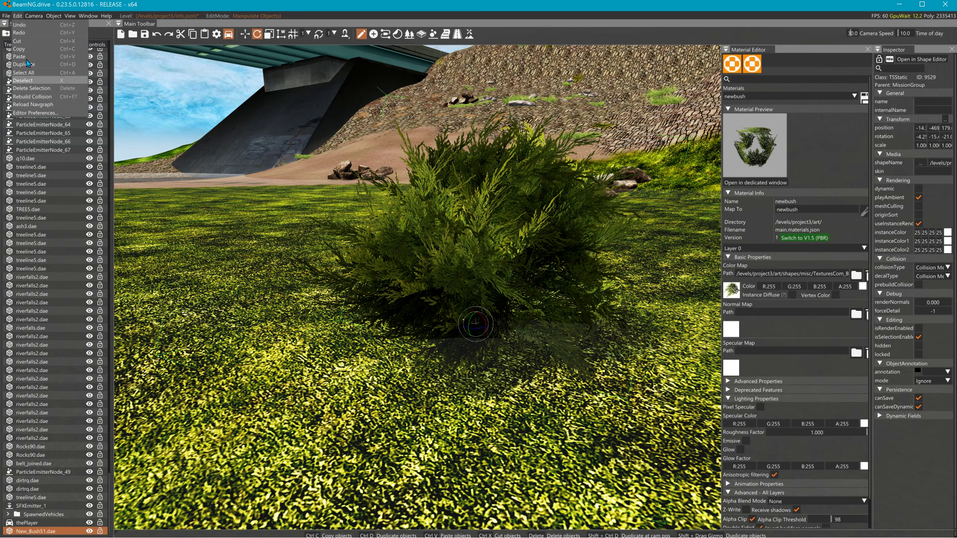
pyautogui.click(16, 17)
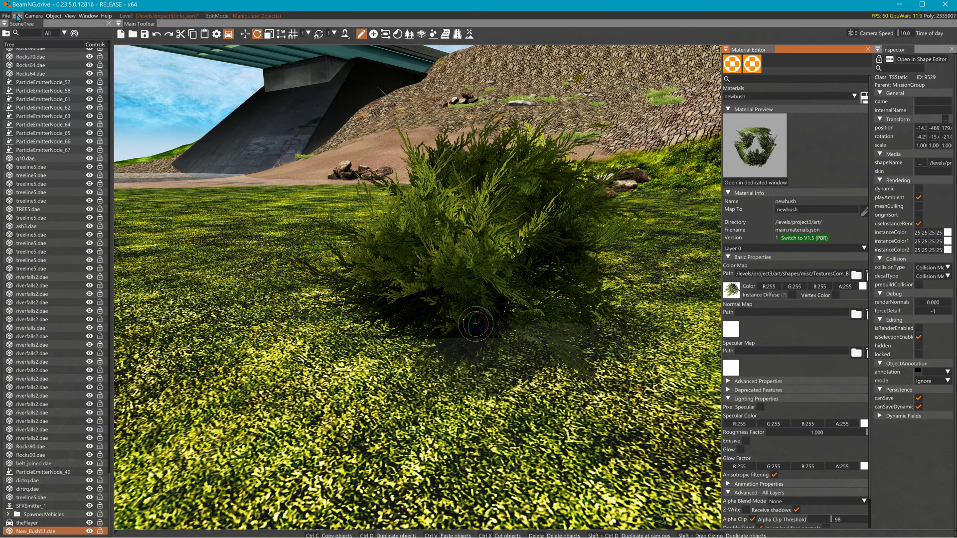
pyautogui.click(16, 17)
pyautogui.click(54, 92)
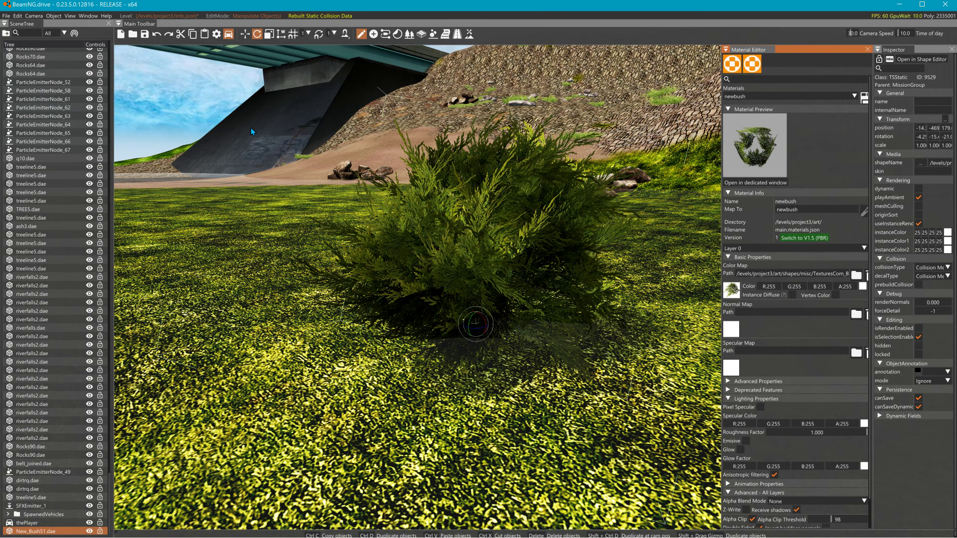
# - Leave the world editor and drive the blue pickup around into the bush to test its collision mesh
pyautogui.press('F11')
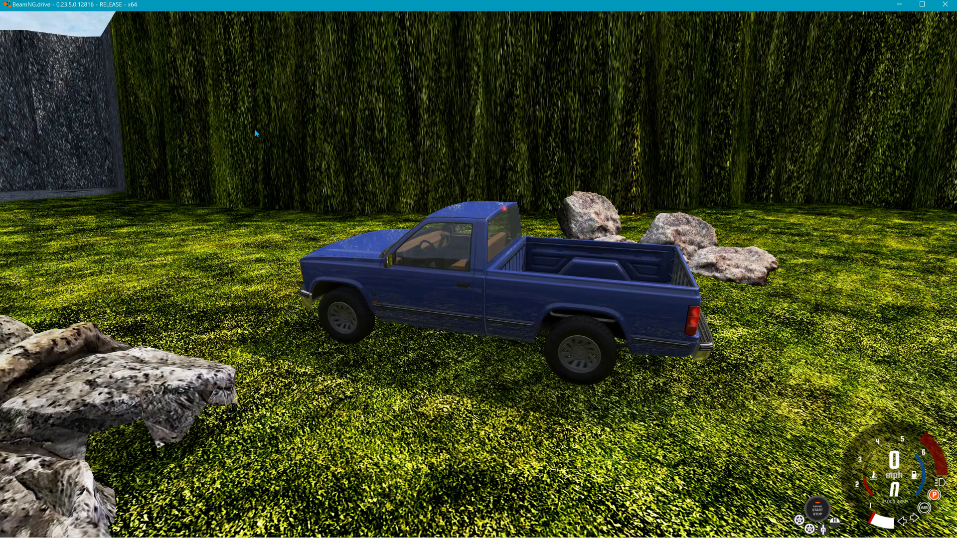
pyautogui.press('Up')
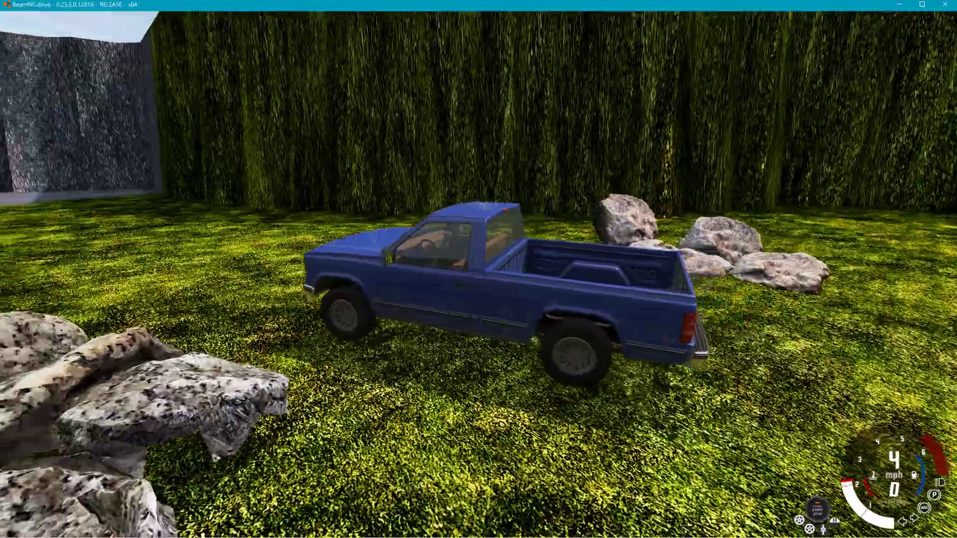
pyautogui.press('Left')
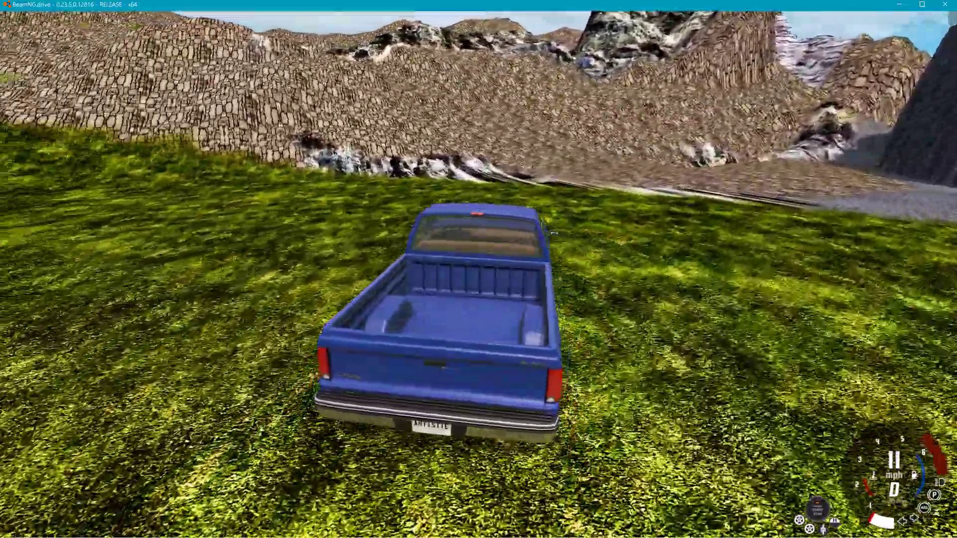
pyautogui.press('Left')
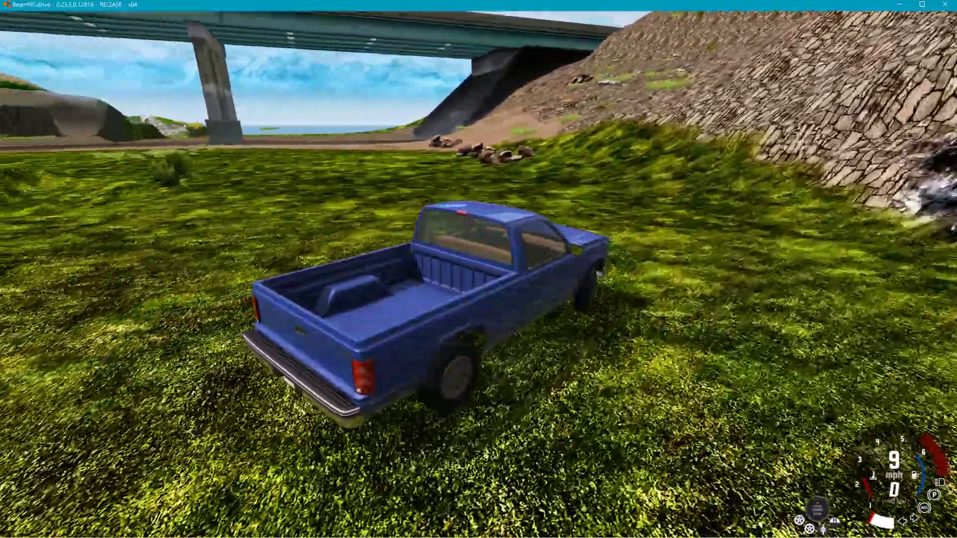
pyautogui.press('Left')
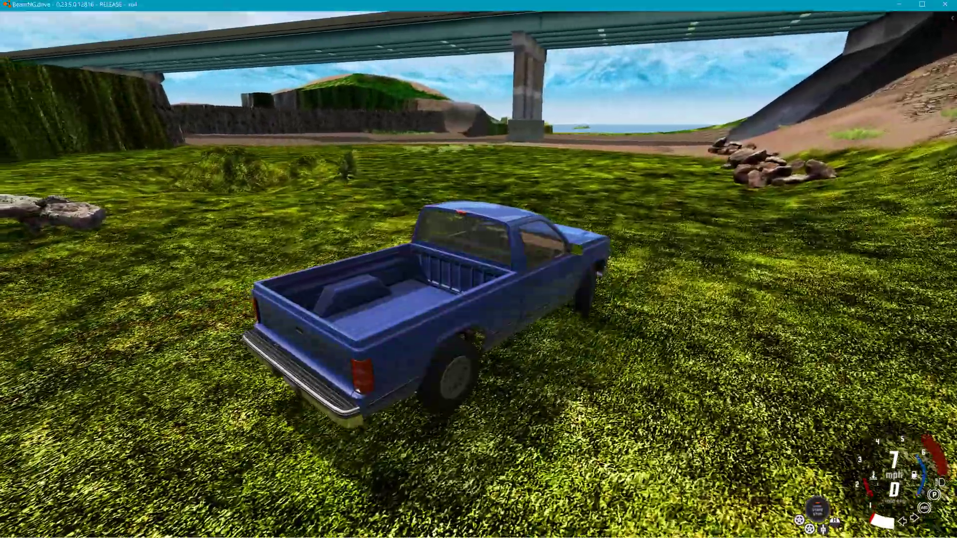
pyautogui.press('Left')
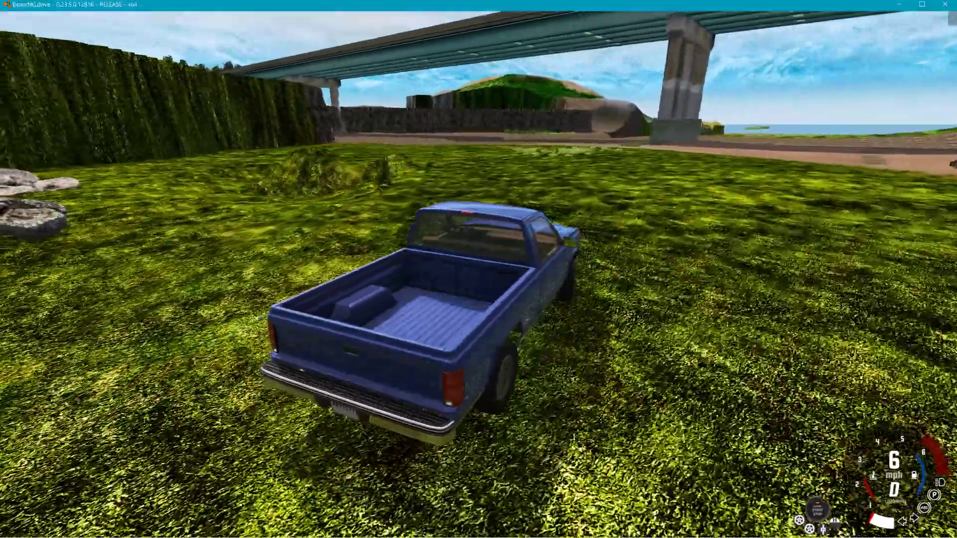
pyautogui.press('Left')
pyautogui.press('Up')
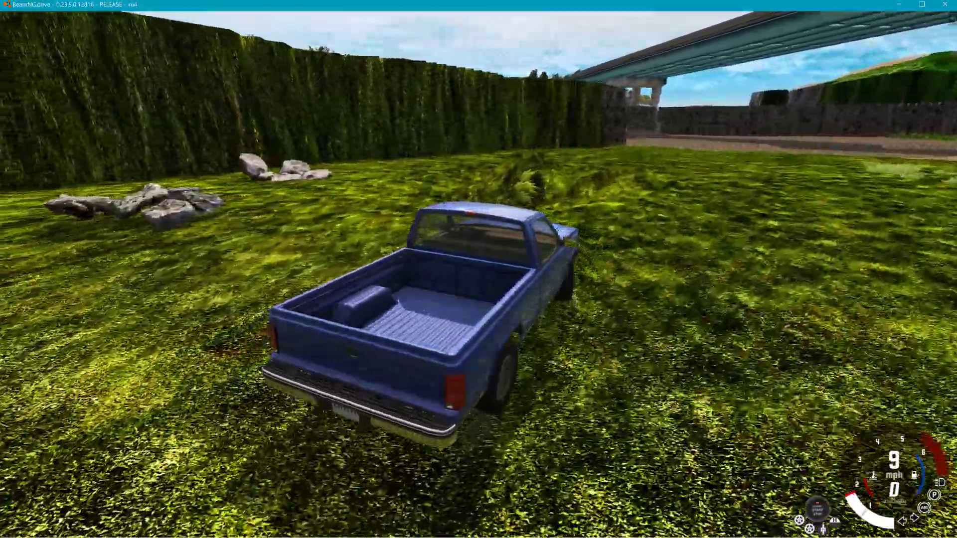
pyautogui.press('KP_4')
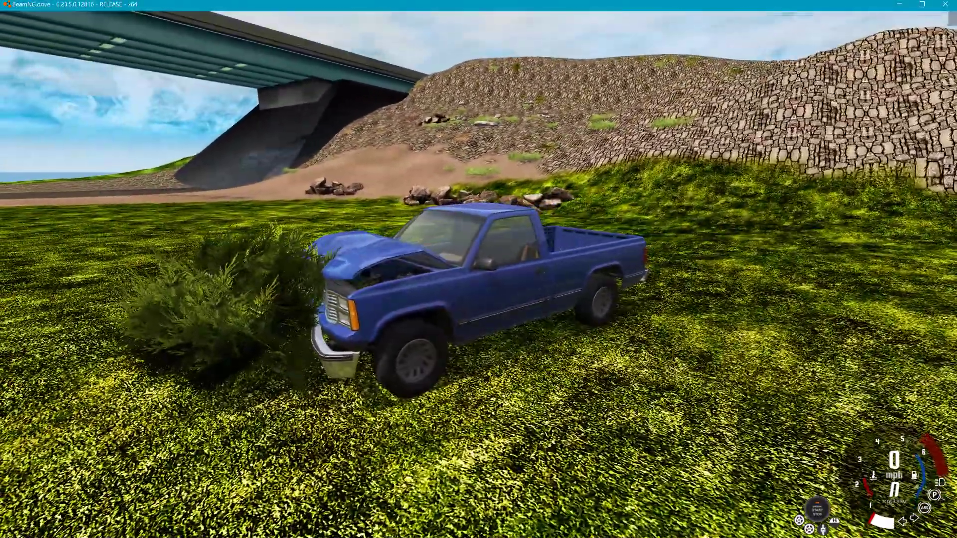
# - Examine the contact between the pickup and the bush with the free camera, and return to the world editor
pyautogui.moveTo(631, 304); pyautogui.dragTo(626, 304, button='right')
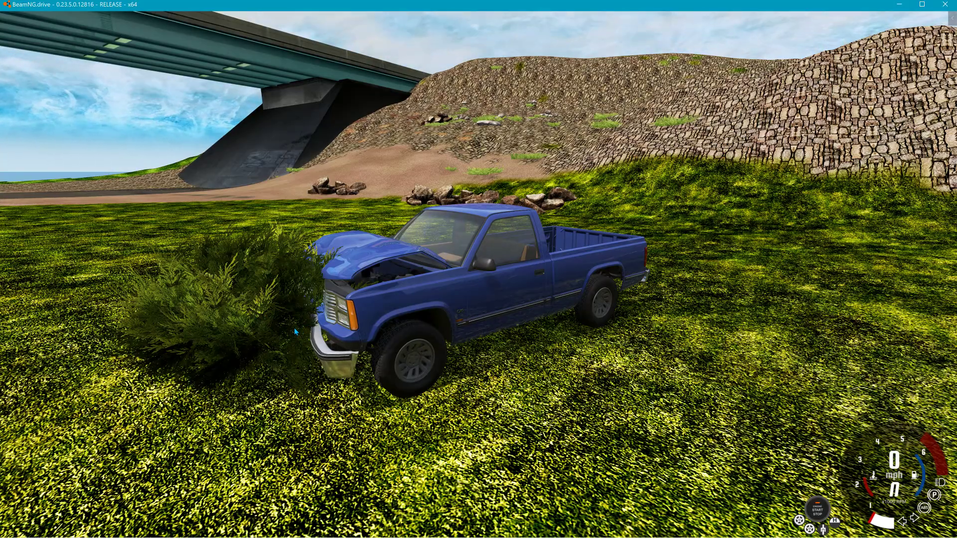
pyautogui.moveTo(301, 329)
pyautogui.mouseDown(button='right')
pyautogui.moveTo(254, 322)
pyautogui.moveTo(297, 332)
pyautogui.mouseUp(button='right')
pyautogui.hotkey('shift', 'c')
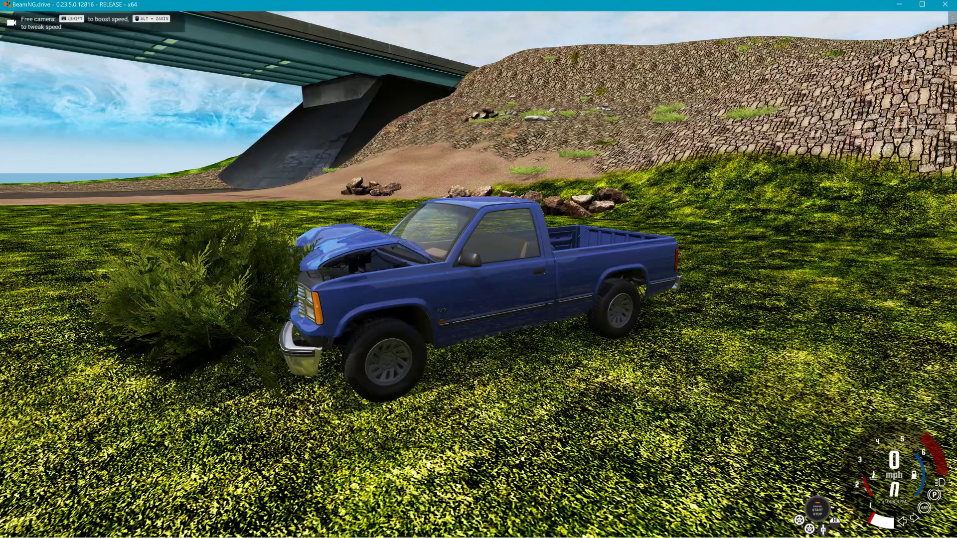
pyautogui.press('s')
pyautogui.press('F11')
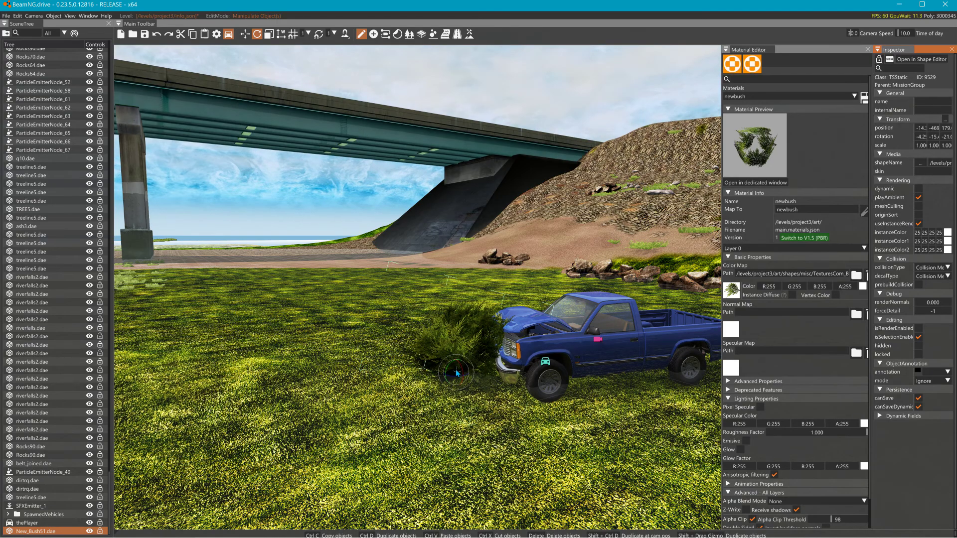
# - Raise the bush from the grass to about bridge-deck level, at a height position of about 188
pyautogui.moveTo(458, 354); pyautogui.dragTo(469, 276)
pyautogui.moveTo(490, 105); pyautogui.dragTo(489, 56)
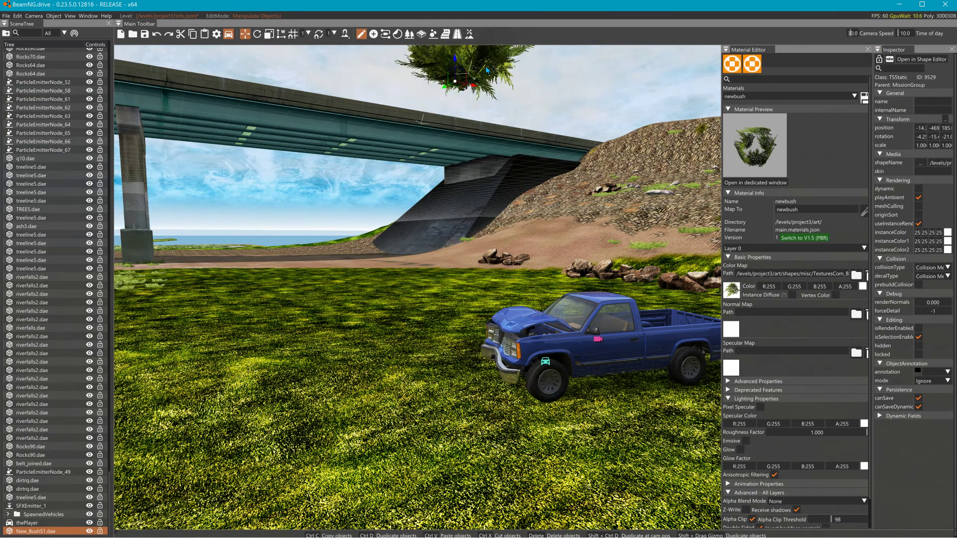
pyautogui.moveTo(489, 56); pyautogui.dragTo(481, 26, button='right')
pyautogui.moveTo(483, 184); pyautogui.dragTo(482, 7)
# - Fly repeatedly away from and back towards the raised bush to examine how its detail levels switch with distance
pyautogui.moveTo(481, 74); pyautogui.dragTo(526, 146, button='right')
pyautogui.press('w')
pyautogui.press('s')
pyautogui.press('w')
pyautogui.press('s')
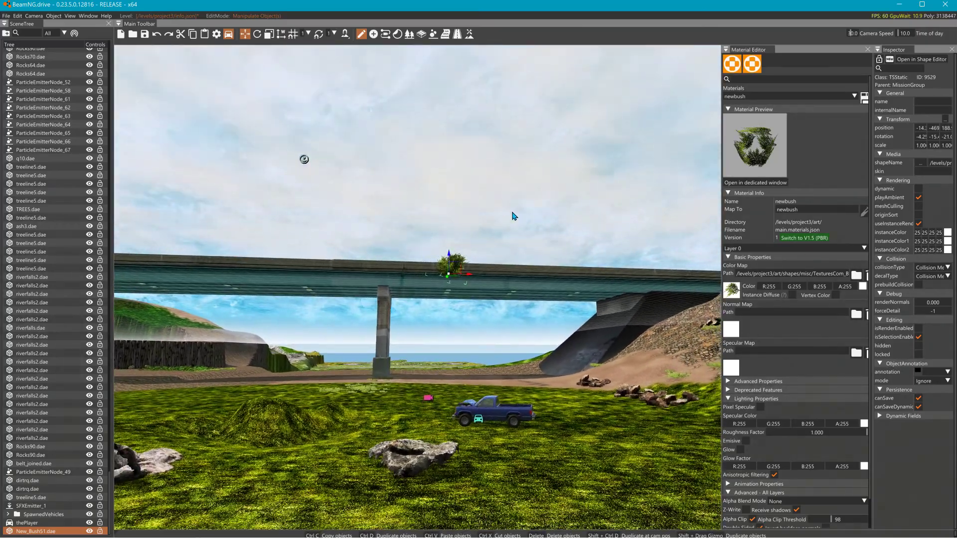
pyautogui.press('w')
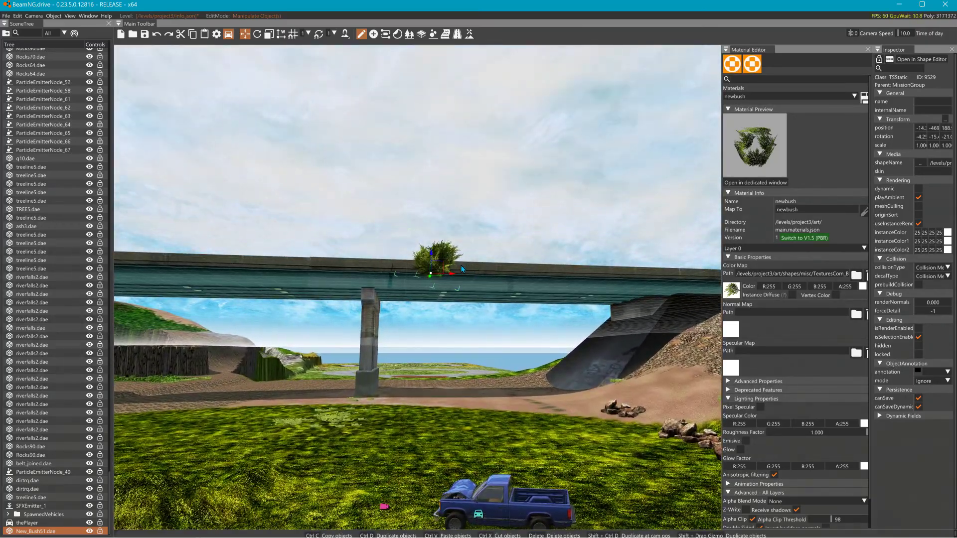
pyautogui.press('s')
pyautogui.press('w')
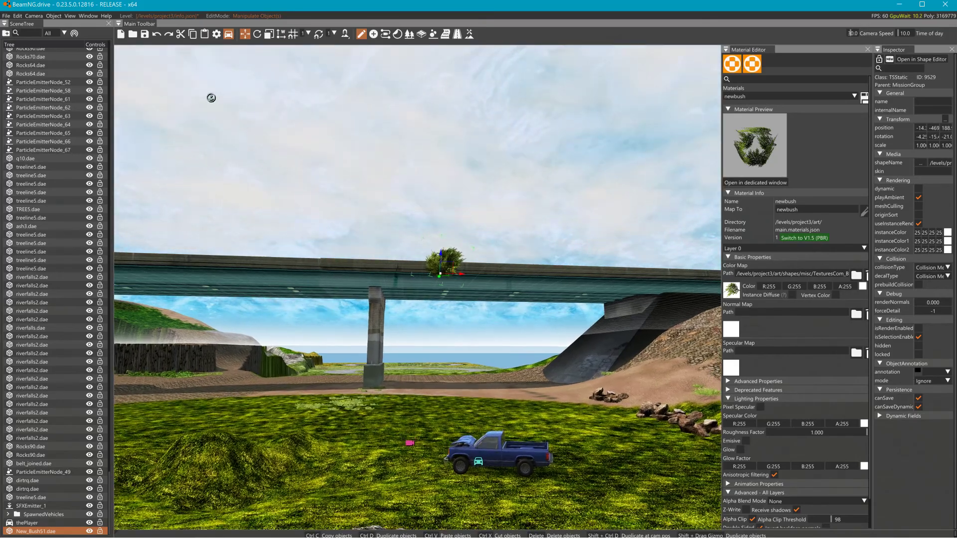
pyautogui.press('s')
pyautogui.press('w')
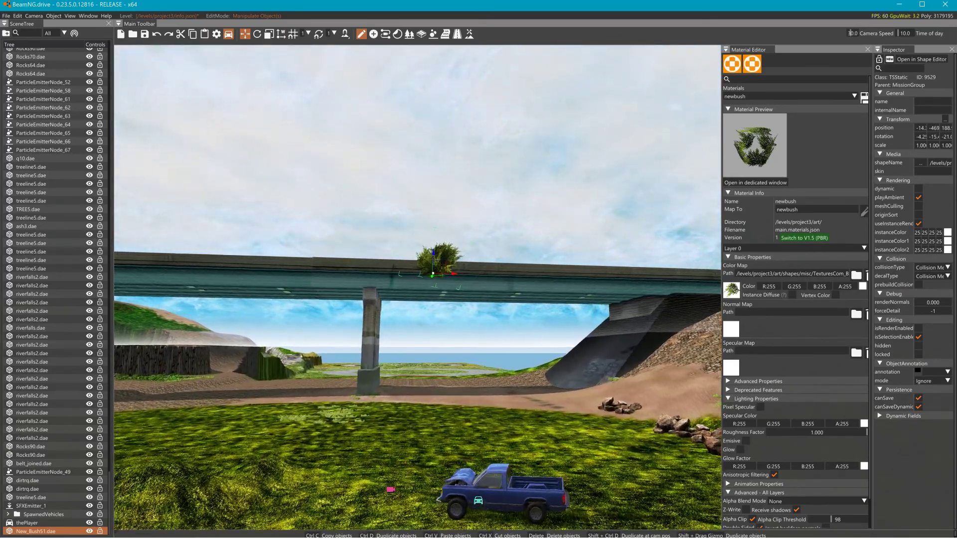
pyautogui.press('s')
pyautogui.press('w')
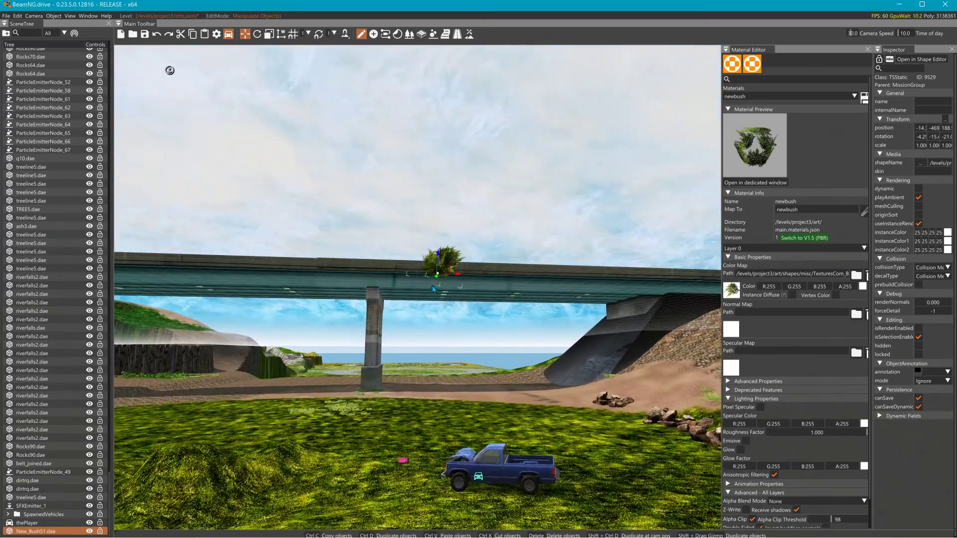
pyautogui.press('s')
pyautogui.press('w')
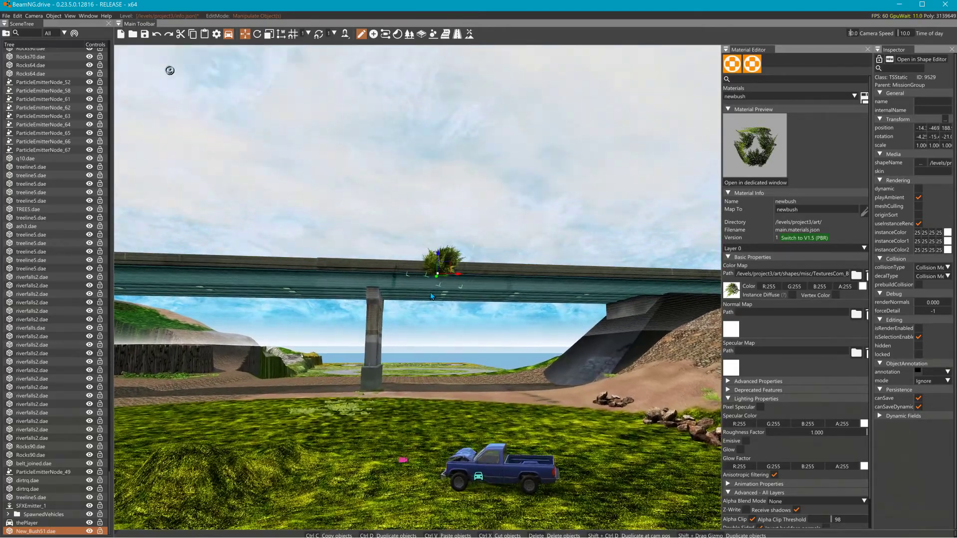
pyautogui.press('s')
pyautogui.press('w')
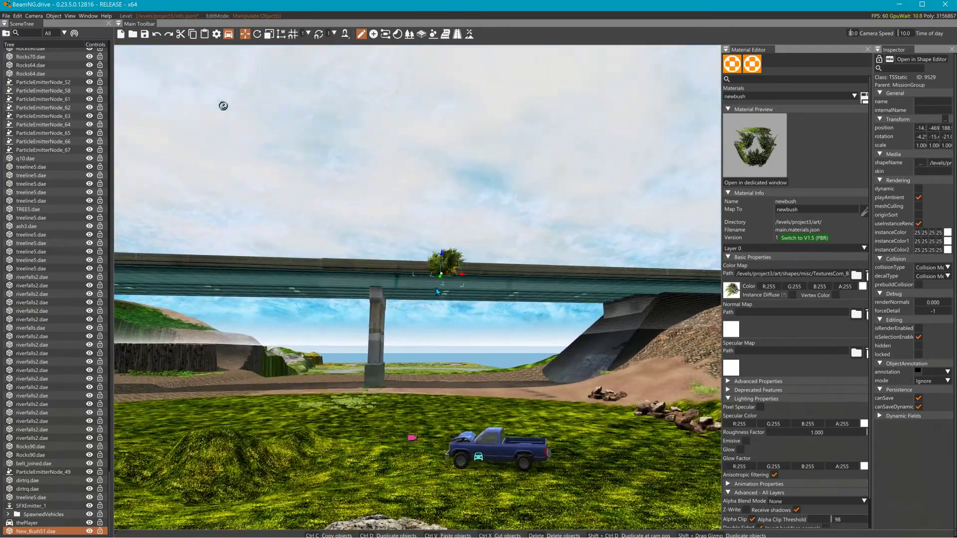
pyautogui.press('w')
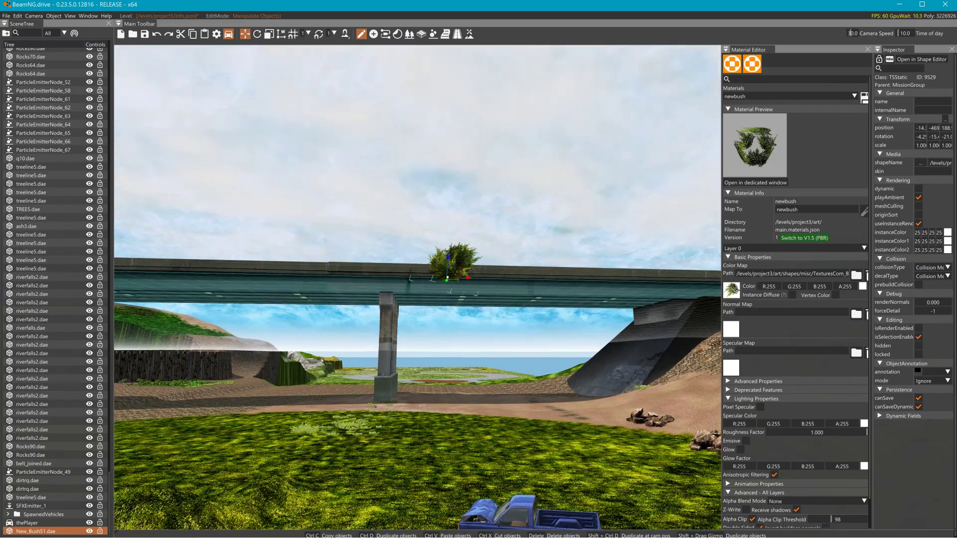
pyautogui.press('s')
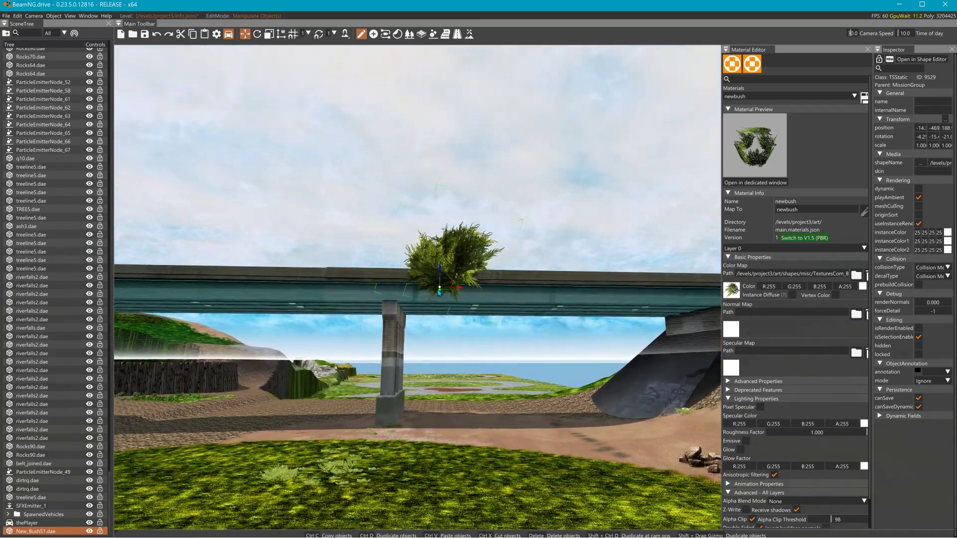
pyautogui.press('s')
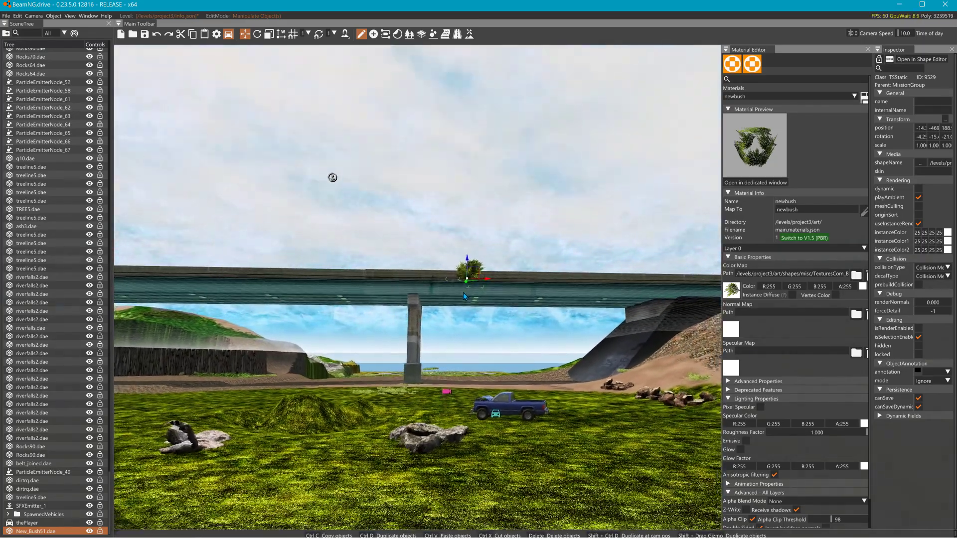
pyautogui.moveTo(463, 292); pyautogui.dragTo(462, 334, button='right')
pyautogui.press('s')
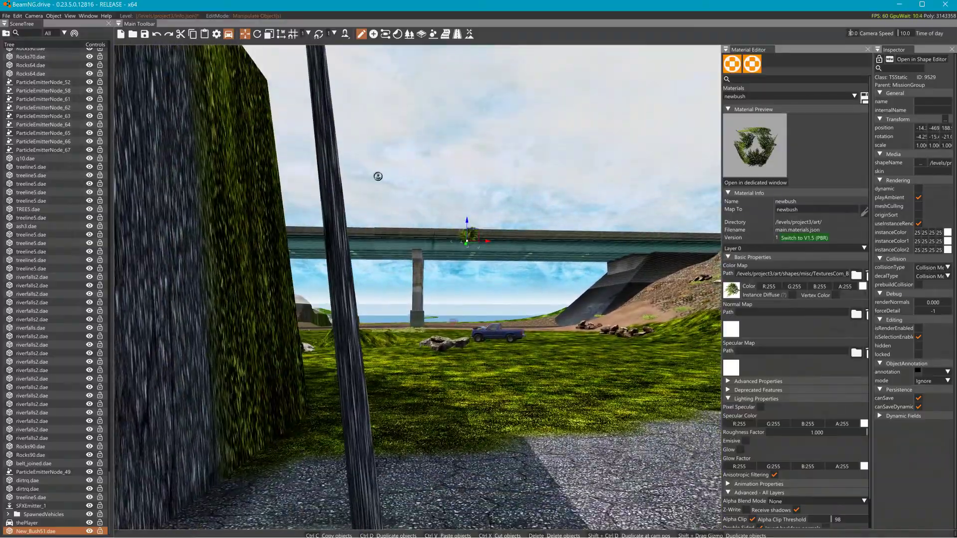
pyautogui.press('w')
pyautogui.press('w')
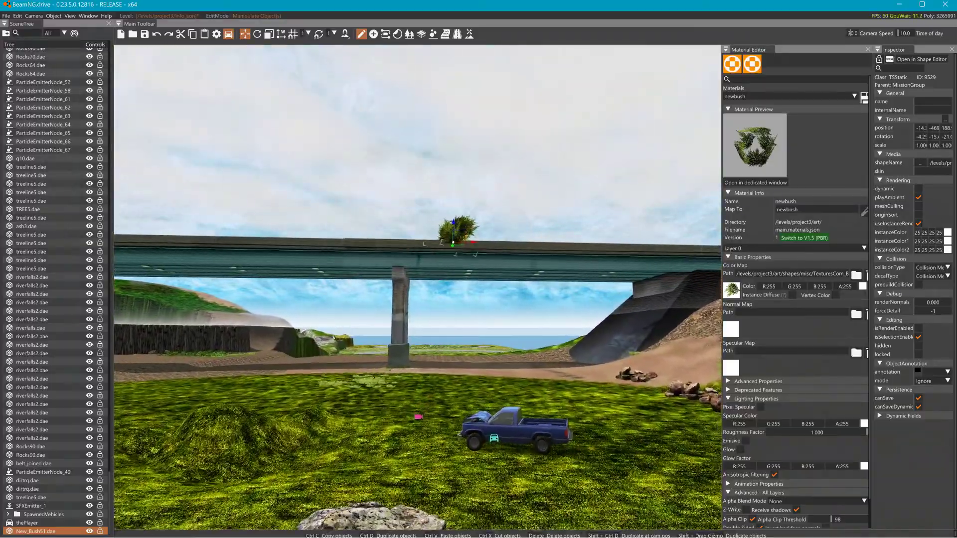
pyautogui.moveTo(462, 292); pyautogui.dragTo(463, 254, button='right')
pyautogui.press('w')
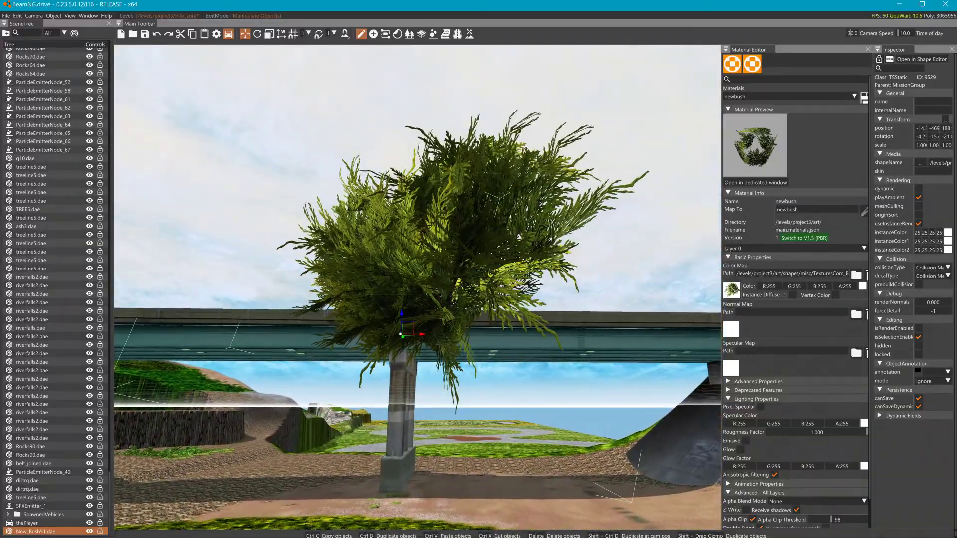
pyautogui.press('s')
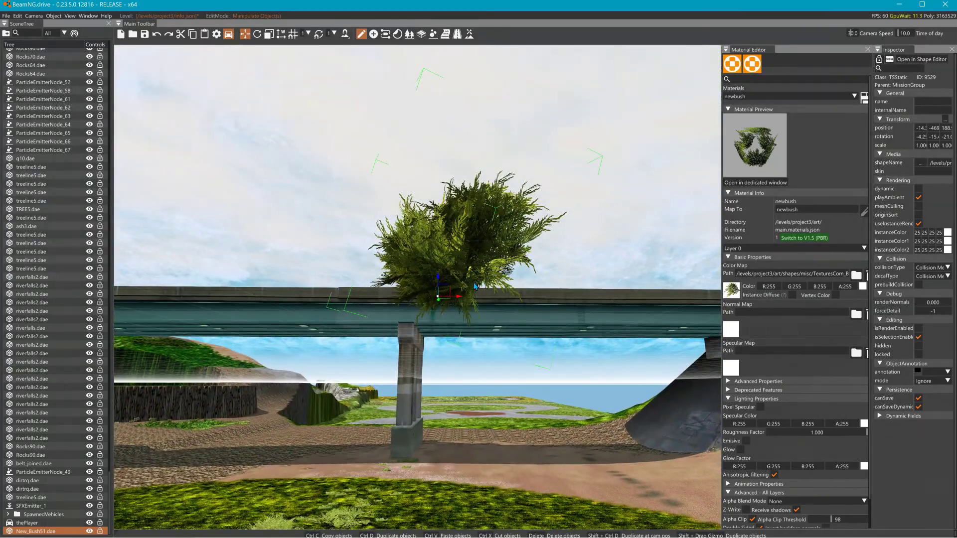
# - Raise the bush well above the bridge into the open sky, to a height position of about 216
pyautogui.moveTo(440, 282); pyautogui.dragTo(479, 195)
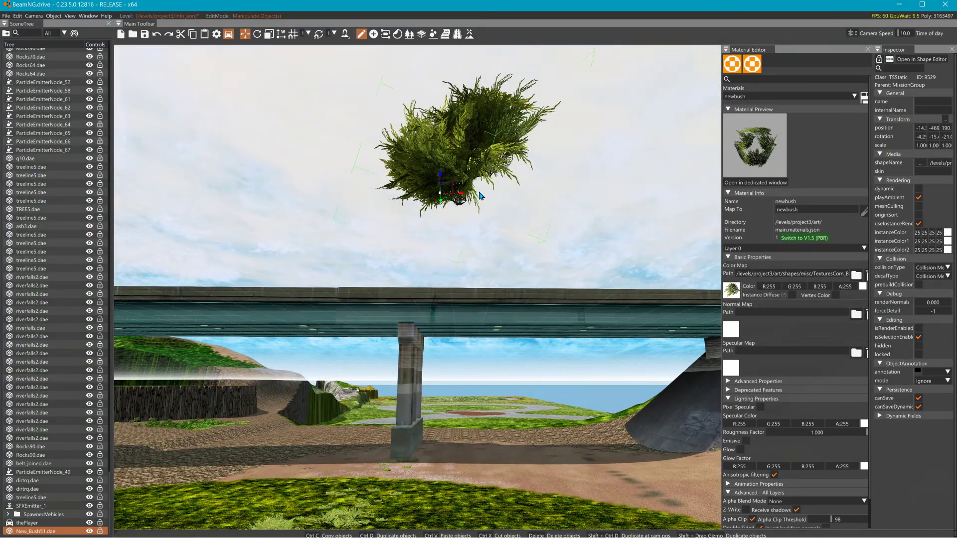
pyautogui.moveTo(479, 204); pyautogui.dragTo(479, 250, button='right')
pyautogui.press('s')
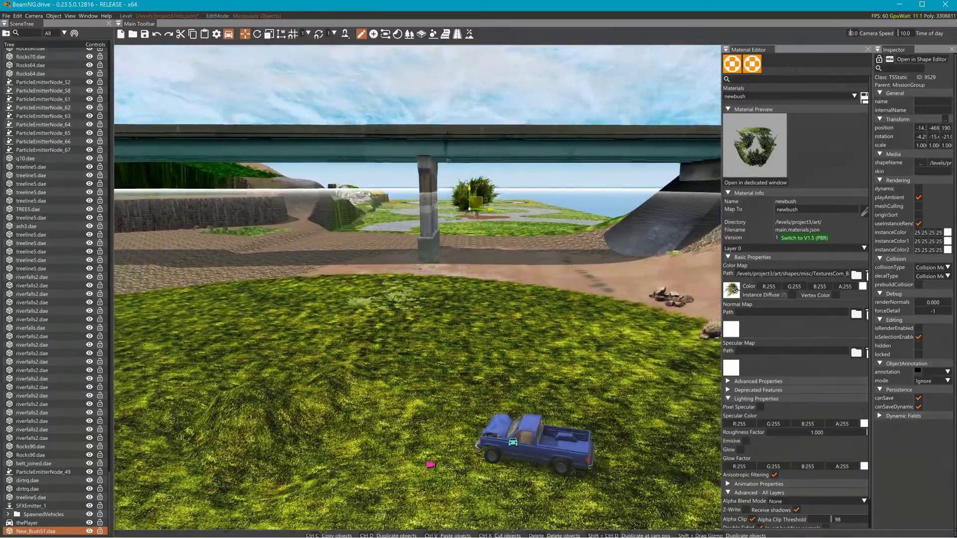
pyautogui.press('s')
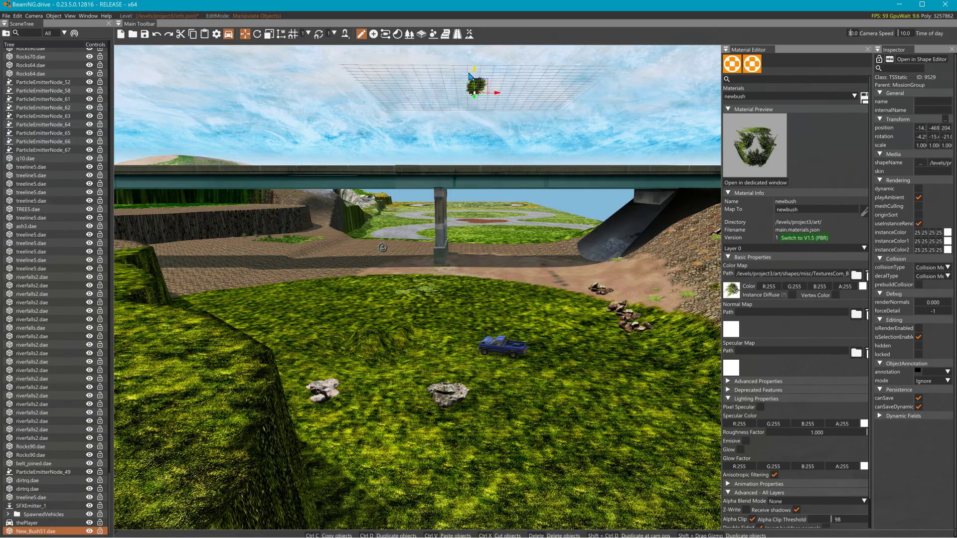
pyautogui.moveTo(469, 74)
pyautogui.mouseDown(button='right')
pyautogui.moveTo(469, 47)
pyautogui.moveTo(468, 107)
pyautogui.moveTo(481, 88)
pyautogui.mouseUp(button='right')
pyautogui.press('w')
pyautogui.press('s')
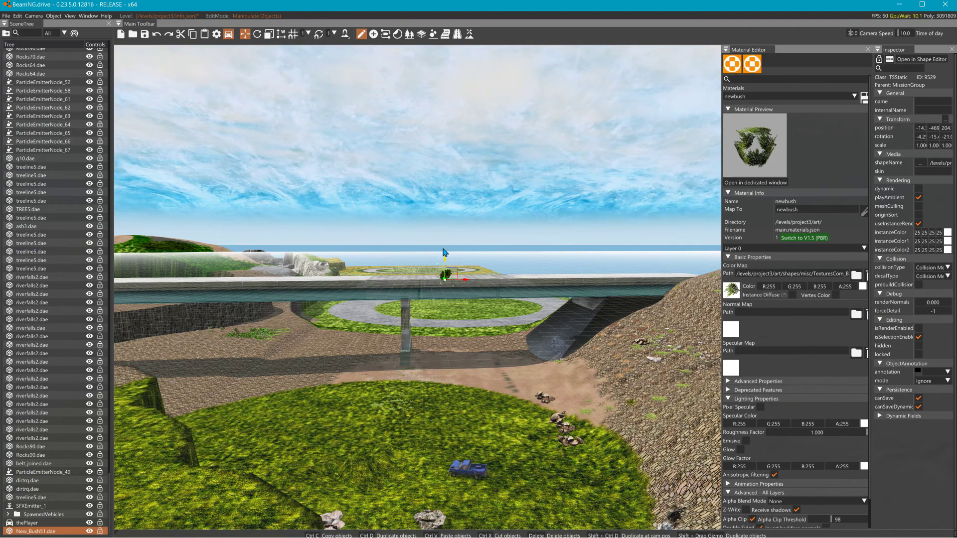
pyautogui.moveTo(443, 251); pyautogui.dragTo(447, 169)
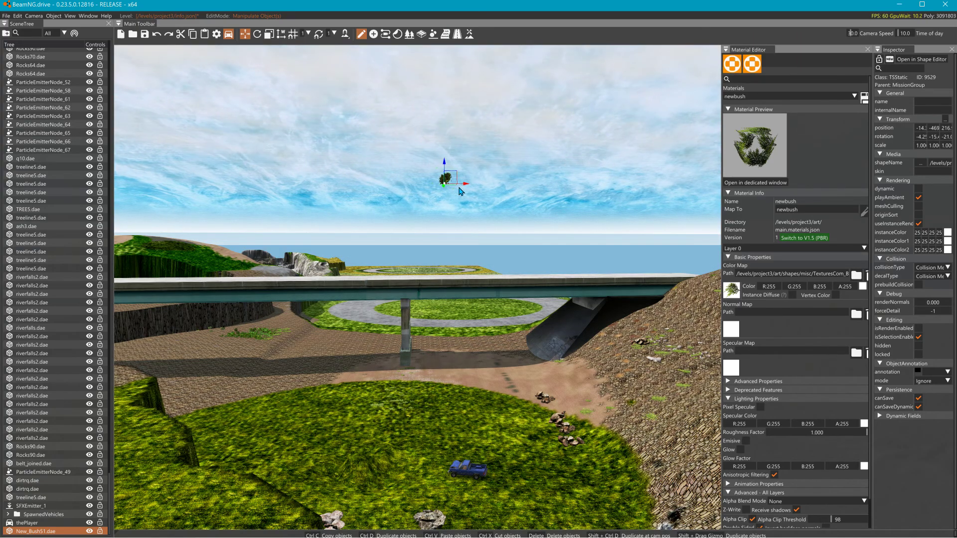
# - Rotate the floating bush to a new orientation and inspect it against the sky from closer up
pyautogui.press('2')
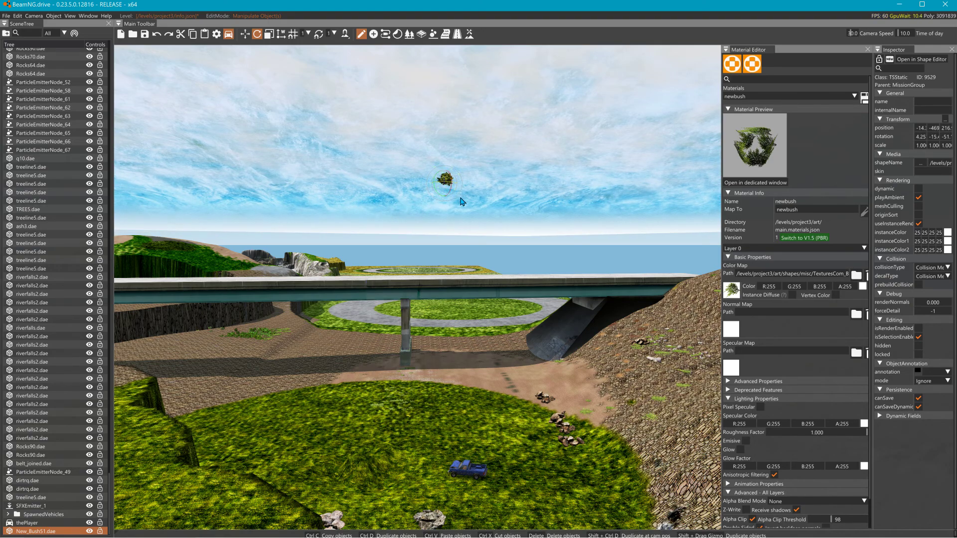
pyautogui.moveTo(451, 204); pyautogui.dragTo(416, 199, button='right')
pyautogui.press('w')
pyautogui.moveTo(480, 287); pyautogui.dragTo(477, 237, button='right')
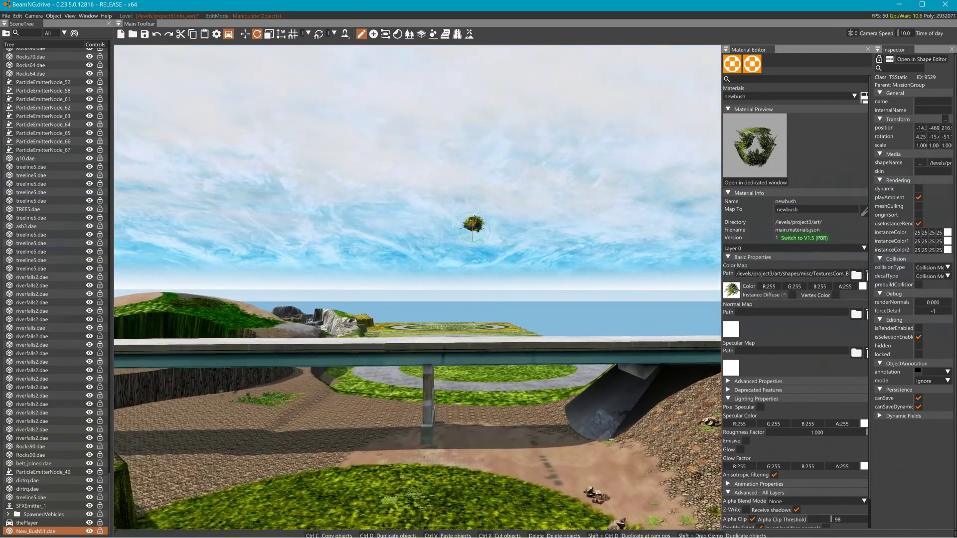
pyautogui.click(518, 235)
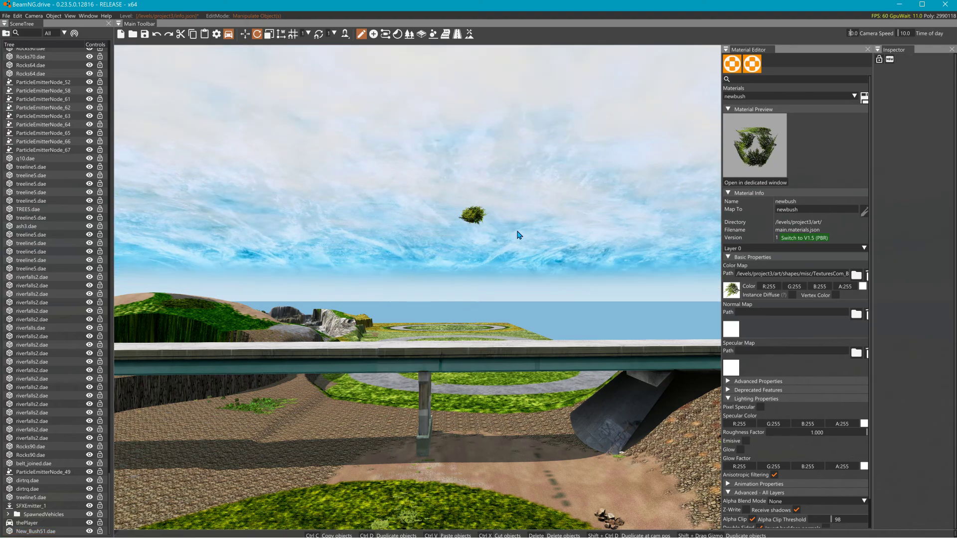
pyautogui.click(476, 222)
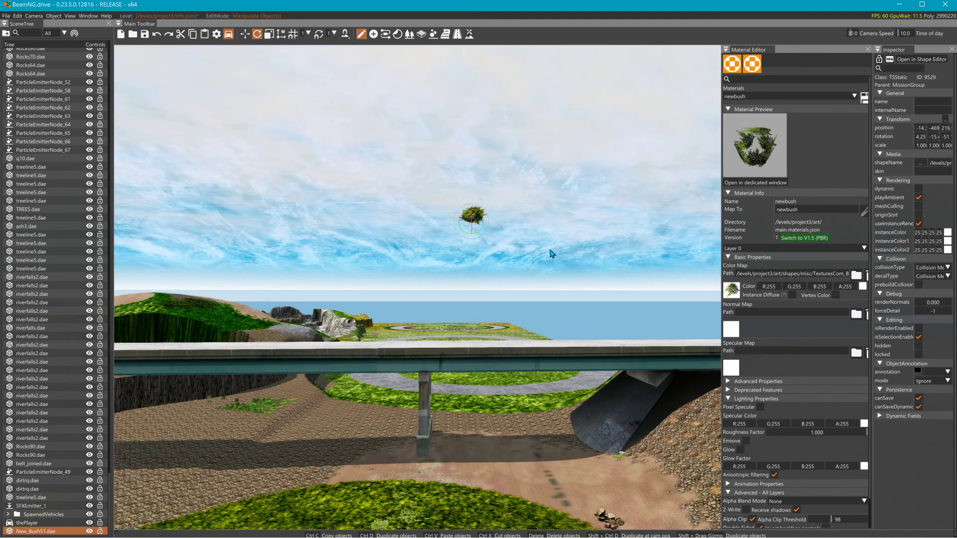
pyautogui.moveTo(550, 250); pyautogui.dragTo(535, 266, button='right')
pyautogui.press('w')
pyautogui.press('w')
pyautogui.press('w')
pyautogui.press('s')
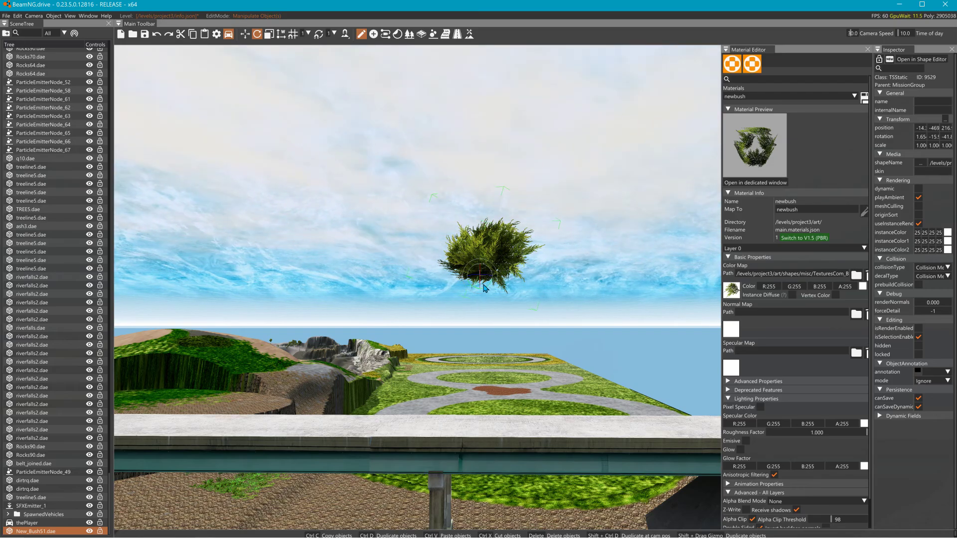
# - Switch to forest painting over the open grass by the ring-shaped road and list the available forest meshes
pyautogui.press('3')
pyautogui.moveTo(474, 301); pyautogui.dragTo(431, 374, button='right')
pyautogui.moveTo(476, 312); pyautogui.dragTo(548, 266, button='right')
pyautogui.press('w')
pyautogui.press('w')
pyautogui.press('w')
pyautogui.press('w')
pyautogui.press('w')
pyautogui.click(409, 34)
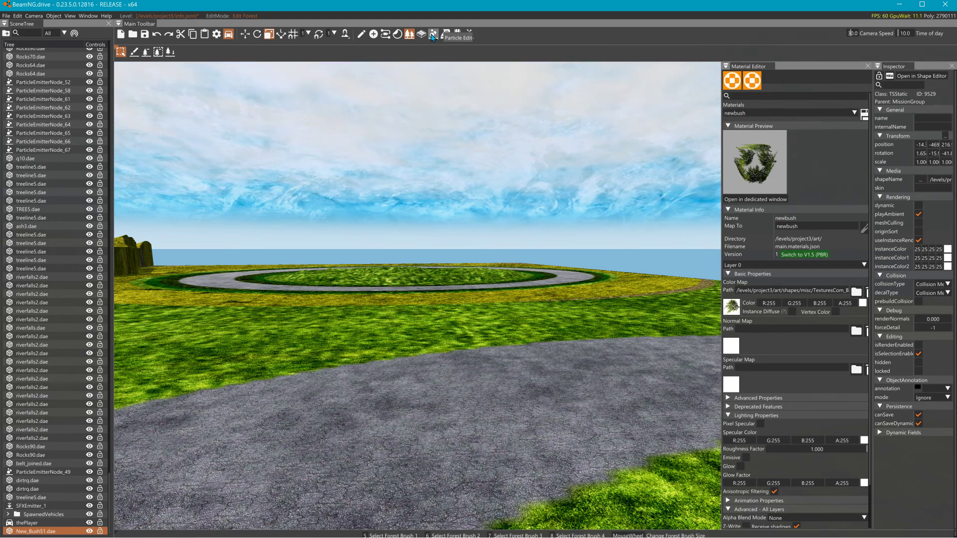
pyautogui.click(133, 52)
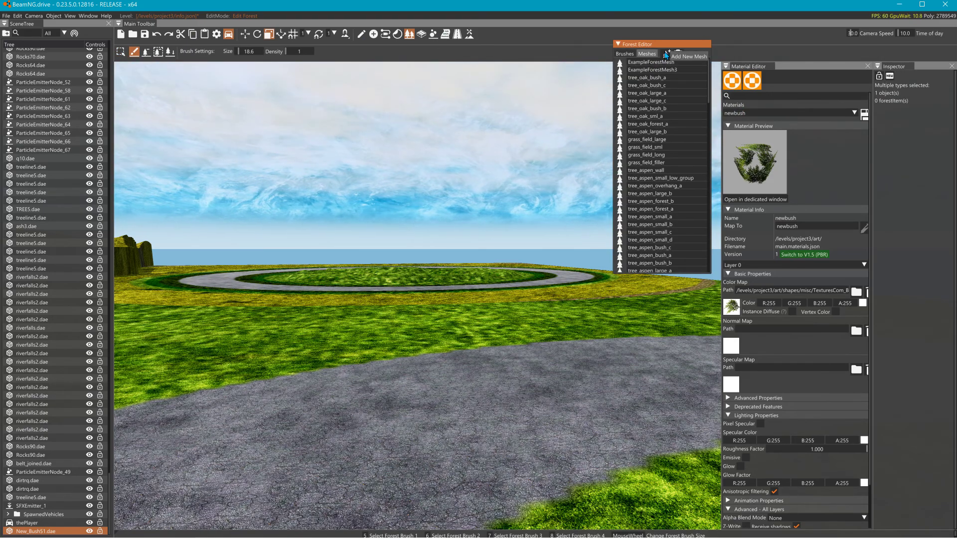
# - Add New_Bush51.dae from /Levels/Project3/art/shapes/misc/ as a new forest mesh
pyautogui.click(667, 53)
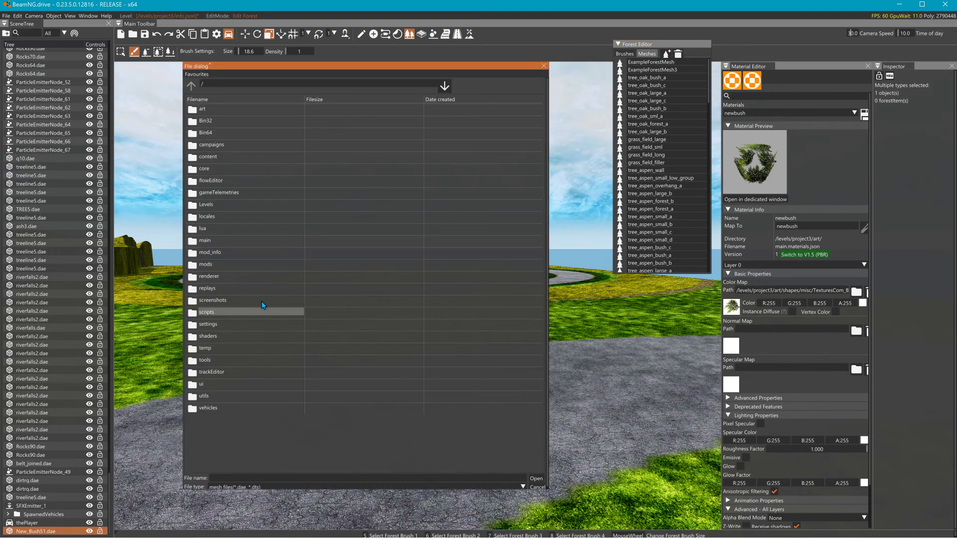
pyautogui.doubleClick(213, 205)
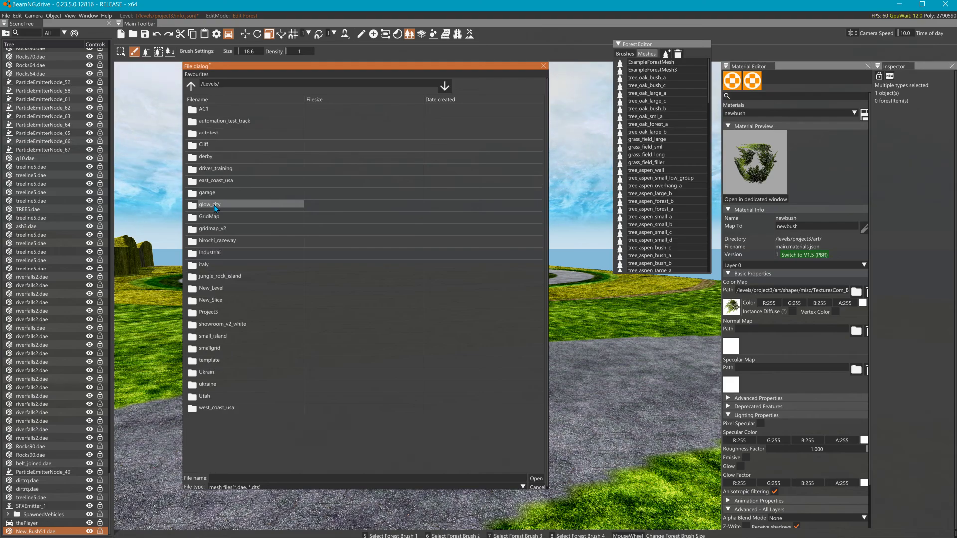
pyautogui.doubleClick(214, 313)
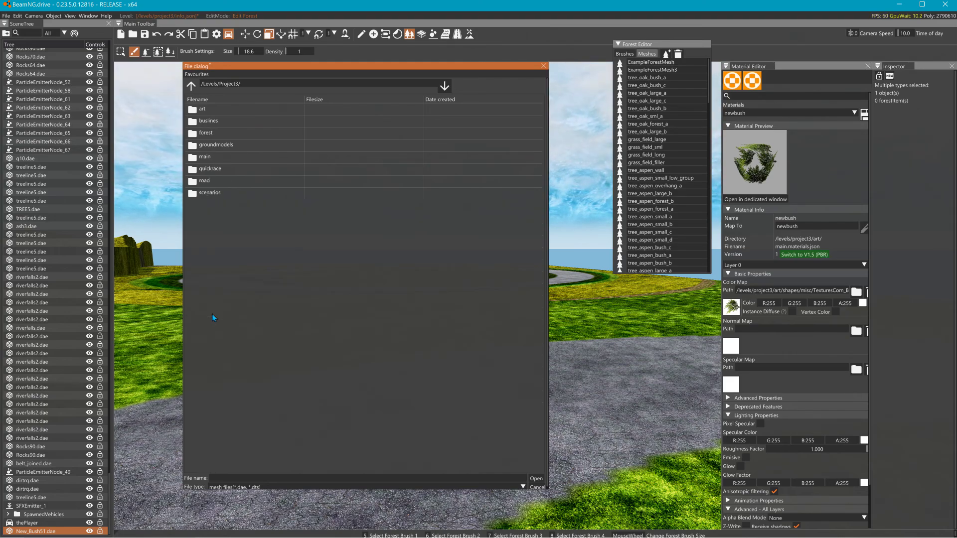
pyautogui.doubleClick(199, 108)
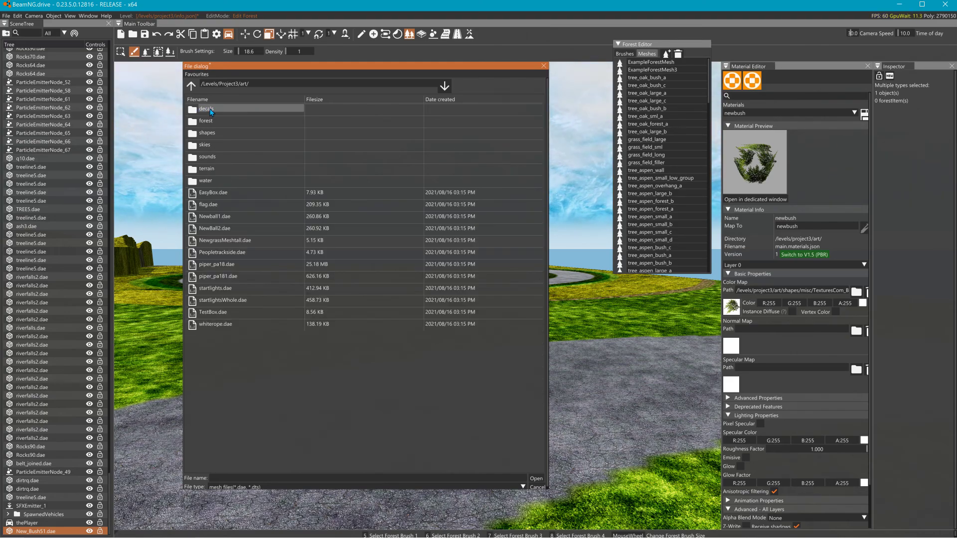
pyautogui.doubleClick(207, 133)
pyautogui.doubleClick(207, 133)
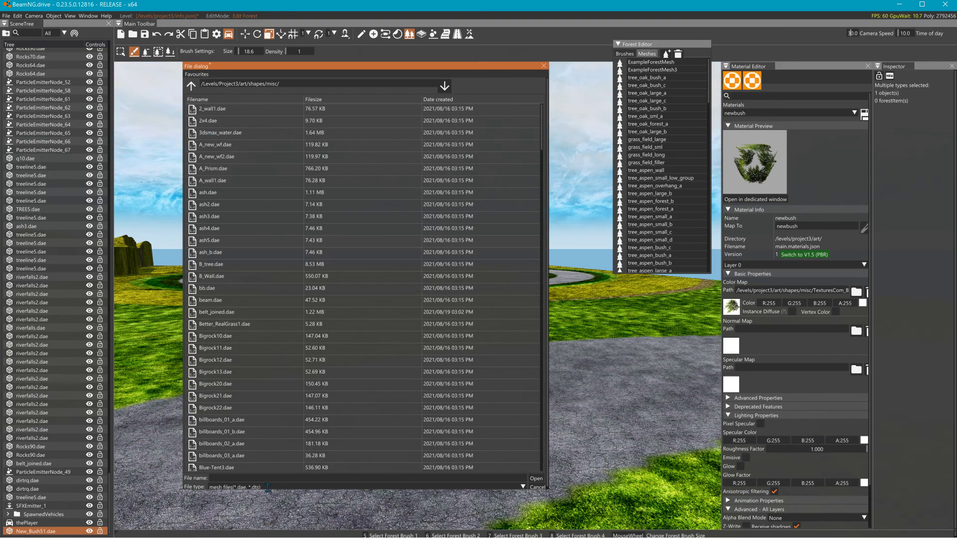
pyautogui.write('51')
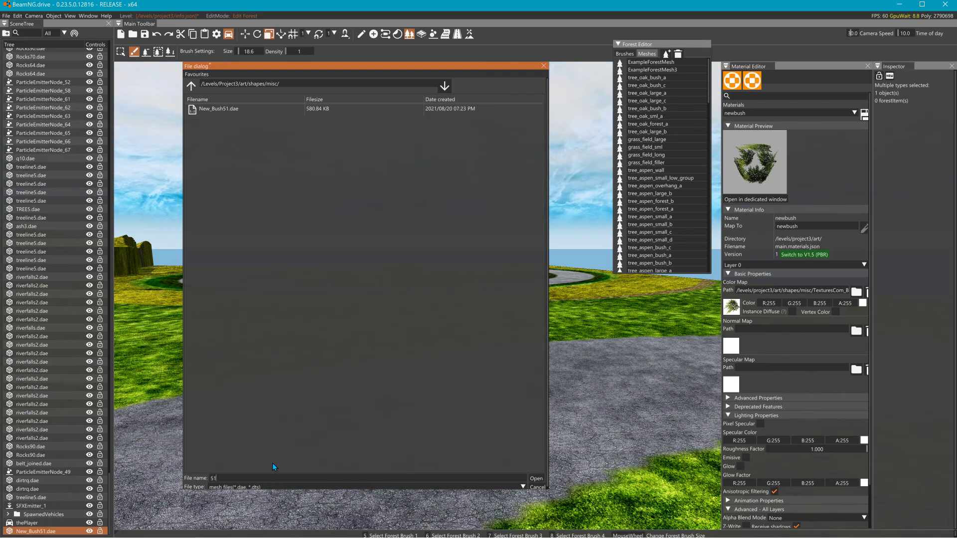
pyautogui.click(218, 109)
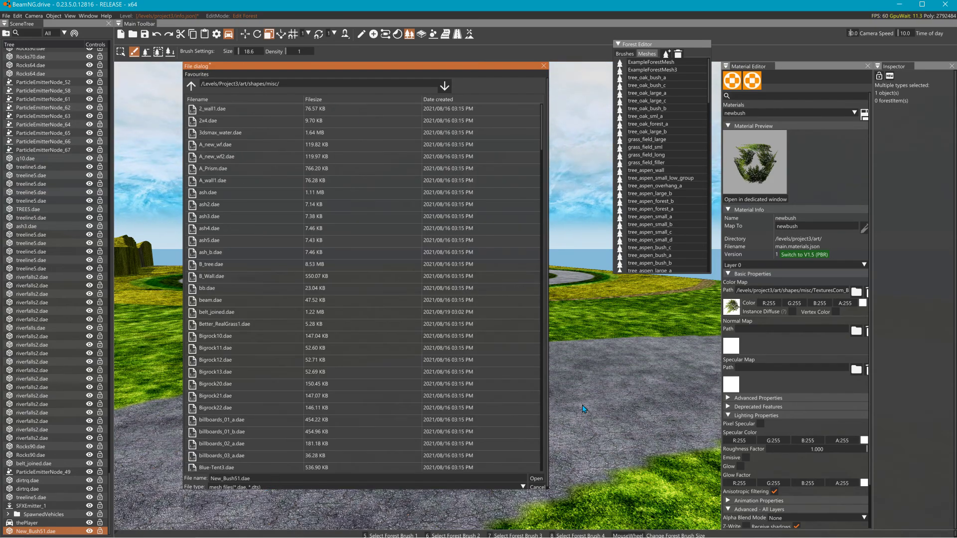
pyautogui.click(536, 478)
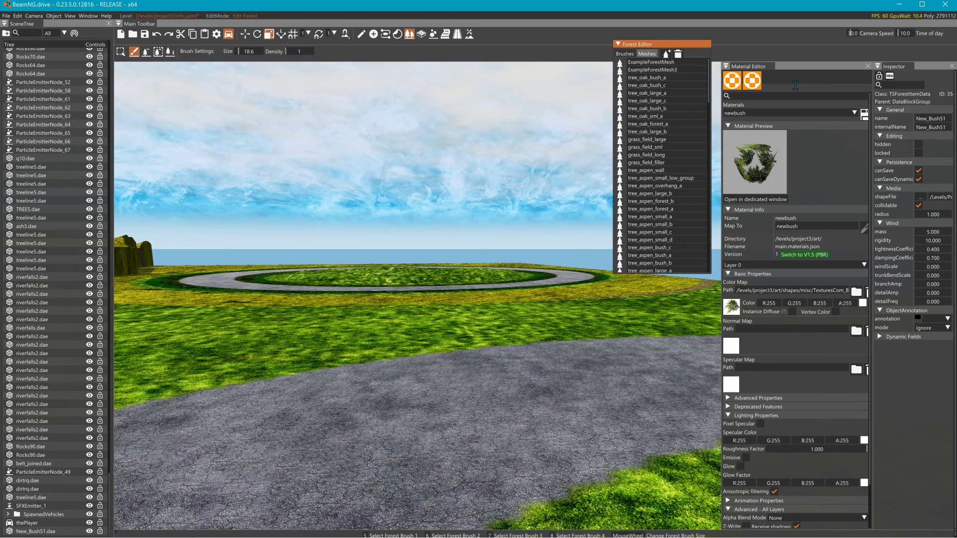
# - Add a new brush group to the forest brushes and name it New_Bush51
pyautogui.click(624, 54)
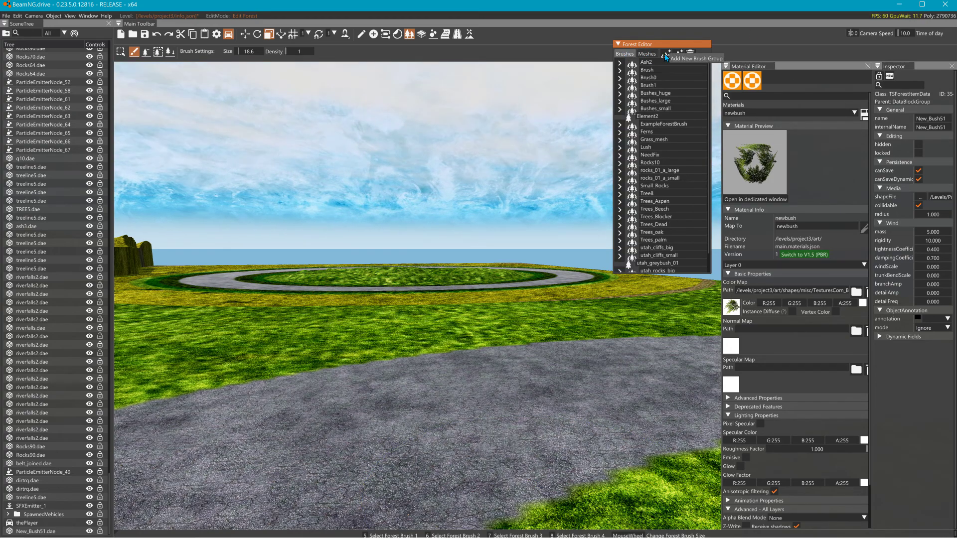
pyautogui.scroll(-2, 658, 239)
pyautogui.click(650, 266)
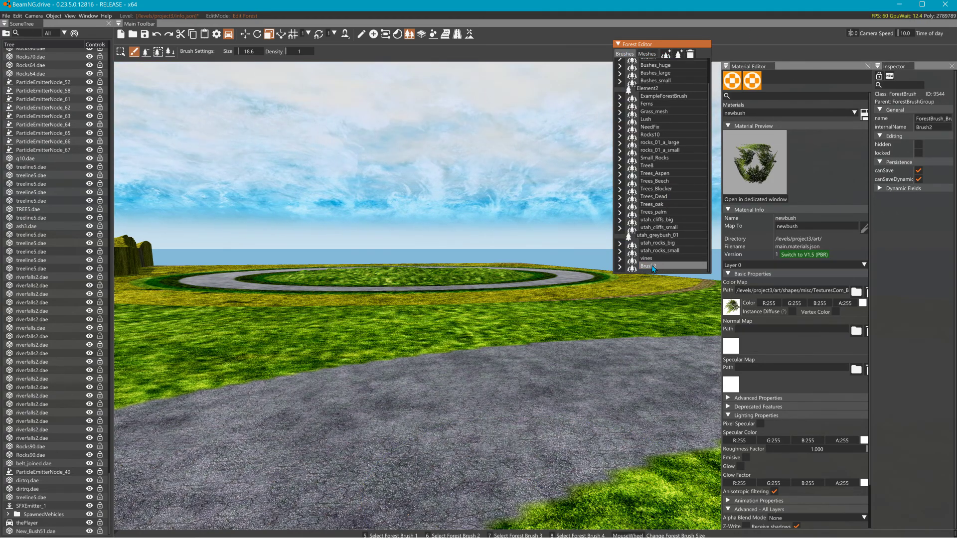
pyautogui.doubleClick(650, 269)
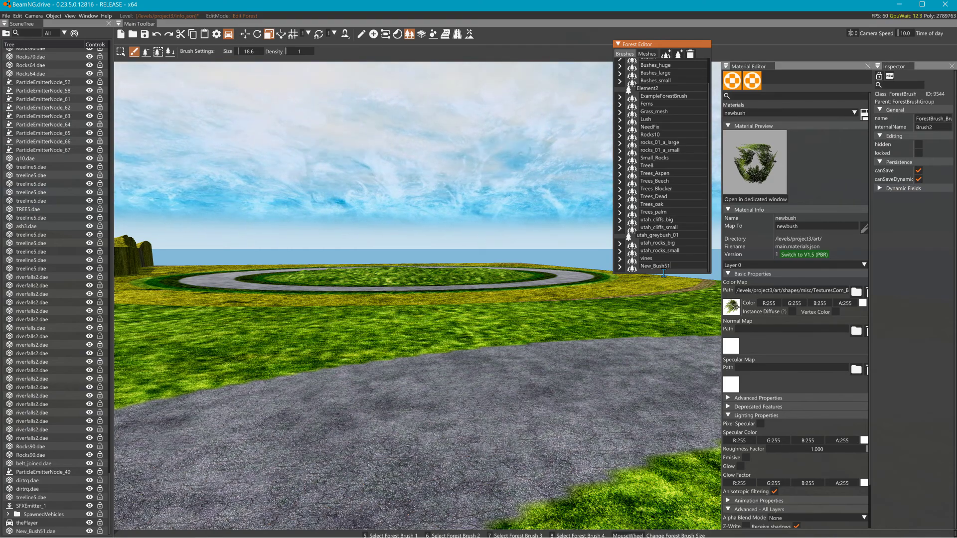
pyautogui.press('Return')
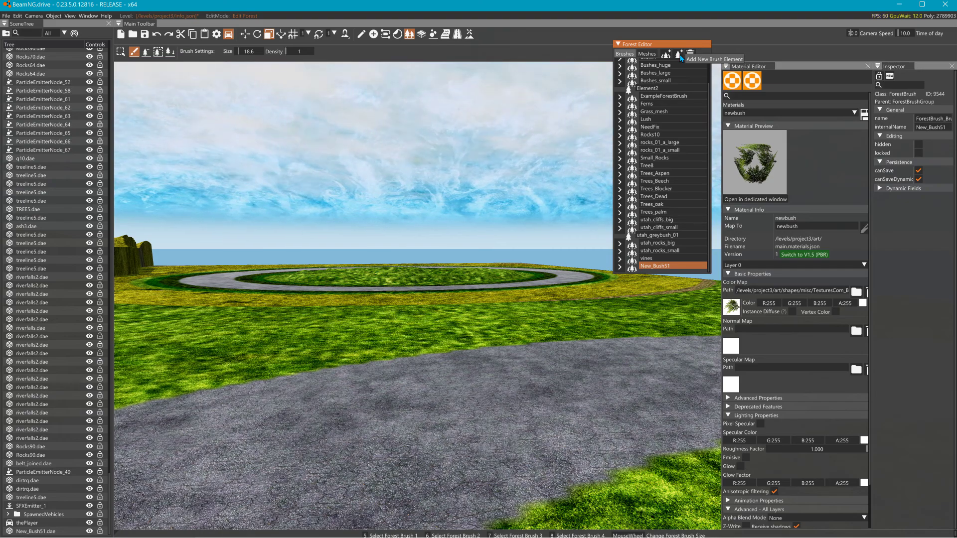
# - Add a brush element inside the New_Bush51 brush and rename it New_Bush51
pyautogui.scroll(-1, 685, 189)
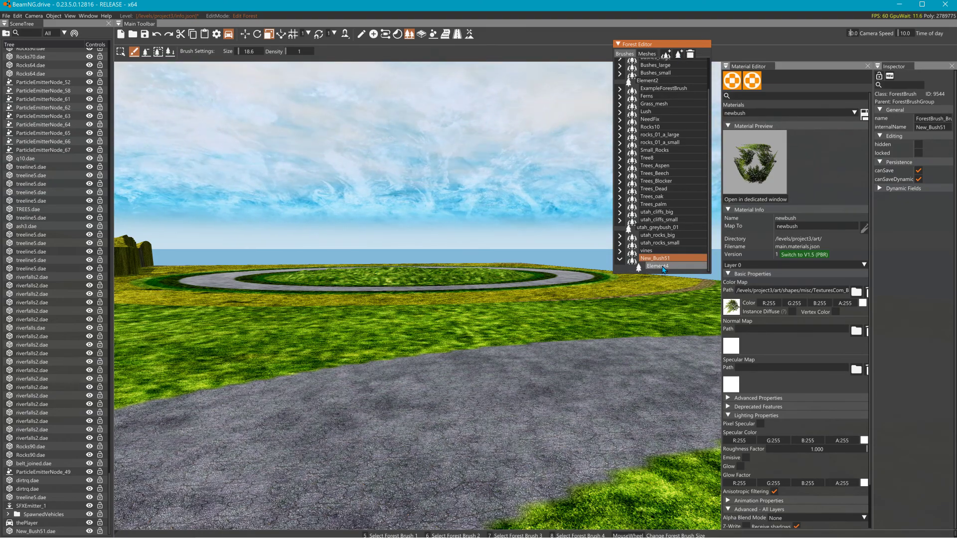
pyautogui.doubleClick(665, 261)
pyautogui.click(668, 270)
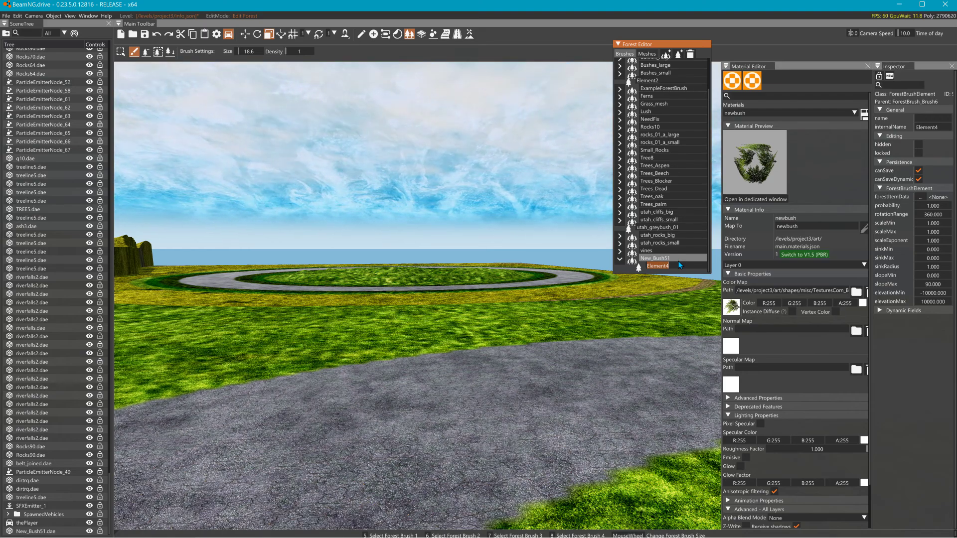
pyautogui.write('New_Bush51')
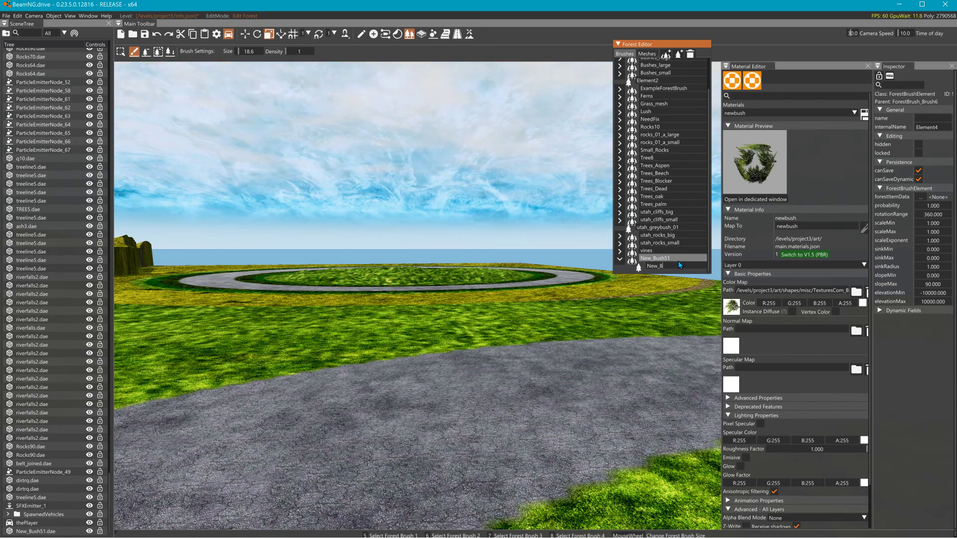
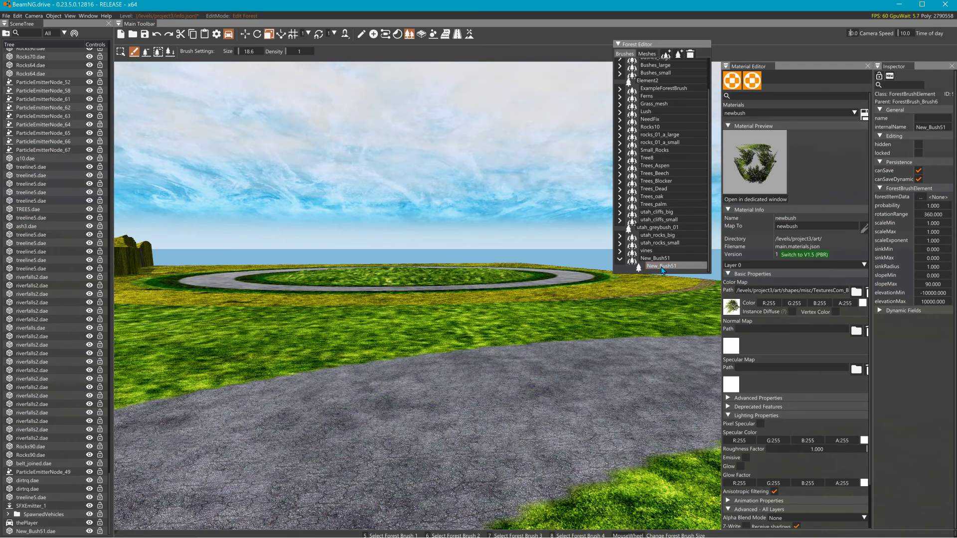
# - Assign the New_Bush51 mesh as the forest item data of the New_Bush51 brush element, widening the Inspector for readability
pyautogui.click(662, 268)
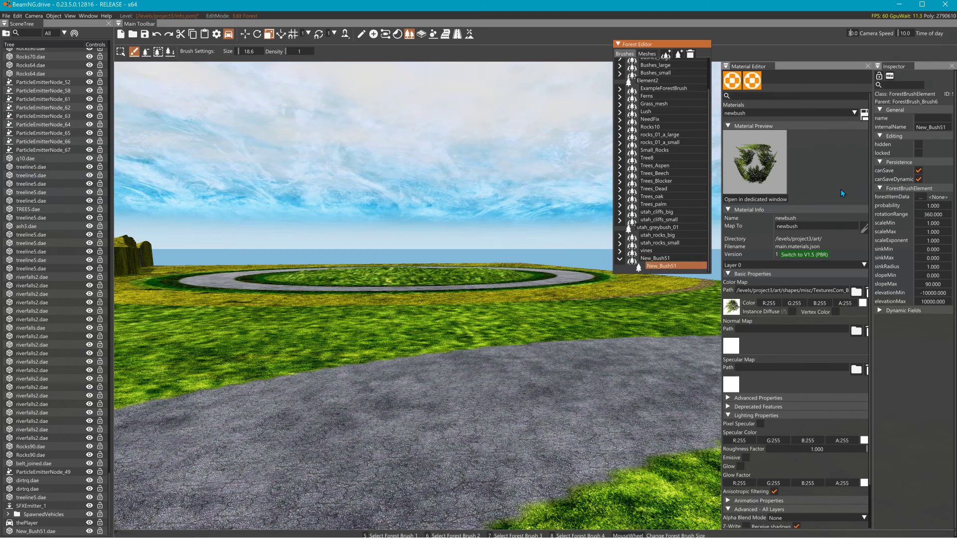
pyautogui.moveTo(879, 194); pyautogui.dragTo(761, 194)
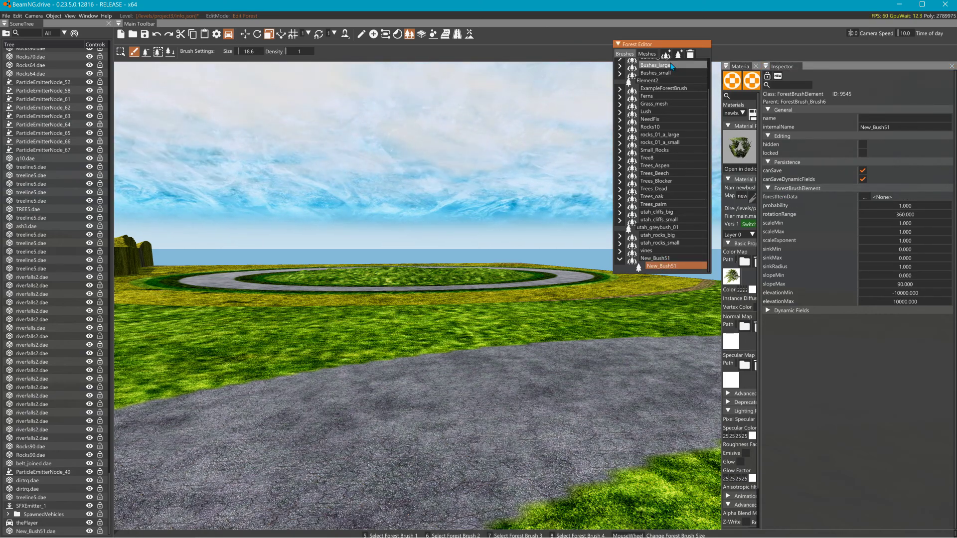
pyautogui.click(647, 53)
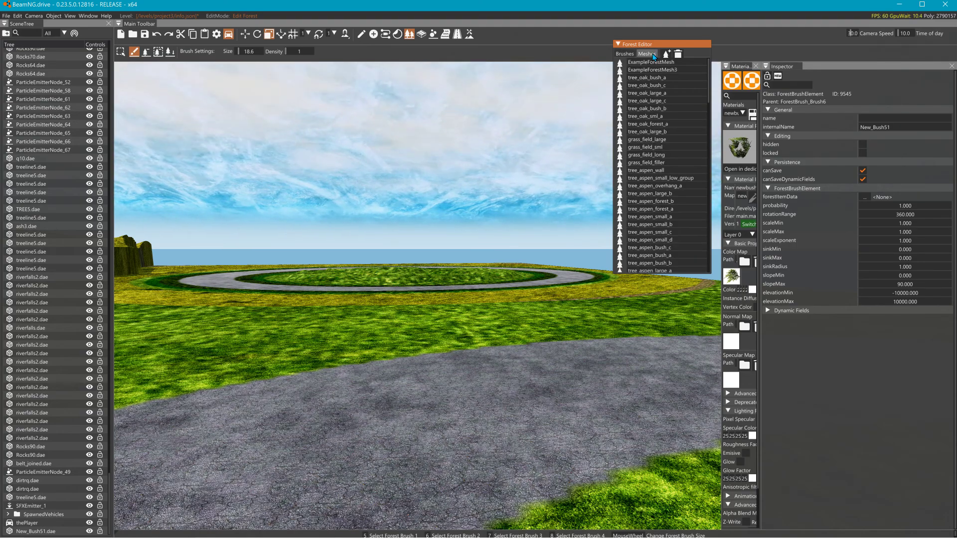
pyautogui.click(625, 54)
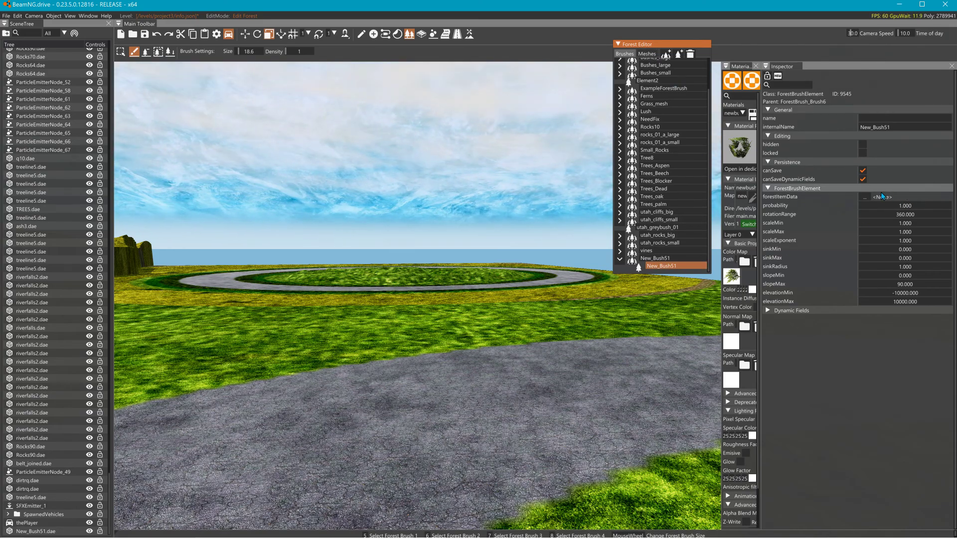
pyautogui.click(868, 197)
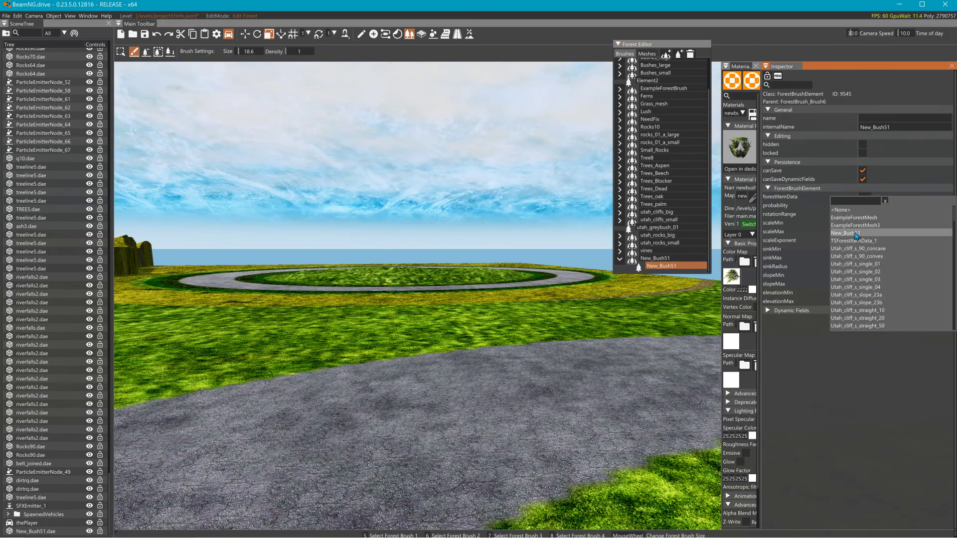
pyautogui.click(856, 233)
# - Paint a few scattered bushes on the paved area at density 1 and inspect them from closer up
pyautogui.click(434, 406)
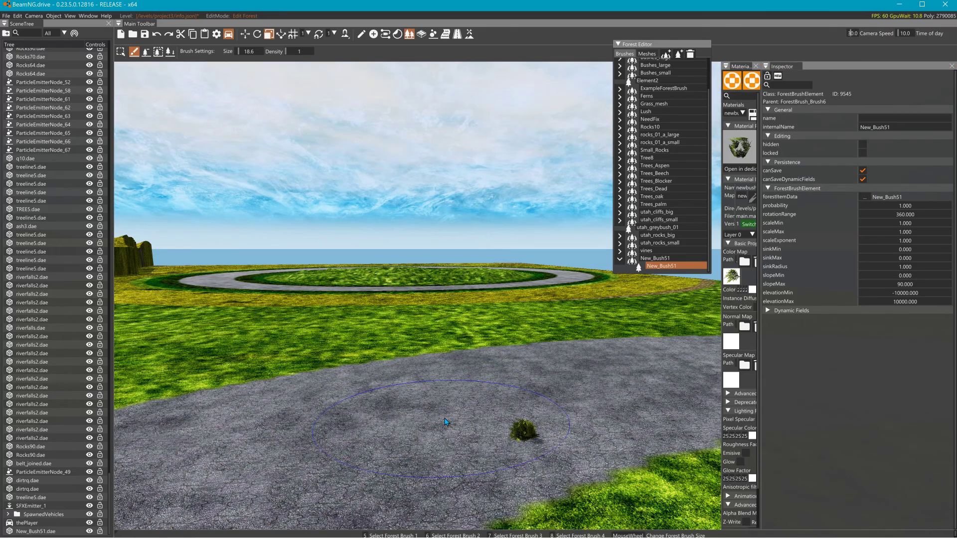
pyautogui.click(456, 431)
pyautogui.moveTo(460, 430)
pyautogui.mouseDown()
pyautogui.moveTo(409, 400)
pyautogui.moveTo(438, 435)
pyautogui.mouseUp()
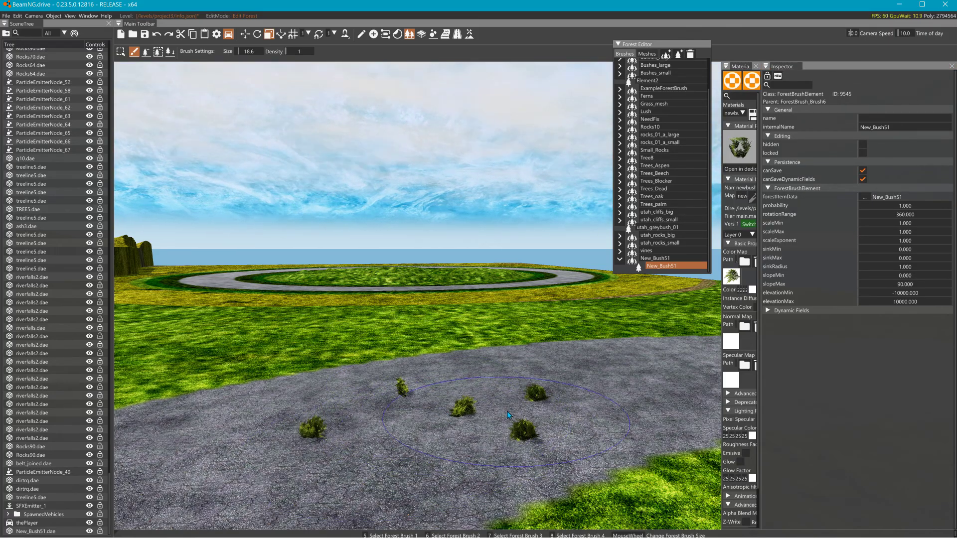
pyautogui.moveTo(438, 435); pyautogui.dragTo(468, 503, button='right')
pyautogui.press('w')
pyautogui.moveTo(478, 272)
pyautogui.mouseDown(button='right')
pyautogui.moveTo(522, 272)
pyautogui.moveTo(500, 316)
pyautogui.mouseUp(button='right')
pyautogui.press('w')
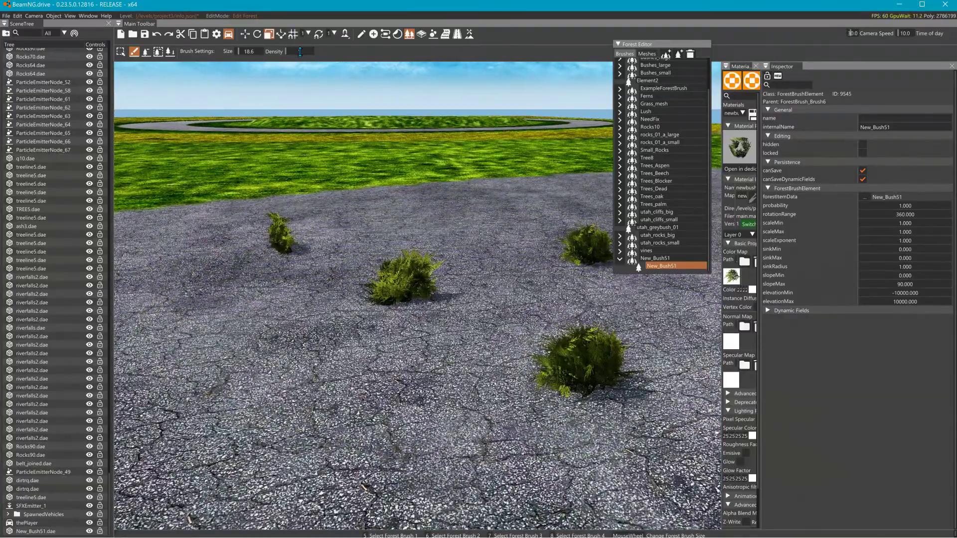
# - Set the brush density to 100 and paint a dense field of bushes across the pavement and adjoining grass
pyautogui.moveTo(375, 245)
pyautogui.mouseDown()
pyautogui.moveTo(371, 271)
pyautogui.moveTo(447, 264)
pyautogui.mouseUp()
pyautogui.moveTo(447, 264); pyautogui.dragTo(452, 247, button='right')
pyautogui.moveTo(452, 247)
pyautogui.mouseDown()
pyautogui.moveTo(471, 295)
pyautogui.moveTo(224, 264)
pyautogui.moveTo(305, 243)
pyautogui.moveTo(451, 239)
pyautogui.moveTo(484, 319)
pyautogui.mouseUp()
pyautogui.moveTo(485, 319); pyautogui.dragTo(493, 326, button='right')
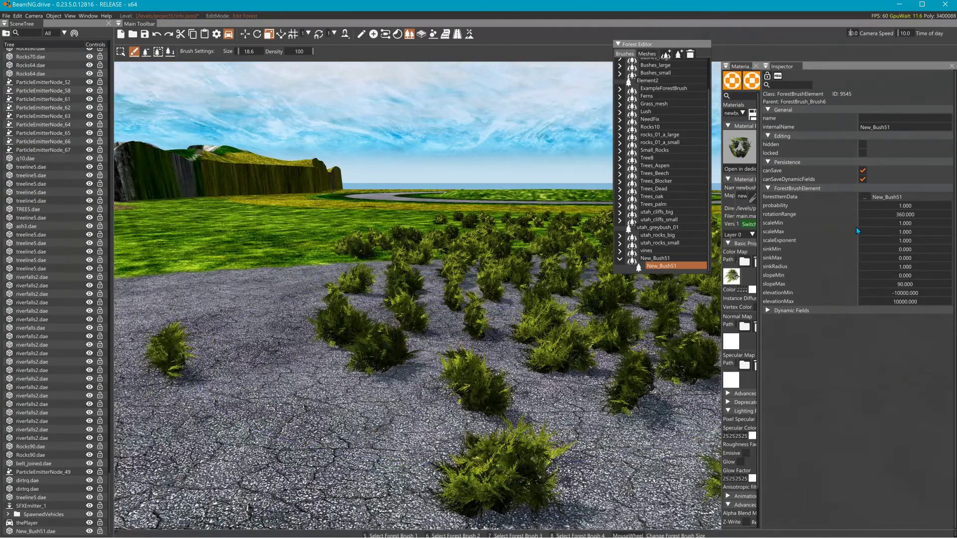
# - Set the brush element's maximum scale to 3 and paint larger bushes beside the dense field
pyautogui.doubleClick(903, 232)
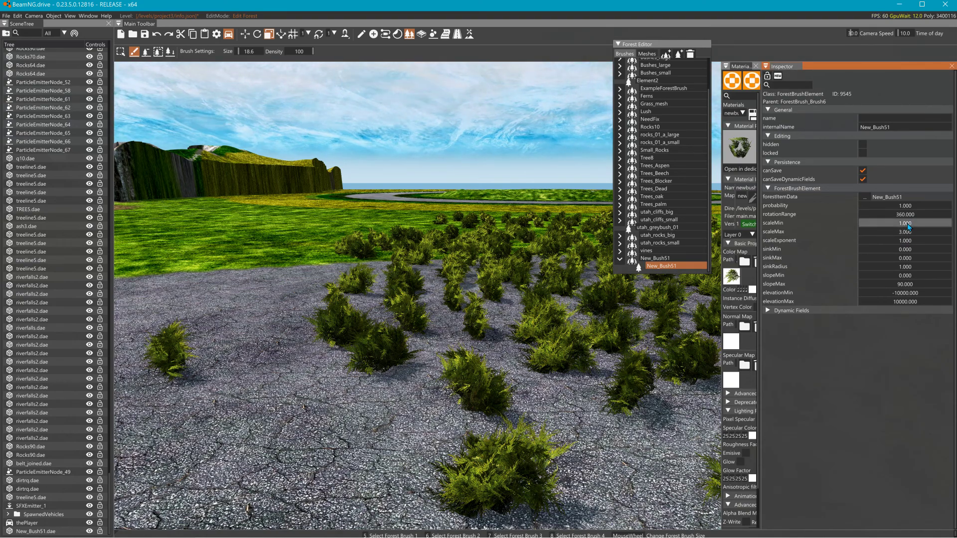
pyautogui.moveTo(294, 284); pyautogui.dragTo(374, 266)
pyautogui.click(382, 228)
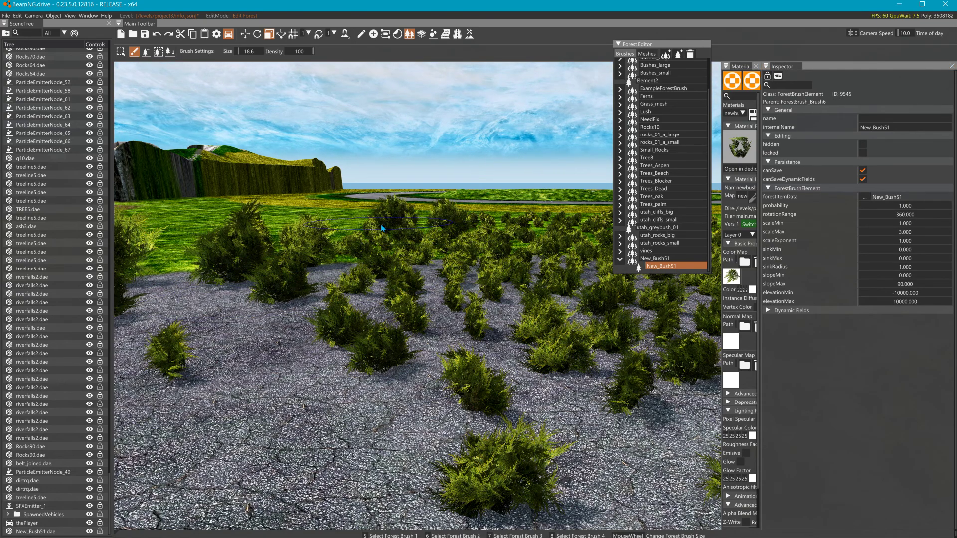
pyautogui.moveTo(388, 330); pyautogui.dragTo(349, 338, button='right')
pyautogui.click(409, 334)
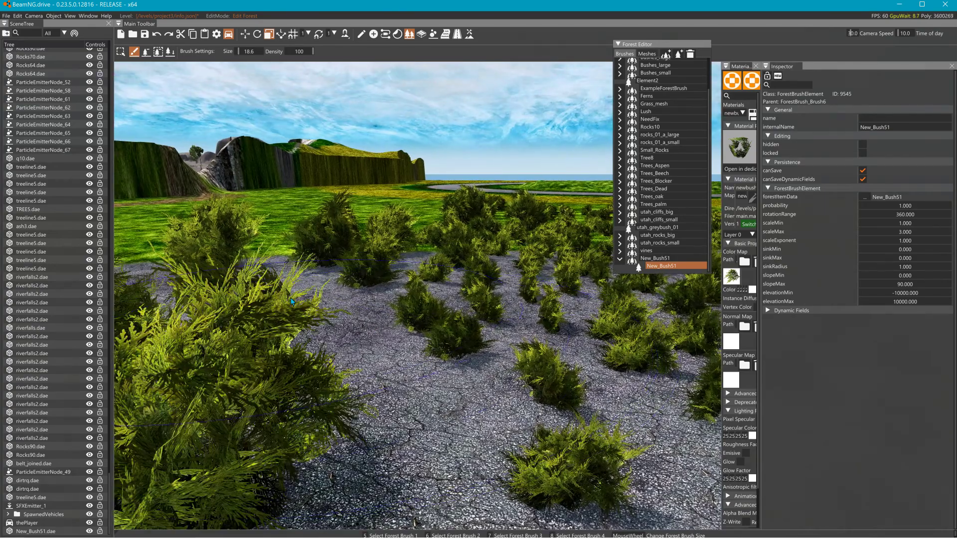
pyautogui.click(429, 337)
pyautogui.moveTo(429, 337); pyautogui.dragTo(400, 343, button='right')
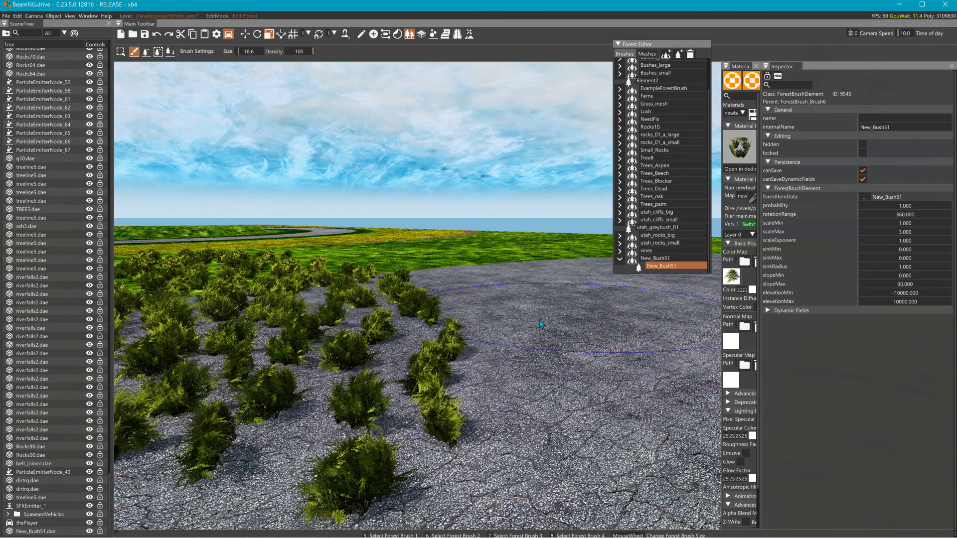
# - Paint more bushes of varying size on the empty stretch of pavement and look around the new cluster
pyautogui.moveTo(539, 322)
pyautogui.mouseDown(button='right')
pyautogui.moveTo(618, 344)
pyautogui.moveTo(685, 302)
pyautogui.moveTo(603, 289)
pyautogui.moveTo(386, 369)
pyautogui.mouseUp(button='right')
pyautogui.click(442, 368)
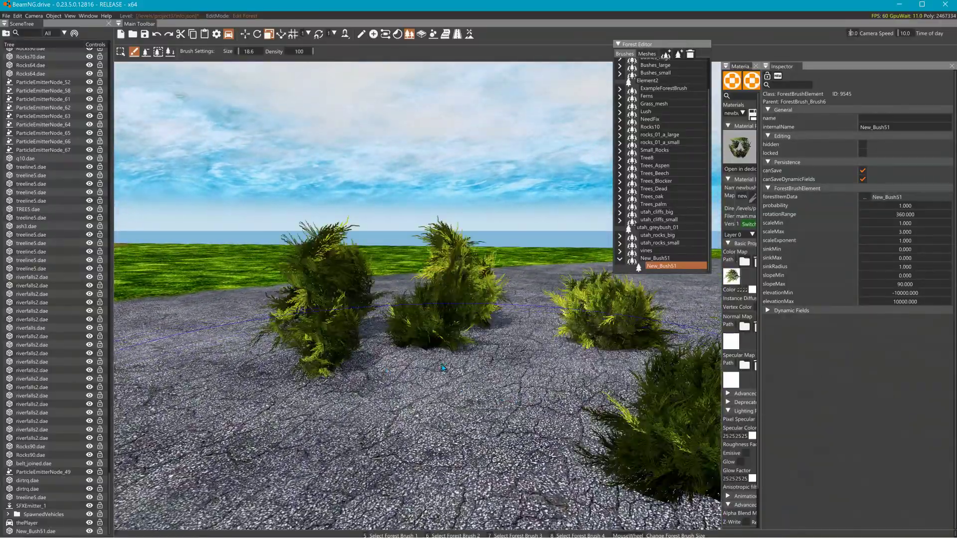
pyautogui.moveTo(442, 364)
pyautogui.mouseDown()
pyautogui.moveTo(368, 364)
pyautogui.moveTo(389, 361)
pyautogui.mouseUp()
pyautogui.press('s')
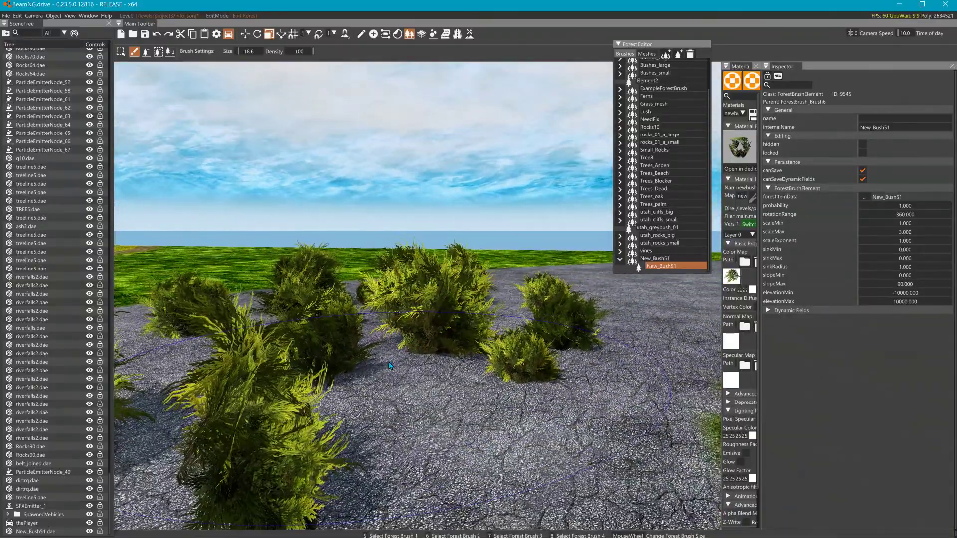
pyautogui.press('s')
pyautogui.moveTo(388, 361); pyautogui.dragTo(299, 343, button='right')
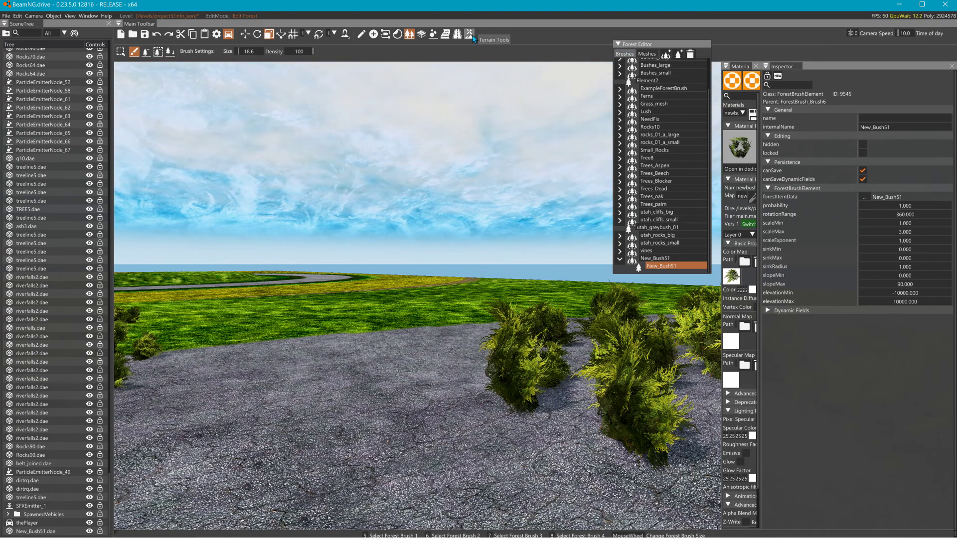
# - Switch to object manipulation, widen the Material Editor again and select the painted forest
pyautogui.click(471, 34)
pyautogui.click(361, 34)
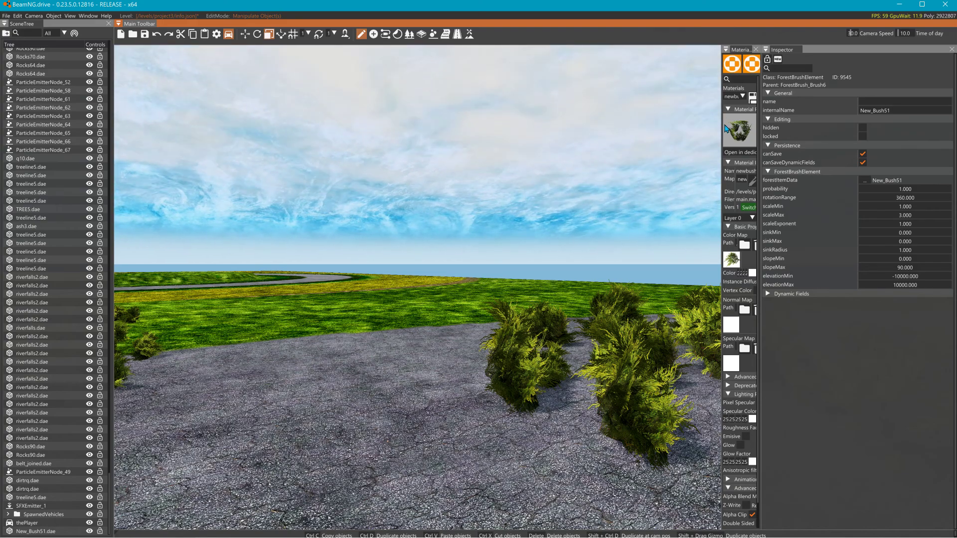
pyautogui.moveTo(758, 171); pyautogui.dragTo(853, 172)
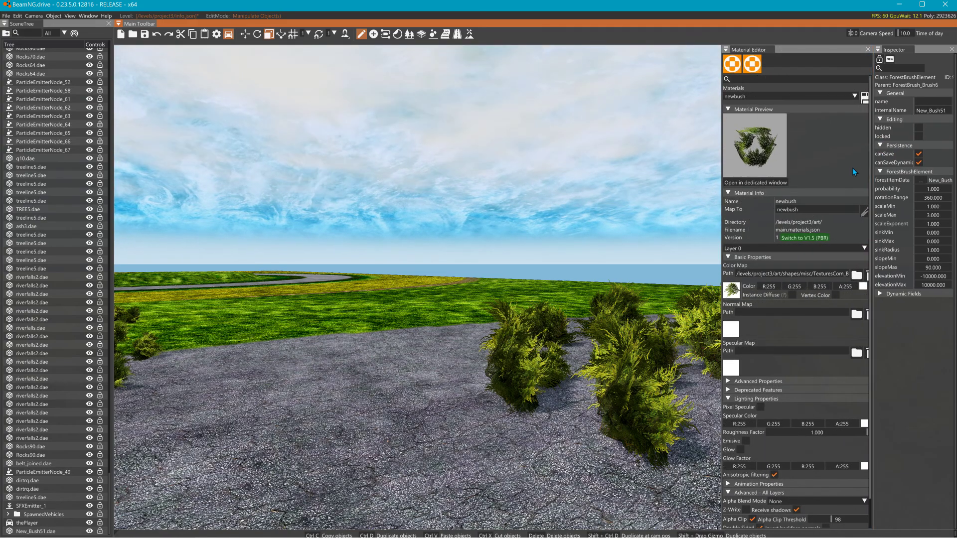
pyautogui.click(540, 363)
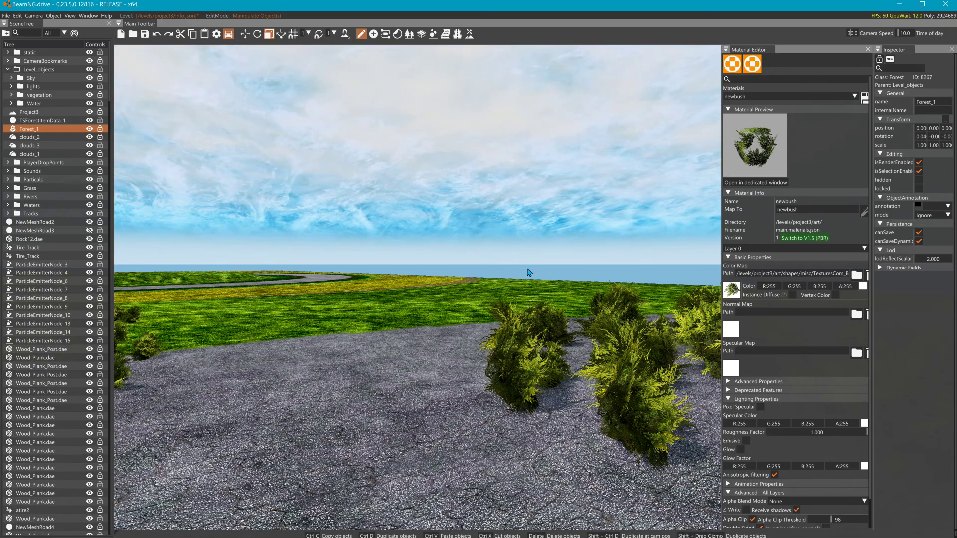
# - Fly back past the bridge to the floating bush and examine it close up against the sky
pyautogui.moveTo(529, 273); pyautogui.dragTo(864, 259, button='right')
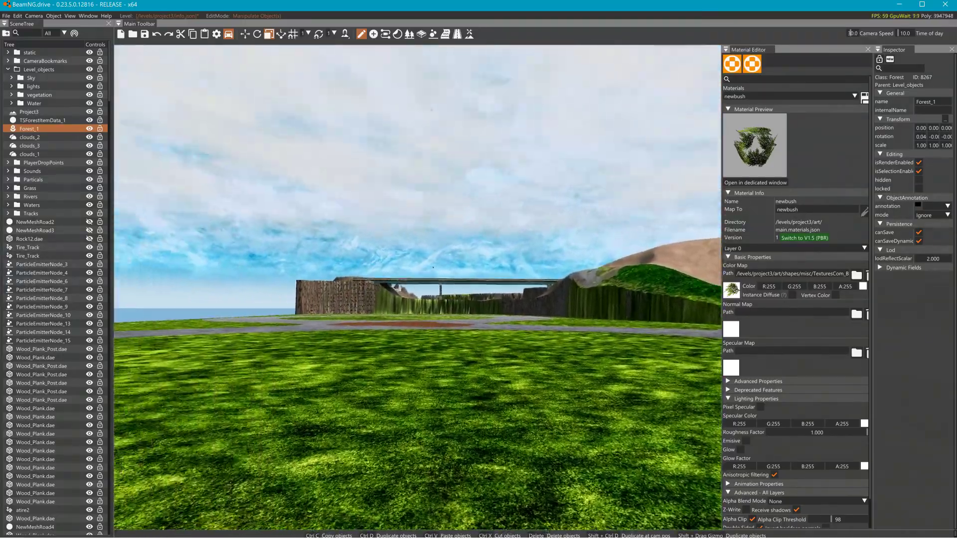
pyautogui.press('w')
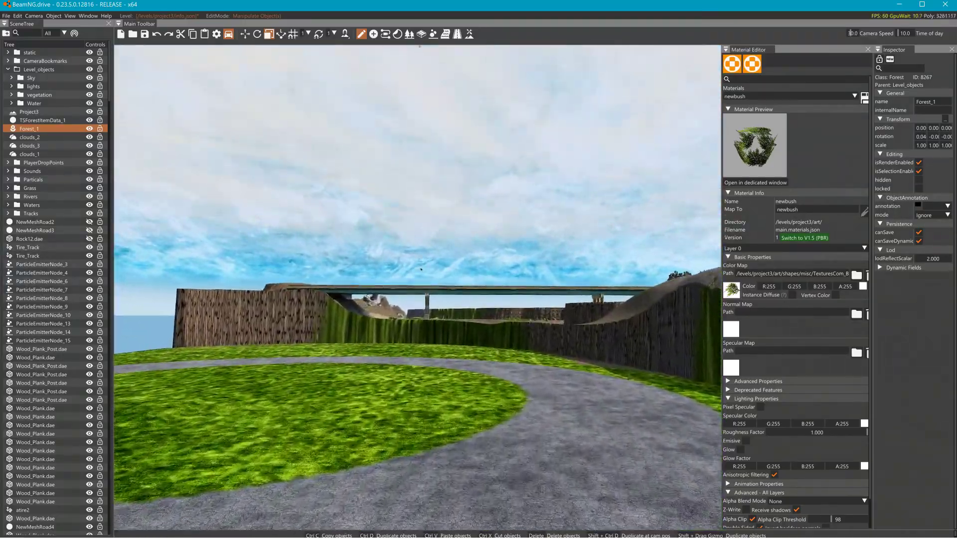
pyautogui.press('w')
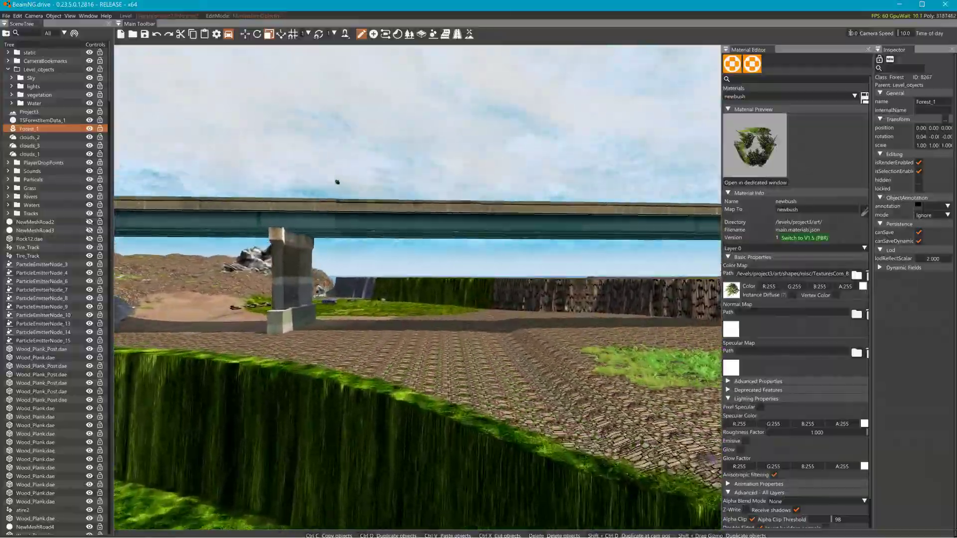
pyautogui.press('w')
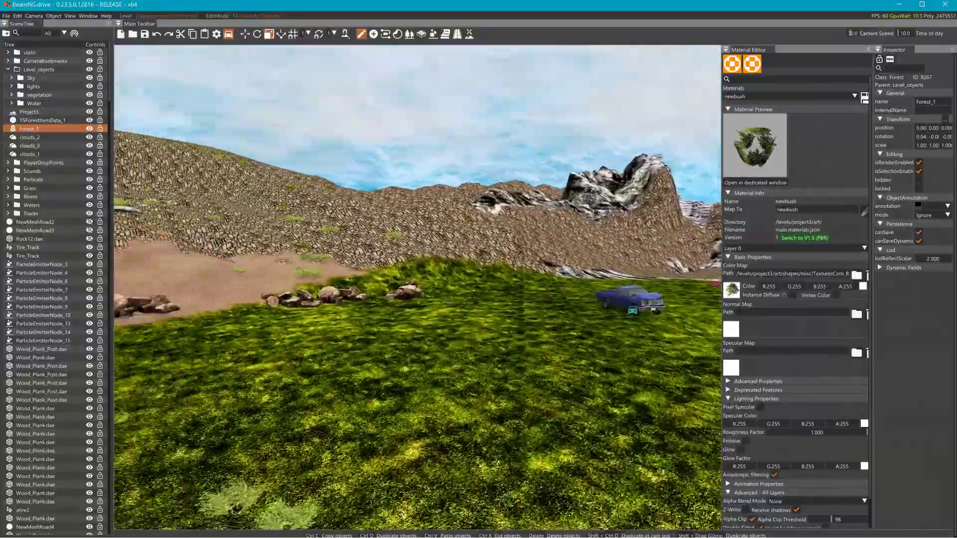
pyautogui.moveTo(418, 287); pyautogui.dragTo(537, 267, button='right')
pyautogui.press('w')
pyautogui.press('w')
pyautogui.press('s')
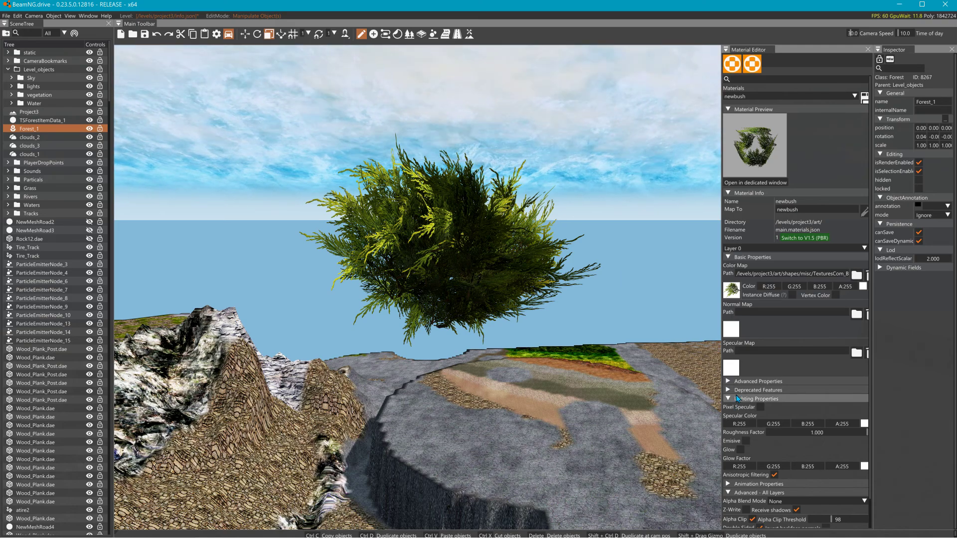
# - Collapse the all-layers advanced settings and the lighting properties of the newbush material
pyautogui.scroll(-2, 775, 420)
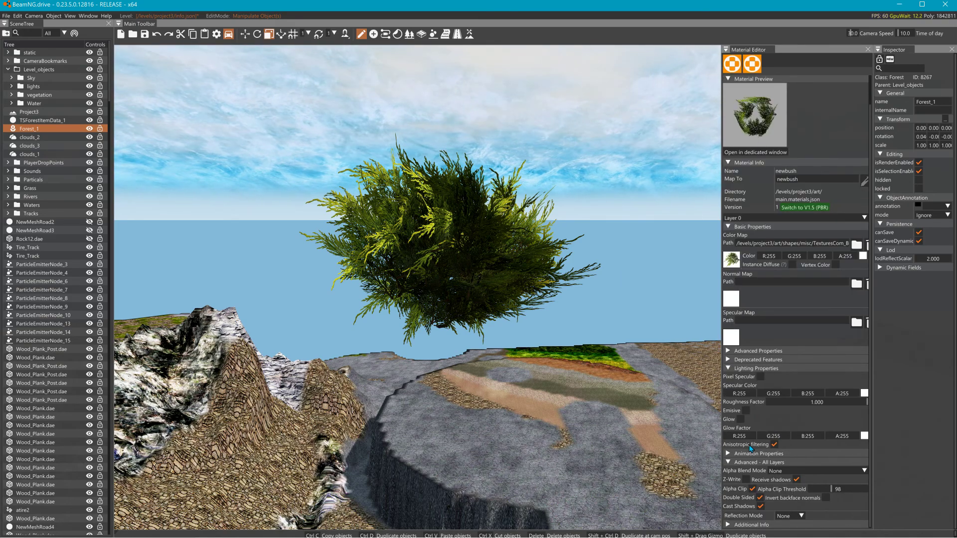
pyautogui.click(729, 463)
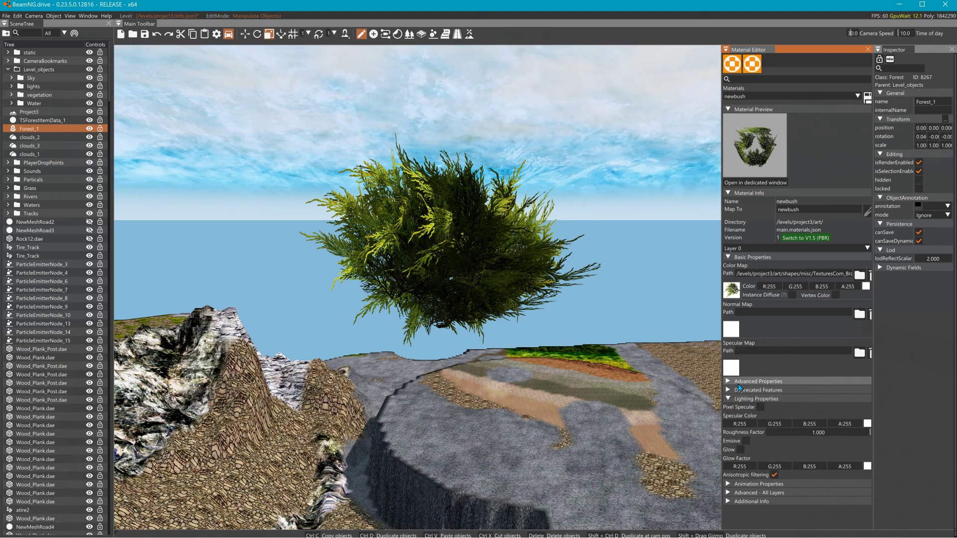
pyautogui.click(728, 398)
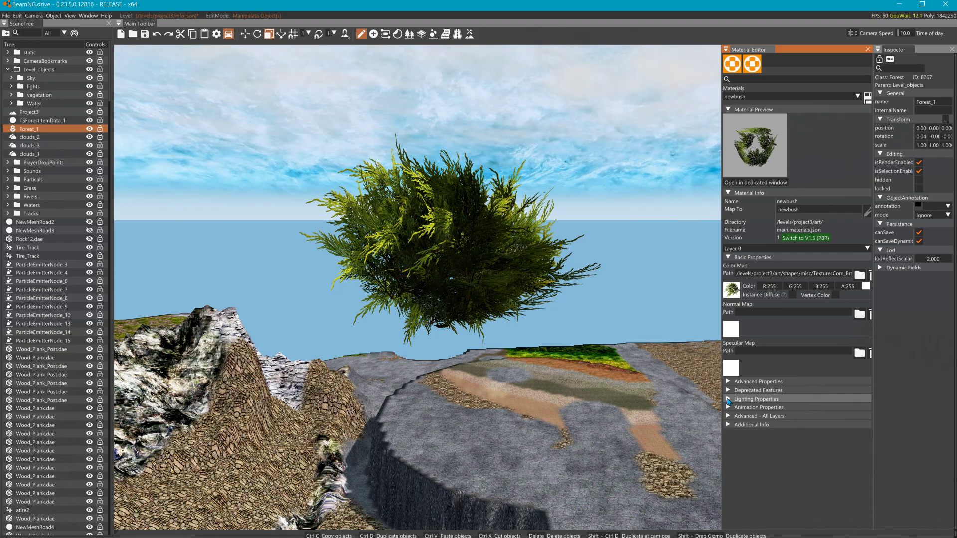
# - Enable rotation animation on the newbush material with speed 0.134 and pivot offset U -0.512, V -0.491
pyautogui.click(742, 407)
pyautogui.scroll(-2, 751, 450)
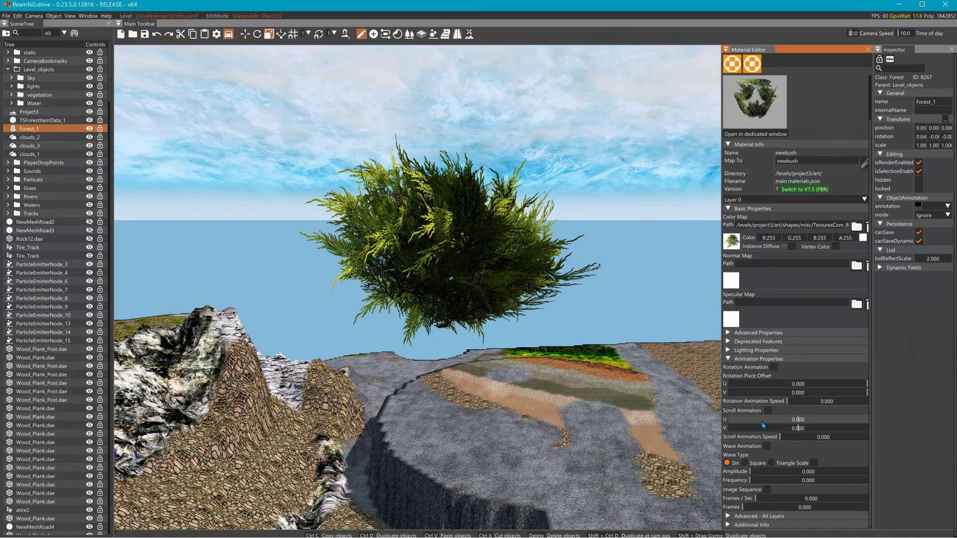
pyautogui.click(775, 368)
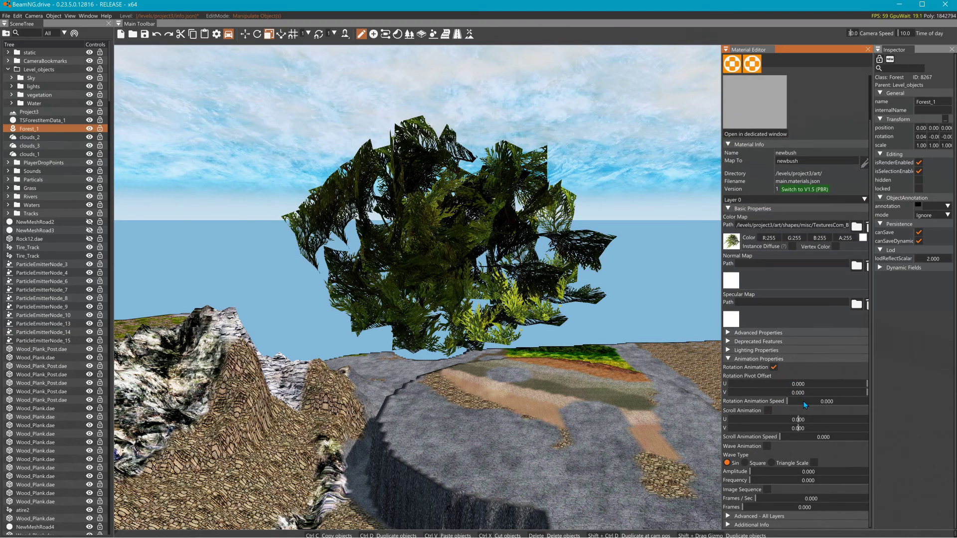
pyautogui.moveTo(803, 400); pyautogui.dragTo(797, 401)
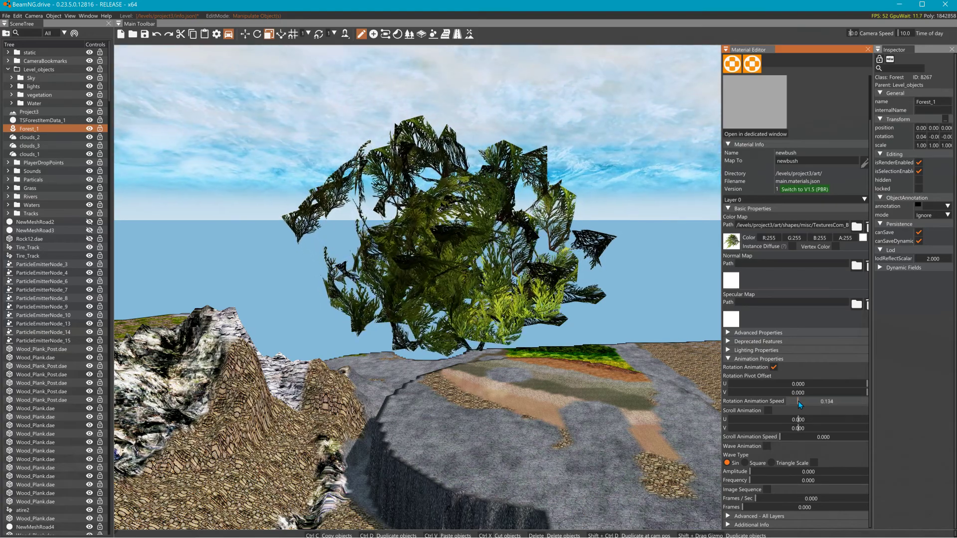
pyautogui.click(799, 393)
pyautogui.click(798, 385)
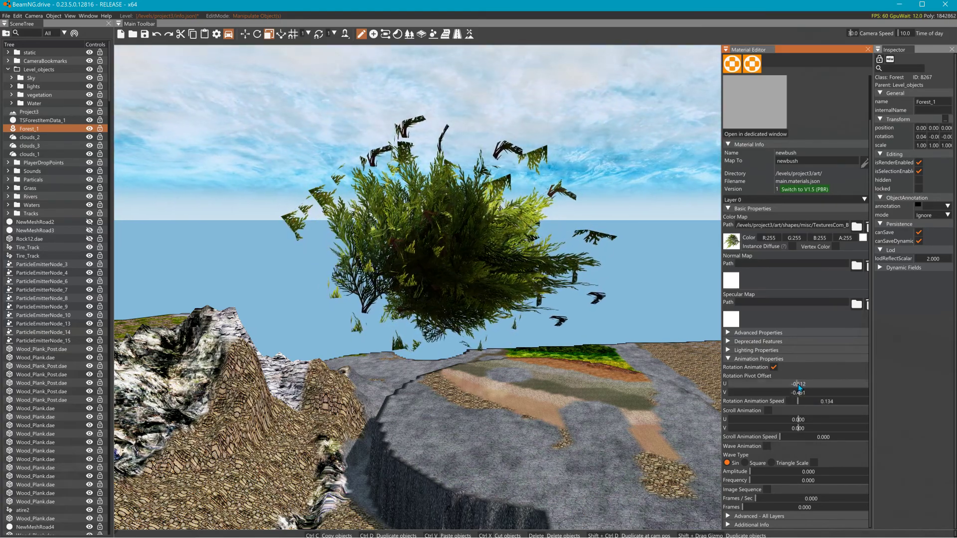
# - Switch to GIMP, examine where the stem sits on the branch texture, and return to BeamNG.drive
pyautogui.hotkey('alt', 'Tab')
pyautogui.click(548, 244)
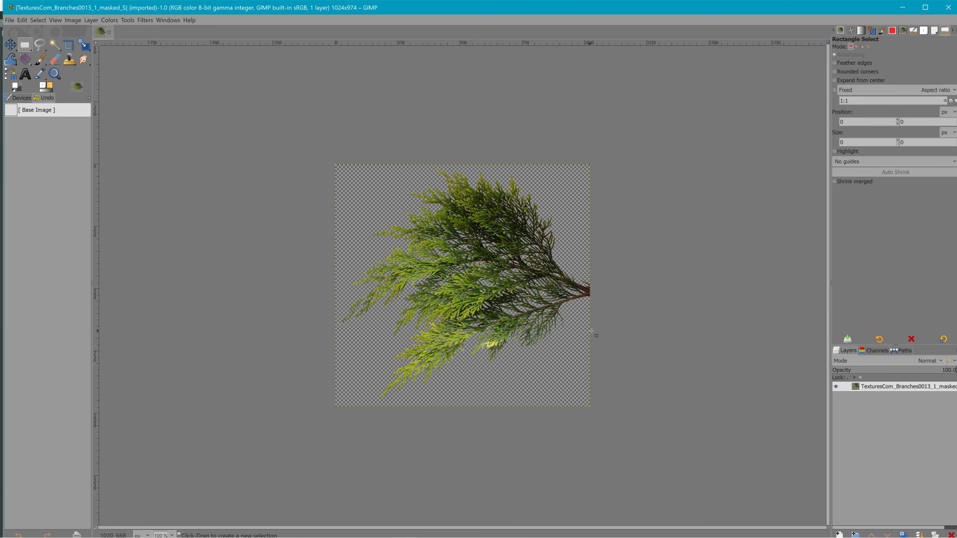
pyautogui.hotkey('alt', 'Tab')
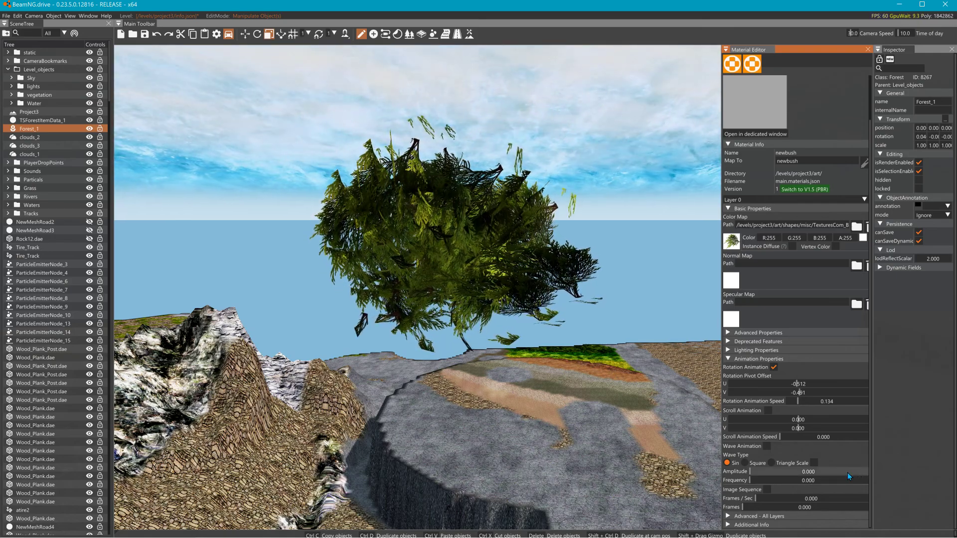
# - Enable sine wave animation on the newbush material with amplitude 0.011 and frequency 0.169, and check the bush's motion
pyautogui.click(766, 447)
pyautogui.moveTo(751, 470); pyautogui.dragTo(761, 479)
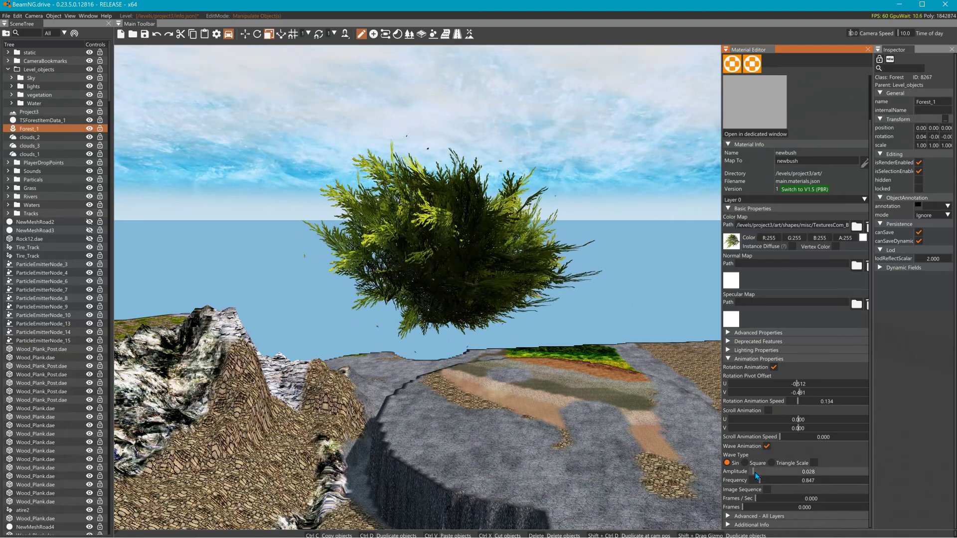
pyautogui.moveTo(753, 471); pyautogui.dragTo(753, 482)
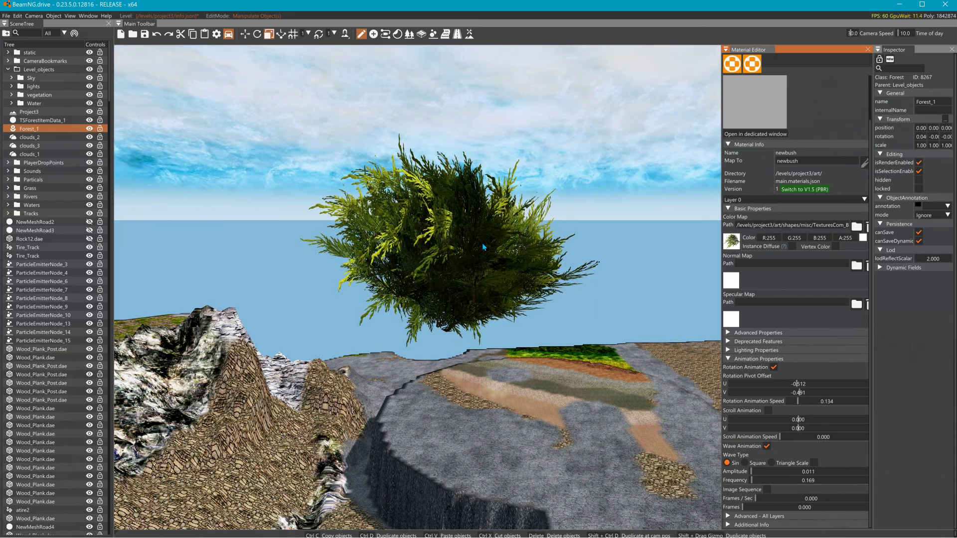
pyautogui.moveTo(448, 330); pyautogui.dragTo(438, 331, button='right')
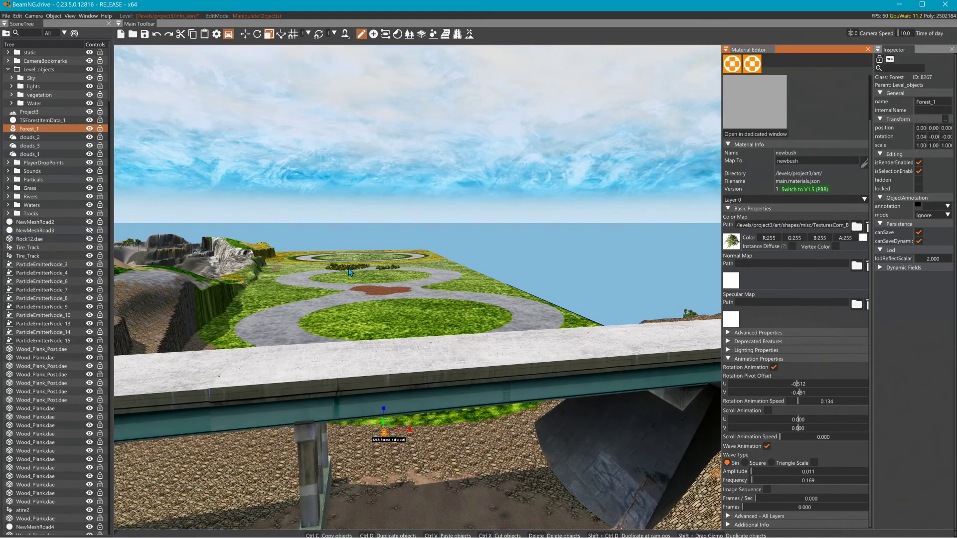
pyautogui.moveTo(362, 270); pyautogui.dragTo(558, 295, button='right')
pyautogui.moveTo(298, 292); pyautogui.dragTo(312, 293, button='right')
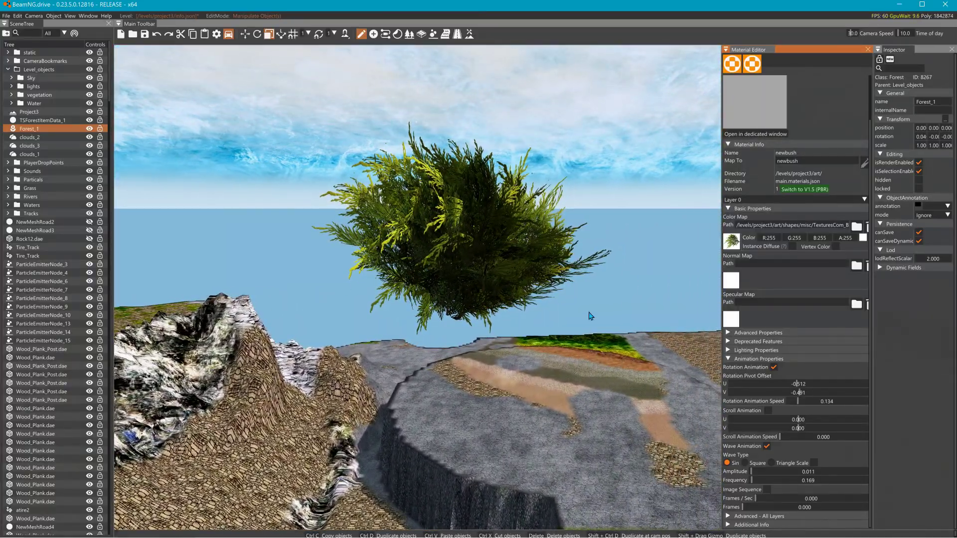
# - Replace the rotation animation with scroll animation, setting scroll U to 0.179 and scroll speed to 3.362
pyautogui.click(771, 411)
pyautogui.click(774, 366)
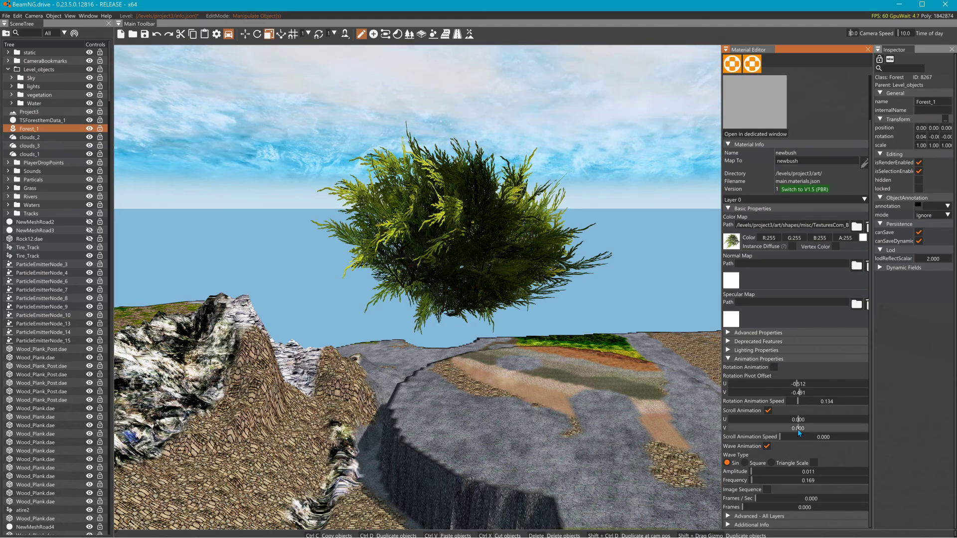
pyautogui.click(783, 436)
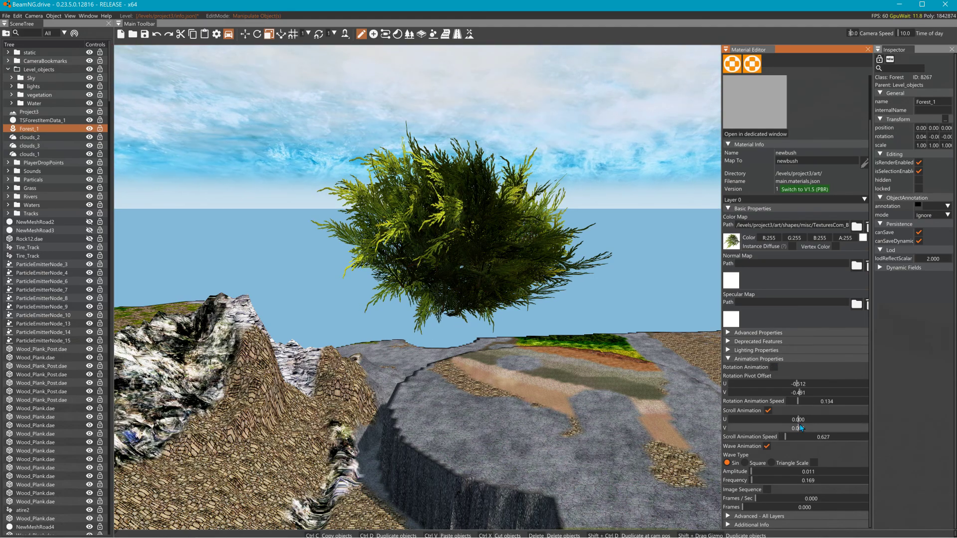
pyautogui.moveTo(797, 420); pyautogui.dragTo(805, 420)
pyautogui.click(808, 437)
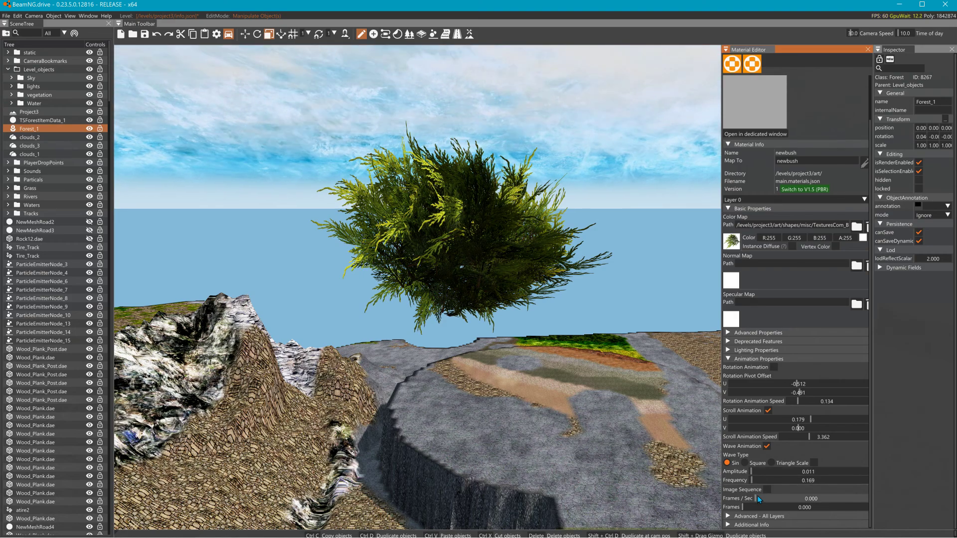
# - Try wave amplitude 0.102 and frequency 0.530 with scroll U -0.034 and V 0.090, and switch back from scroll to rotation animation
pyautogui.moveTo(754, 472); pyautogui.dragTo(762, 473)
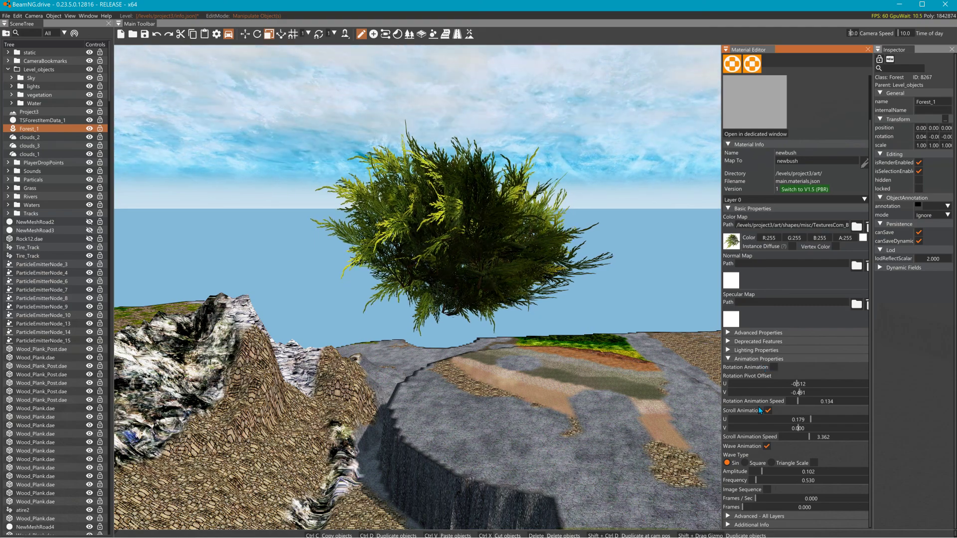
pyautogui.moveTo(806, 420); pyautogui.dragTo(800, 430)
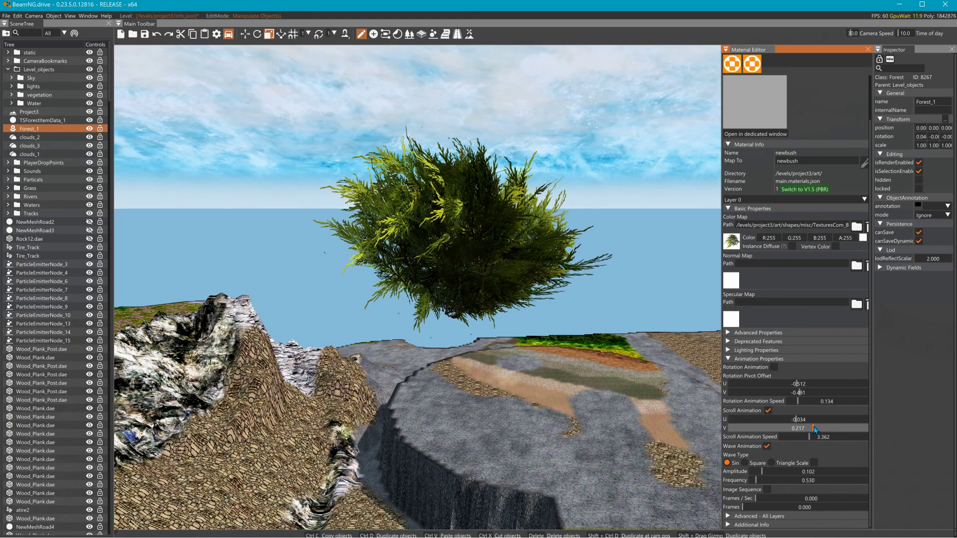
pyautogui.moveTo(810, 427); pyautogui.dragTo(805, 428)
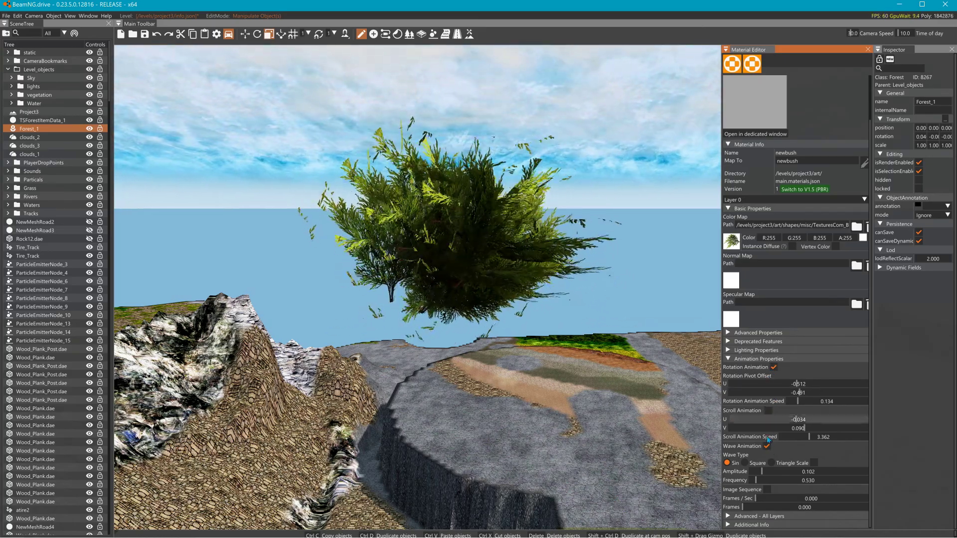
# - Reduce the wave animation to amplitude 0.011 and frequency 0.106
pyautogui.moveTo(762, 472); pyautogui.dragTo(755, 474)
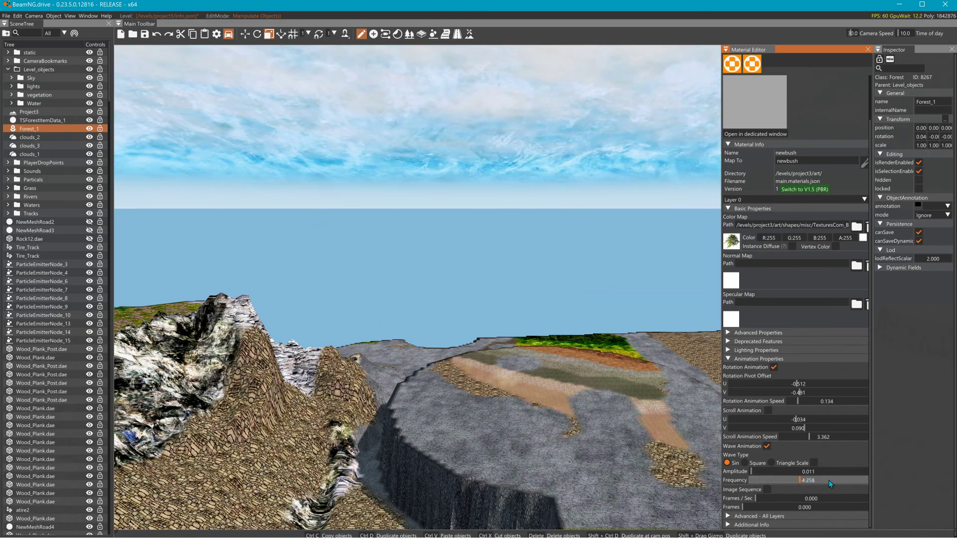
pyautogui.moveTo(816, 481); pyautogui.dragTo(753, 482)
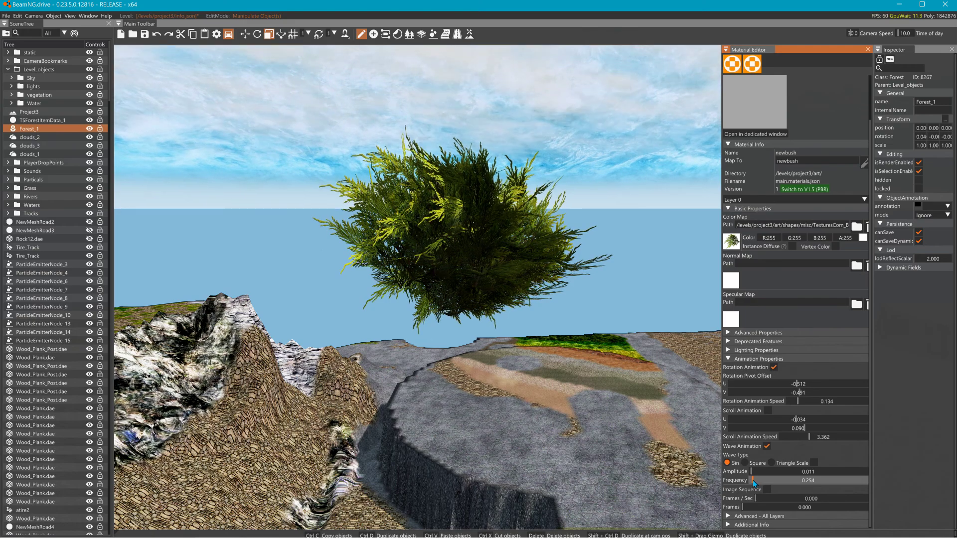
pyautogui.moveTo(755, 482); pyautogui.dragTo(752, 483)
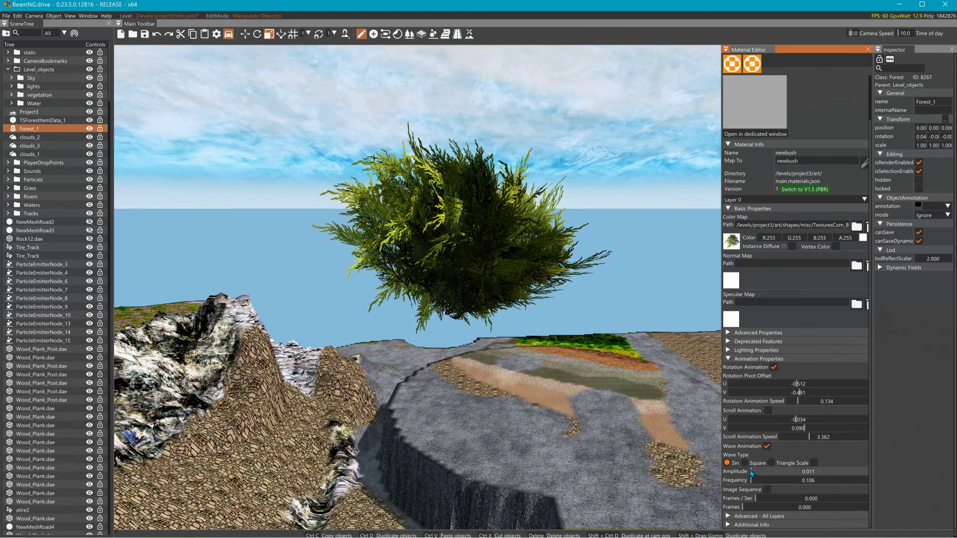
# - Fly around the animated bush and examine its leaf movement close up from several sides
pyautogui.scroll(3, 819, 243)
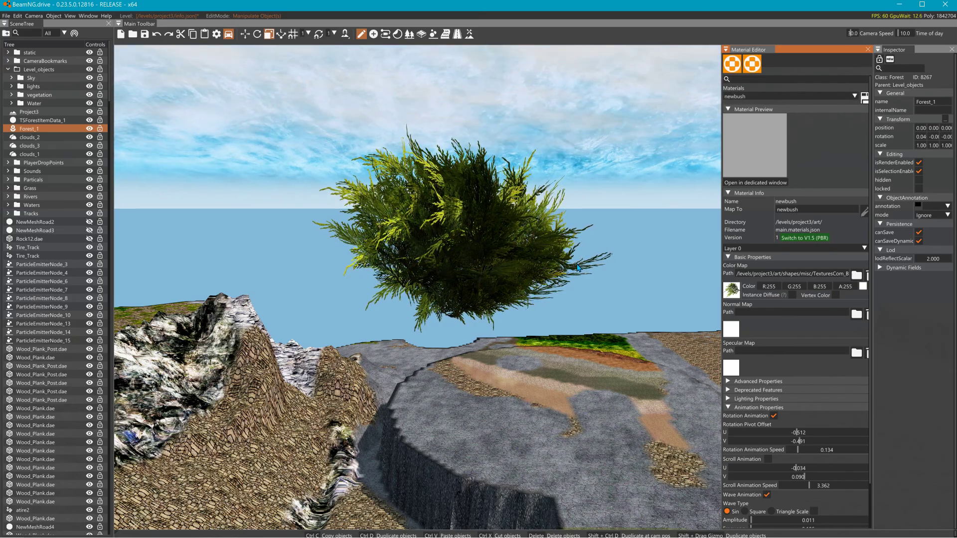
pyautogui.moveTo(577, 268); pyautogui.dragTo(585, 192, button='right')
pyautogui.press('w')
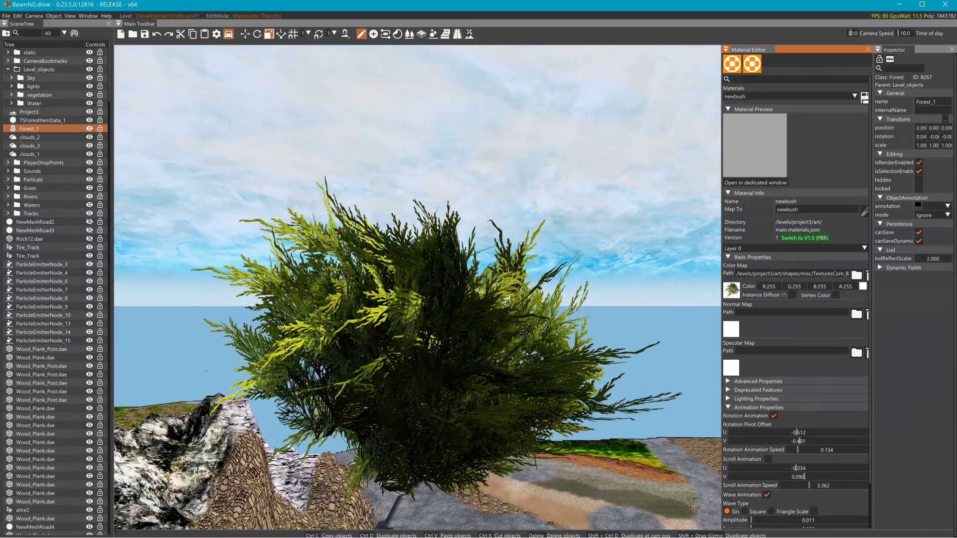
pyautogui.moveTo(441, 245); pyautogui.dragTo(700, 315, button='right')
pyautogui.press('s')
pyautogui.press('a')
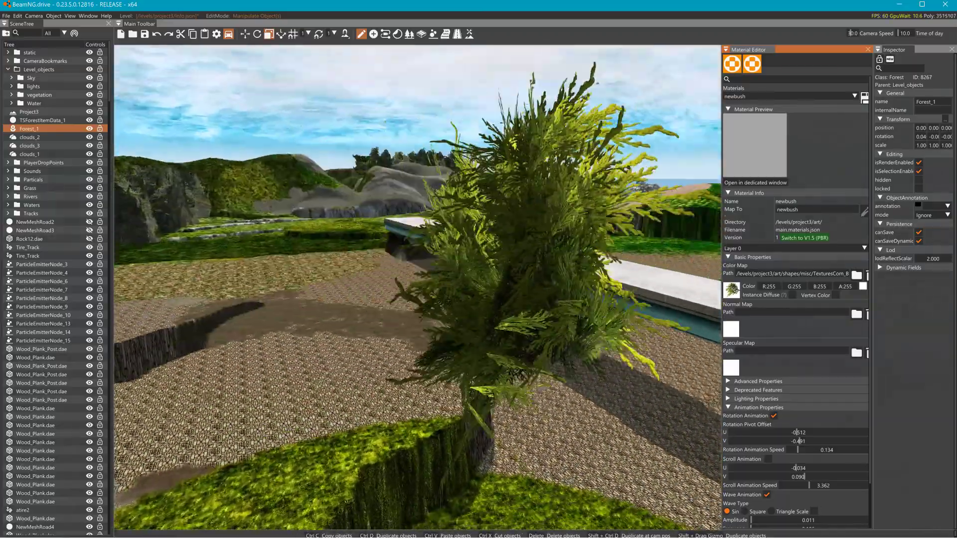
pyautogui.moveTo(441, 288); pyautogui.dragTo(452, 123, button='right')
pyautogui.press('a')
pyautogui.press('s')
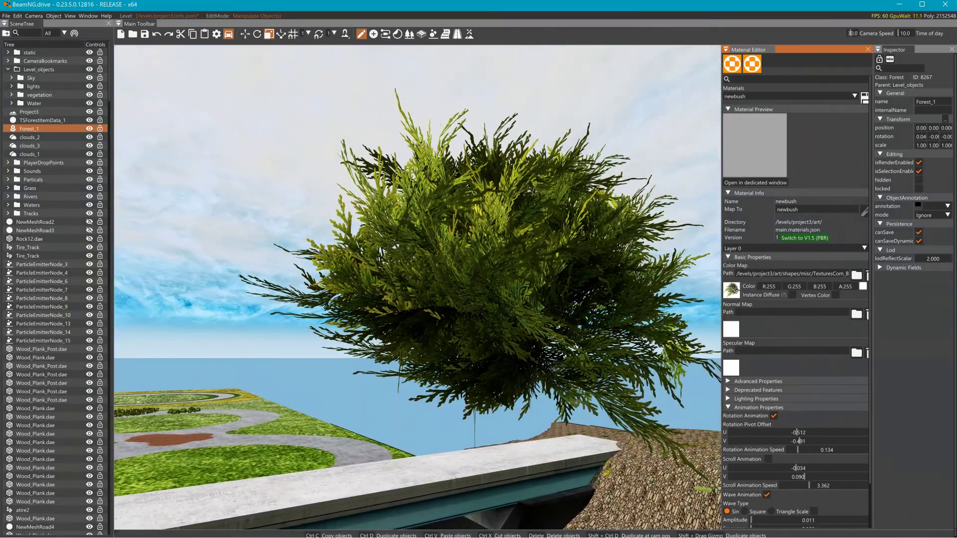
# - Switch to GIMP and convert the branch texture into a normal map with scale 10
pyautogui.hotkey('alt', 'Tab')
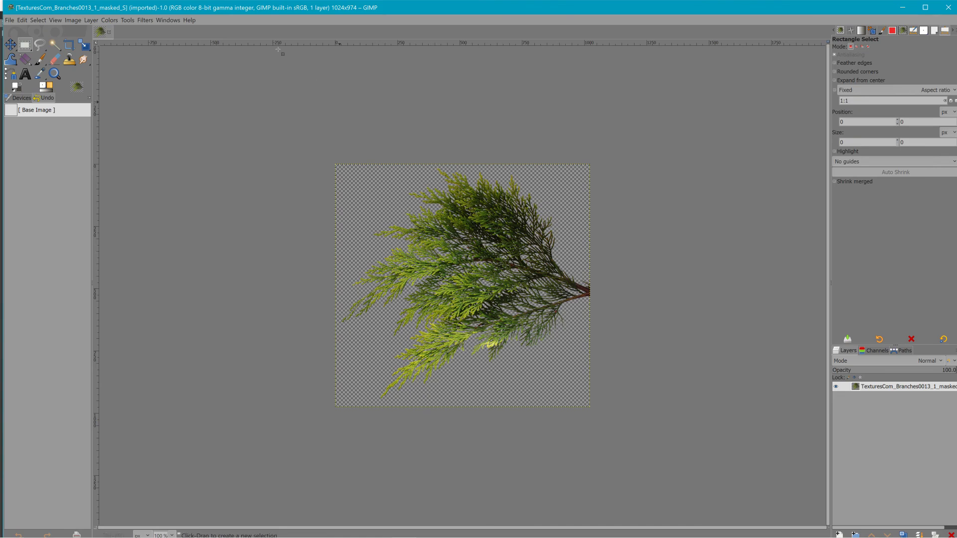
pyautogui.click(126, 21)
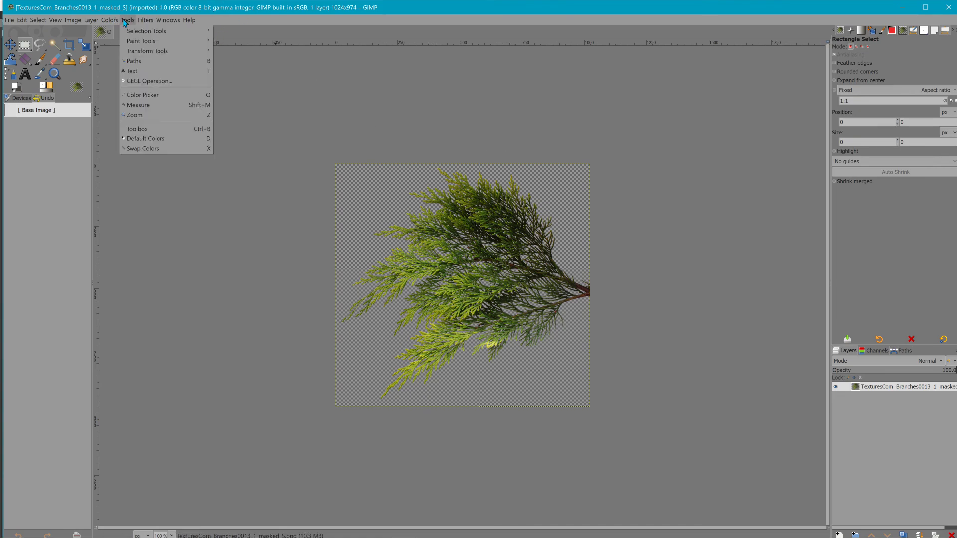
pyautogui.moveTo(141, 21)
pyautogui.moveTo(171, 124)
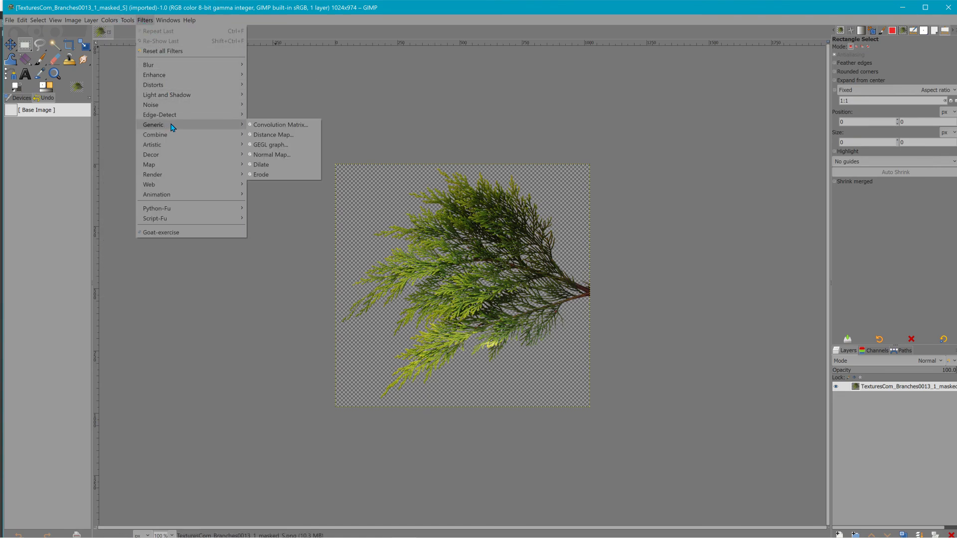
pyautogui.click(286, 159)
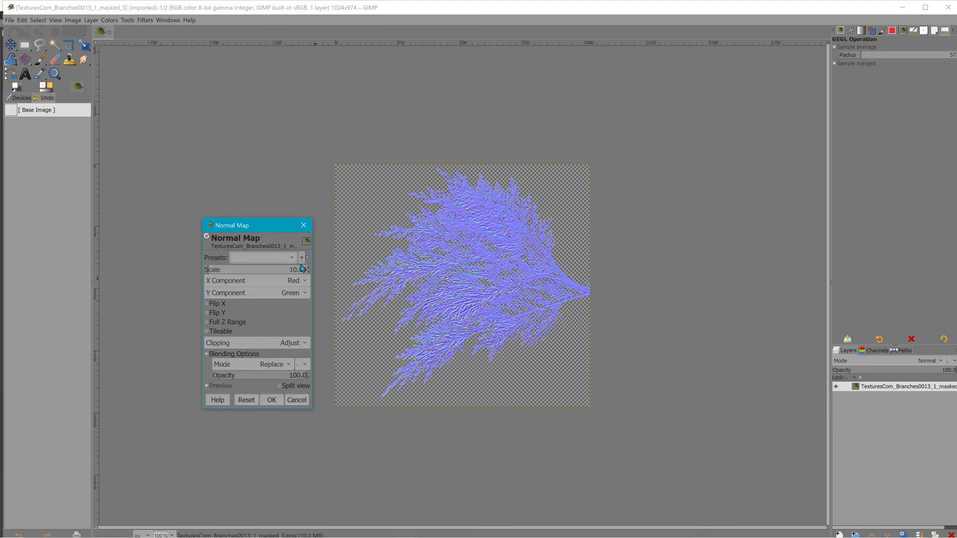
pyautogui.click(269, 400)
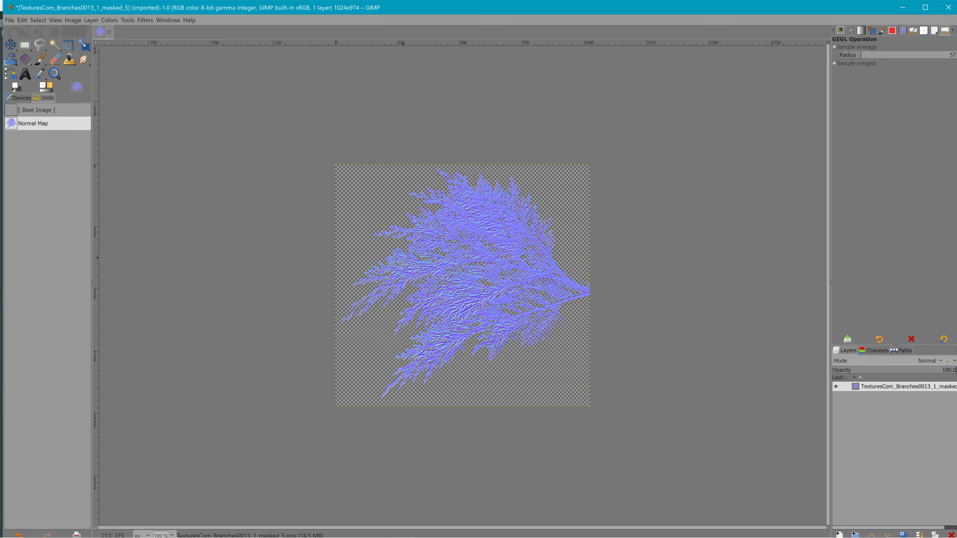
# - Export the normal map as TexturesCom_Branches0013_1_masked_N.png into Project3's art/shapes/misc folder with the default PNG options
pyautogui.click(10, 20)
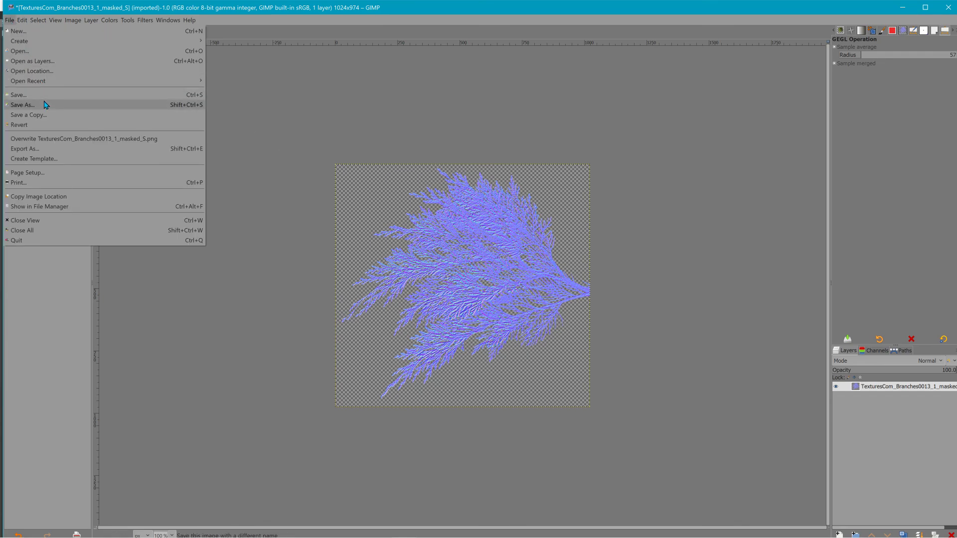
pyautogui.click(47, 149)
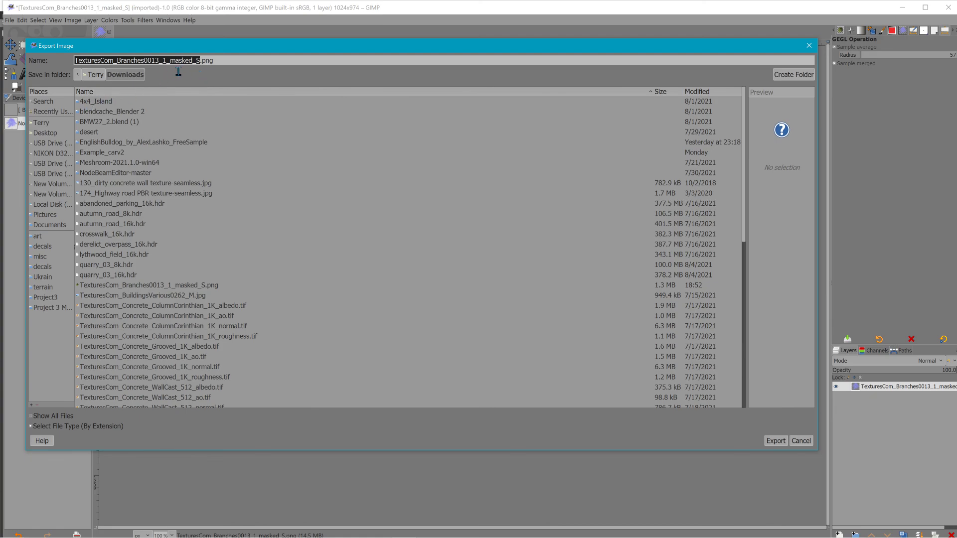
pyautogui.press('Right')
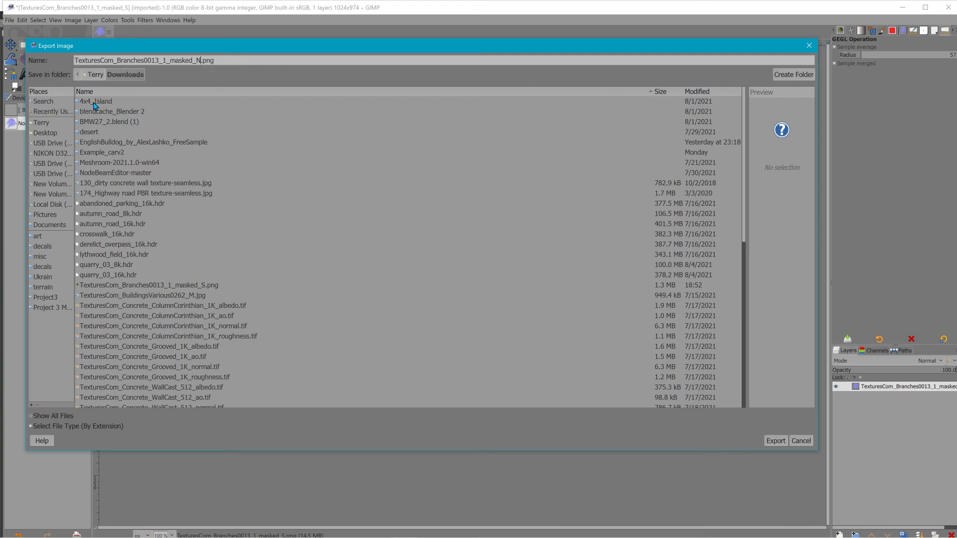
pyautogui.click(49, 309)
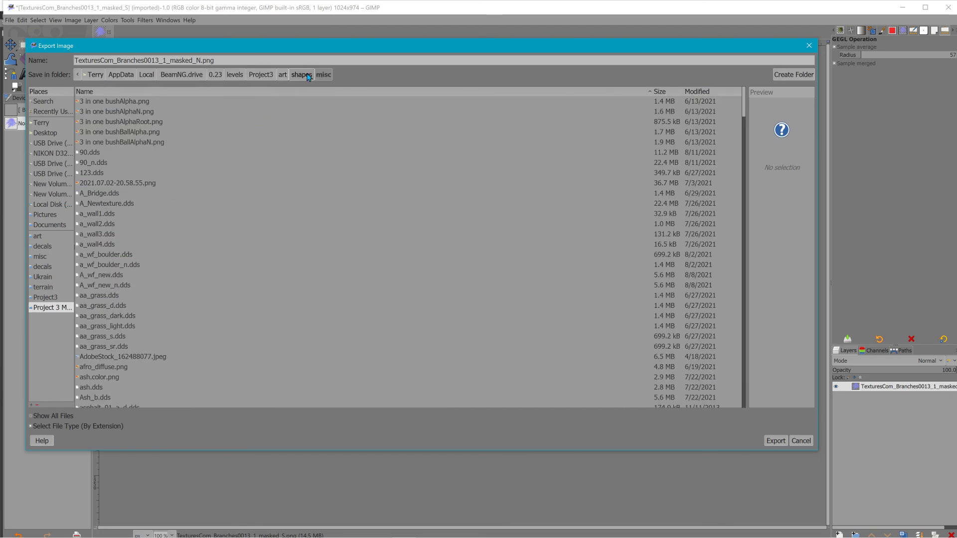
pyautogui.click(772, 443)
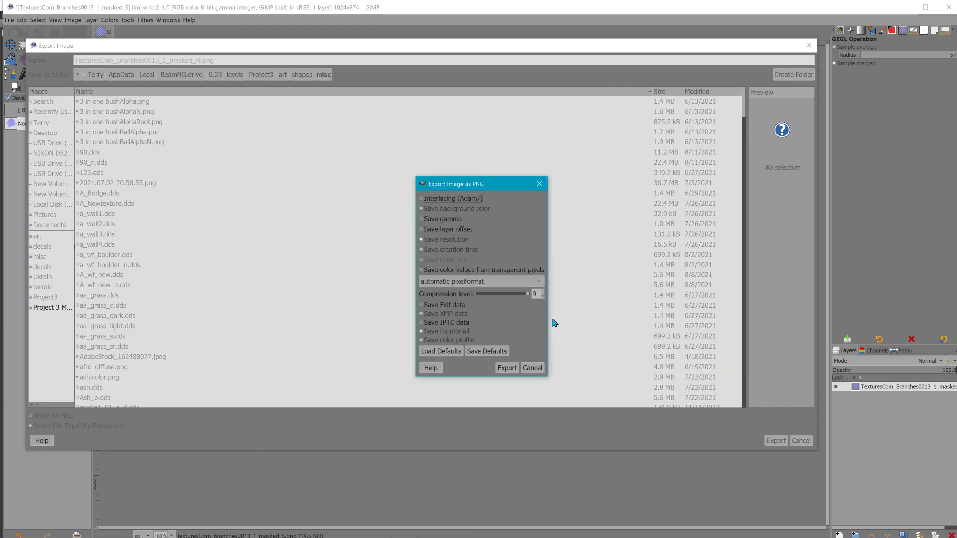
pyautogui.click(507, 368)
# - Switch to BeamNG.drive and browse to Project3's art/shapes/misc folder for the newbush material's normal map
pyautogui.hotkey('alt', 'Tab')
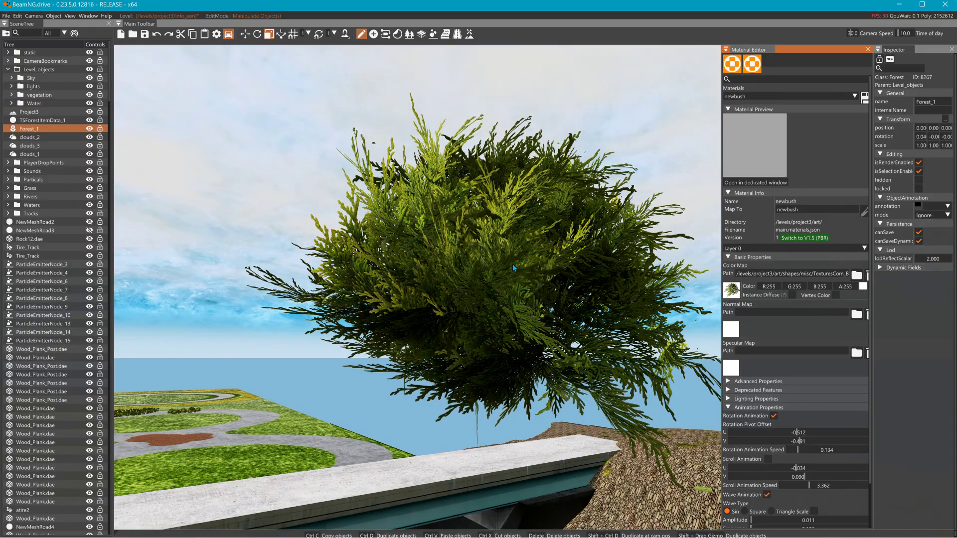
pyautogui.click(730, 329)
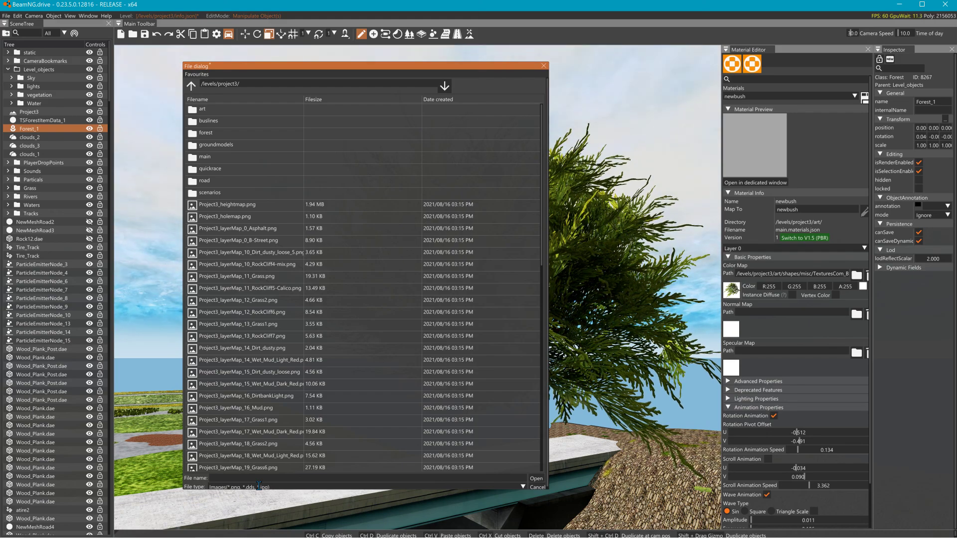
pyautogui.doubleClick(208, 109)
pyautogui.doubleClick(227, 134)
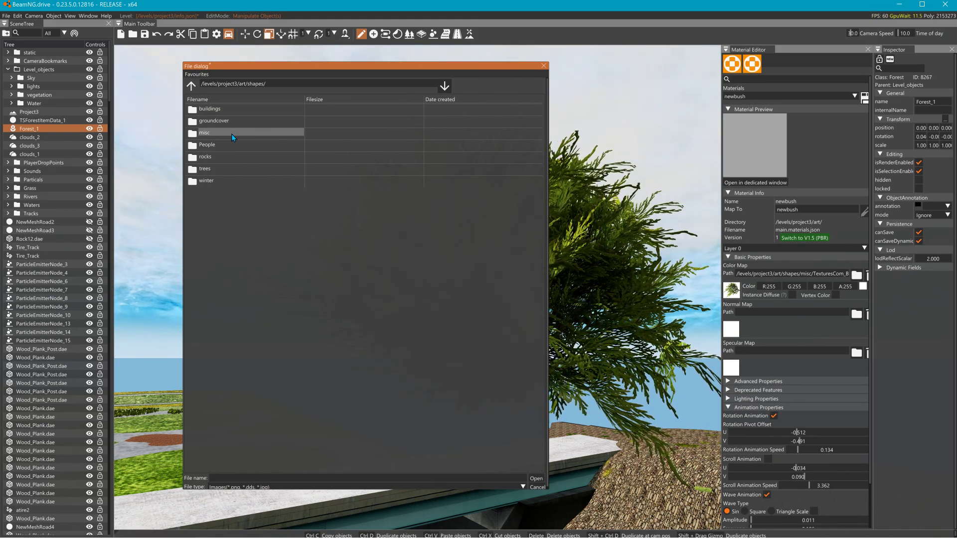
pyautogui.doubleClick(223, 133)
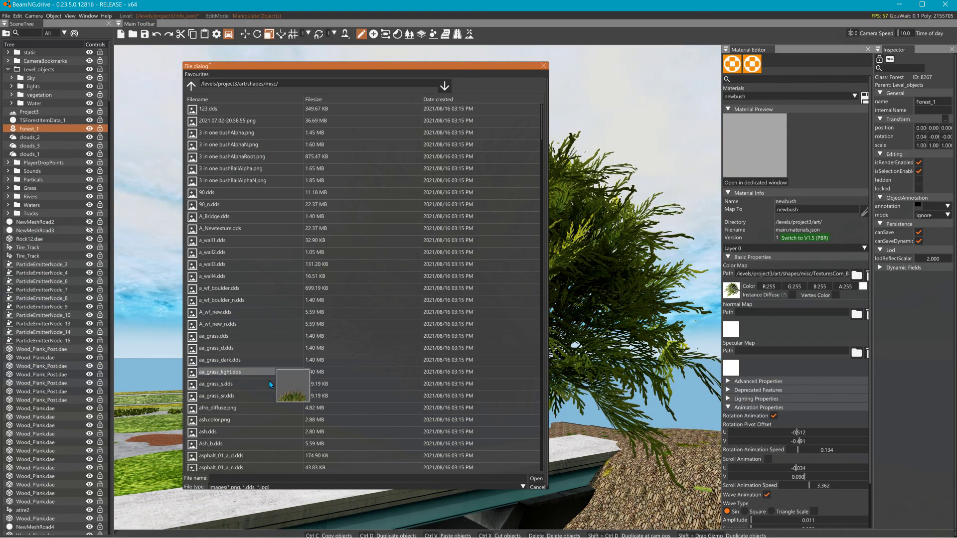
# - Find TexturesCom_Branches0013_1_masked_N.png in the misc folder and load it as the newbush material's normal map
pyautogui.scroll(-5, 263, 430)
pyautogui.scroll(-1, 232, 466)
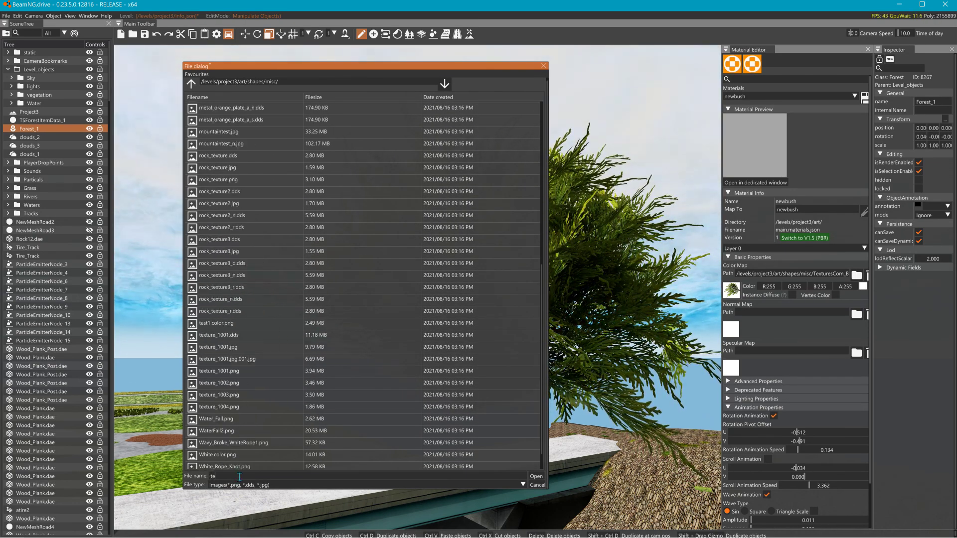
pyautogui.write('tex')
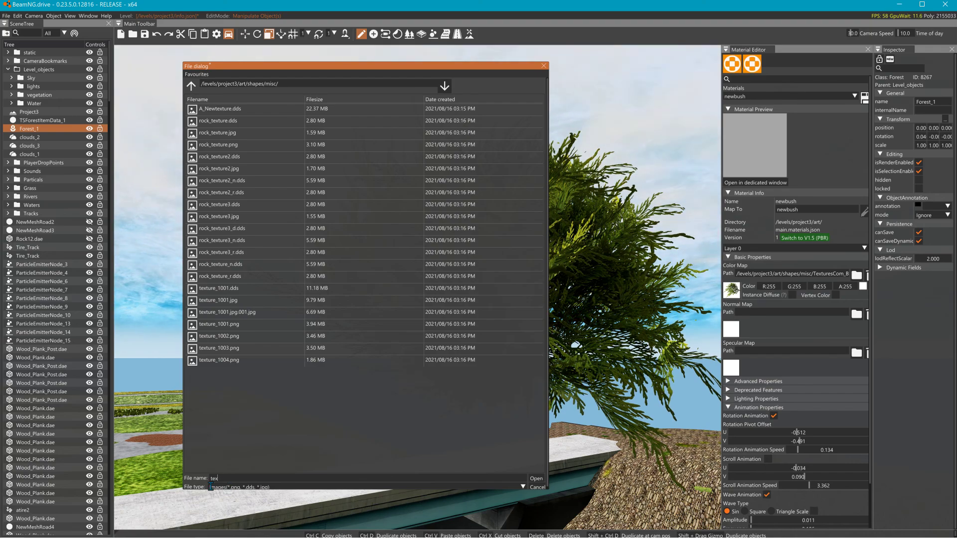
pyautogui.write('T')
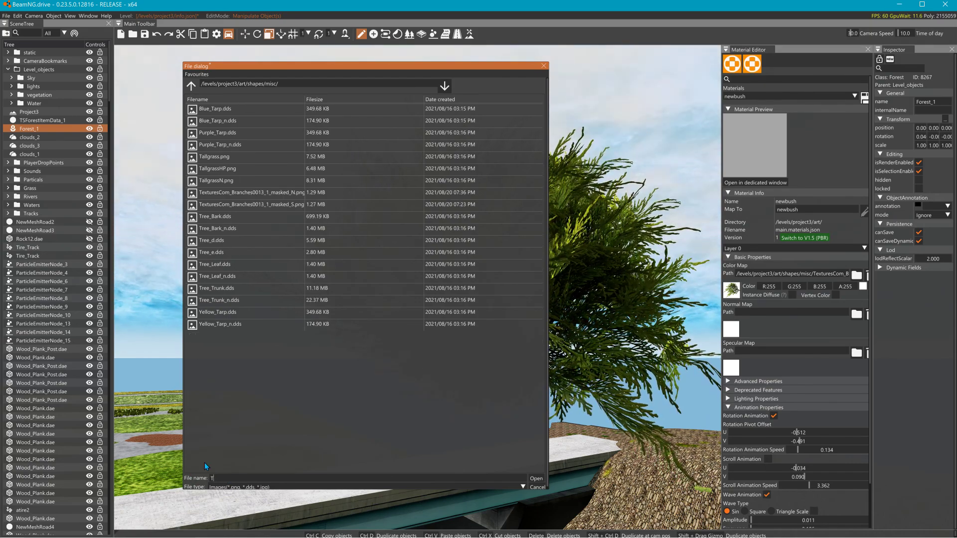
pyautogui.click(269, 194)
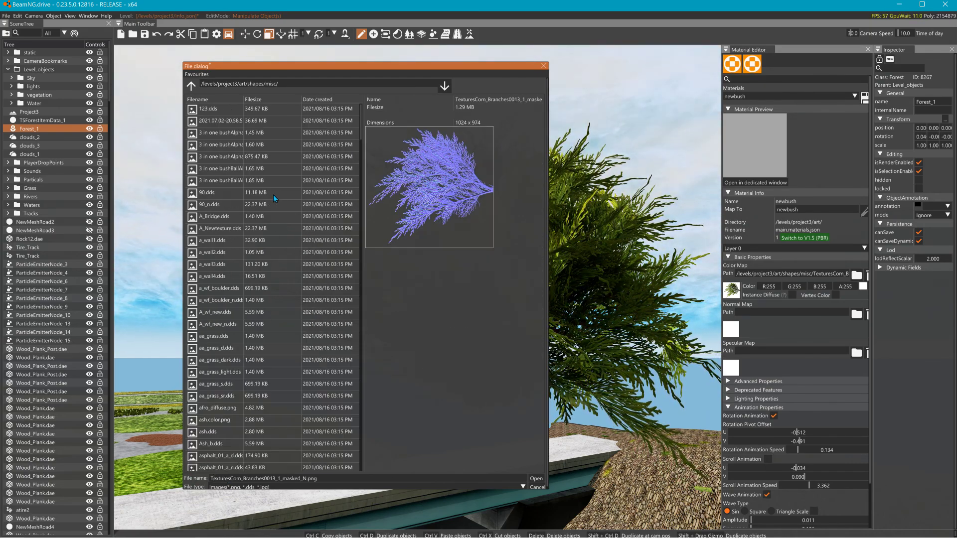
pyautogui.moveTo(437, 70); pyautogui.dragTo(322, 73)
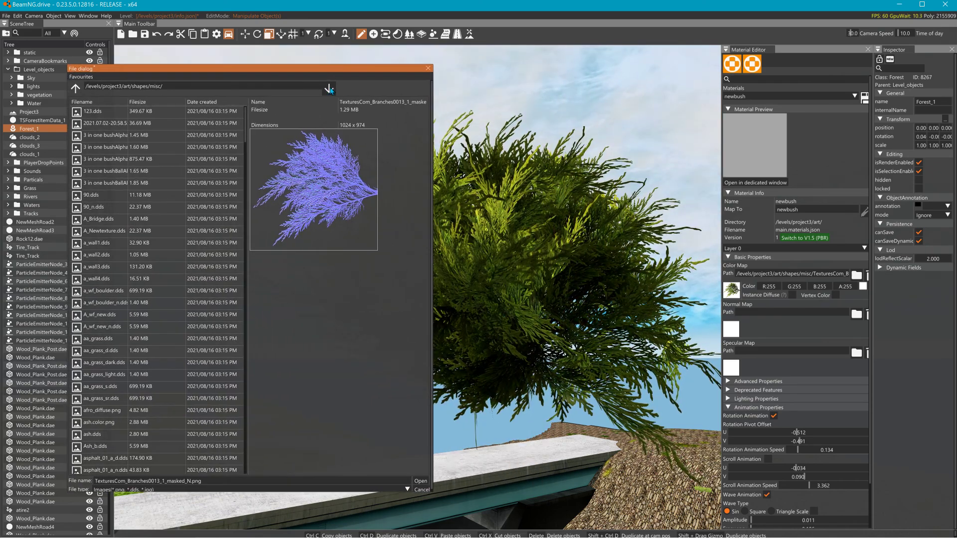
pyautogui.click(421, 481)
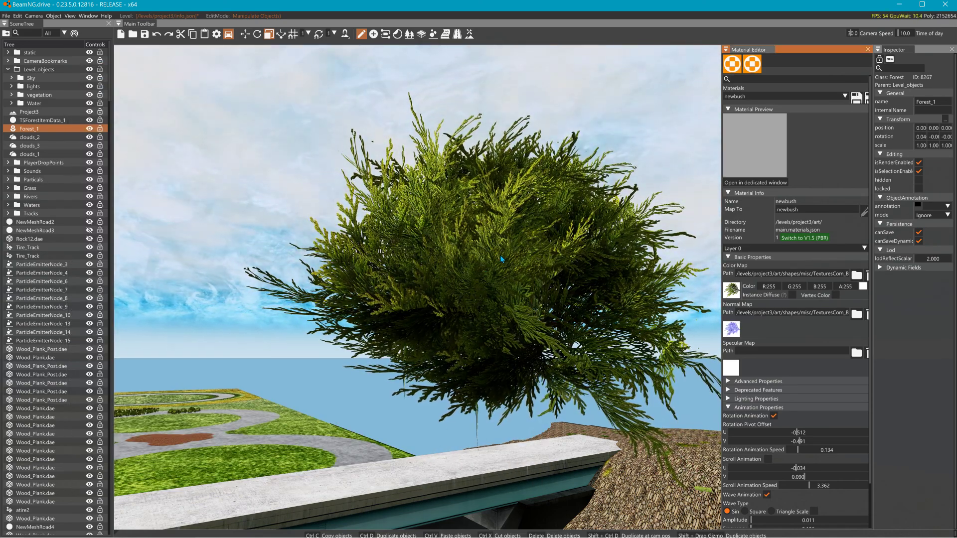
# - Remove the normal map from the newbush material to compare the foliage shading up close, and undo the removal
pyautogui.moveTo(505, 250); pyautogui.dragTo(497, 229, button='right')
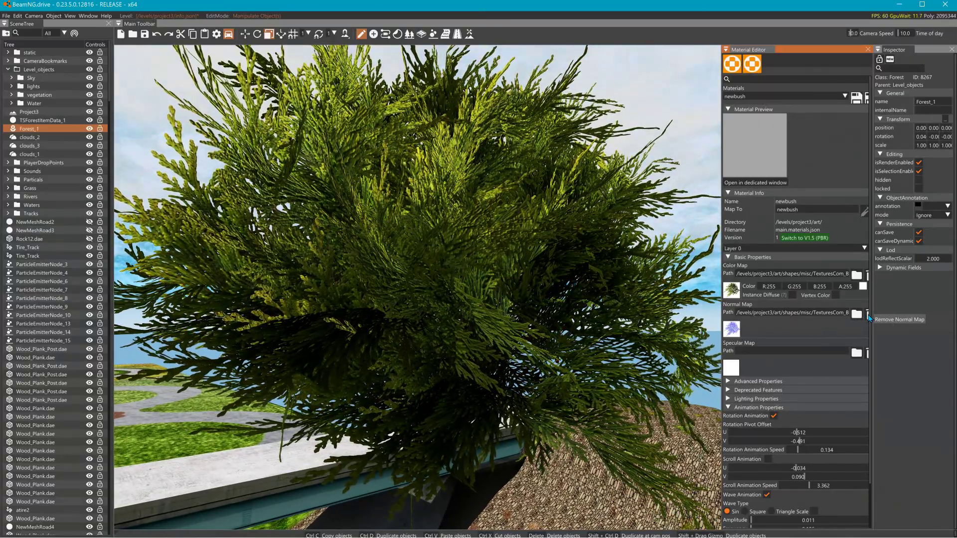
pyautogui.click(868, 317)
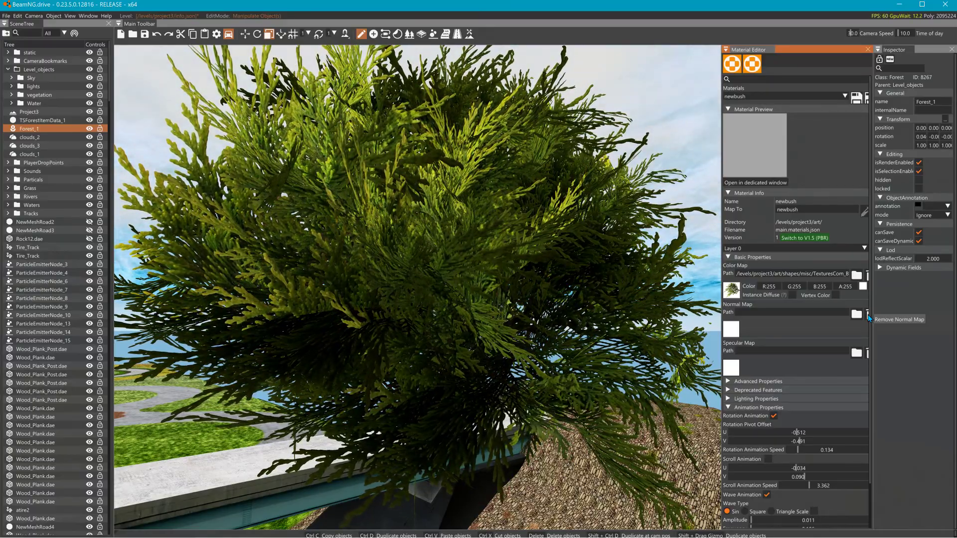
pyautogui.hotkey('ctrl', 'z')
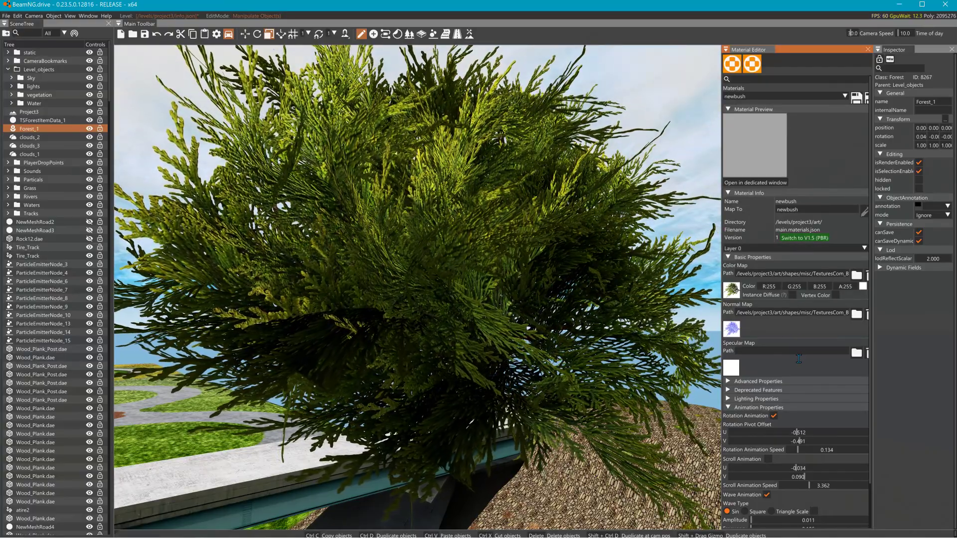
# - Turn off alpha clipping for all layers of the newbush material and set its alpha blend mode to LerpAlpha
pyautogui.scroll(-2, 792, 354)
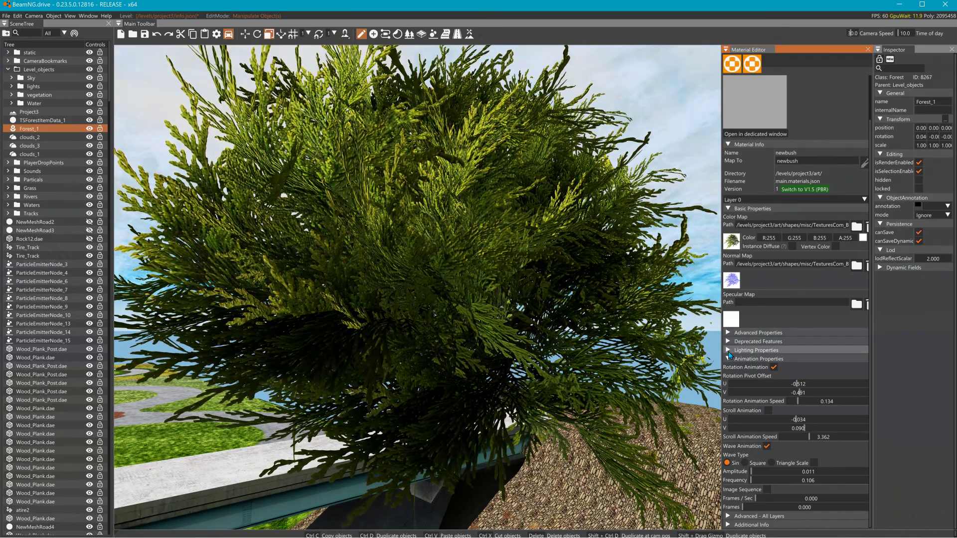
pyautogui.click(730, 358)
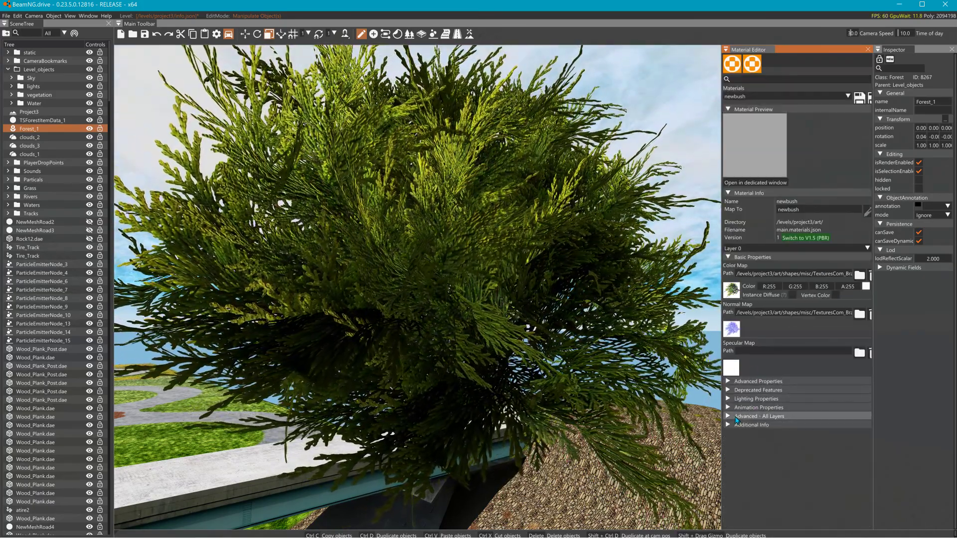
pyautogui.click(731, 417)
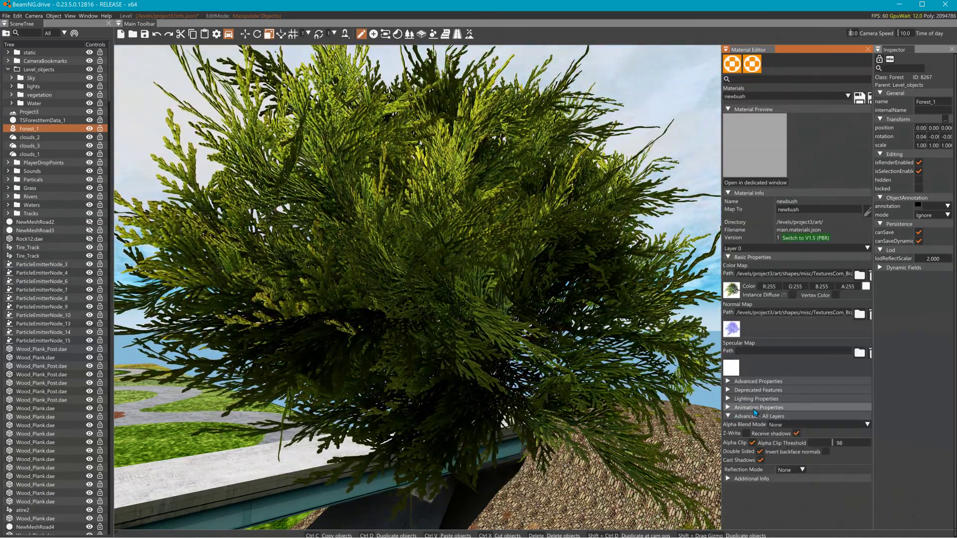
pyautogui.click(753, 443)
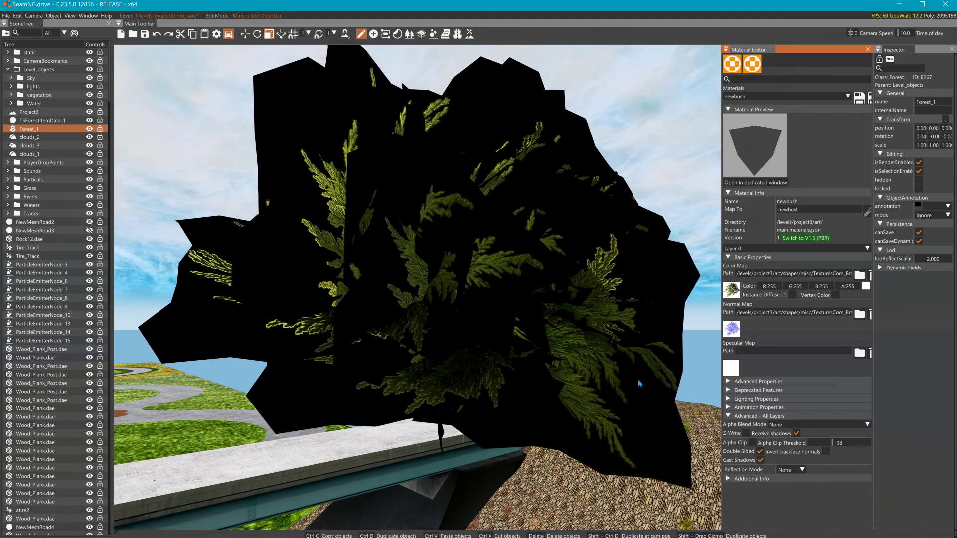
pyautogui.click(824, 425)
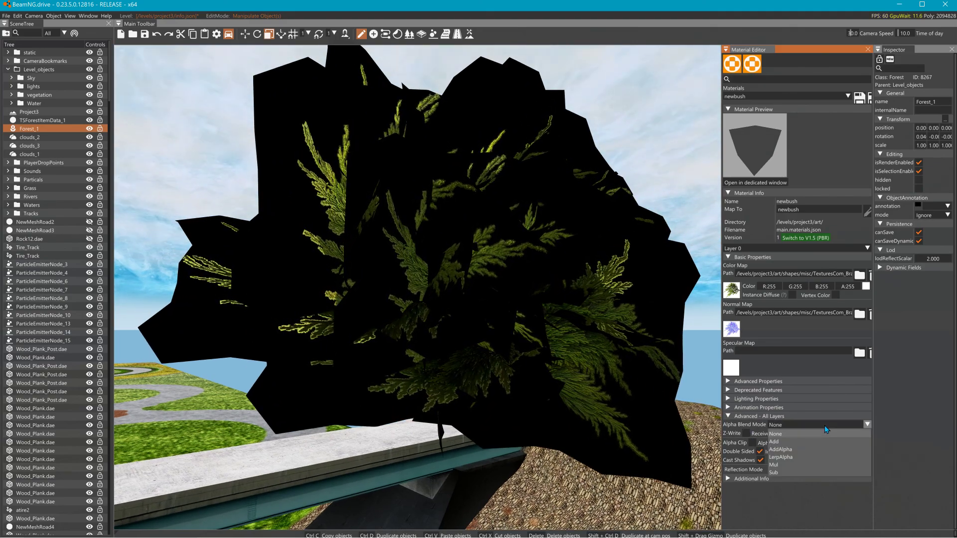
pyautogui.click(788, 457)
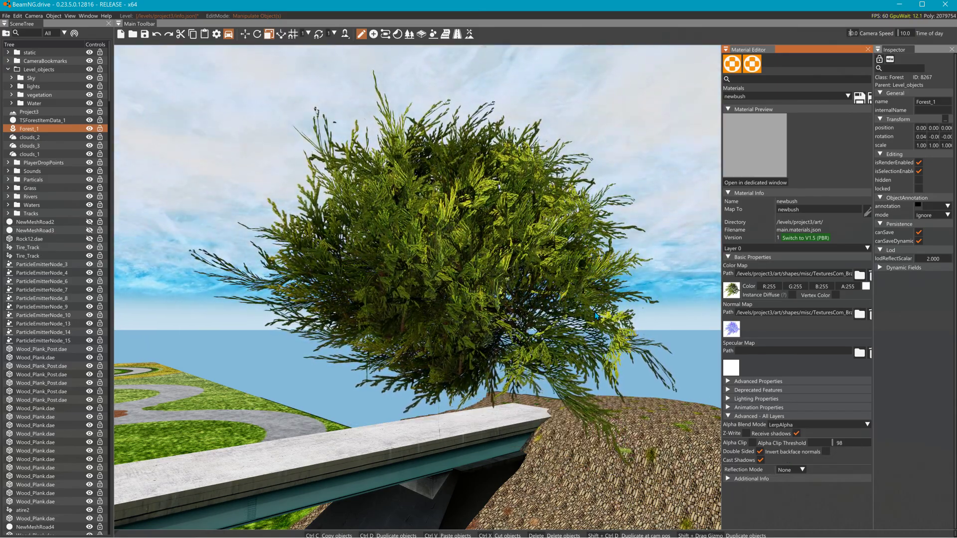
# - Fly around the alpha-blended bush and examine how its branches overlap and sort from near and far
pyautogui.press('w')
pyautogui.press('s')
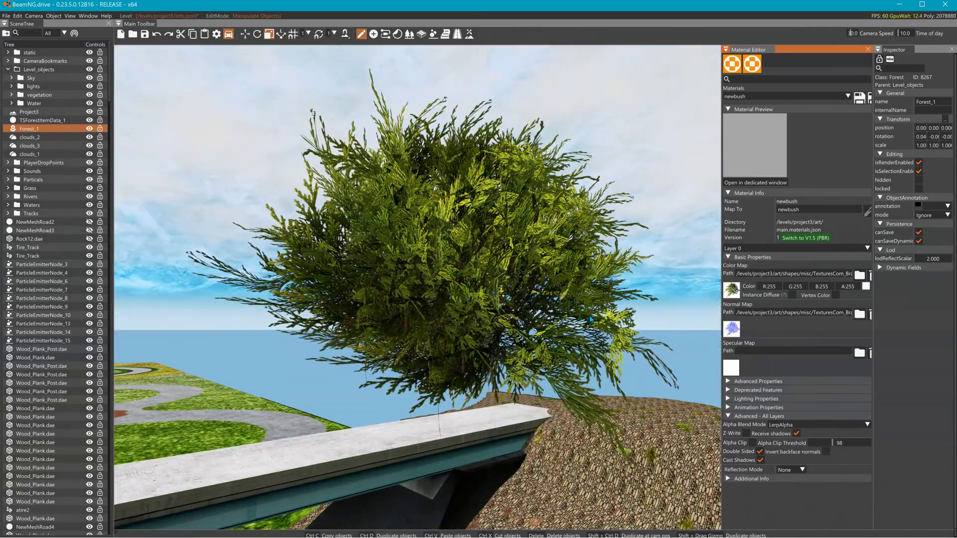
pyautogui.press('d')
pyautogui.press('a')
pyautogui.moveTo(417, 288); pyautogui.dragTo(612, 285, button='right')
pyautogui.press('a')
pyautogui.press('w')
pyautogui.press('w')
pyautogui.moveTo(476, 225); pyautogui.dragTo(565, 238, button='right')
pyautogui.moveTo(553, 317); pyautogui.dragTo(500, 281, button='right')
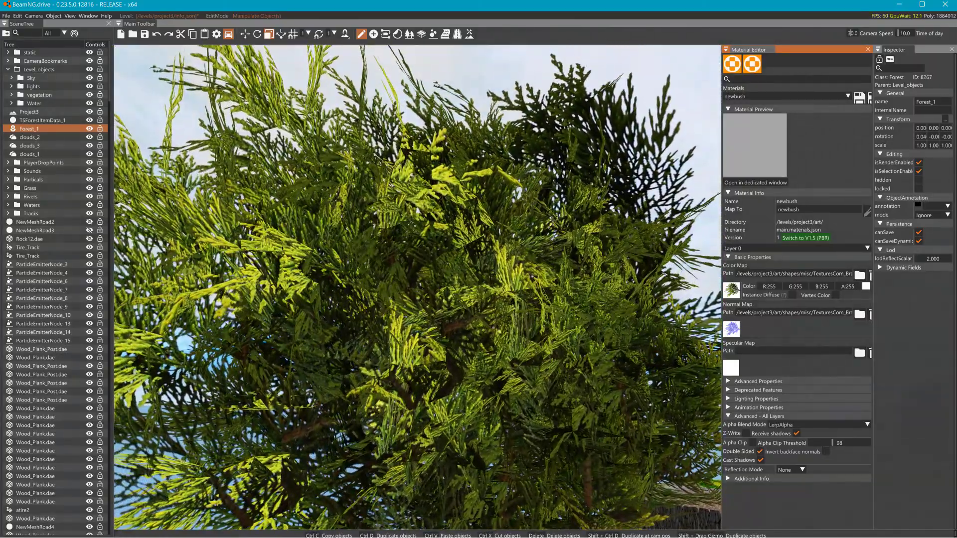
pyautogui.press('s')
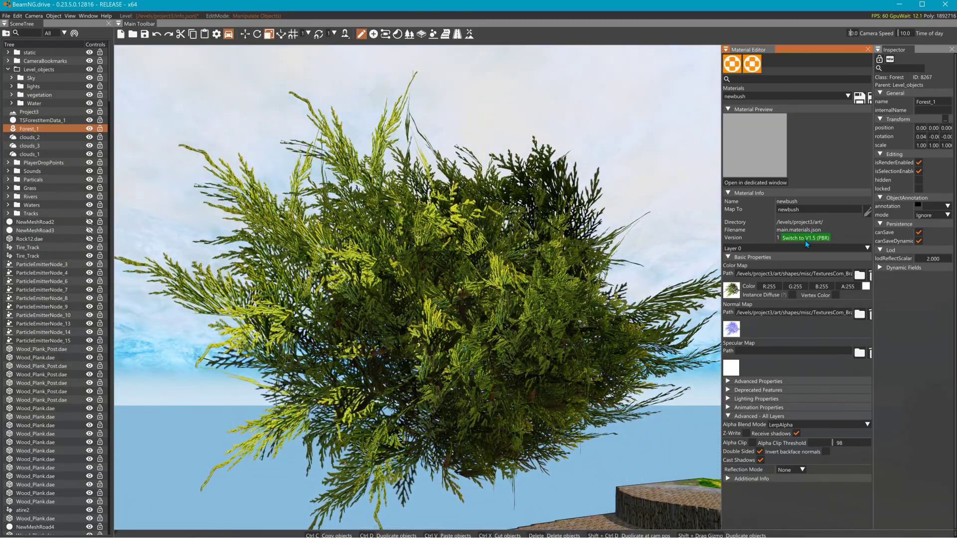
# - Switch the newbush material to V1.5 (PBR) and try the PreMulAlpha blend mode with the alpha clip setting
pyautogui.click(806, 238)
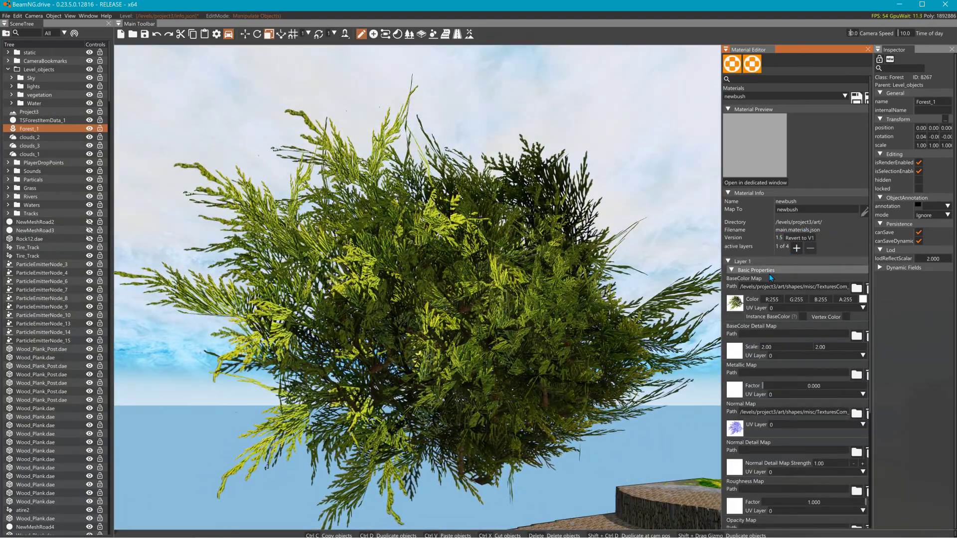
pyautogui.scroll(-5, 777, 349)
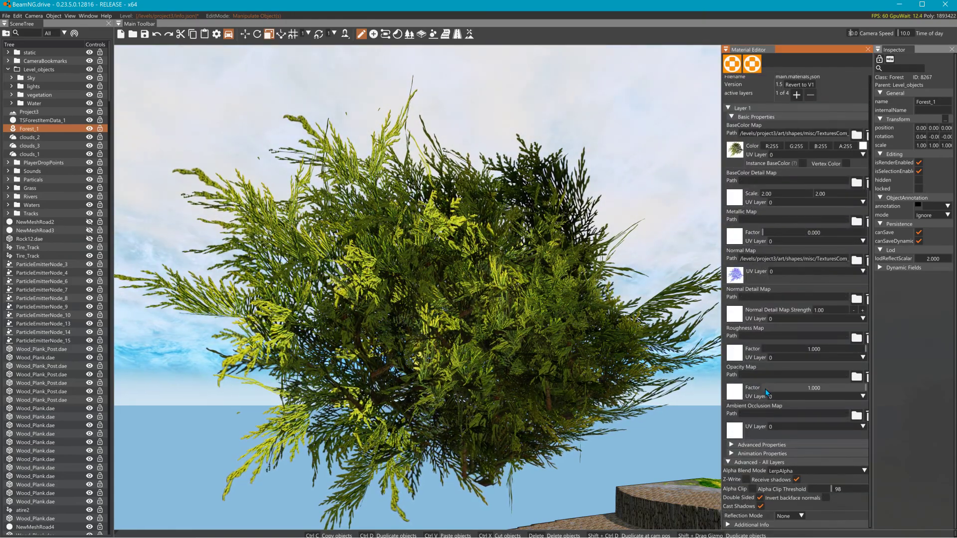
pyautogui.click(819, 473)
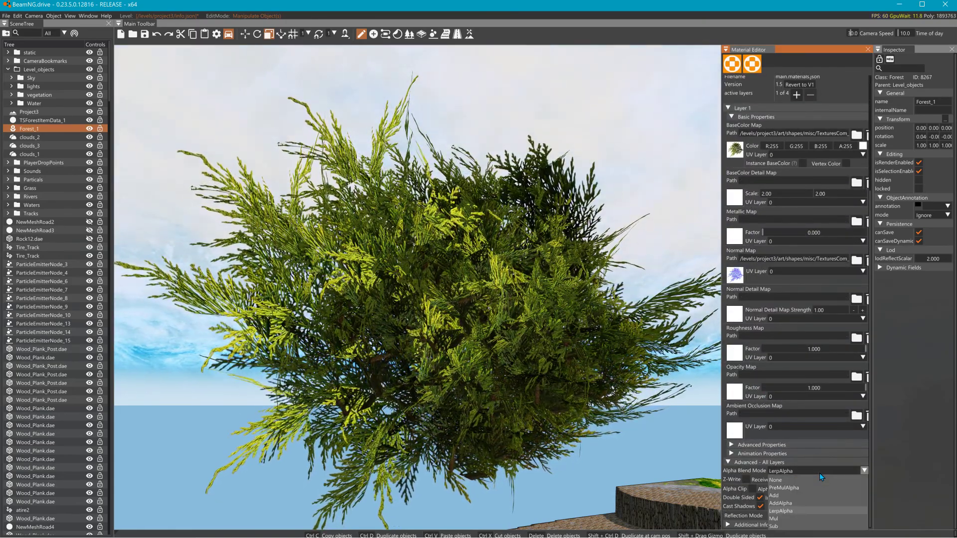
pyautogui.click(801, 486)
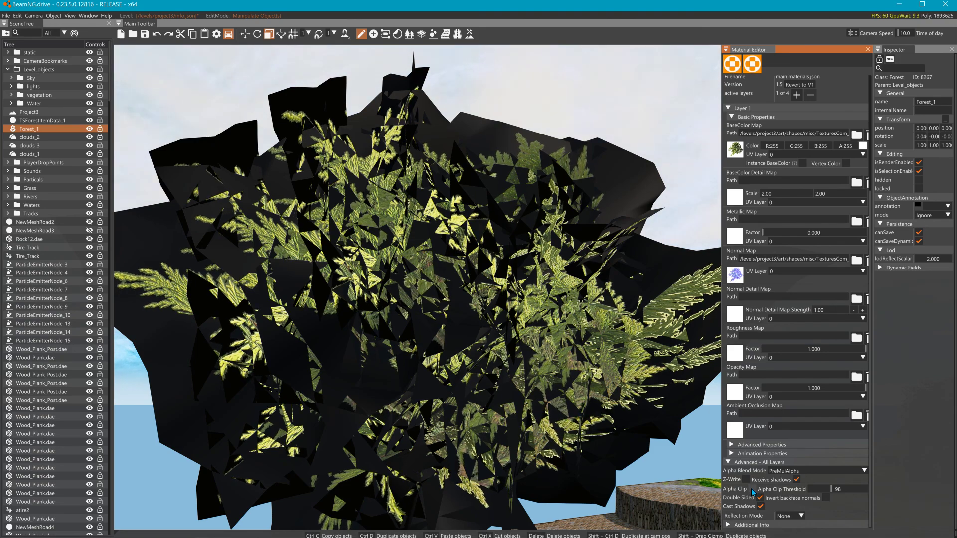
pyautogui.click(753, 490)
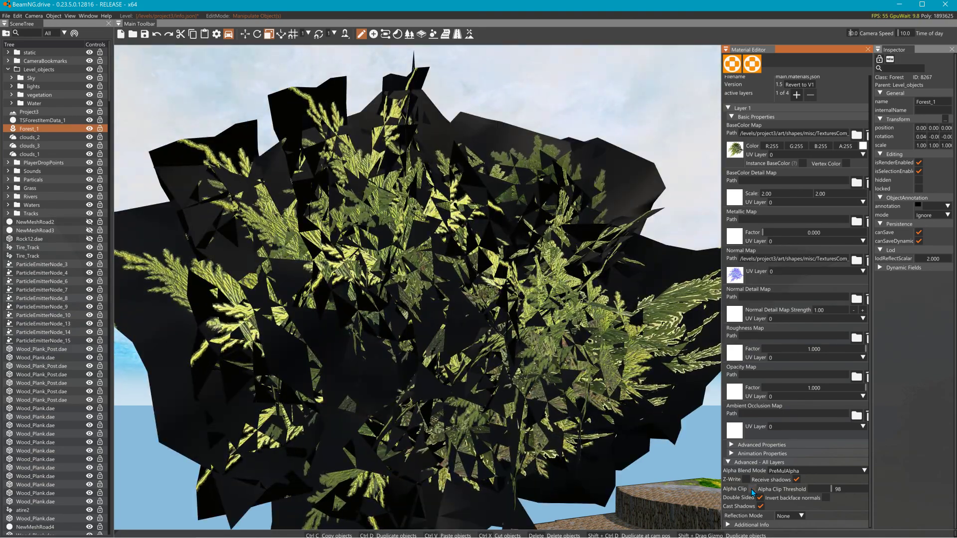
# - Try the Add blend mode, and set the alpha blend mode to AddAlpha with the newbush material reverted to V1
pyautogui.click(811, 469)
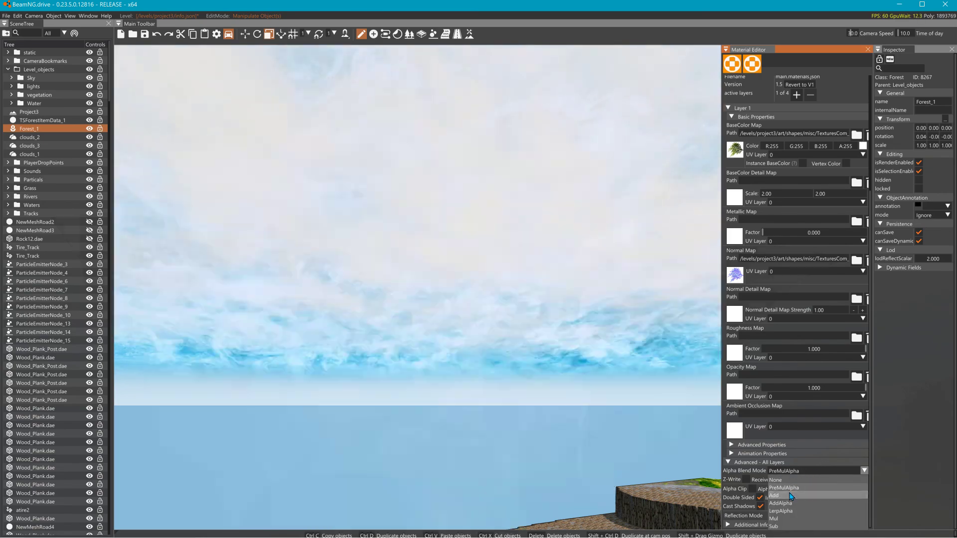
pyautogui.click(791, 495)
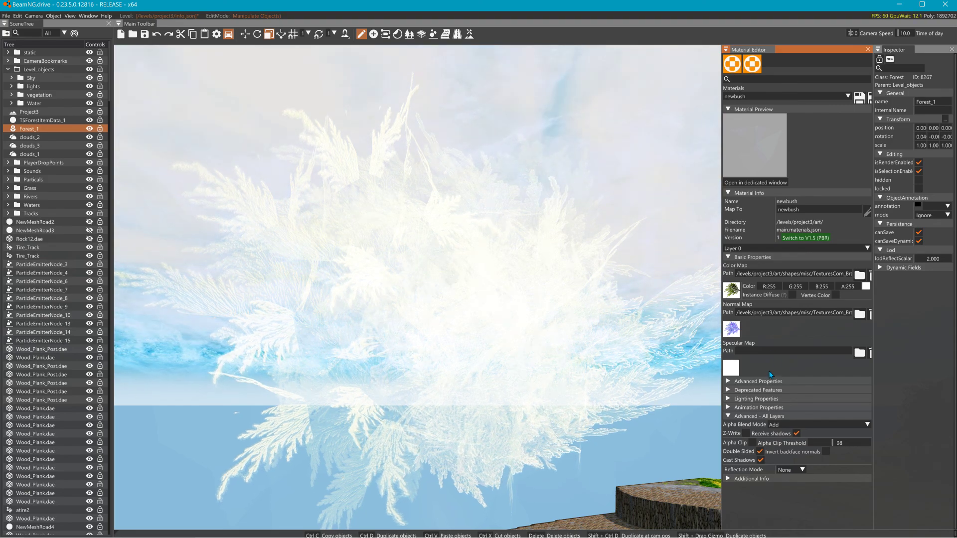
pyautogui.click(804, 424)
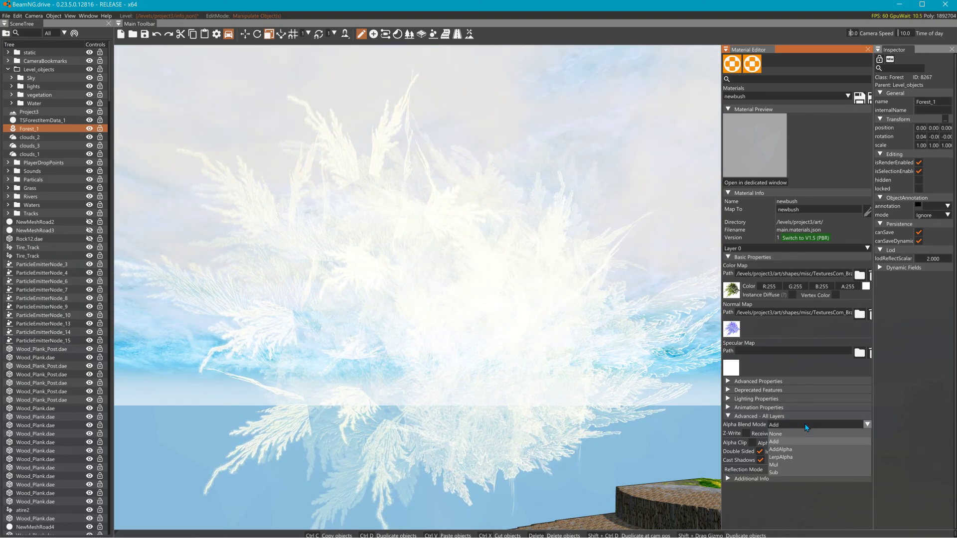
pyautogui.click(790, 449)
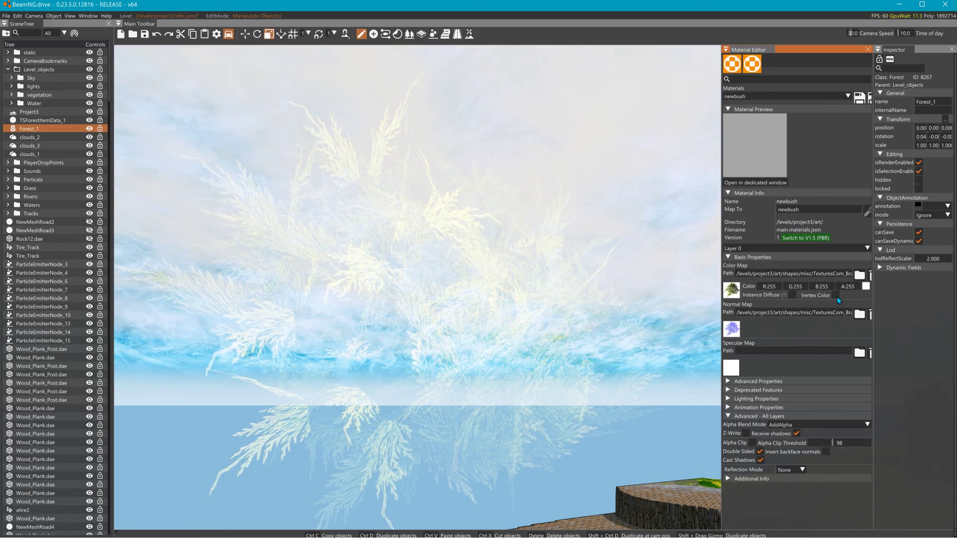
# - Remove the newbush material's color map and assign TexturesCom_Branches0013_1_masked_S.png as its color map
pyautogui.click(870, 275)
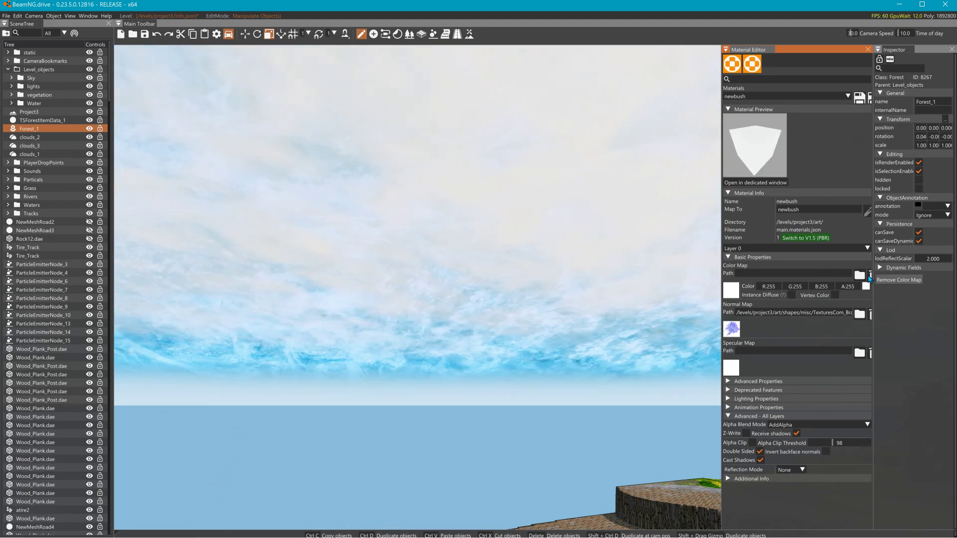
pyautogui.click(859, 275)
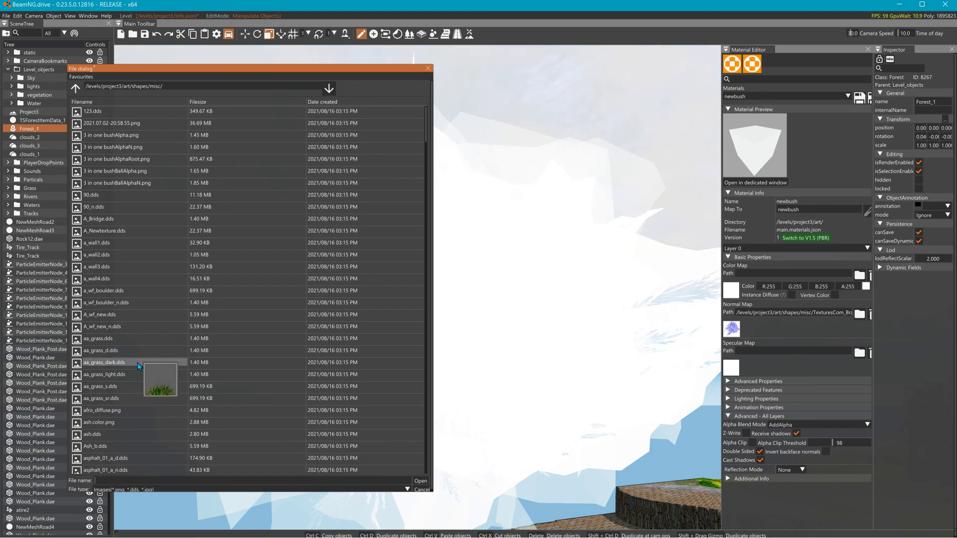
pyautogui.write('T')
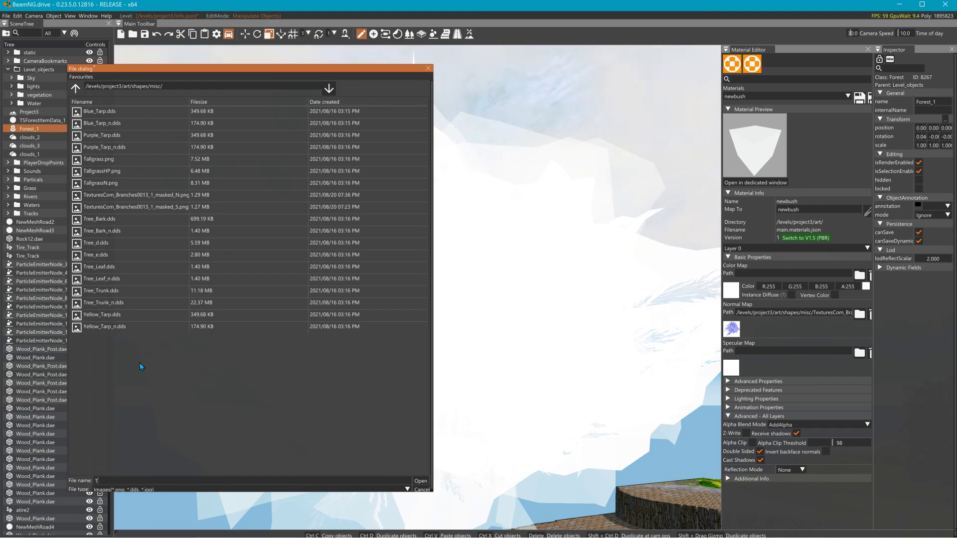
pyautogui.click(158, 207)
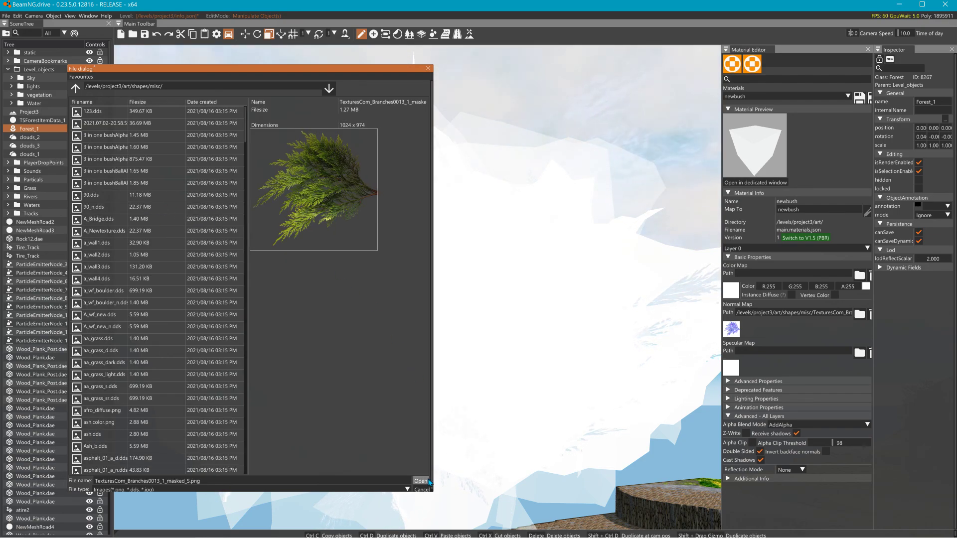
pyautogui.click(428, 481)
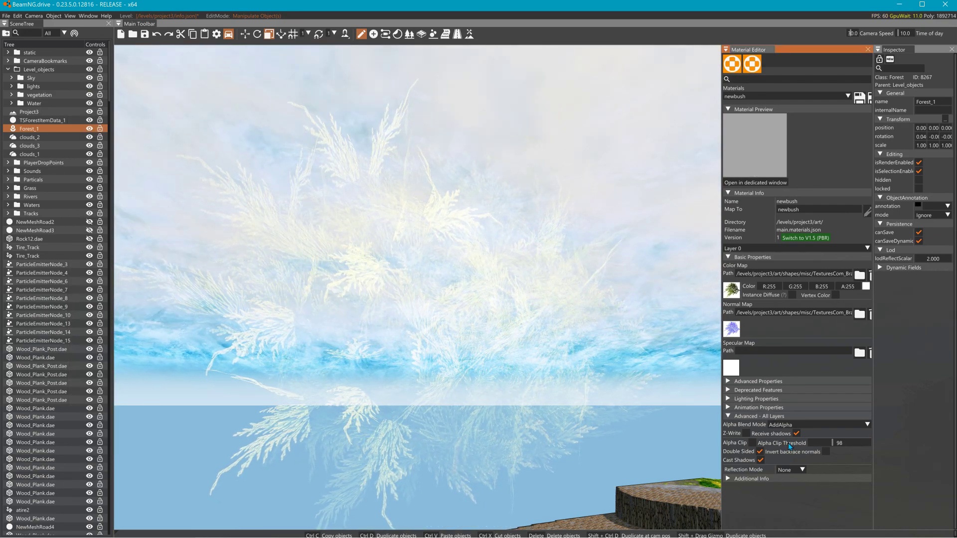
# - Try the None, Mul and Sub alpha blend modes on the newbush material
pyautogui.click(807, 424)
pyautogui.click(792, 435)
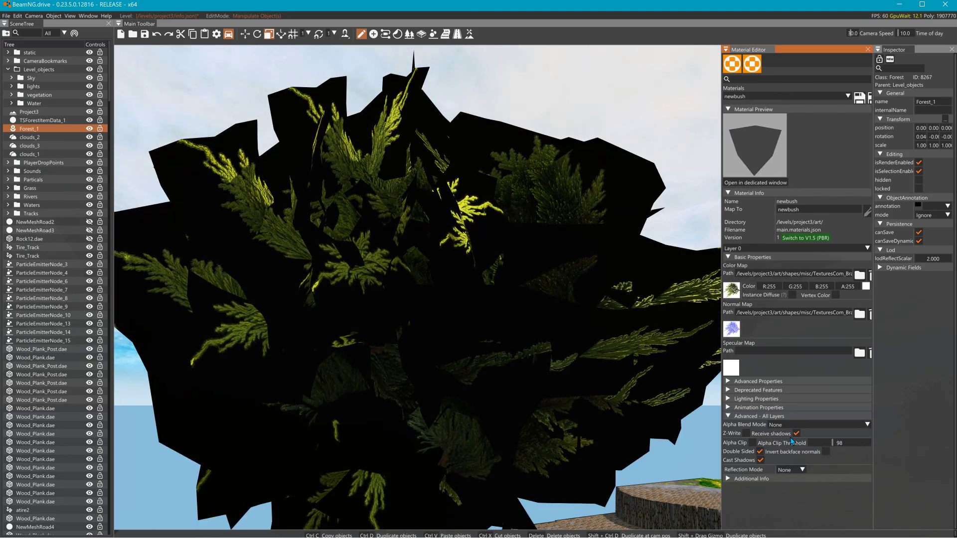
pyautogui.click(799, 424)
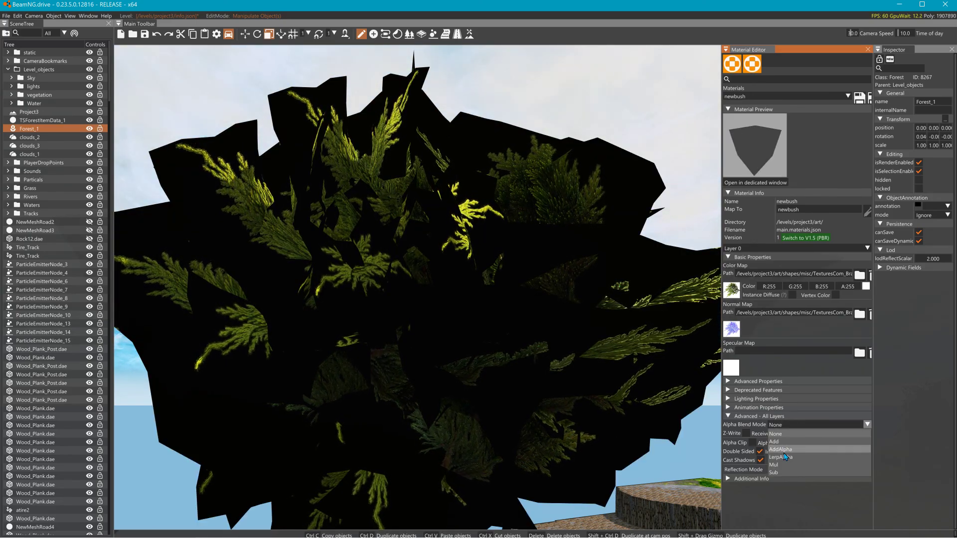
pyautogui.click(785, 465)
pyautogui.click(786, 426)
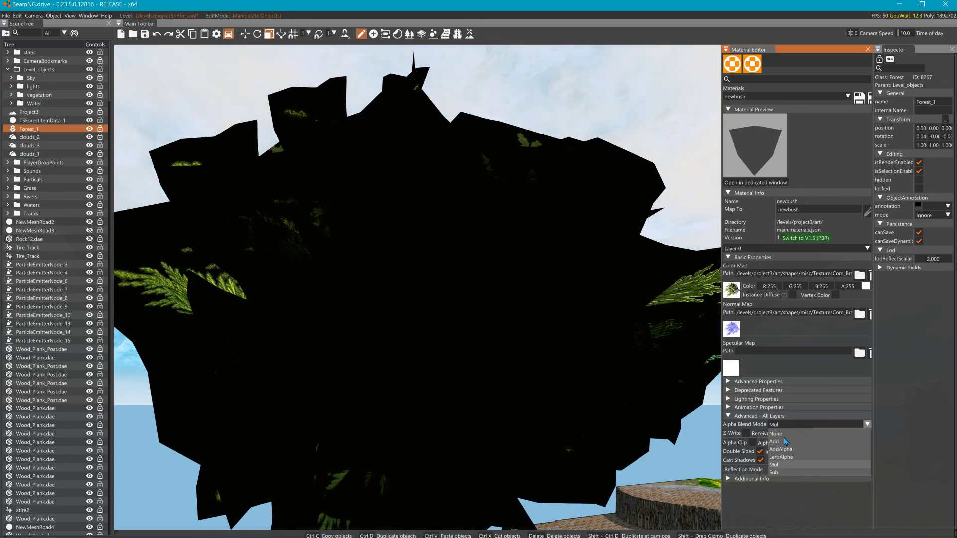
pyautogui.click(778, 473)
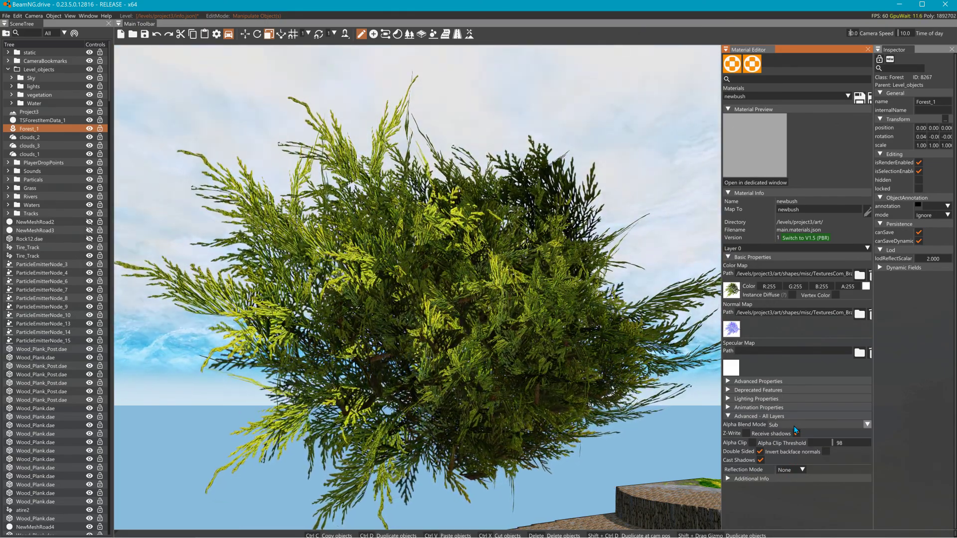
pyautogui.click(793, 426)
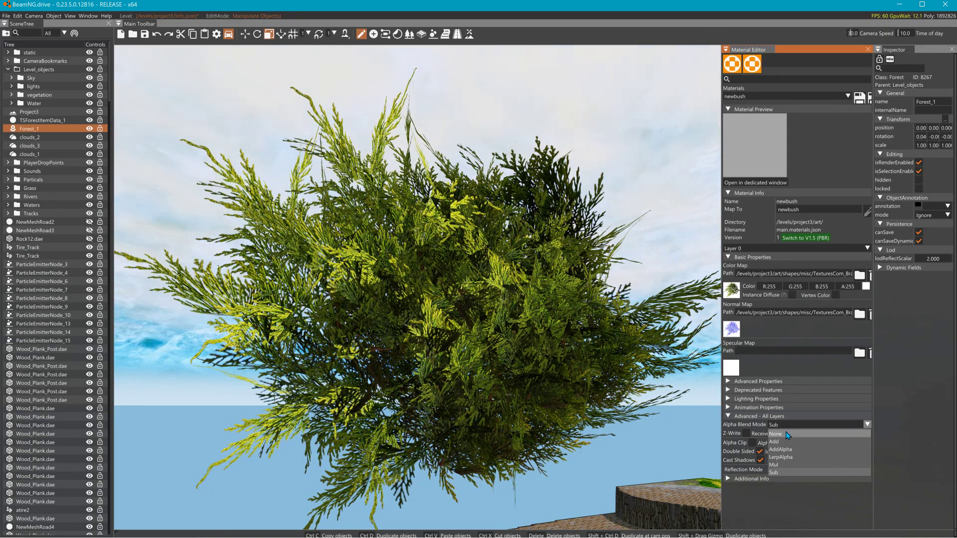
pyautogui.click(741, 432)
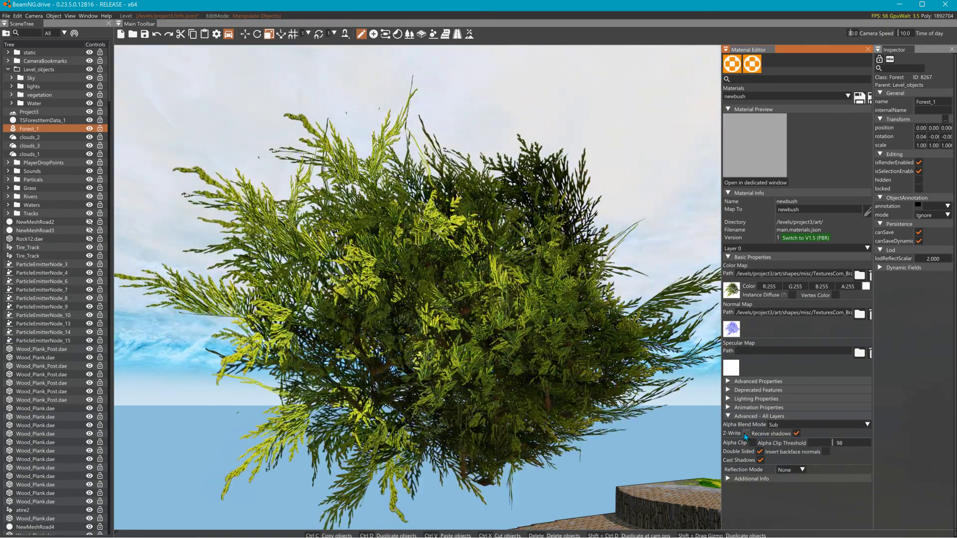
# - Compare the bush with the Mul, AddAlpha and LerpAlpha blend modes
pyautogui.click(787, 424)
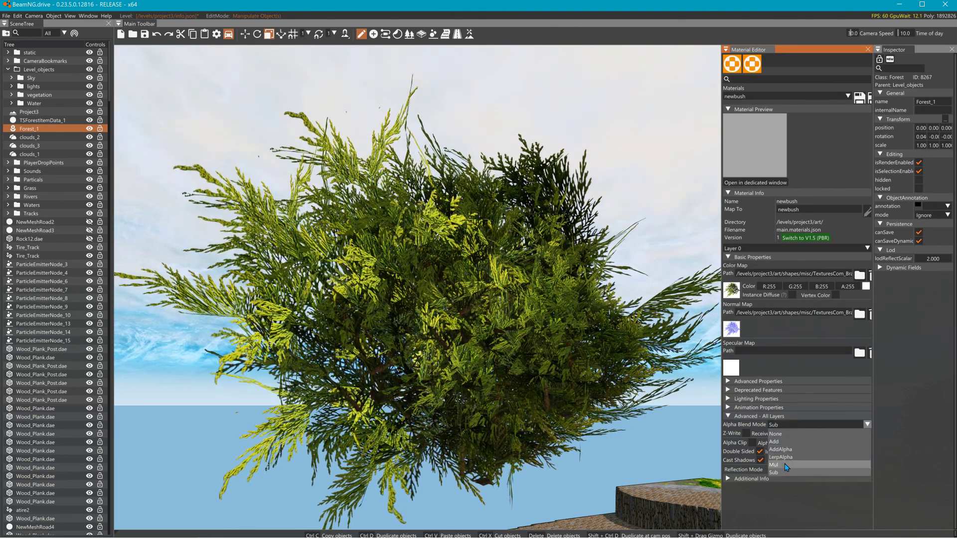
pyautogui.click(784, 464)
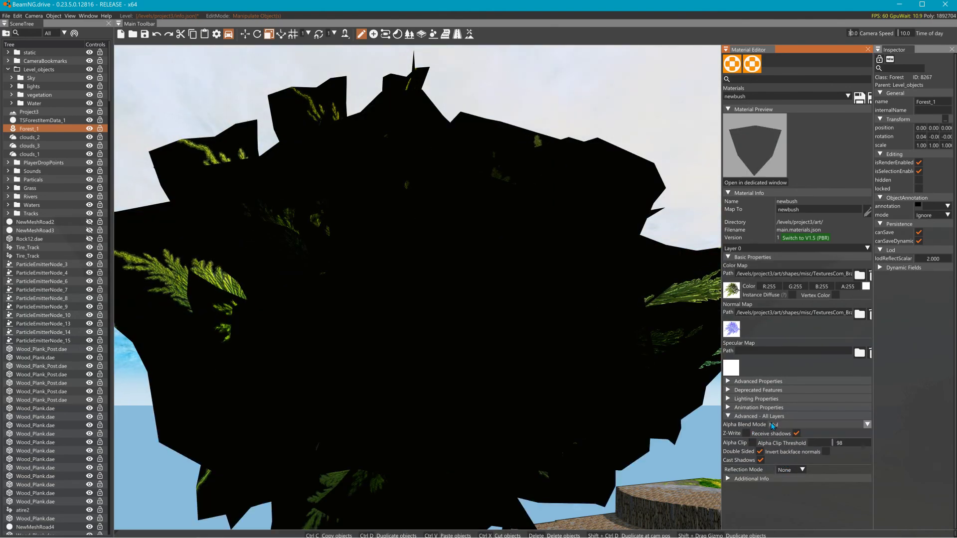
pyautogui.click(777, 424)
pyautogui.click(780, 449)
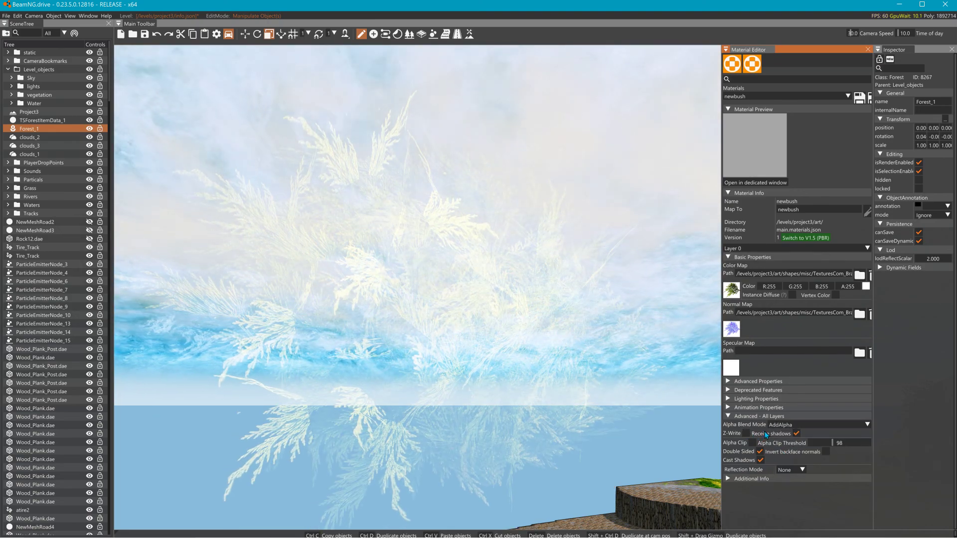
pyautogui.click(778, 425)
pyautogui.click(782, 457)
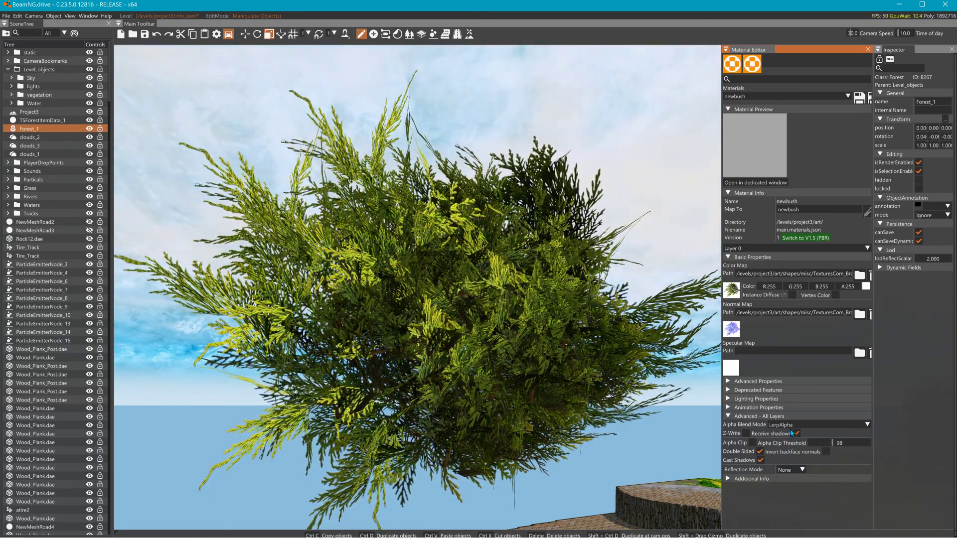
# - Set the newbush material's alpha blend mode to None, enable alpha clipping and set the clip threshold to 45
pyautogui.click(790, 426)
pyautogui.click(780, 434)
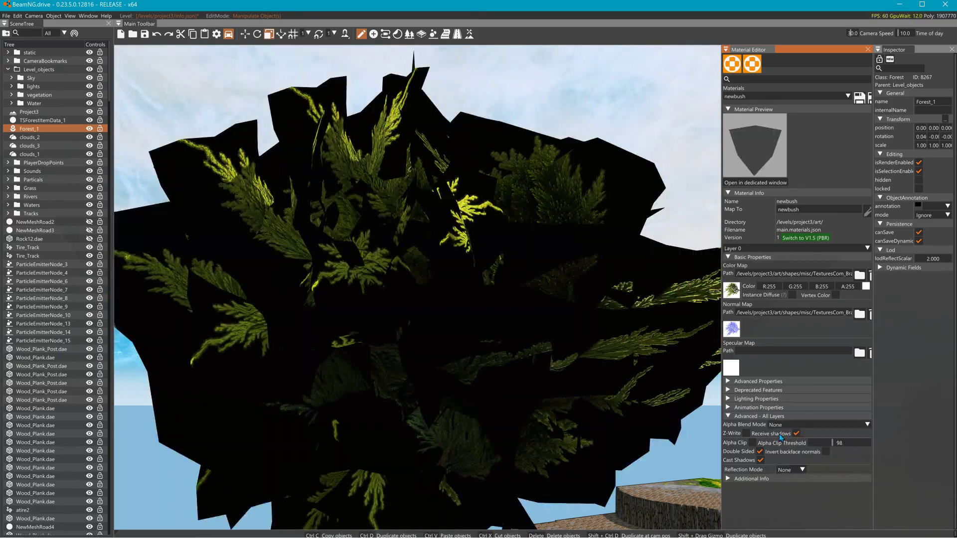
pyautogui.click(753, 443)
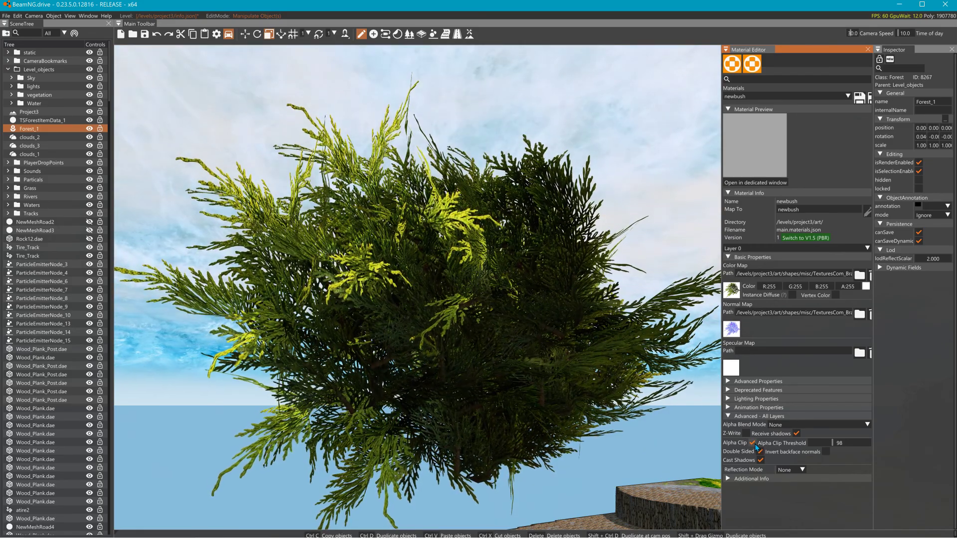
pyautogui.moveTo(824, 439)
pyautogui.mouseDown()
pyautogui.moveTo(857, 441)
pyautogui.moveTo(808, 441)
pyautogui.moveTo(837, 444)
pyautogui.moveTo(819, 443)
pyautogui.mouseUp()
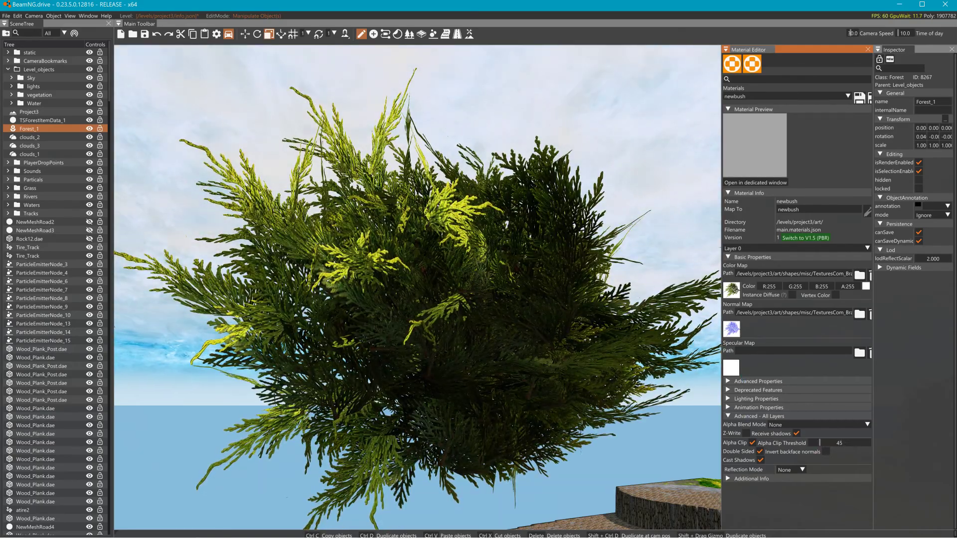
# - Fly from the bush across the level to the grassy ridge and examine the existing trees there up close
pyautogui.press('s')
pyautogui.moveTo(417, 288); pyautogui.dragTo(489, 351, button='right')
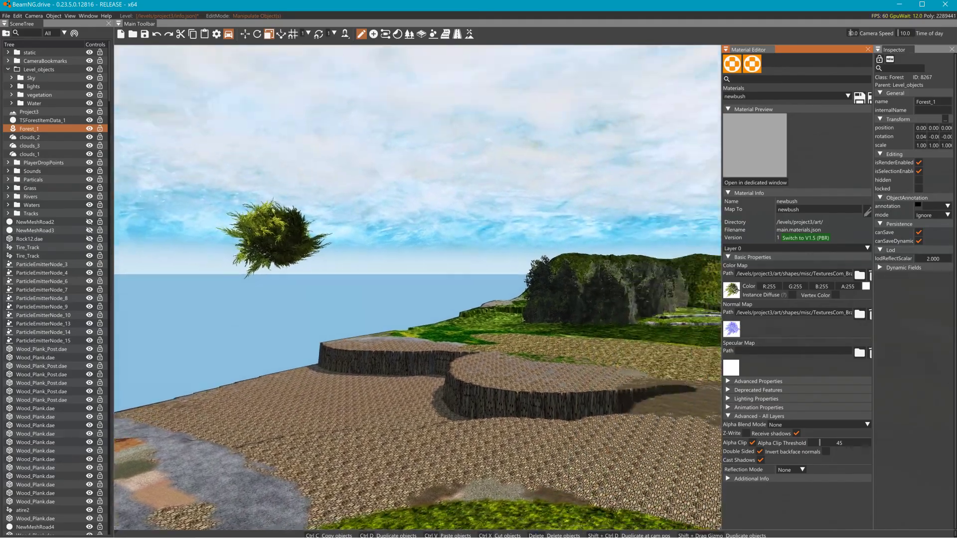
pyautogui.moveTo(417, 349); pyautogui.dragTo(444, 234, button='right')
pyautogui.press('d')
pyautogui.press('a')
pyautogui.press('a')
pyautogui.press('w')
pyautogui.press('w')
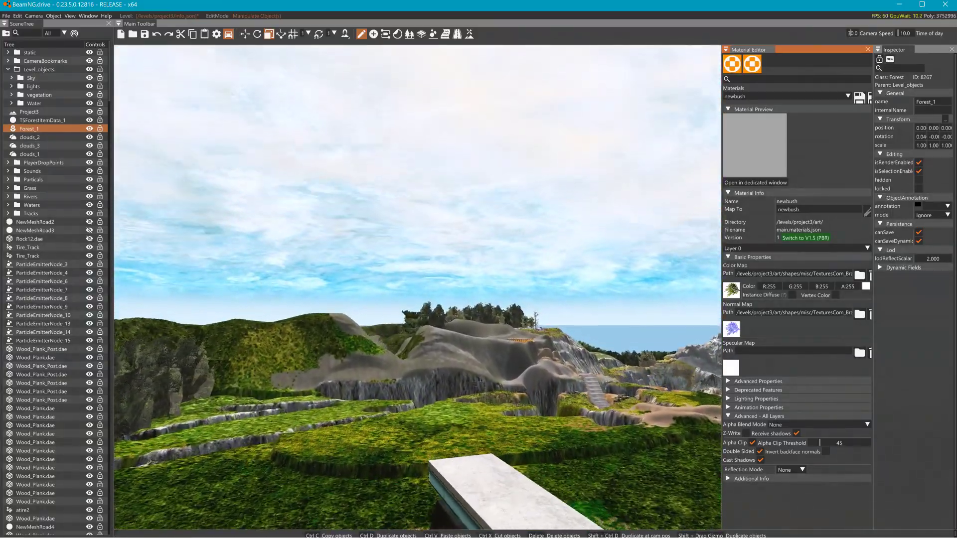
pyautogui.press('w')
pyautogui.moveTo(418, 287); pyautogui.dragTo(478, 331, button='right')
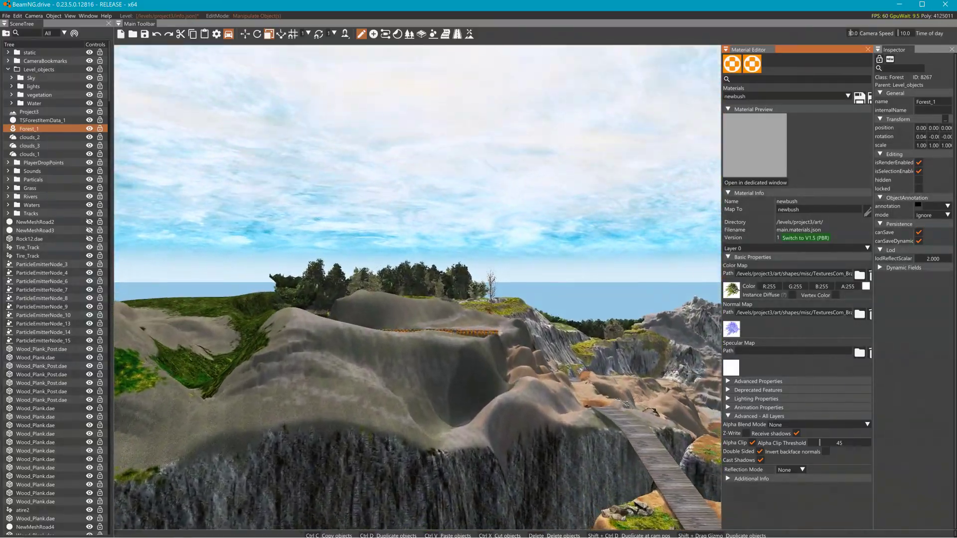
pyautogui.press('w')
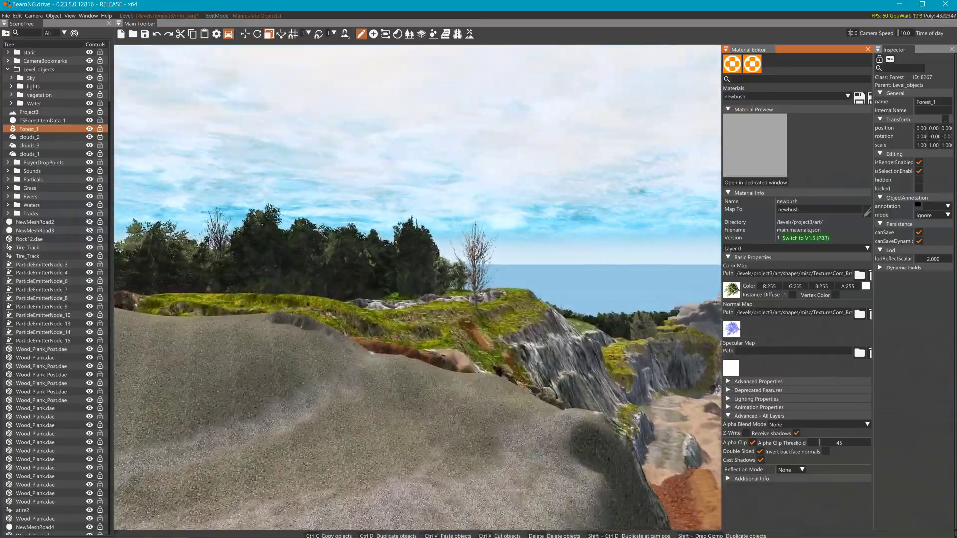
pyautogui.press('w')
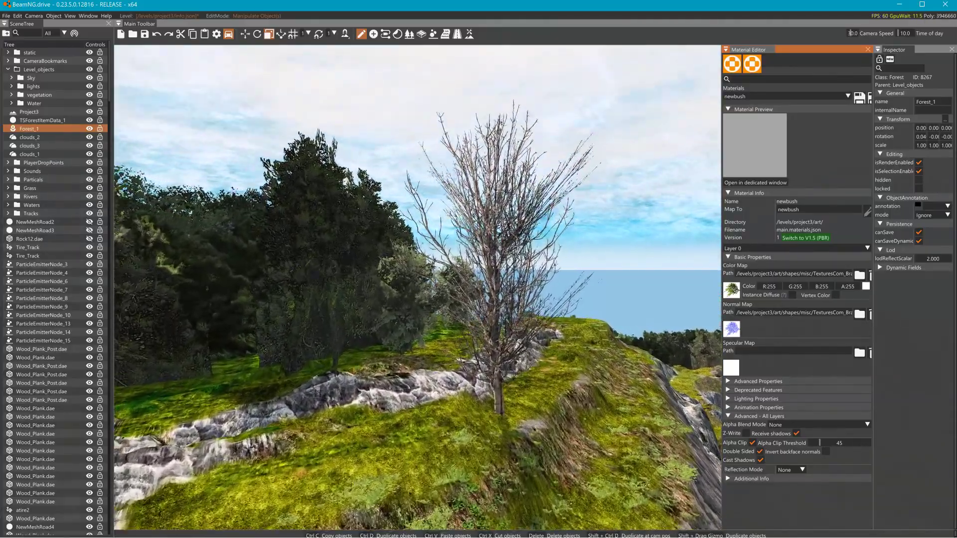
pyautogui.press('w')
pyautogui.press('a')
pyautogui.moveTo(418, 287); pyautogui.dragTo(474, 288, button='right')
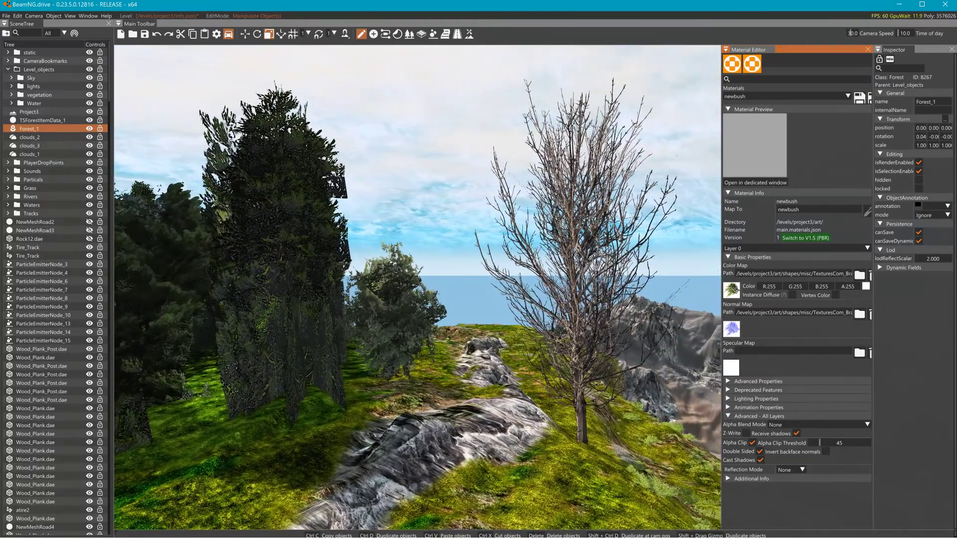
# - Select the leafy TREES.dae tree on the ridge and move it up into the sky
pyautogui.click(404, 335)
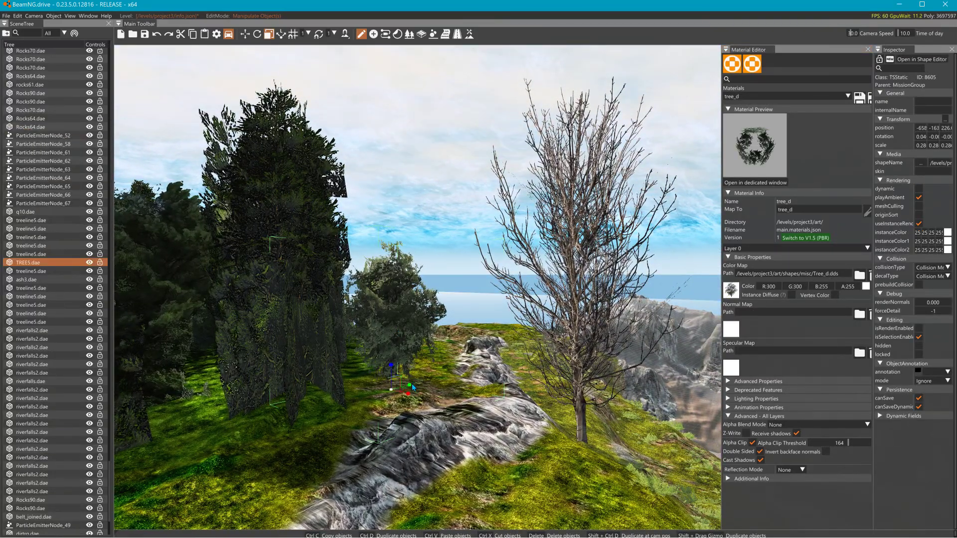
pyautogui.press('1')
pyautogui.moveTo(396, 372); pyautogui.dragTo(476, 206)
pyautogui.click(460, 320)
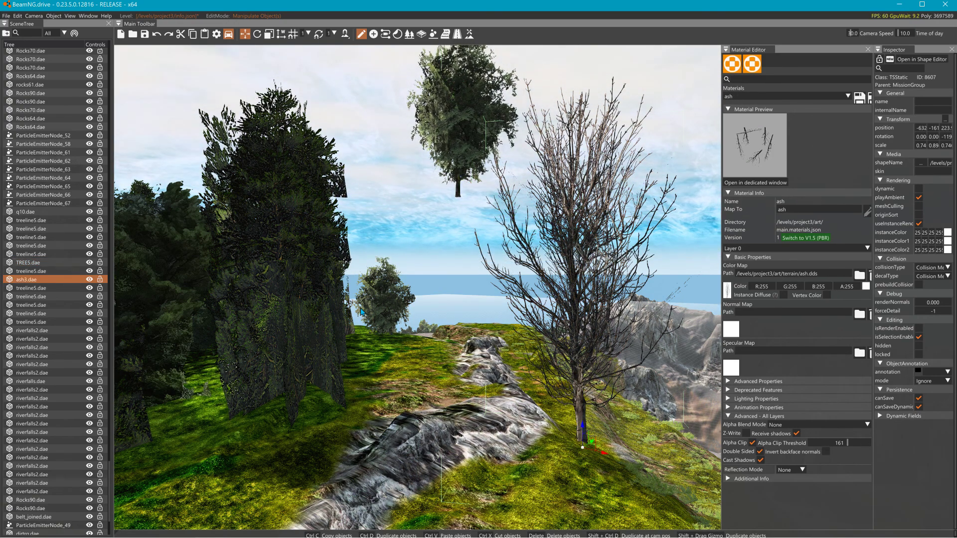
# - Select the treeline5.dae object beside the rock path and raise it above the ground
pyautogui.moveTo(335, 296); pyautogui.dragTo(321, 313, button='right')
pyautogui.click(355, 324)
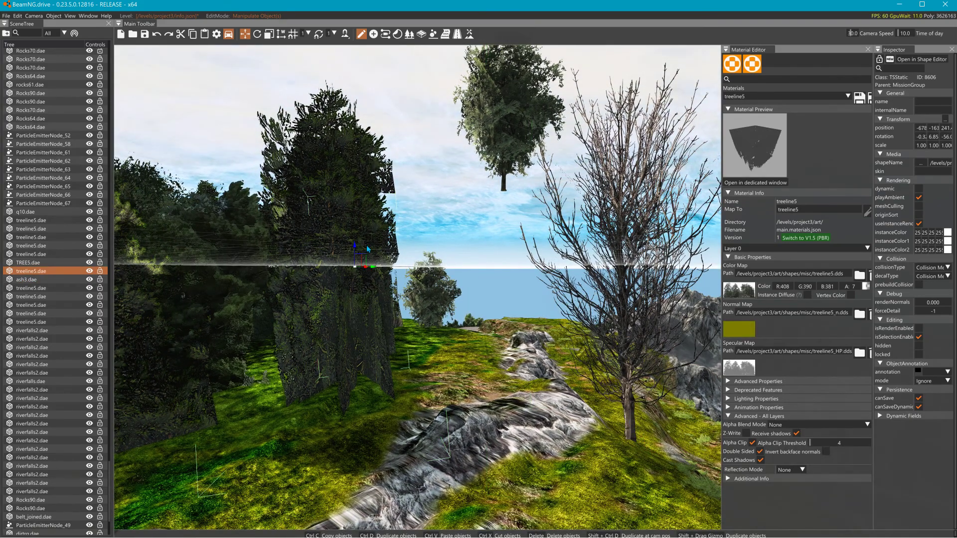
pyautogui.moveTo(355, 246); pyautogui.dragTo(355, 71)
pyautogui.moveTo(418, 148); pyautogui.dragTo(399, 124, button='right')
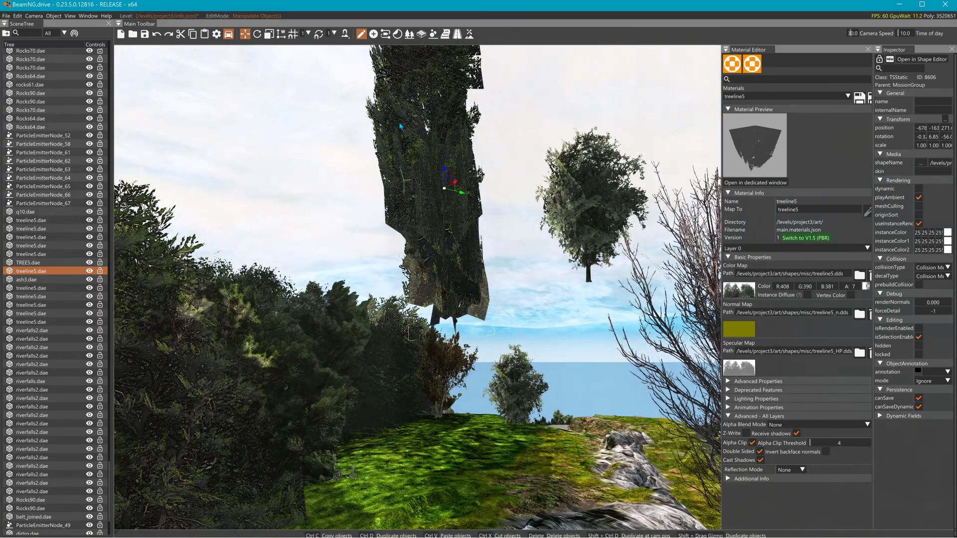
# - Rotate the raised treeline5.dae object to face the camera broadside and move it over to the forest edge
pyautogui.press('2')
pyautogui.moveTo(446, 187); pyautogui.dragTo(421, 183)
pyautogui.press('1')
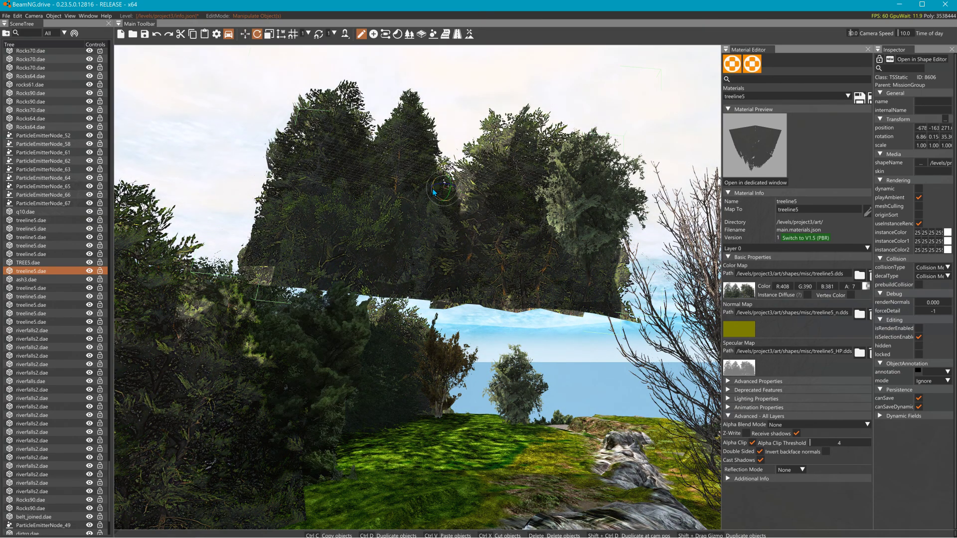
pyautogui.moveTo(434, 191); pyautogui.dragTo(404, 184)
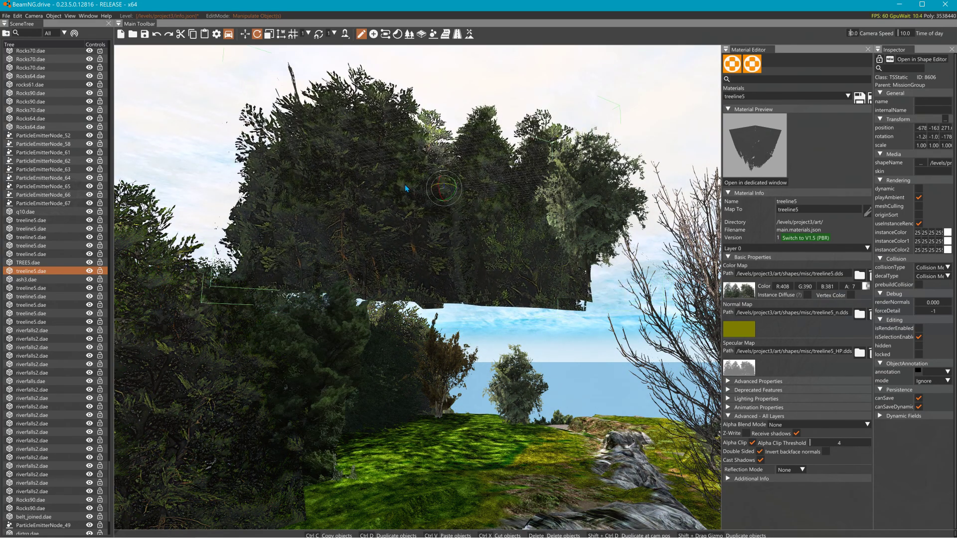
pyautogui.press('1')
pyautogui.moveTo(464, 196); pyautogui.dragTo(98, 322)
# - Fly back over the terrain and examine how the treeline and the floating tree look from a distance
pyautogui.moveTo(443, 300); pyautogui.dragTo(355, 369, button='right')
pyautogui.press('s')
pyautogui.press('s')
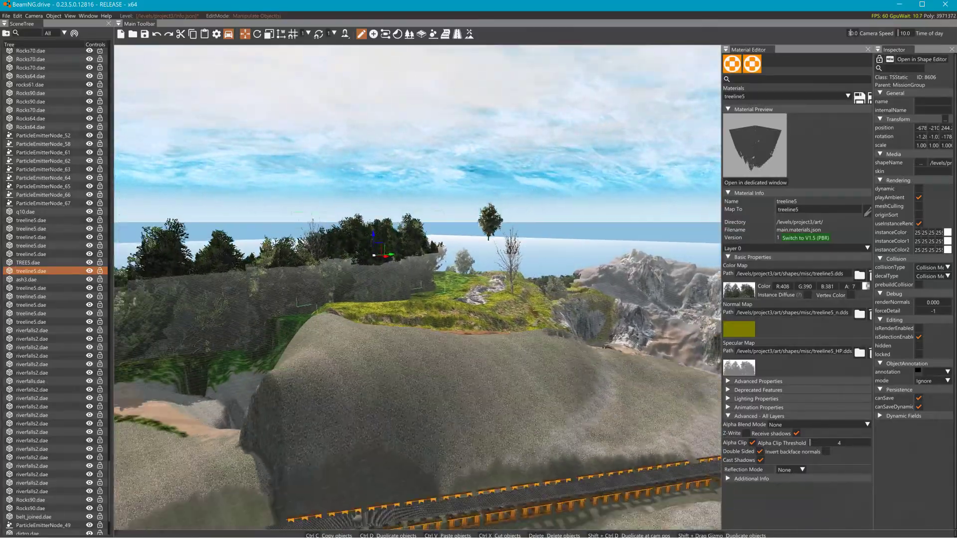
pyautogui.press('w')
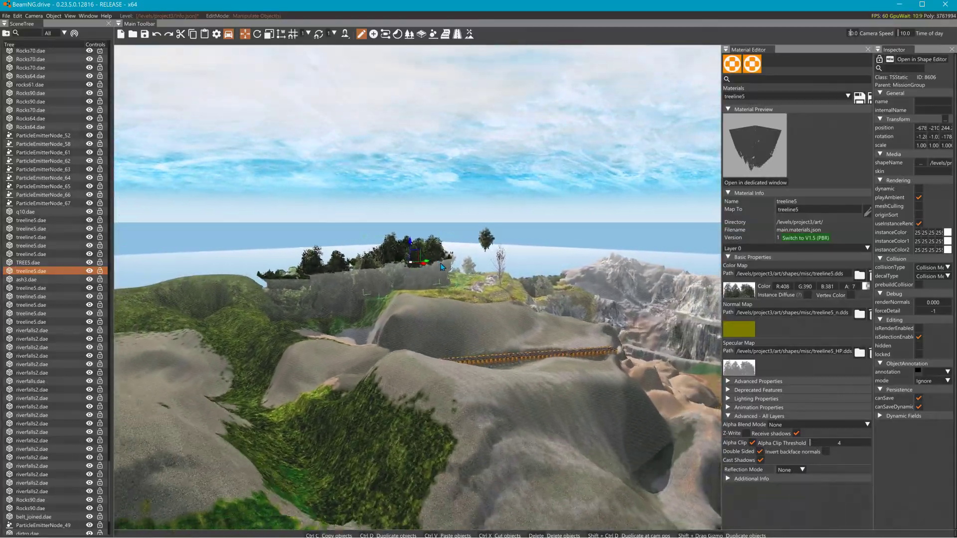
pyautogui.press('w')
pyautogui.moveTo(459, 270); pyautogui.dragTo(520, 253, button='right')
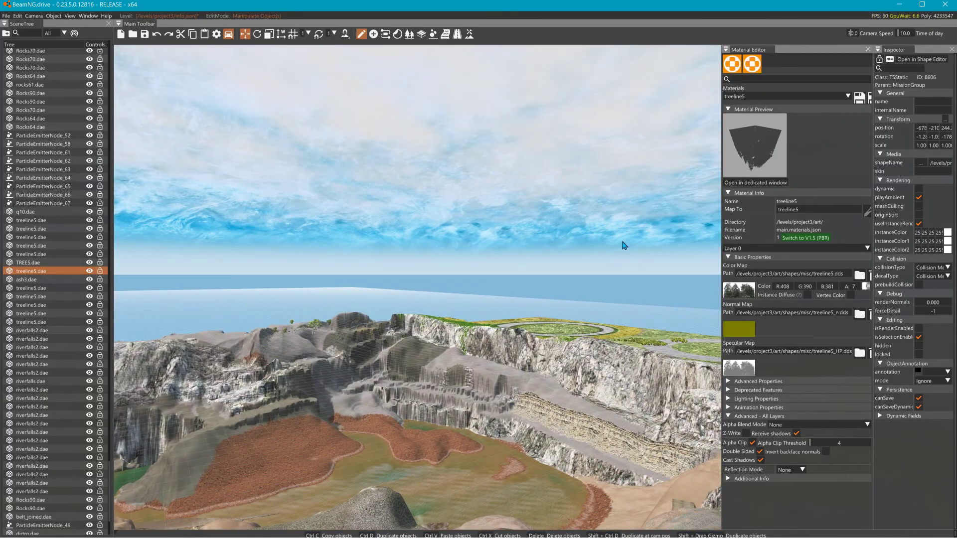
pyautogui.moveTo(568, 228); pyautogui.dragTo(578, 336, button='right')
pyautogui.press('w')
pyautogui.press('s')
# - Select the floating TREES.dae tree above the ridge and move it far off beyond the forest
pyautogui.moveTo(477, 245); pyautogui.dragTo(477, 260, button='right')
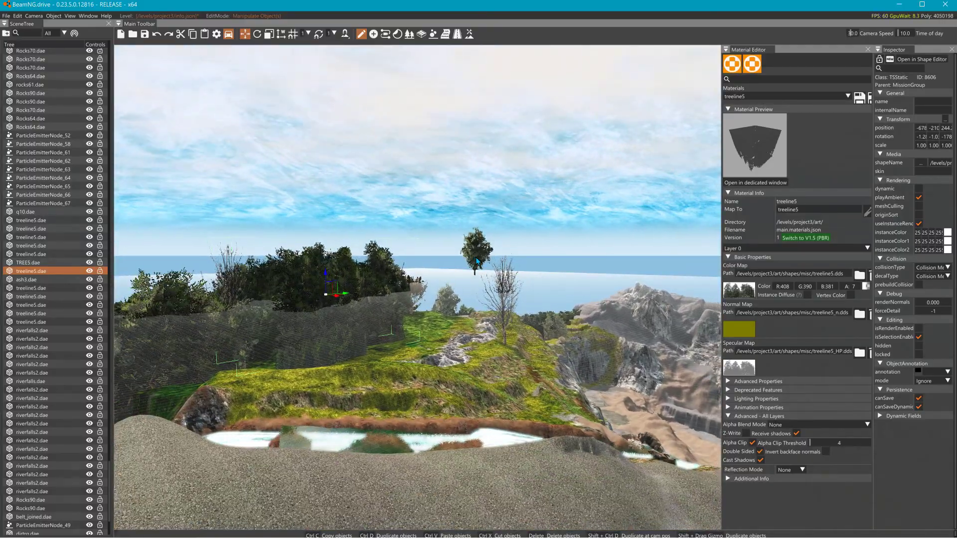
pyautogui.press('w')
pyautogui.click(479, 268)
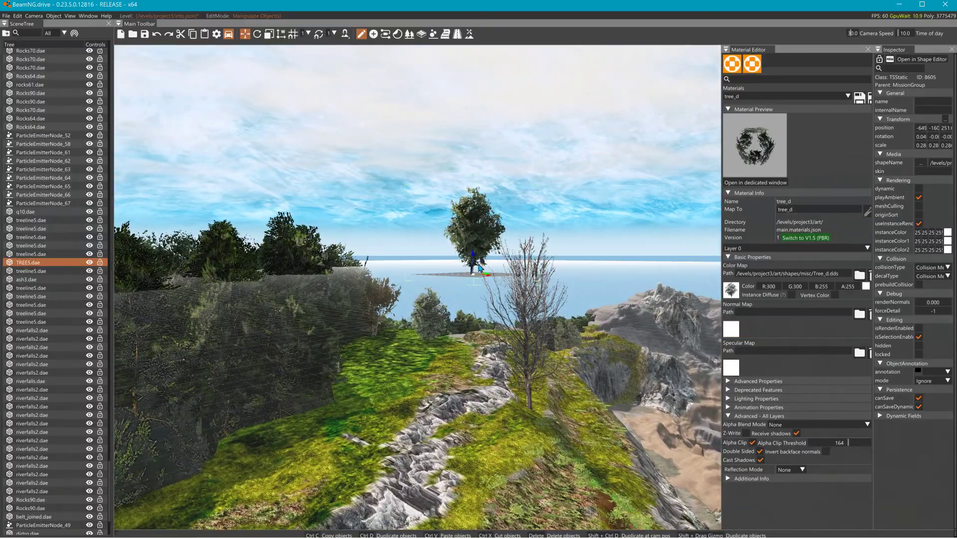
pyautogui.moveTo(477, 261); pyautogui.dragTo(185, 254)
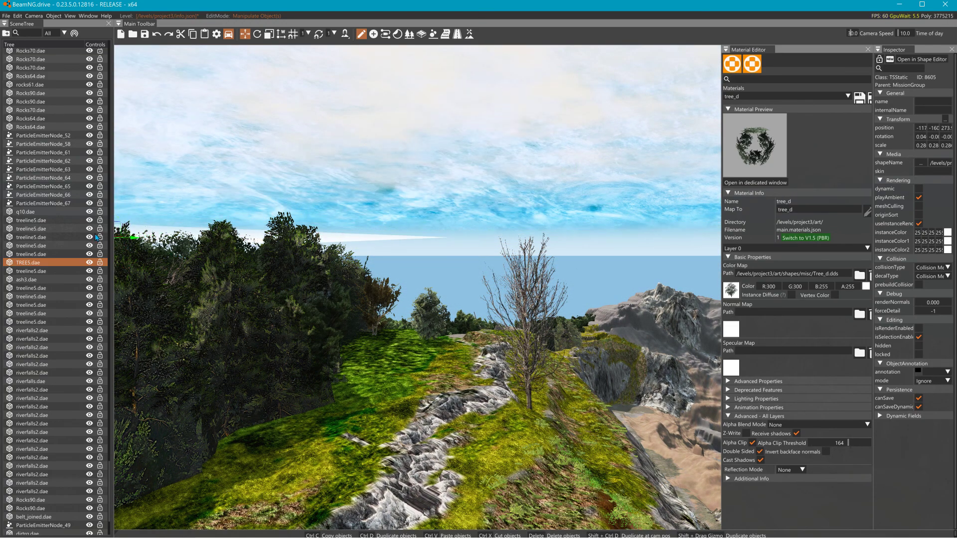
# - Move the floating tree farther out over the sea and check it from above the forest
pyautogui.moveTo(137, 219)
pyautogui.mouseDown()
pyautogui.moveTo(485, 170)
pyautogui.moveTo(143, 217)
pyautogui.mouseUp()
pyautogui.moveTo(142, 217); pyautogui.dragTo(75, 194, button='right')
pyautogui.press('w')
pyautogui.moveTo(259, 192); pyautogui.dragTo(231, 220, button='right')
pyautogui.press('s')
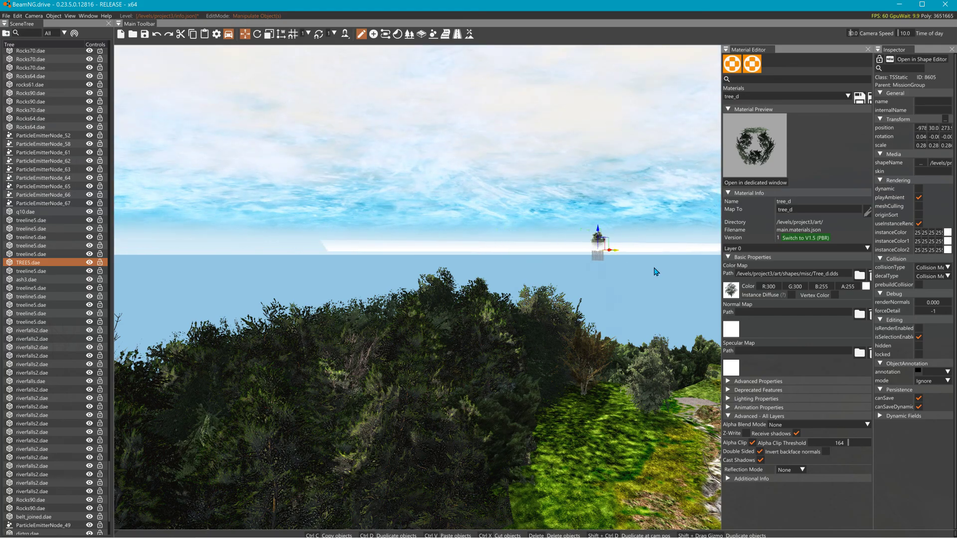
pyautogui.moveTo(650, 288); pyautogui.dragTo(638, 288)
# - Select the bare ash3.dae tree on the rocky ridge and bring the whole tree into view
pyautogui.moveTo(637, 288); pyautogui.dragTo(847, 377, button='right')
pyautogui.press('w')
pyautogui.moveTo(546, 352); pyautogui.dragTo(513, 247, button='right')
pyautogui.press('s')
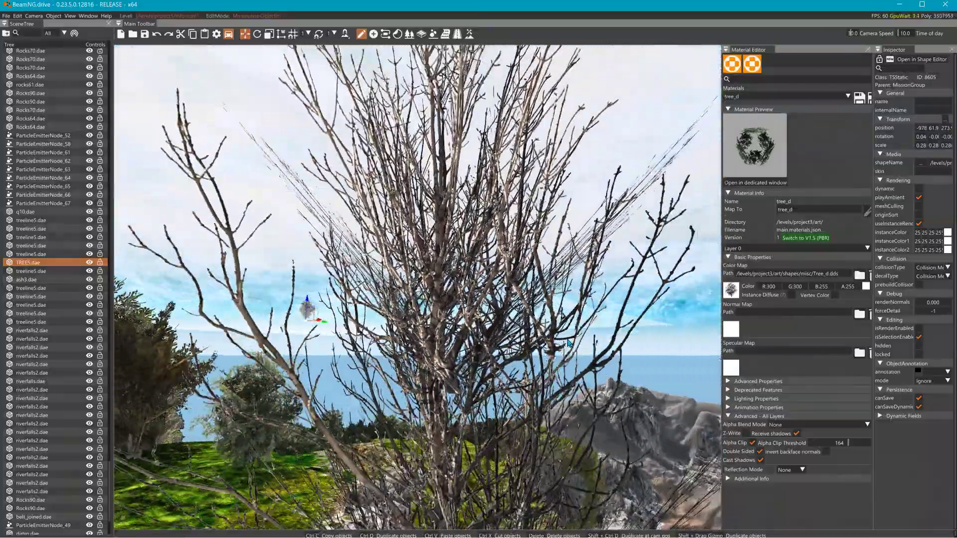
pyautogui.click(463, 416)
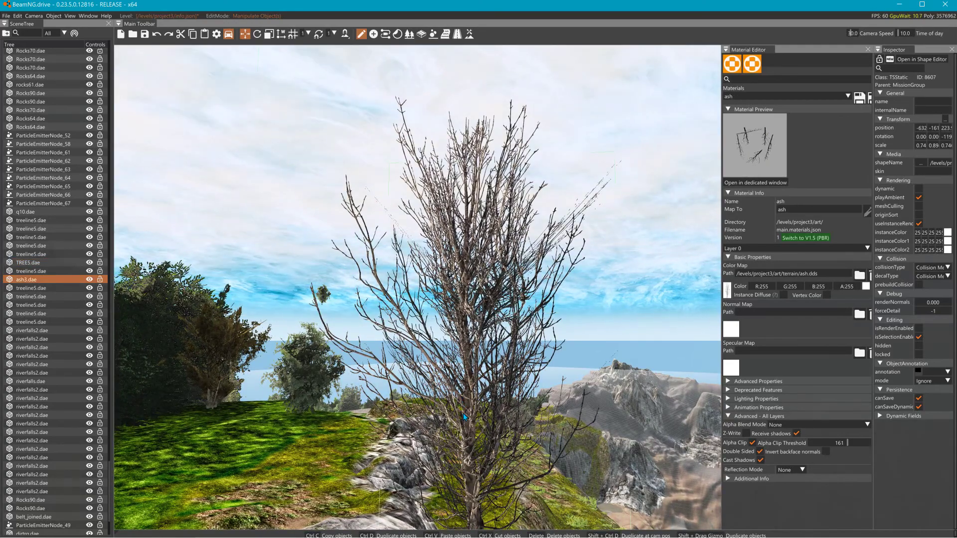
pyautogui.moveTo(463, 416); pyautogui.dragTo(451, 443, button='right')
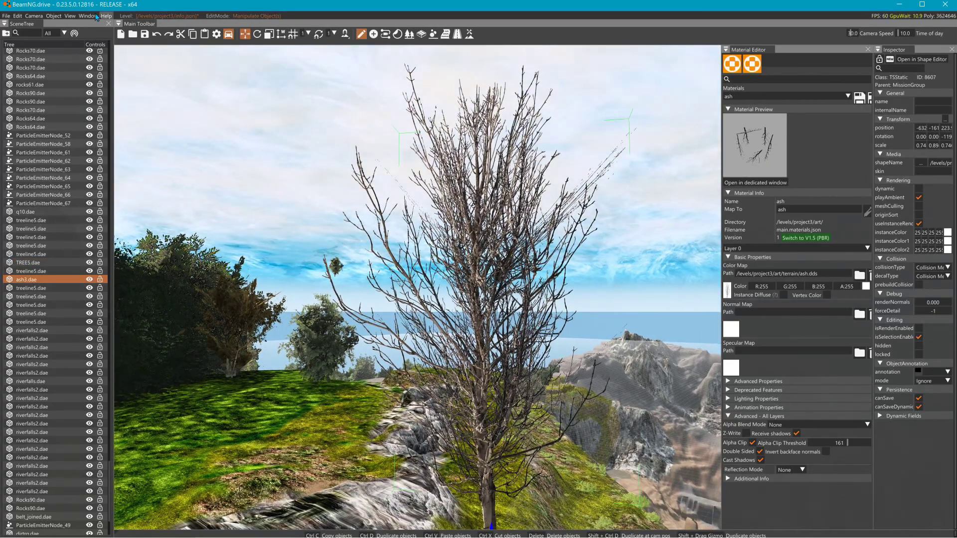
# - Open the visualization settings and enable Wireframe Mode in the debug options
pyautogui.click(92, 17)
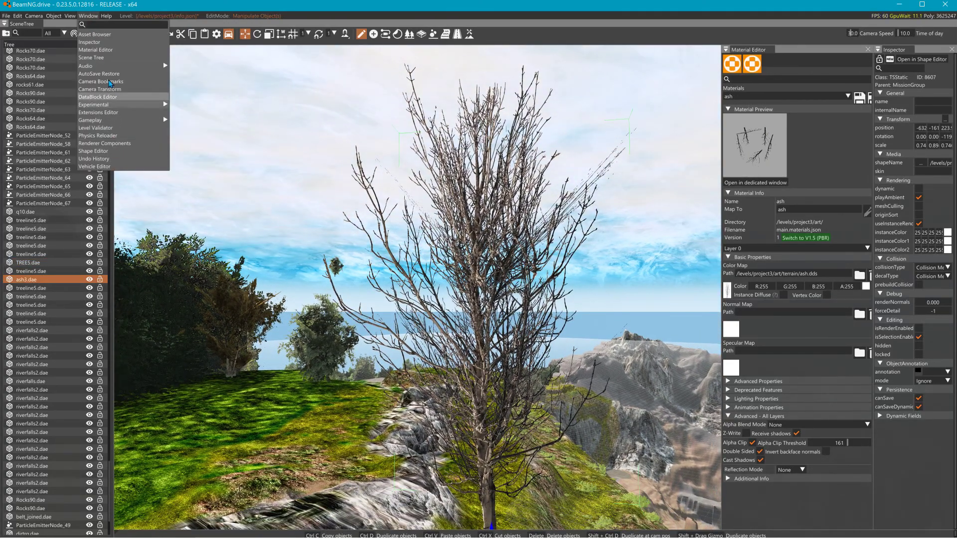
pyautogui.moveTo(73, 18)
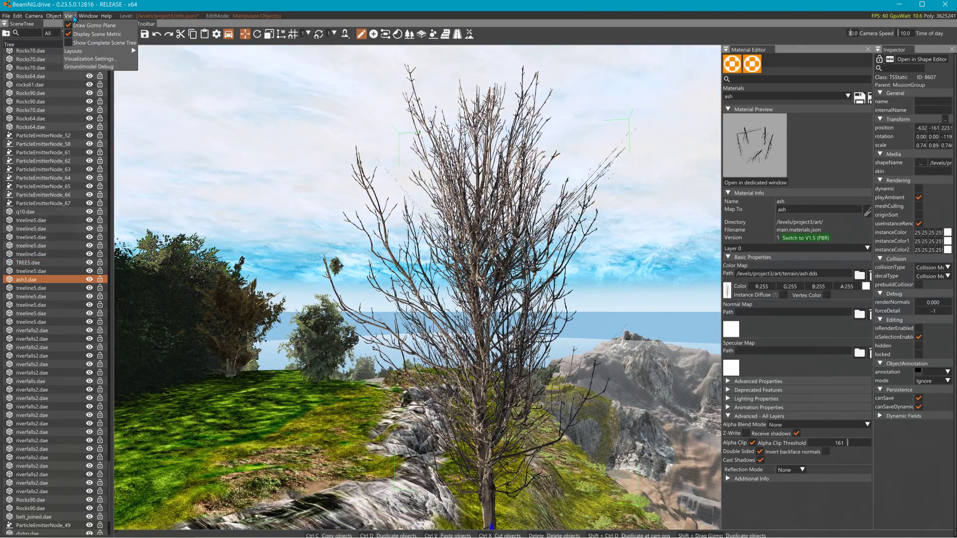
pyautogui.click(83, 59)
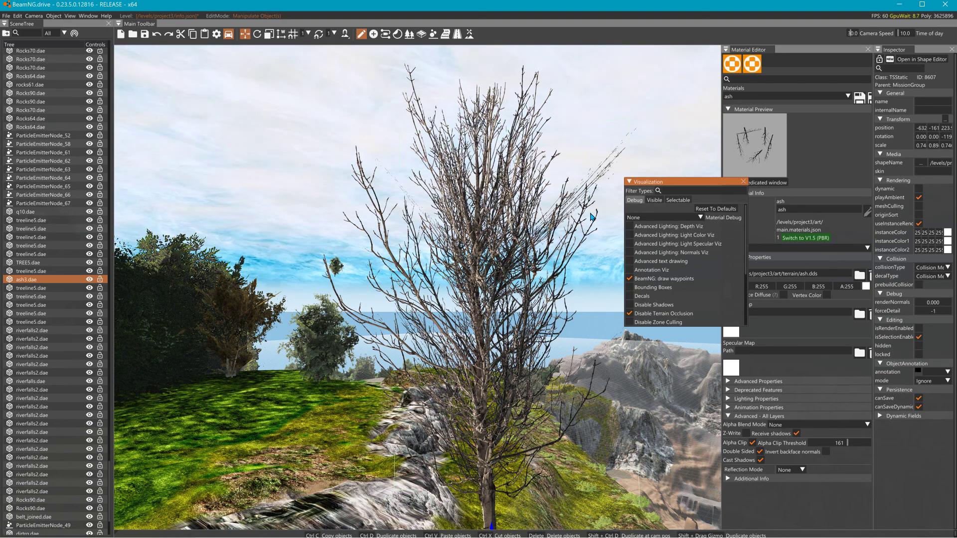
pyautogui.scroll(-3, 689, 279)
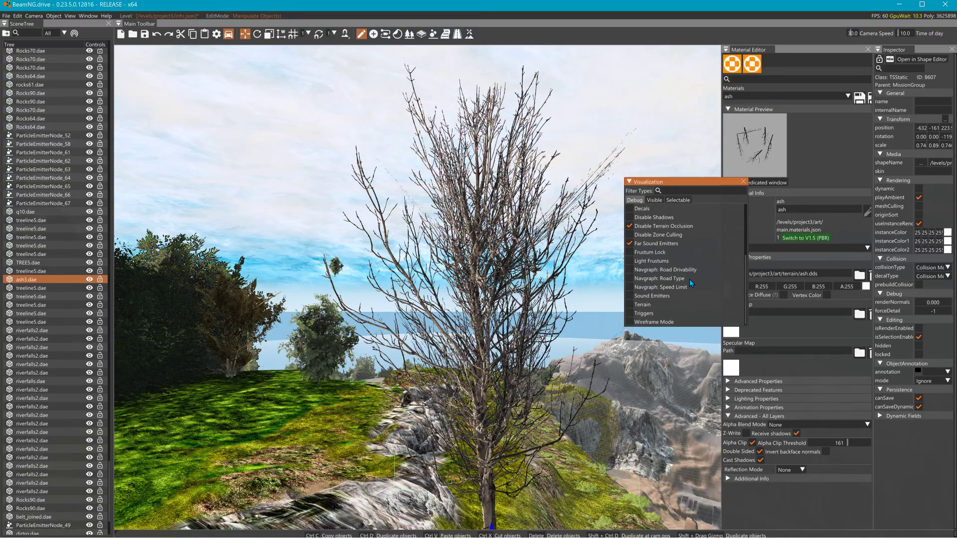
pyautogui.click(629, 322)
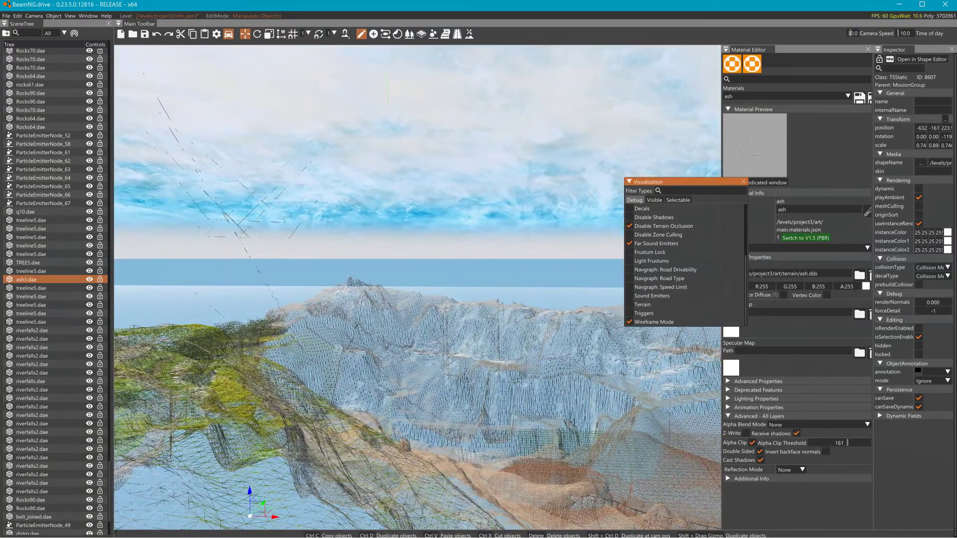
# - Examine the ash tree, forest plants and terrain meshes in wireframe, and turn Wireframe Mode off again
pyautogui.moveTo(418, 288); pyautogui.dragTo(324, 219, button='right')
pyautogui.moveTo(538, 324)
pyautogui.mouseDown(button='right')
pyautogui.moveTo(538, 314)
pyautogui.moveTo(538, 342)
pyautogui.mouseUp(button='right')
pyautogui.press('s')
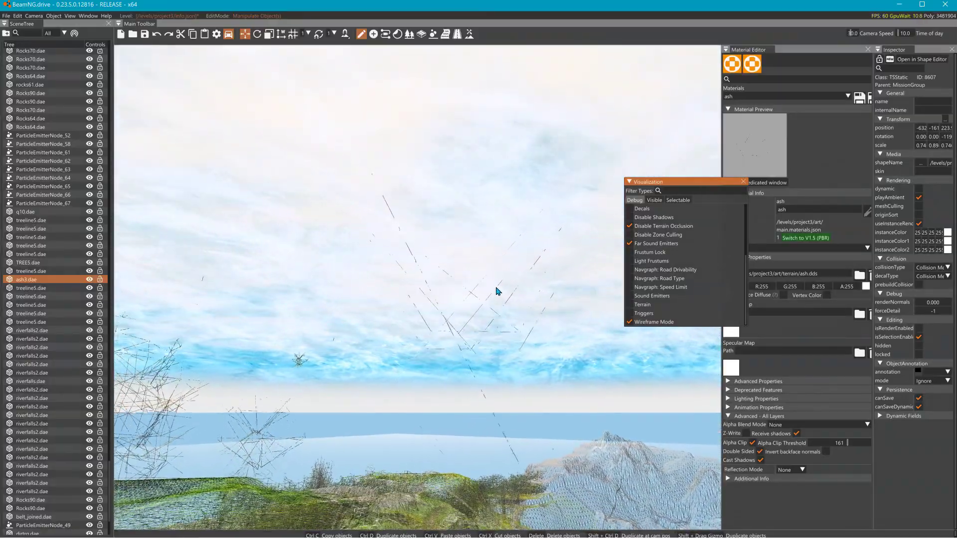
pyautogui.moveTo(515, 386); pyautogui.dragTo(389, 408, button='right')
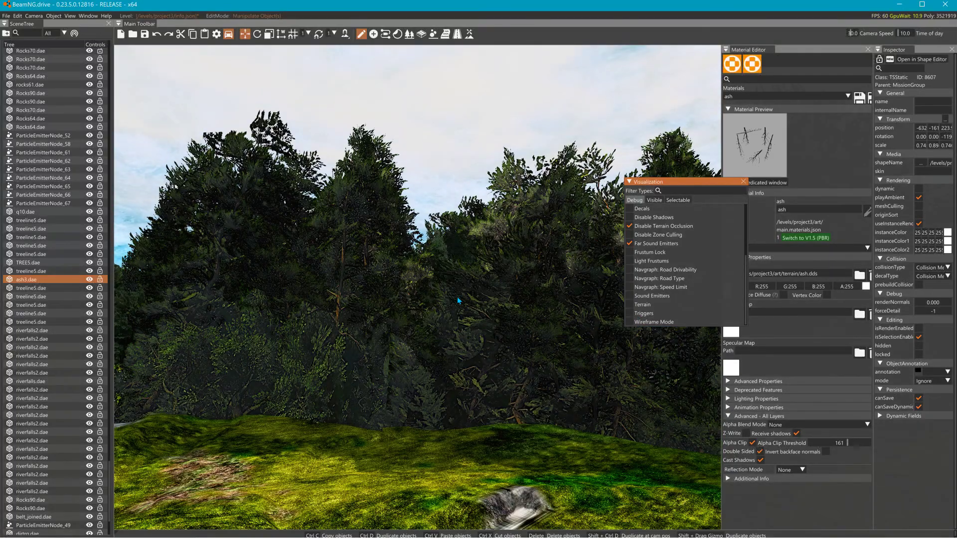
# - Fly from the forest edge over the terrain to the orange conveyor belt on the gravel slope
pyautogui.moveTo(457, 300); pyautogui.dragTo(670, 324, button='right')
pyautogui.press('w')
pyautogui.press('w')
pyautogui.moveTo(418, 288); pyautogui.dragTo(543, 264, button='right')
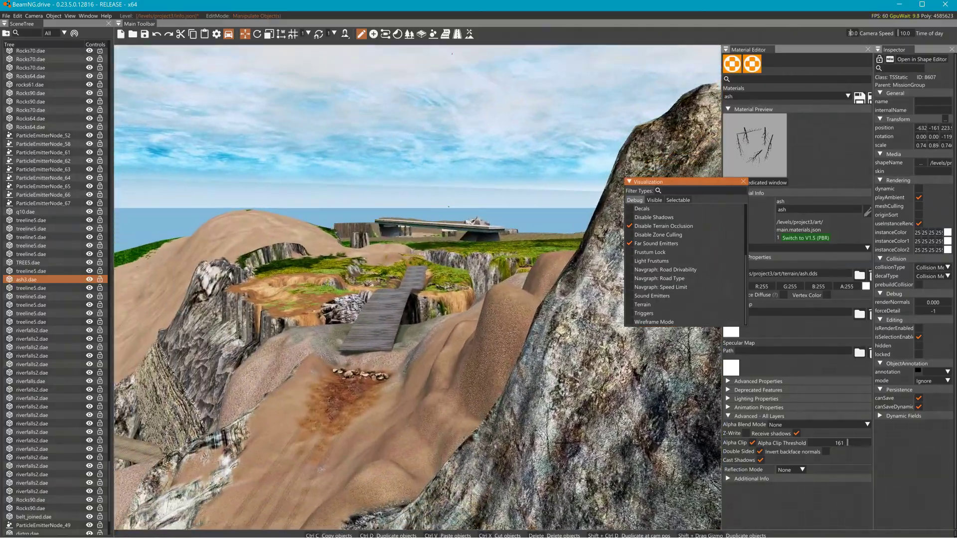
pyautogui.press('w')
pyautogui.moveTo(417, 288); pyautogui.dragTo(543, 305, button='right')
pyautogui.press('w')
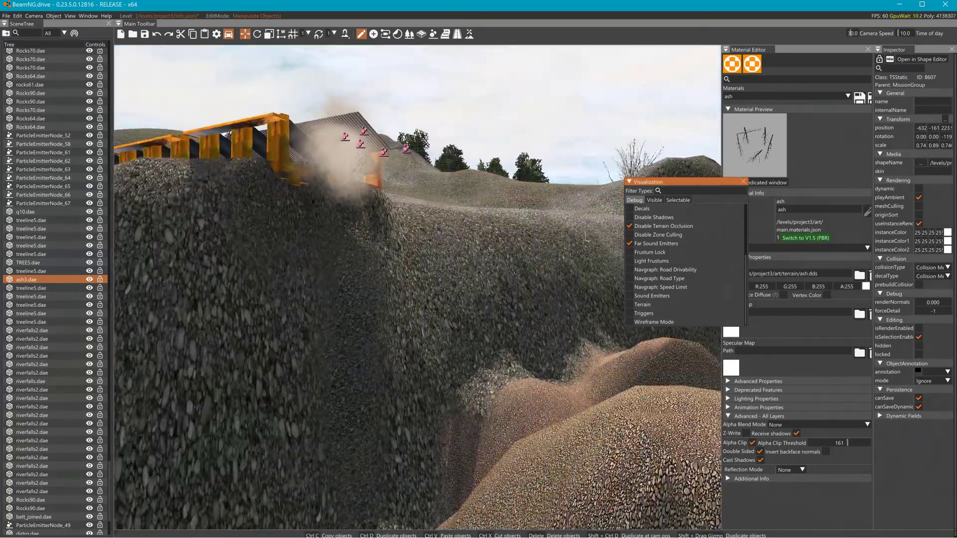
# - Look along the conveyor belt between the gravel hills and leave the world editor for the game view
pyautogui.moveTo(457, 301); pyautogui.dragTo(349, 222, button='right')
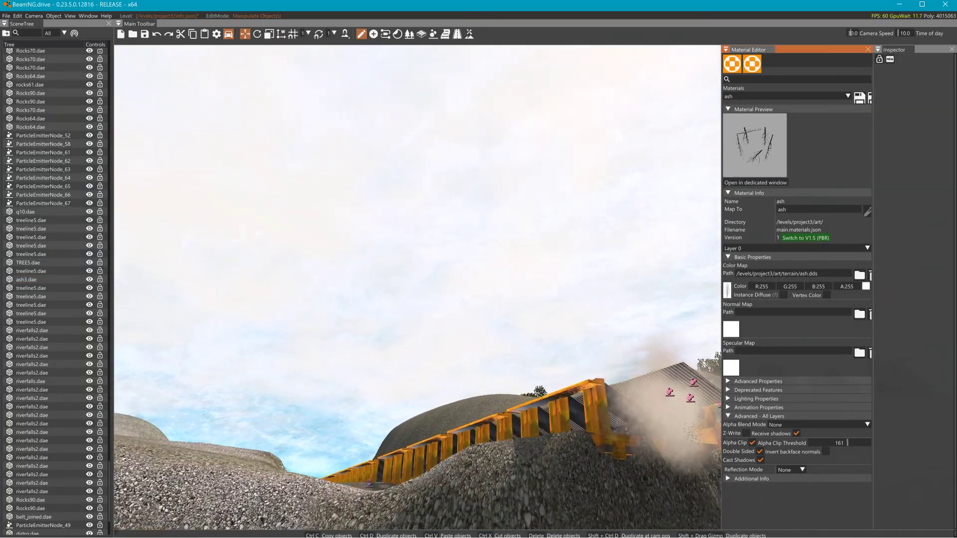
pyautogui.press('w')
pyautogui.moveTo(417, 287); pyautogui.dragTo(332, 384, button='right')
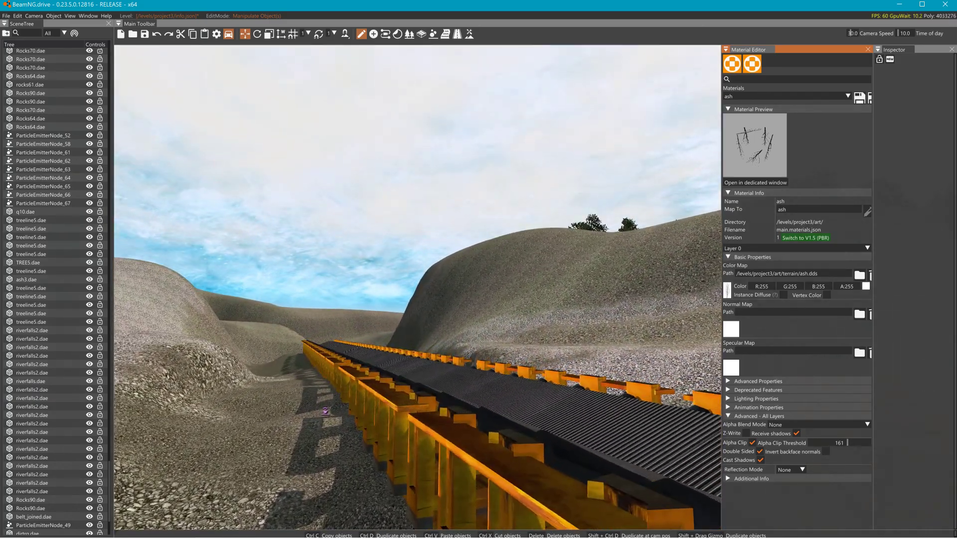
pyautogui.moveTo(435, 223); pyautogui.dragTo(445, 352, button='right')
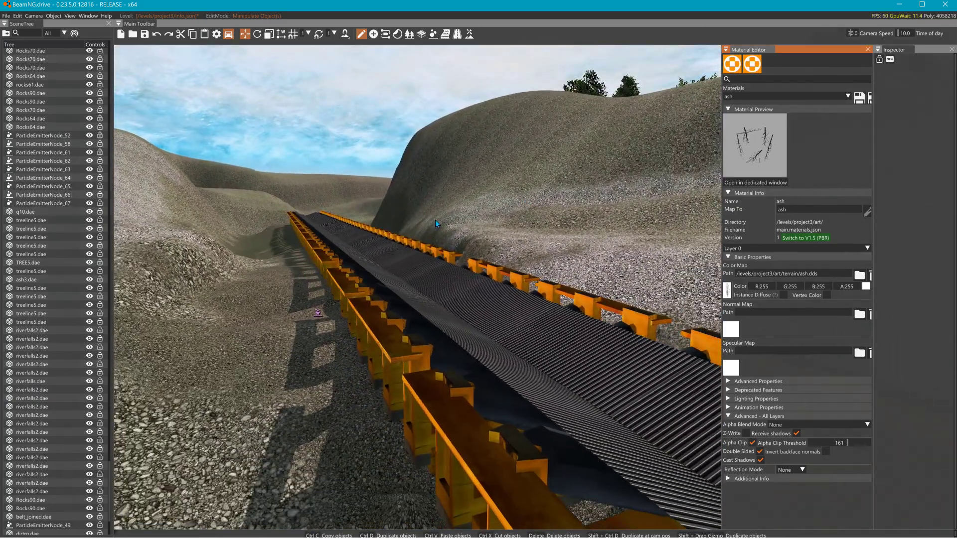
pyautogui.press('a')
pyautogui.press('F11')
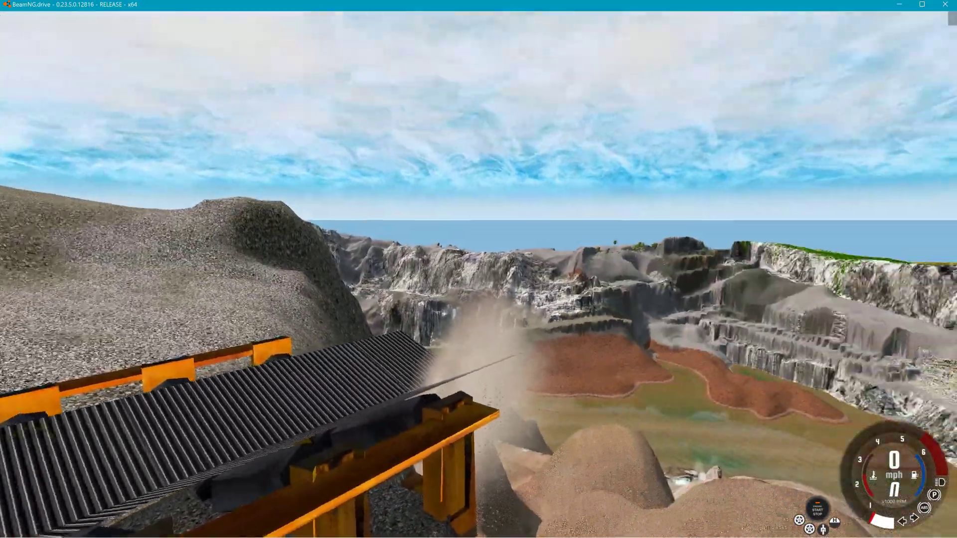
# - Examine the running conveyor belt, its carried rocks and the dust at its end from several angles
pyautogui.moveTo(478, 269); pyautogui.dragTo(224, 256, button='right')
pyautogui.press('w')
pyautogui.press('d')
pyautogui.press('a')
pyautogui.moveTo(449, 216); pyautogui.dragTo(508, 241, button='right')
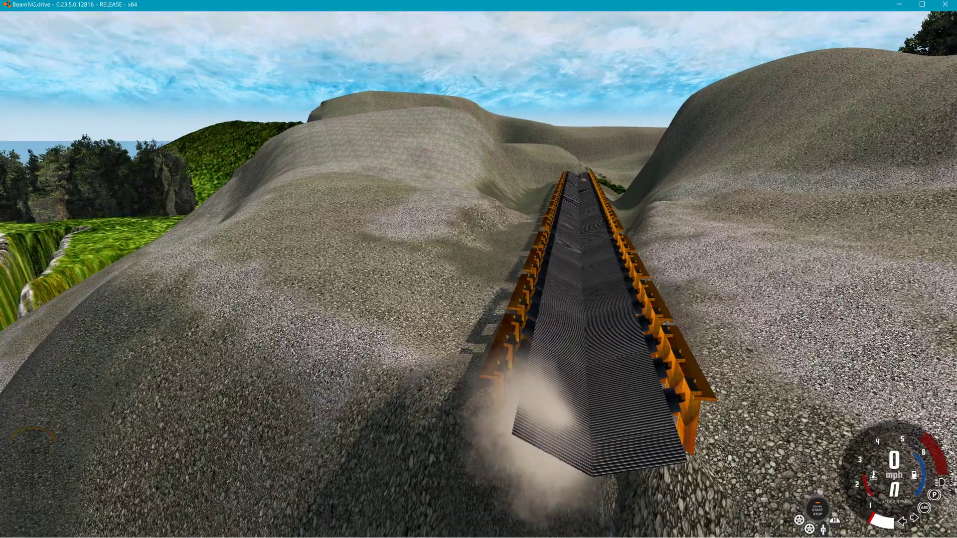
pyautogui.moveTo(253, 271); pyautogui.dragTo(388, 279, button='right')
pyautogui.press('a')
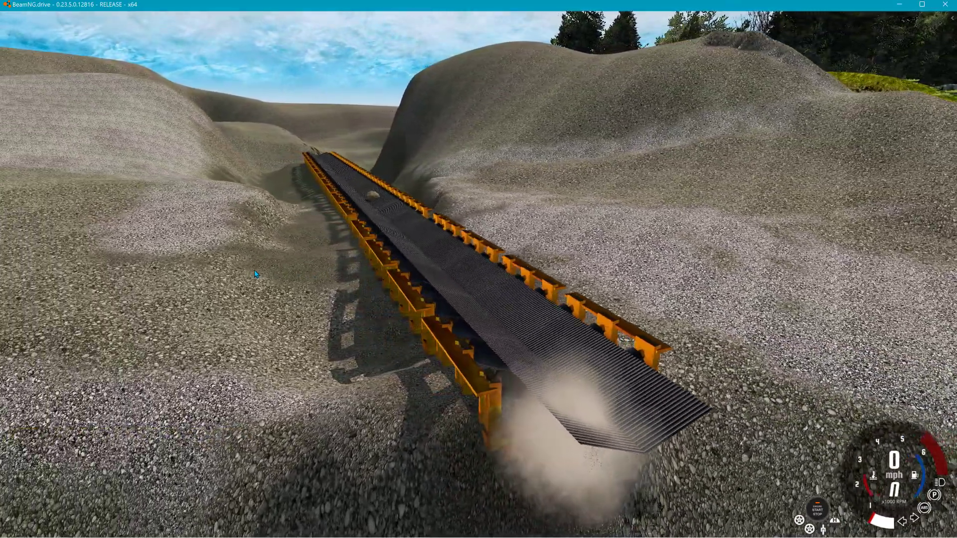
pyautogui.moveTo(256, 274); pyautogui.dragTo(339, 277, button='right')
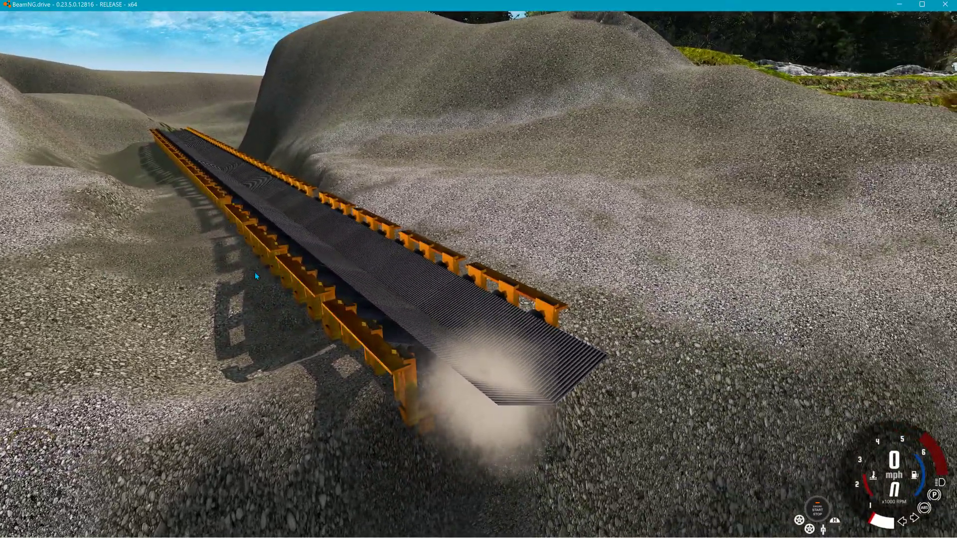
pyautogui.moveTo(255, 275); pyautogui.dragTo(302, 285, button='right')
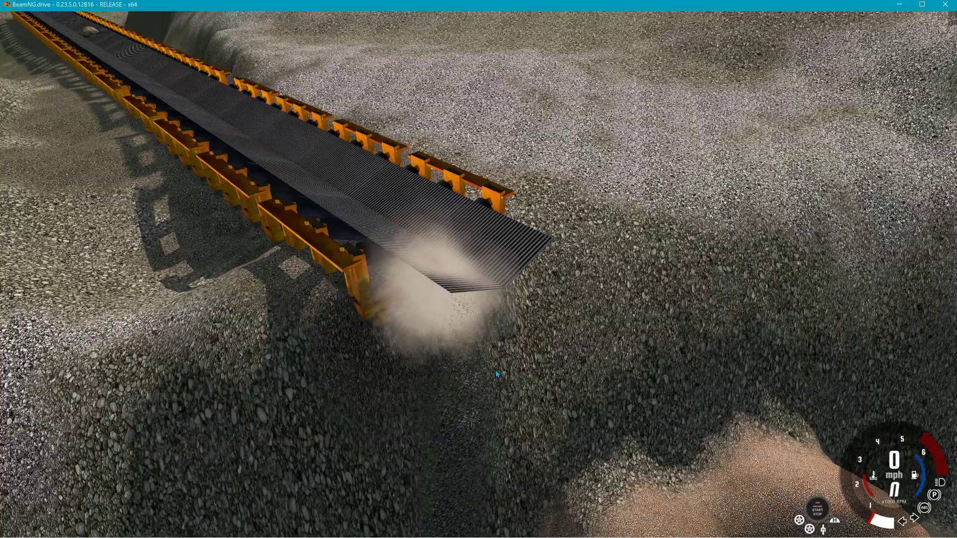
# - Fly away from the conveyor toward the wooden bridge and the grassy cliffs
pyautogui.moveTo(495, 370); pyautogui.dragTo(588, 389, button='right')
pyautogui.moveTo(496, 362); pyautogui.dragTo(324, 308, button='right')
pyautogui.press('w')
pyautogui.press('w')
pyautogui.press('w')
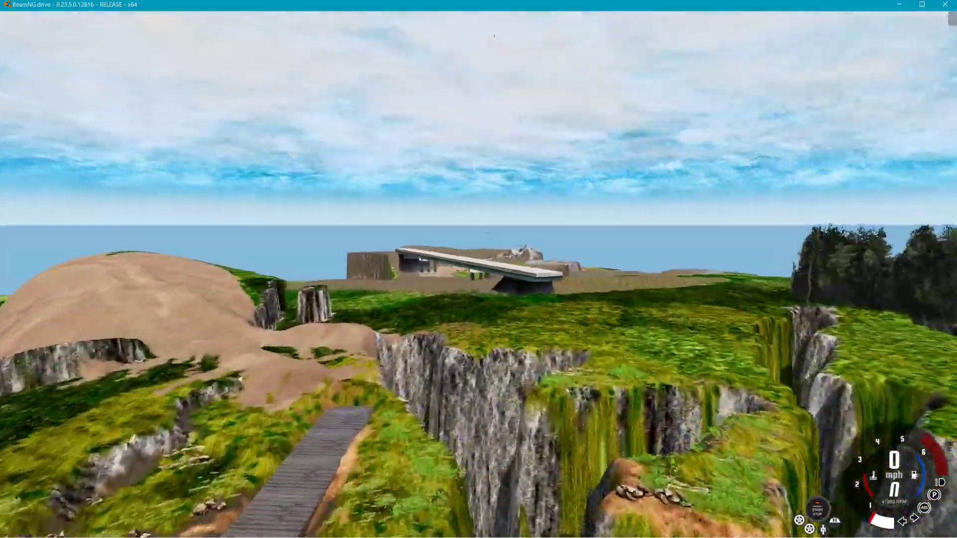